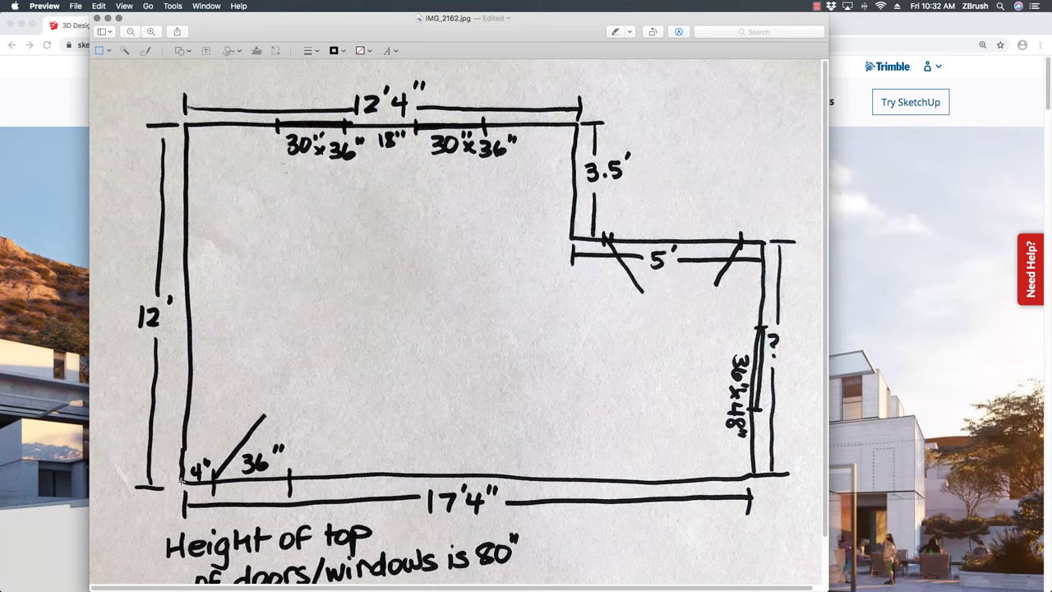
# Examine the hand-drawn floor plan's wall lengths, door and window sizes, and the note on their top height
pyautogui.moveTo(111, 115)
pyautogui.mouseDown()
pyautogui.moveTo(212, 304)
pyautogui.moveTo(114, 516)
pyautogui.moveTo(114, 115)
pyautogui.mouseUp()
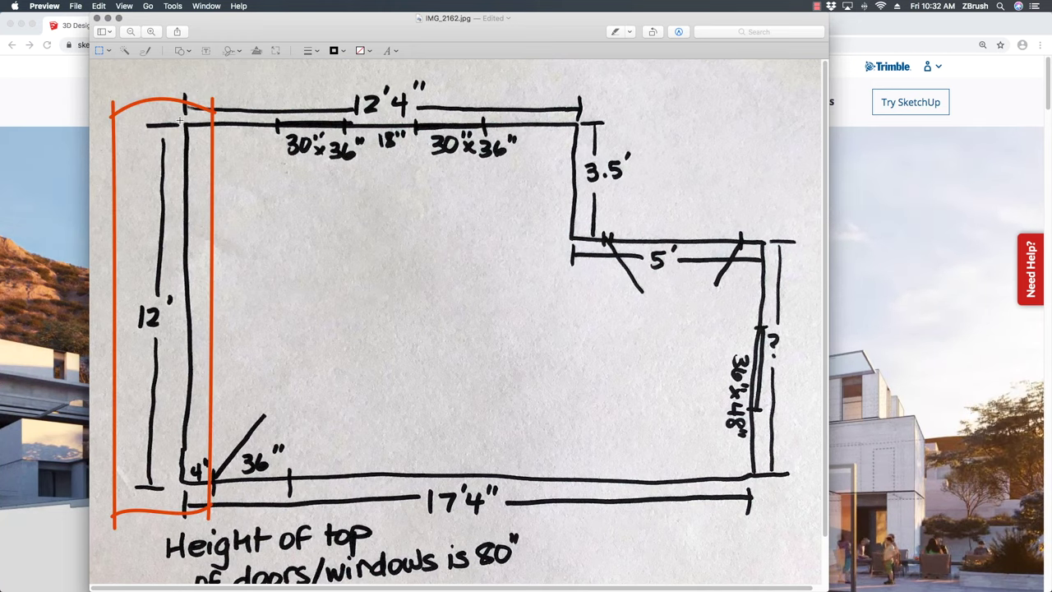
pyautogui.moveTo(147, 76)
pyautogui.mouseDown()
pyautogui.moveTo(615, 131)
pyautogui.moveTo(155, 82)
pyautogui.mouseUp()
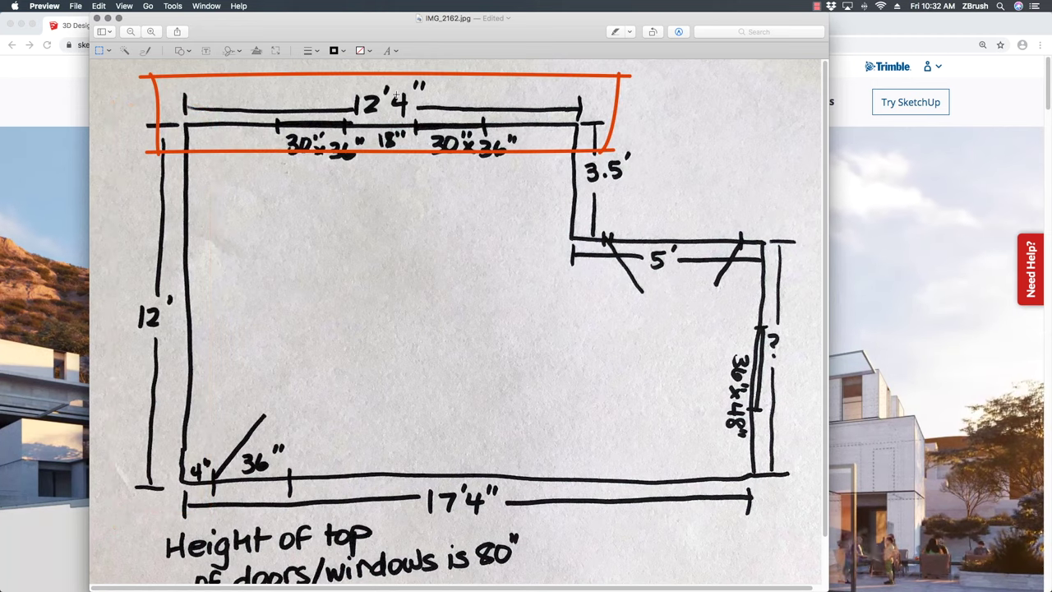
pyautogui.moveTo(560, 100)
pyautogui.mouseDown()
pyautogui.moveTo(638, 271)
pyautogui.moveTo(562, 165)
pyautogui.moveTo(560, 276)
pyautogui.mouseUp()
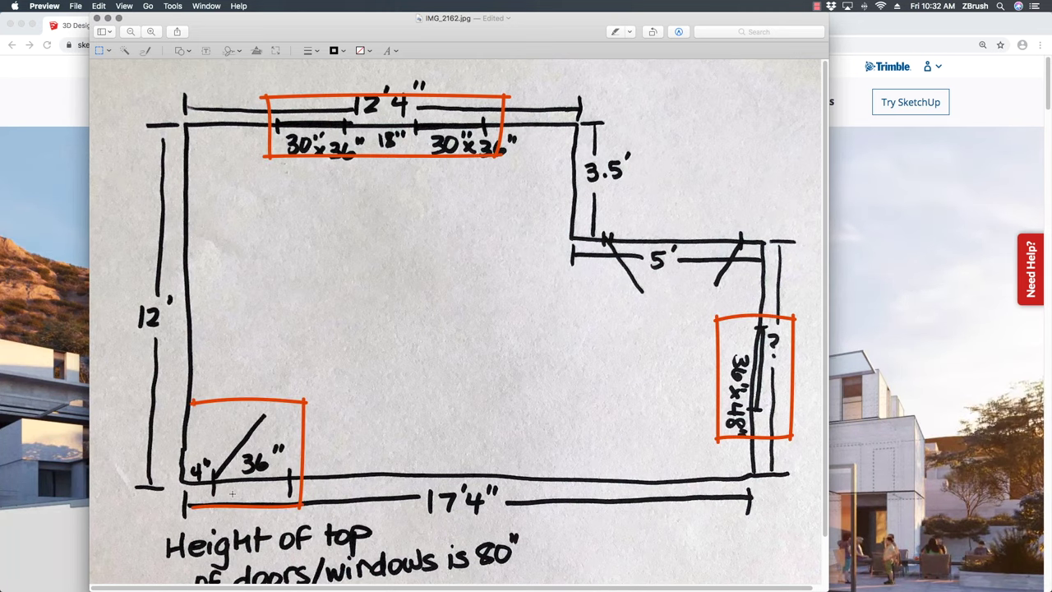
pyautogui.scroll(-3, 401, 465)
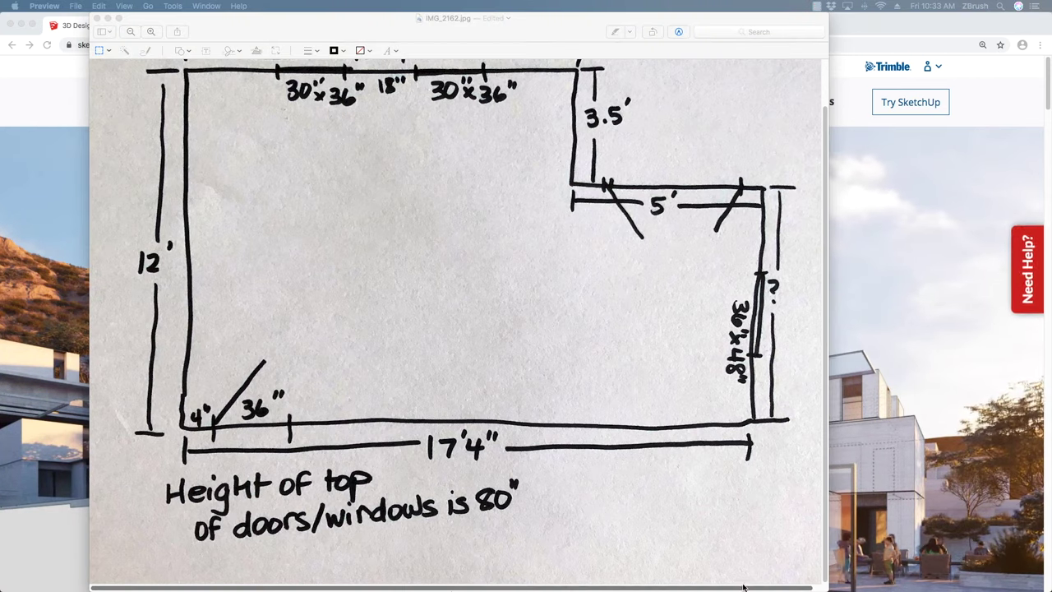
# Switch to the browser, find SketchUp Free among the SketchUp site's personal products and start modeling in it
pyautogui.press('super+Tab')
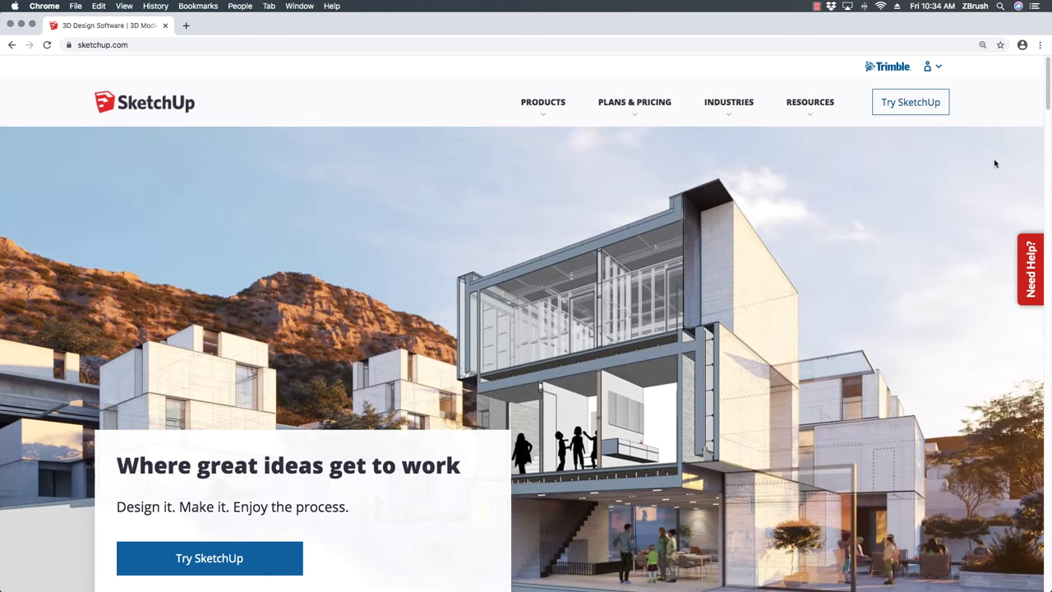
pyautogui.click(546, 104)
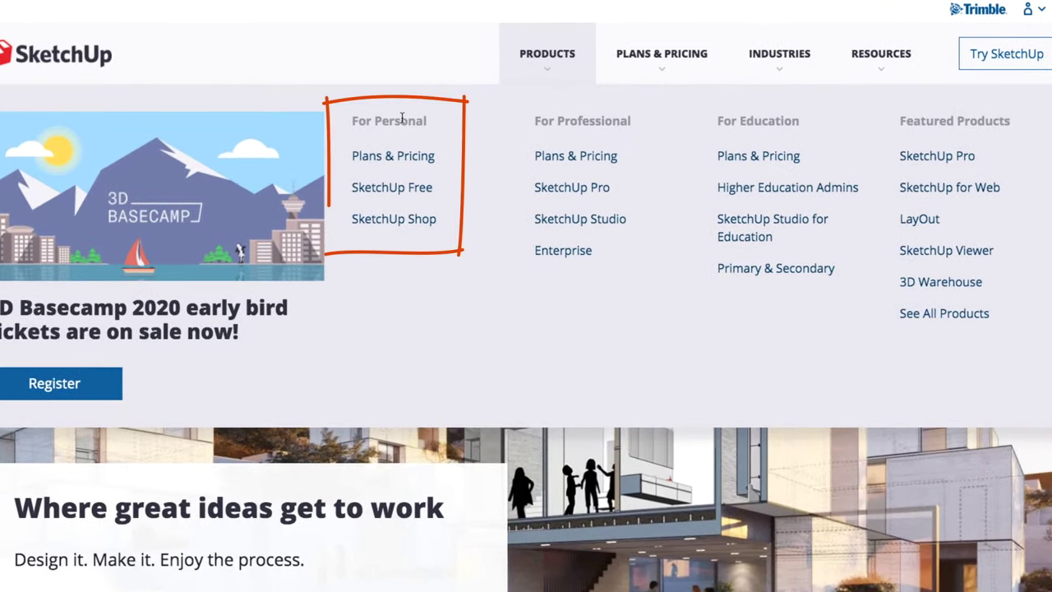
pyautogui.click(394, 190)
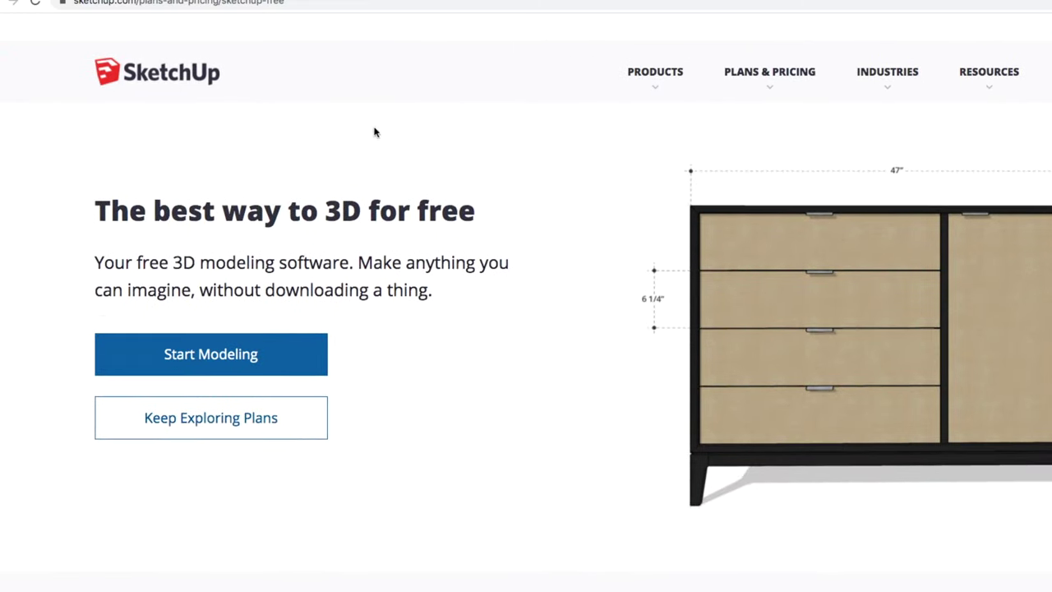
pyautogui.click(244, 354)
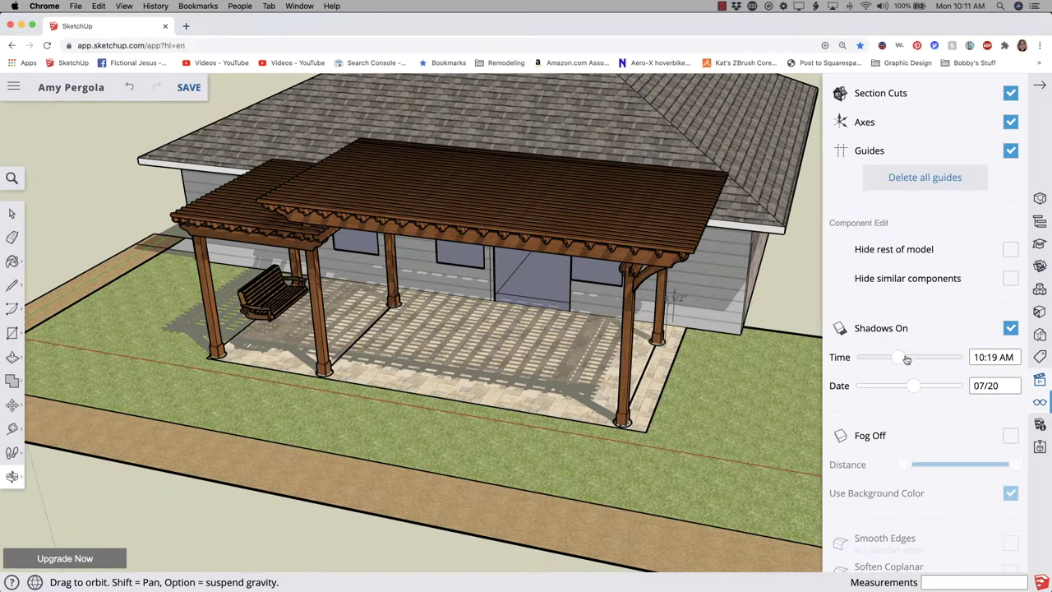
# Shift the time of day for the pergola model's shadows slightly
pyautogui.moveTo(906, 357)
pyautogui.mouseDown()
pyautogui.moveTo(932, 359)
pyautogui.moveTo(885, 360)
pyautogui.moveTo(898, 362)
pyautogui.mouseUp()
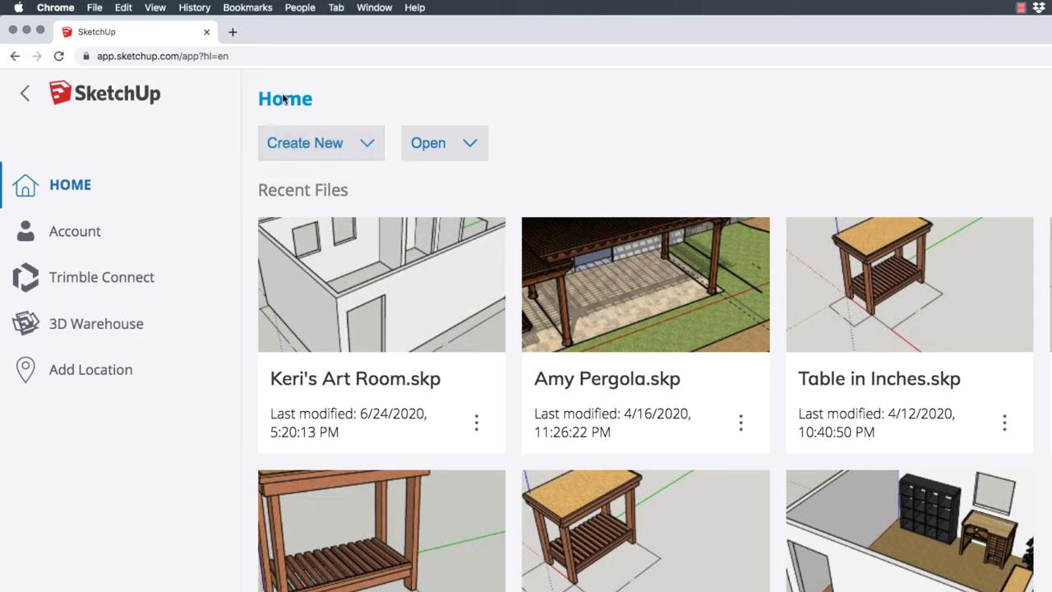
# Create a new model from the Simple Template - Feet and Inches
pyautogui.click(366, 145)
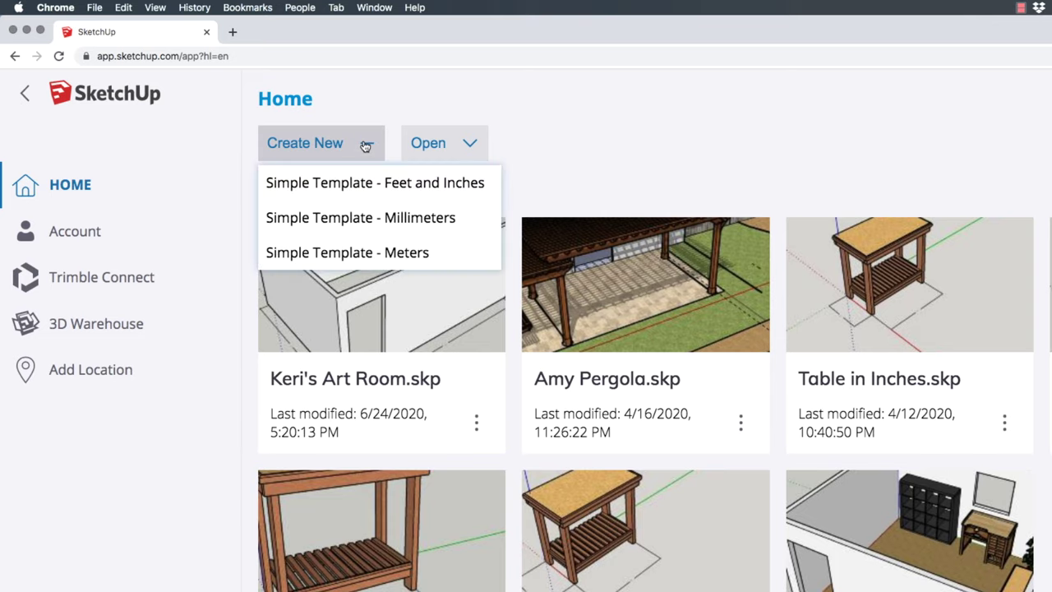
pyautogui.click(359, 184)
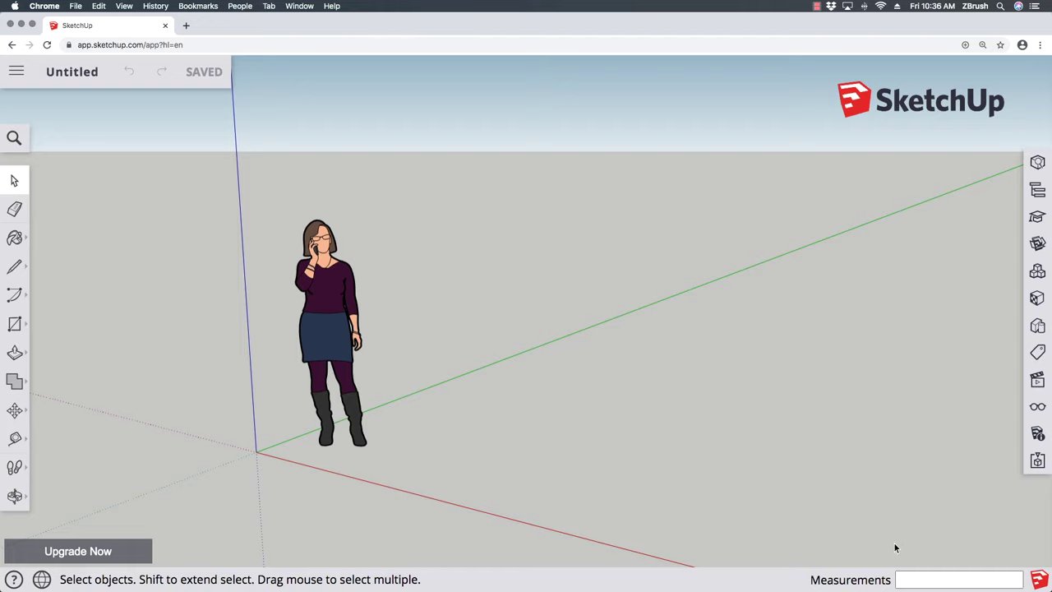
pyautogui.moveTo(33, 151); pyautogui.dragTo(680, 167)
pyautogui.moveTo(503, 186); pyautogui.dragTo(505, 311)
pyautogui.moveTo(526, 263)
pyautogui.mouseDown()
pyautogui.moveTo(521, 283)
pyautogui.moveTo(481, 270)
pyautogui.mouseUp()
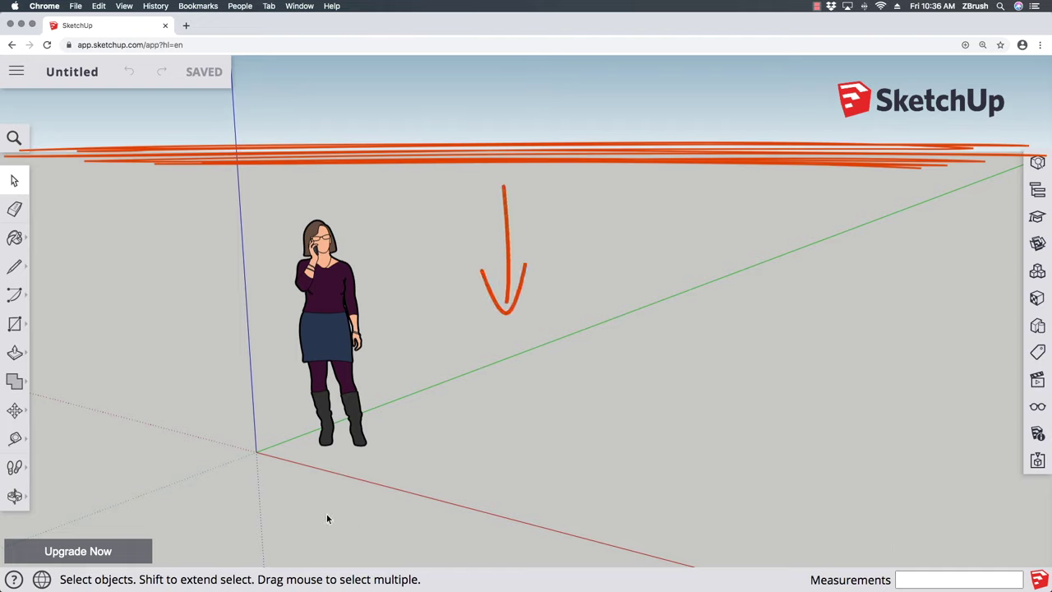
pyautogui.moveTo(503, 139)
pyautogui.mouseDown()
pyautogui.moveTo(499, 72)
pyautogui.moveTo(484, 81)
pyautogui.moveTo(525, 87)
pyautogui.mouseUp()
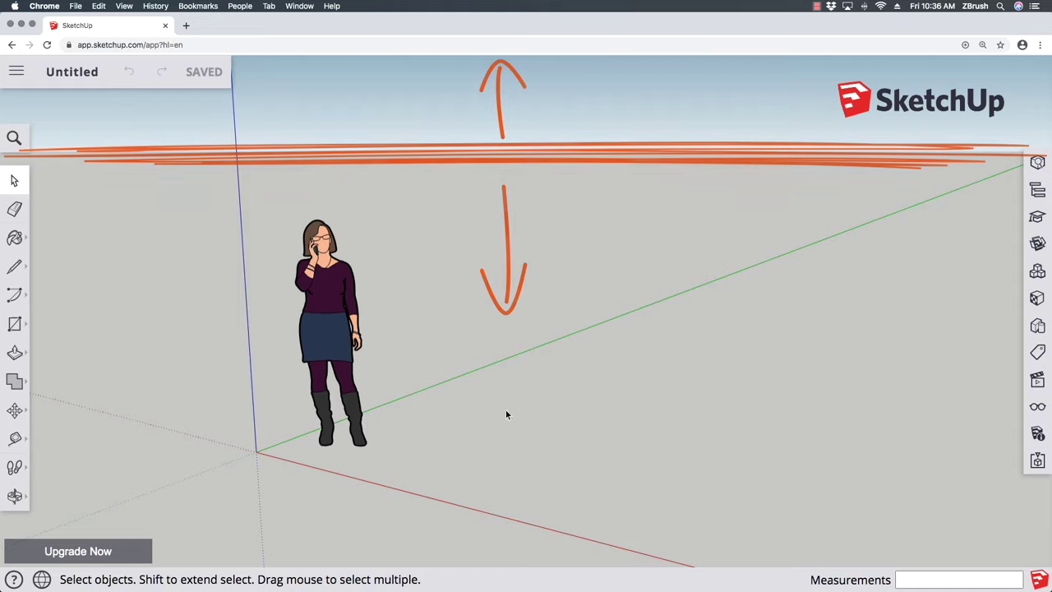
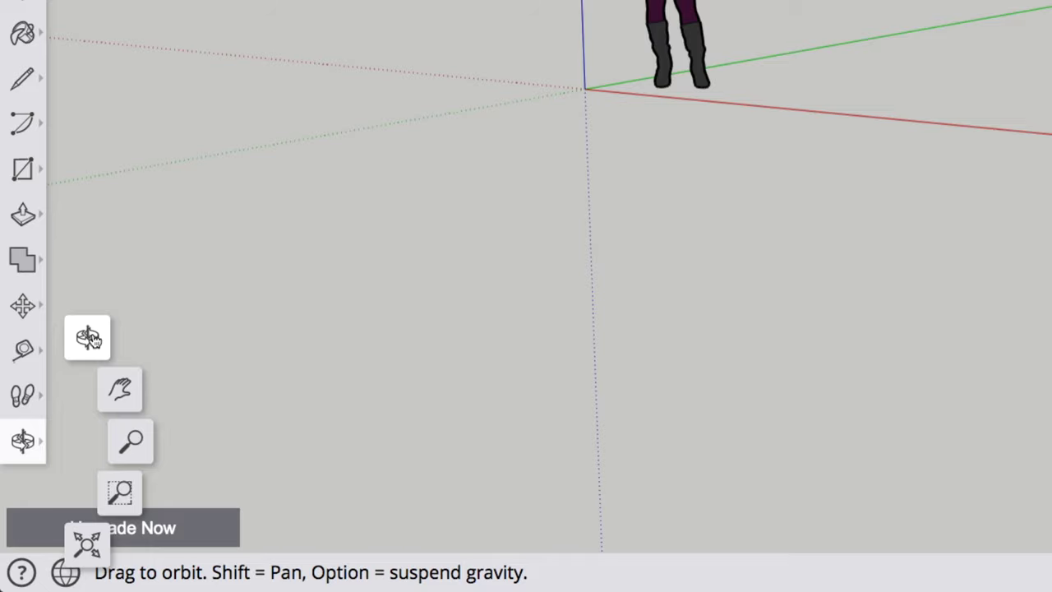
# Orbit, pan and zoom out around the scale figure to view the origin and axes
pyautogui.click(88, 338)
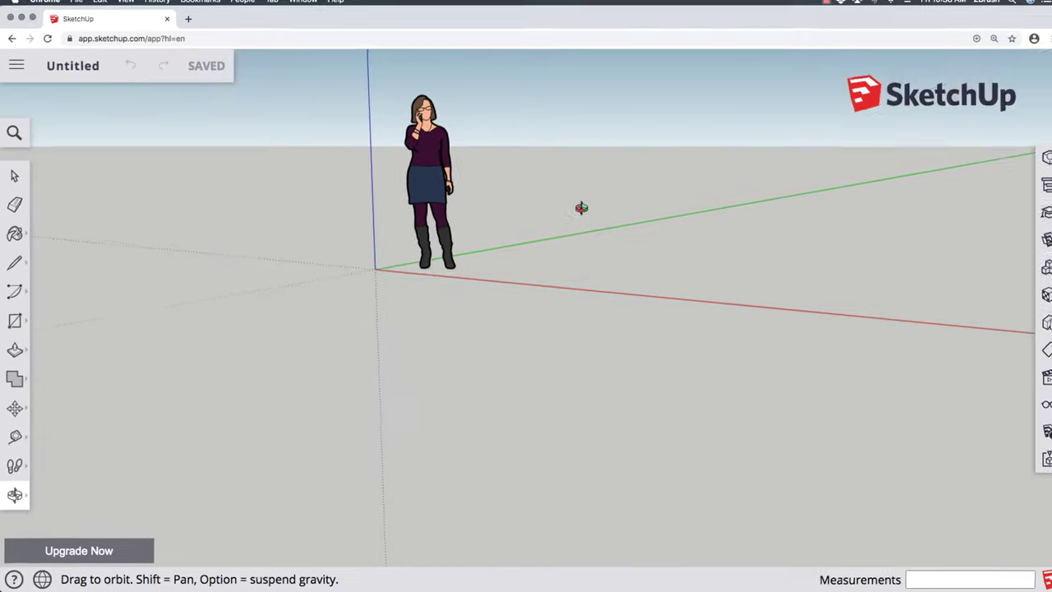
pyautogui.moveTo(581, 208); pyautogui.dragTo(540, 234)
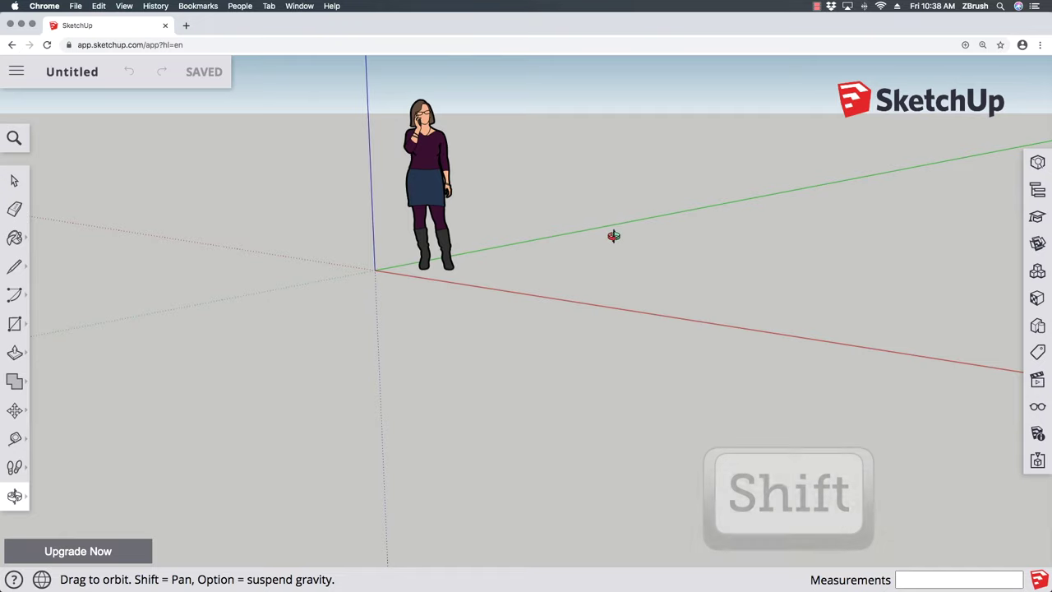
pyautogui.keyDown('shift'); pyautogui.moveTo(547, 216); pyautogui.dragTo(481, 296); pyautogui.keyUp('shift')
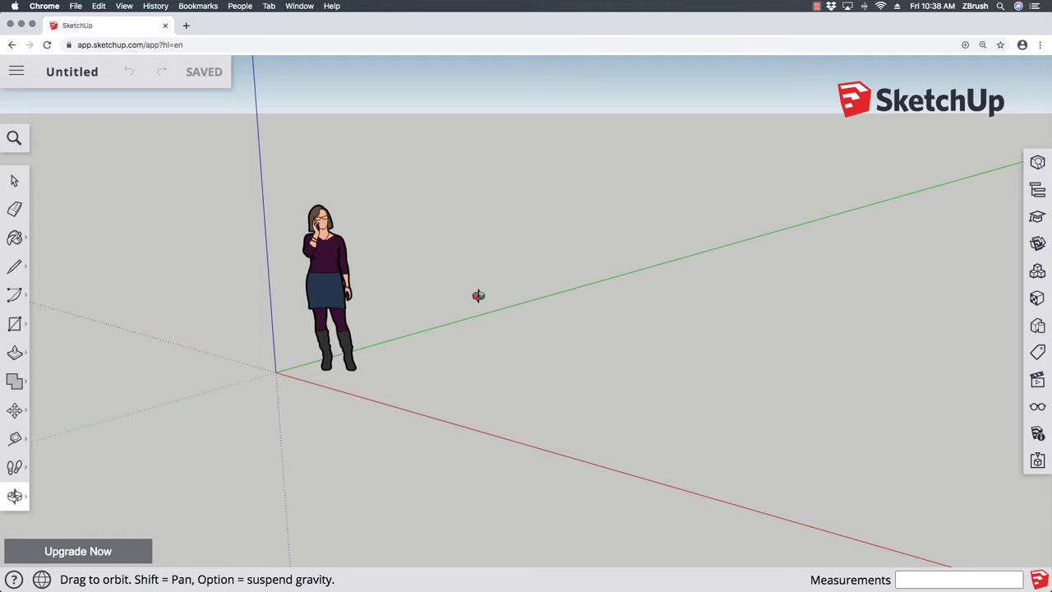
pyautogui.scroll(-3, 478, 295)
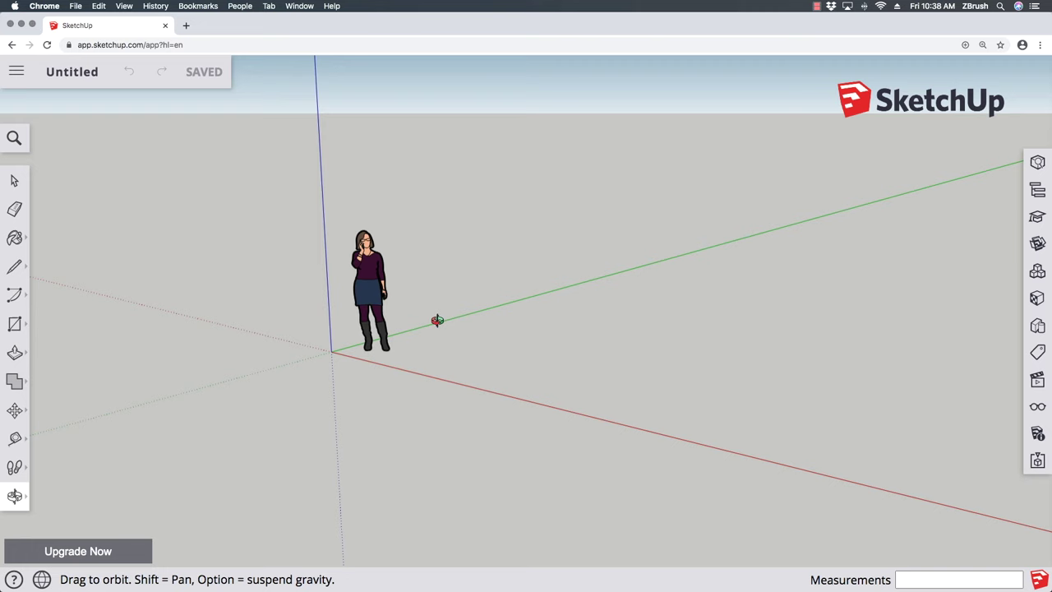
# Switch to the floor plan image in Preview, check the 12'4" and 12' walls, and return to SketchUp
pyautogui.press('super+Tab')
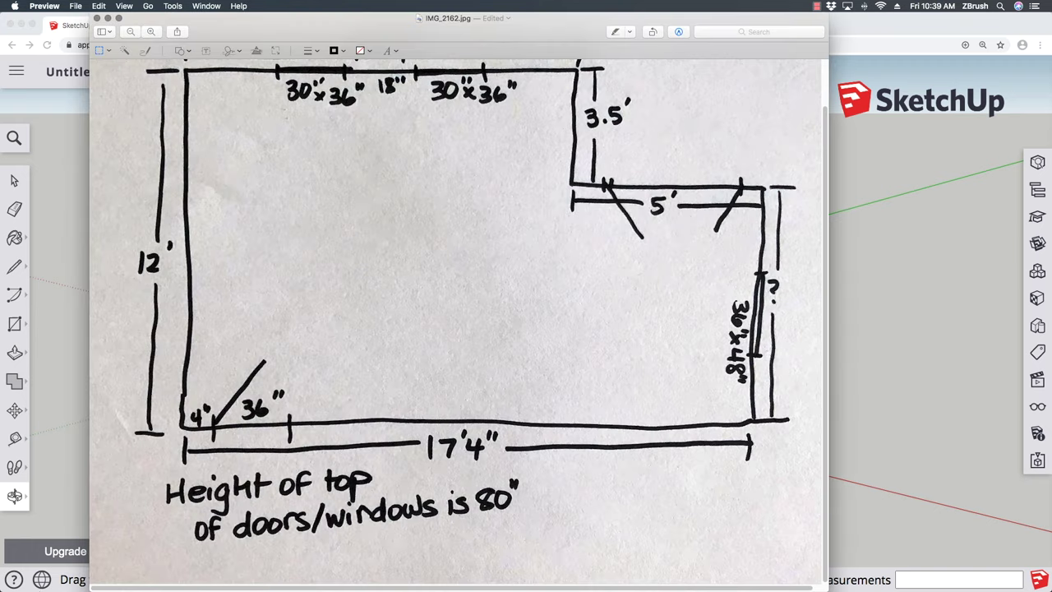
pyautogui.scroll(3, 579, 312)
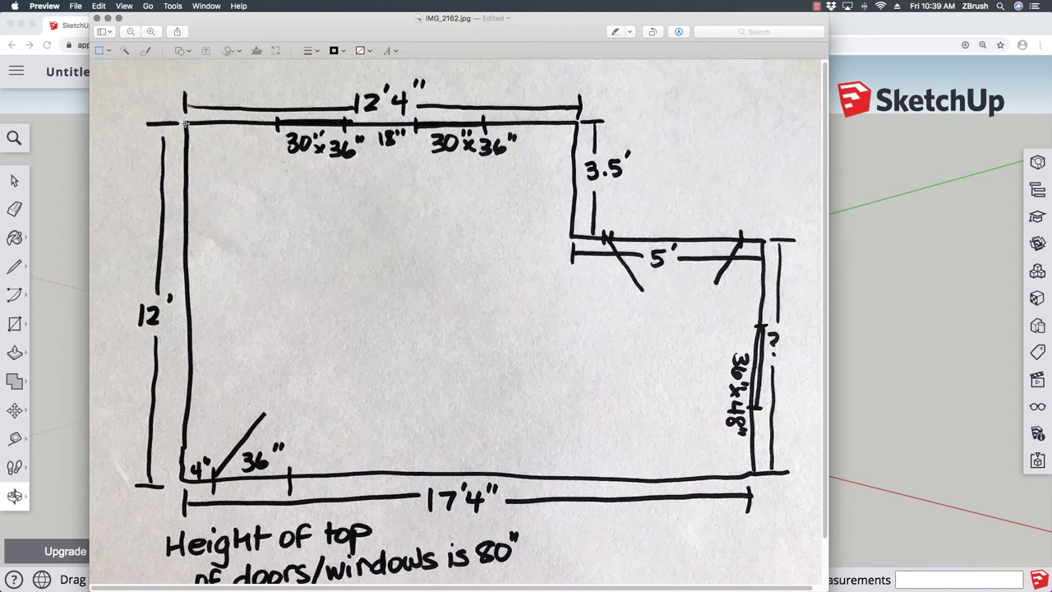
pyautogui.moveTo(384, 64)
pyautogui.mouseDown()
pyautogui.moveTo(329, 69)
pyautogui.moveTo(443, 125)
pyautogui.moveTo(386, 64)
pyautogui.mouseUp()
pyautogui.moveTo(156, 270)
pyautogui.mouseDown()
pyautogui.moveTo(127, 283)
pyautogui.moveTo(194, 345)
pyautogui.moveTo(133, 273)
pyautogui.mouseUp()
pyautogui.click(955, 372)
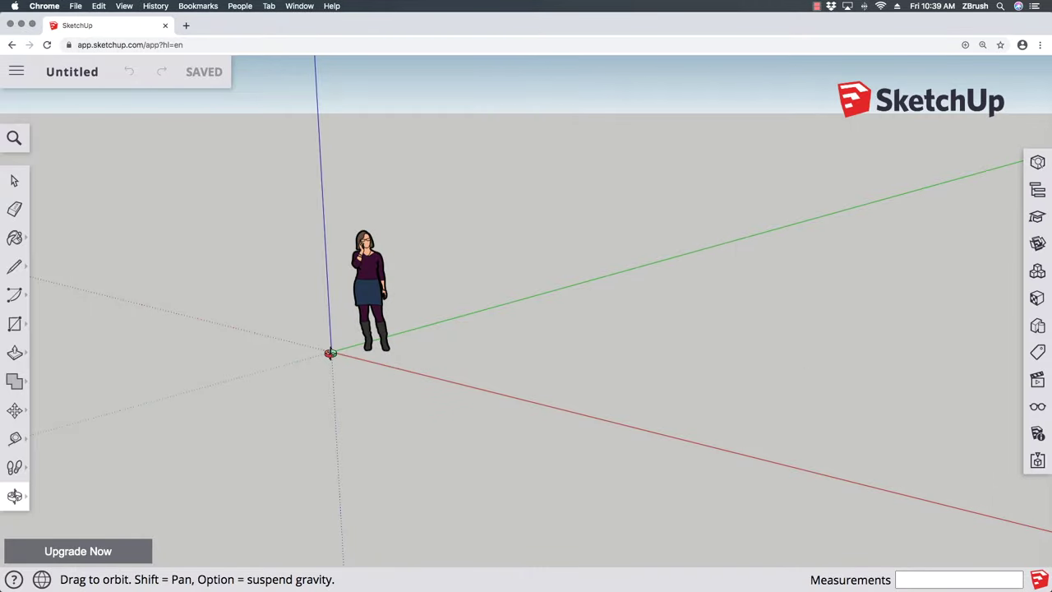
# Draw a closed, irregular seven-sided outline on the ground beside the scale figure with the Line tool, forming a face
pyautogui.moveTo(329, 353); pyautogui.dragTo(331, 381)
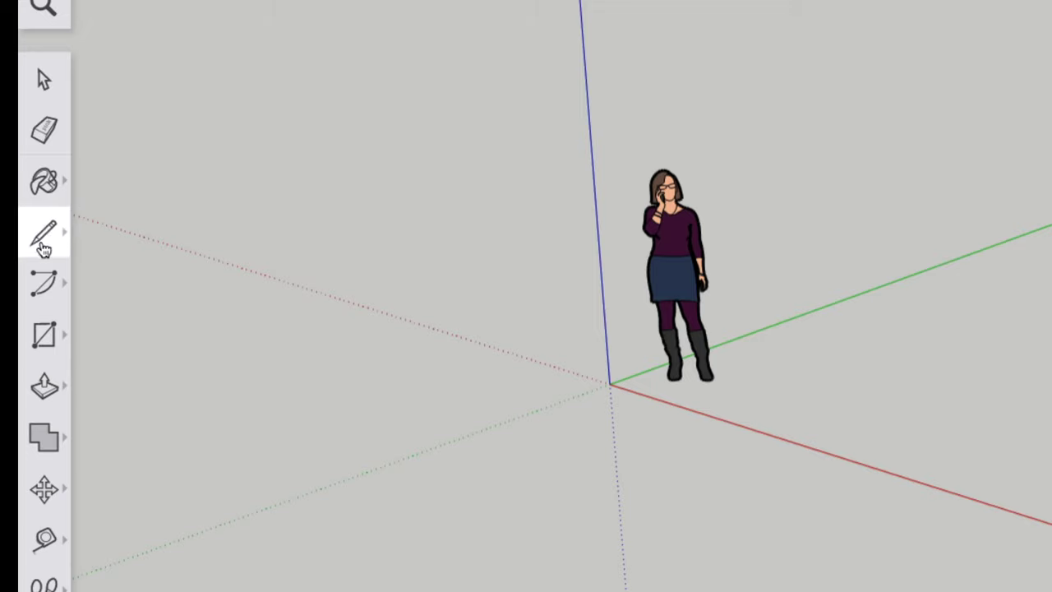
pyautogui.moveTo(43, 237)
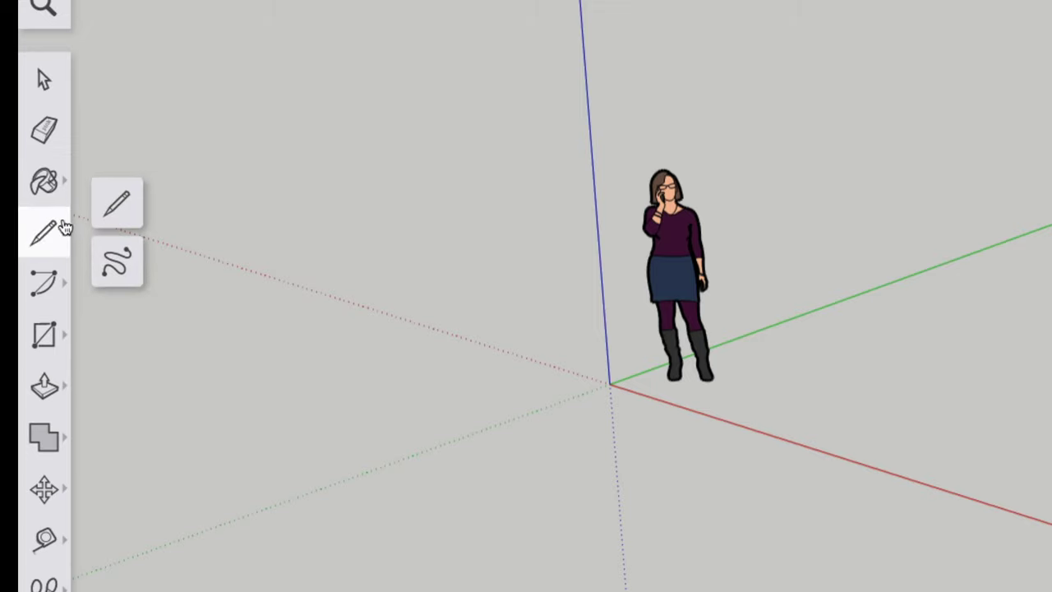
pyautogui.click(124, 202)
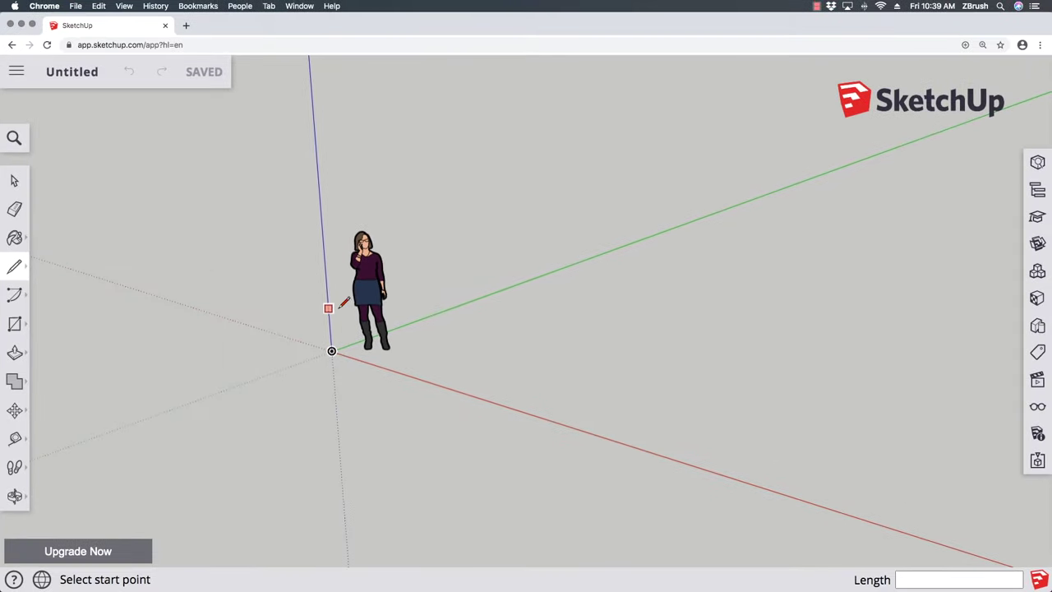
pyautogui.click(486, 333)
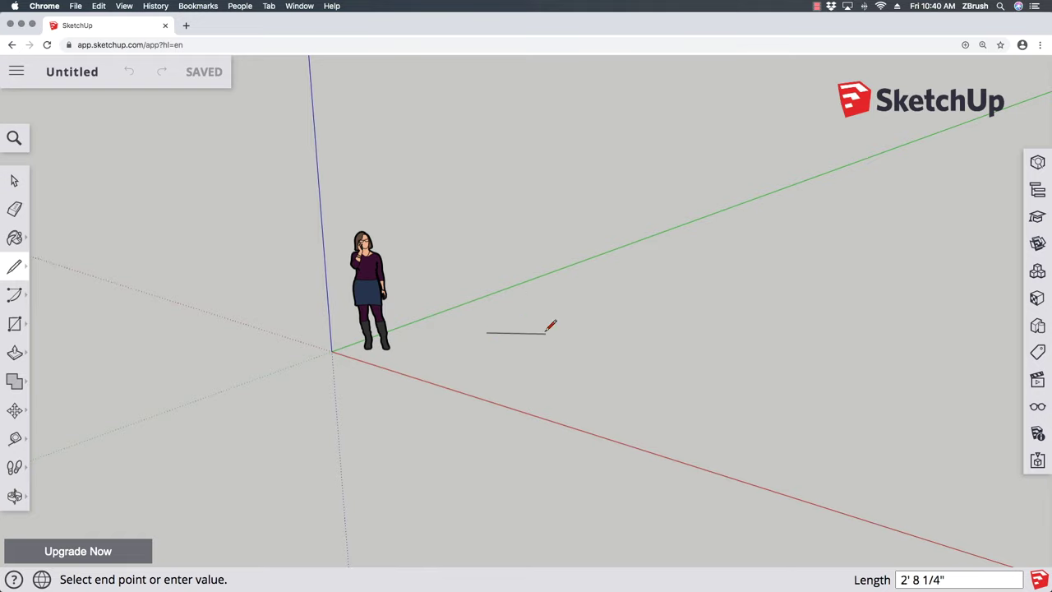
pyautogui.click(622, 331)
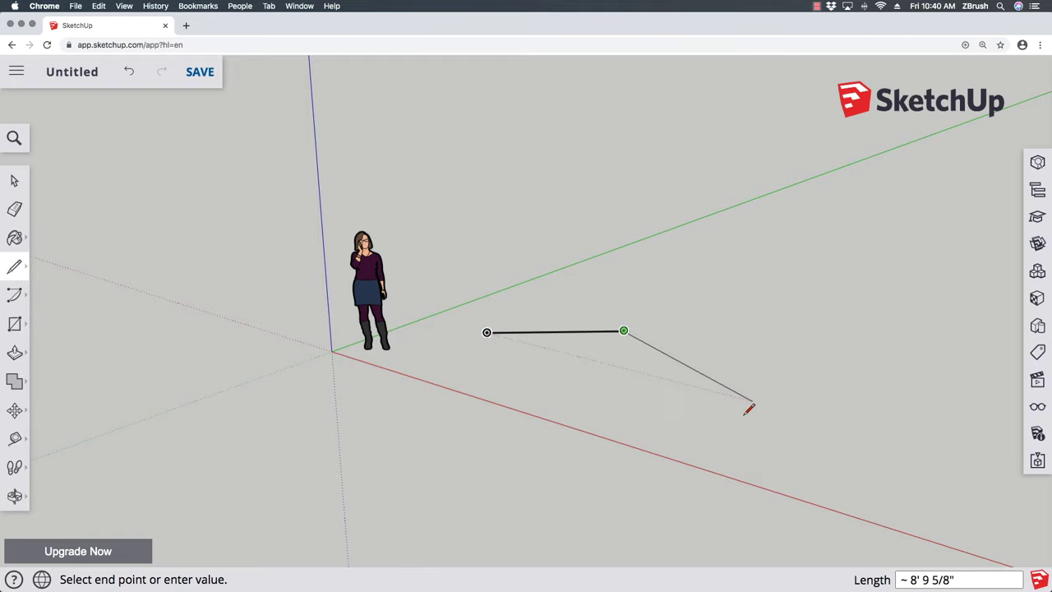
pyautogui.click(648, 266)
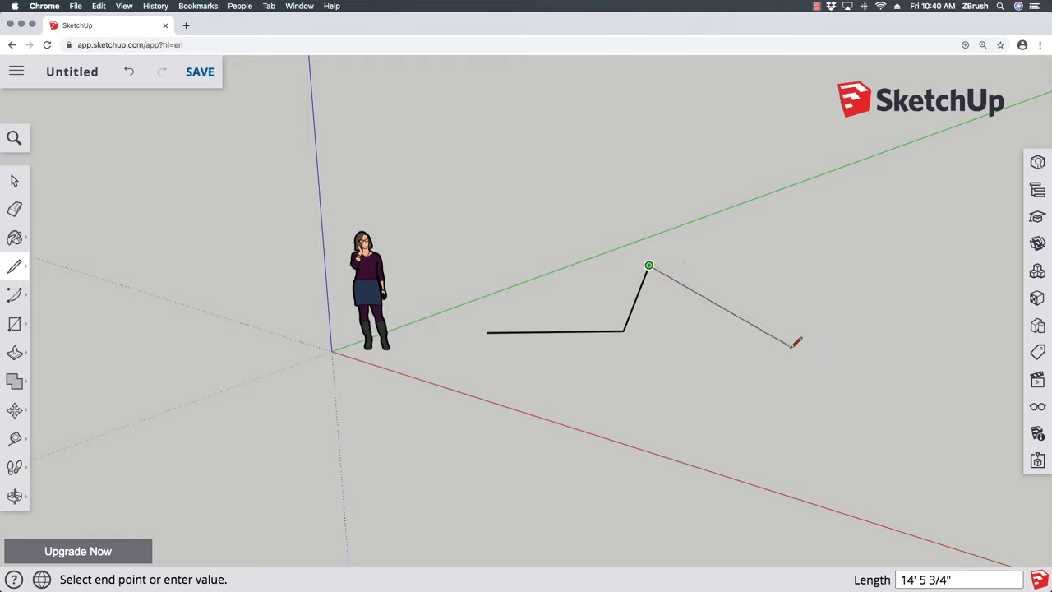
pyautogui.click(826, 321)
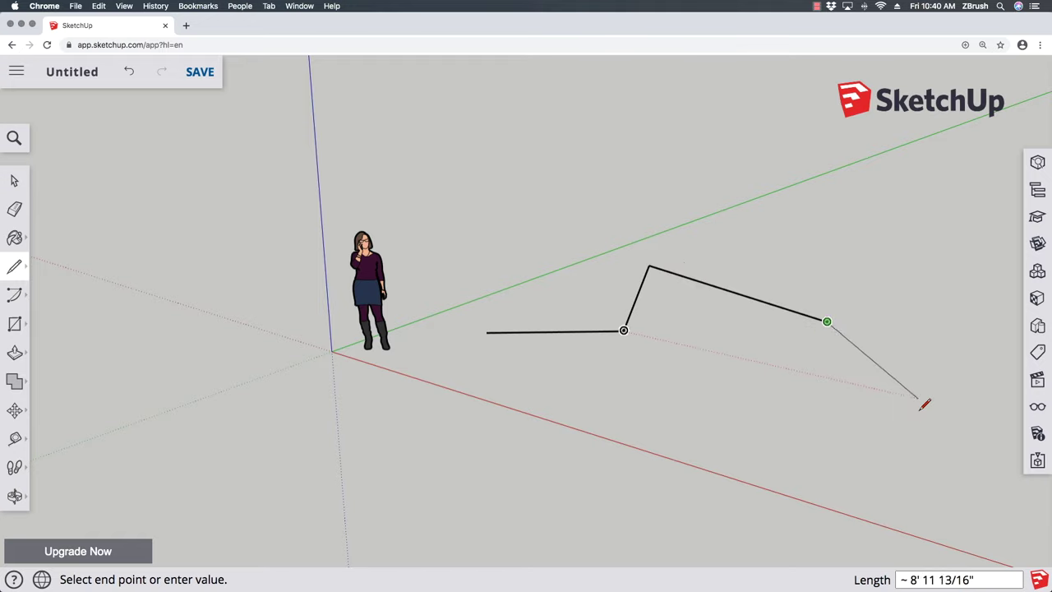
pyautogui.click(882, 434)
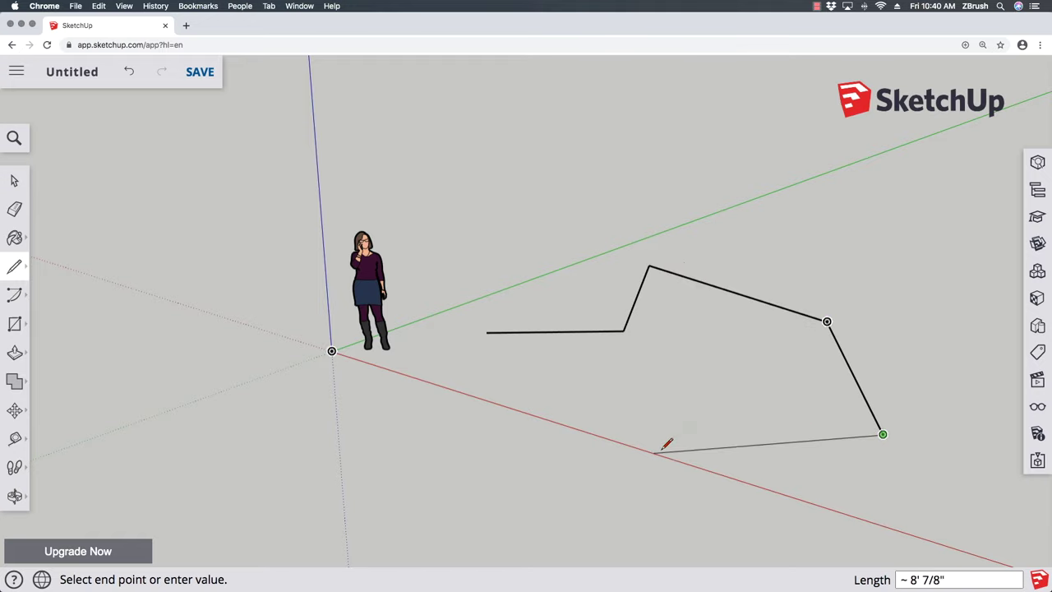
pyautogui.click(627, 473)
pyautogui.click(662, 378)
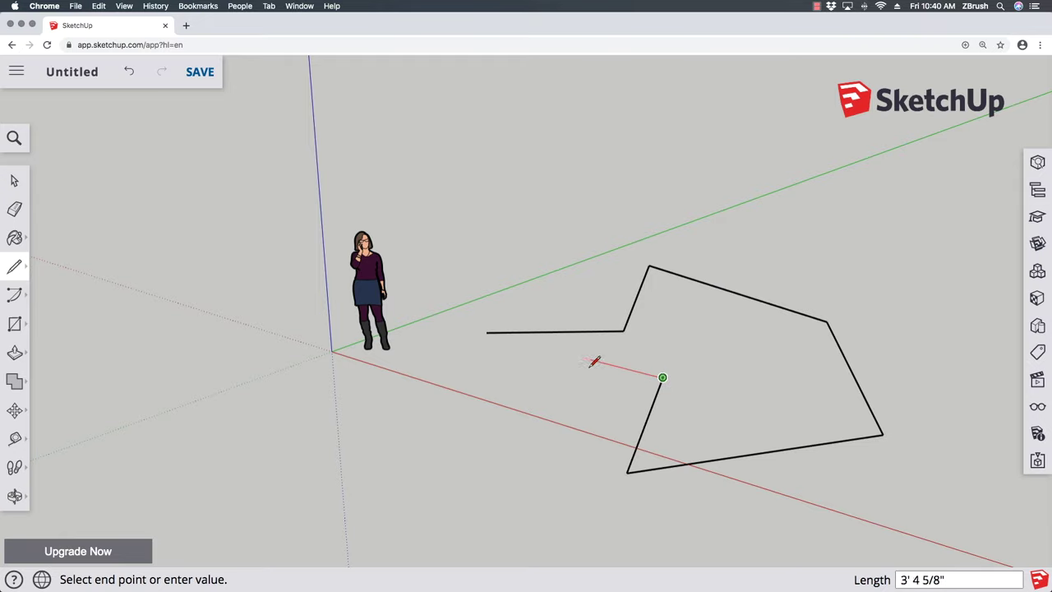
pyautogui.click(486, 332)
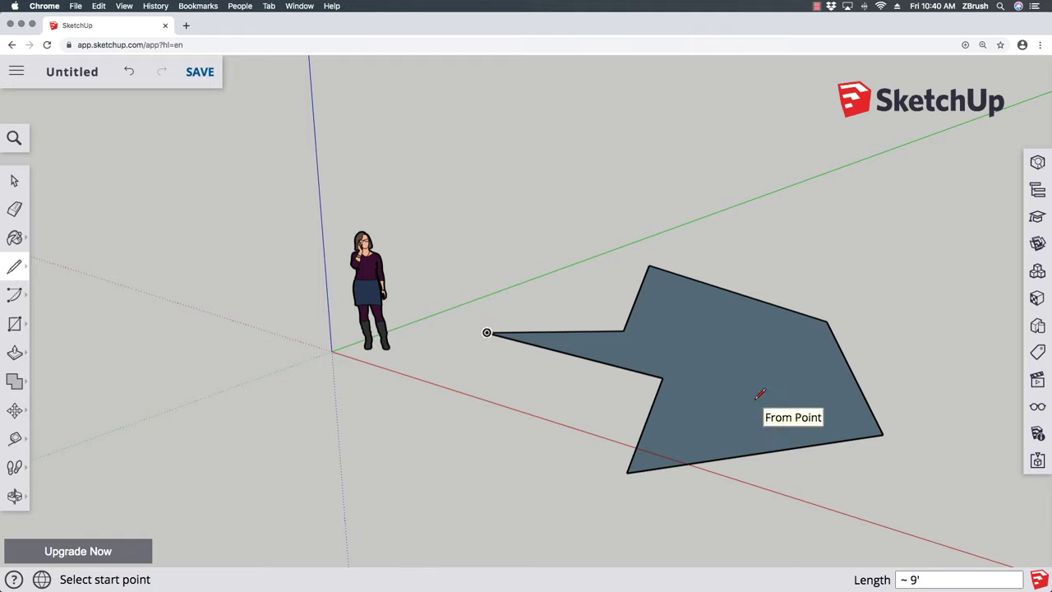
# Inspect the seven-sided face from ground level and from above to check that it lies flat
pyautogui.click(14, 495)
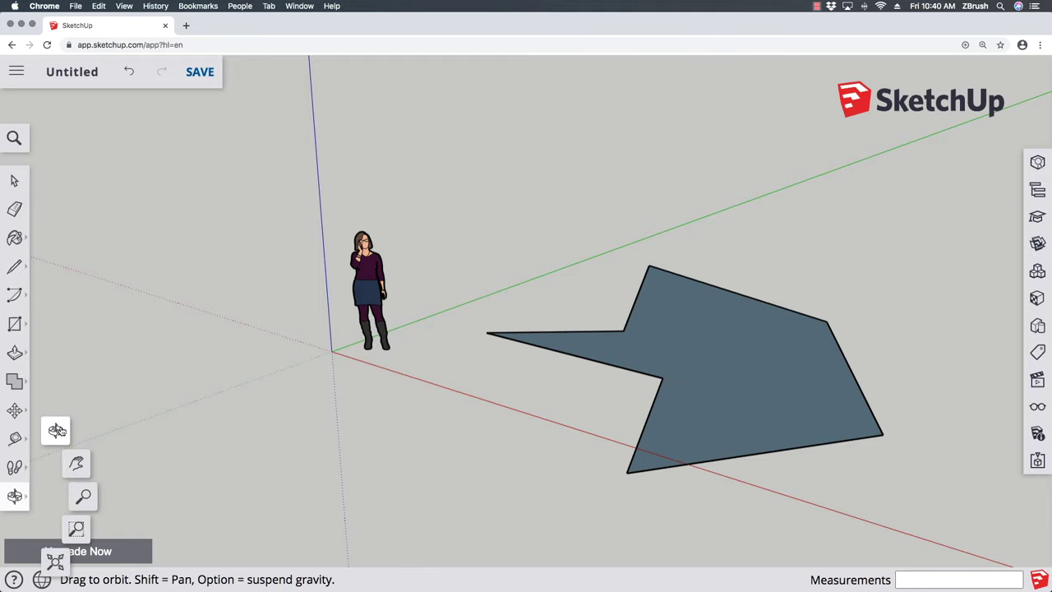
pyautogui.click(56, 430)
pyautogui.moveTo(481, 446); pyautogui.dragTo(589, 405)
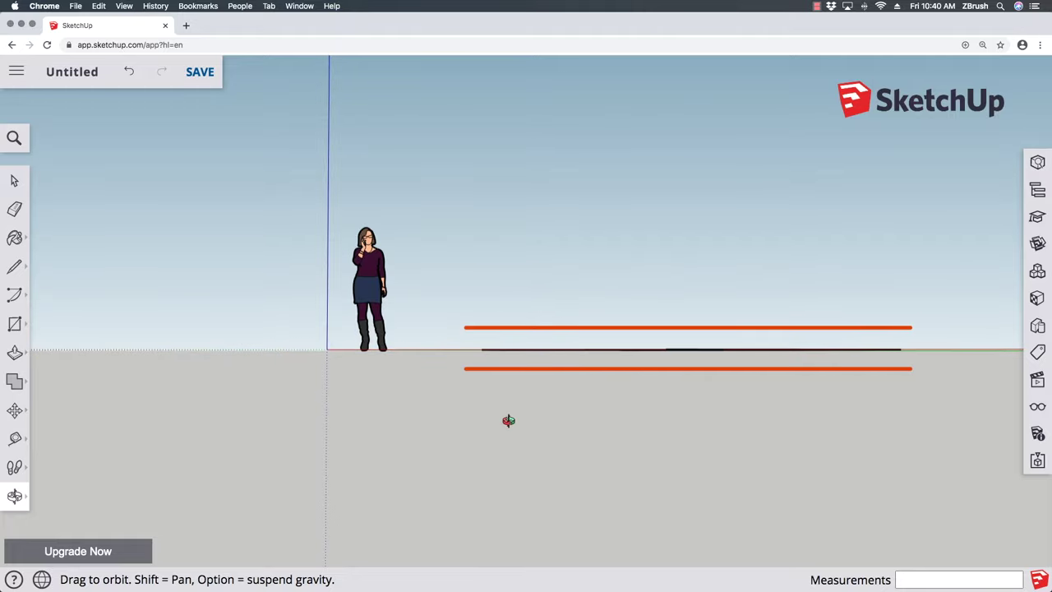
pyautogui.moveTo(660, 284); pyautogui.dragTo(573, 312)
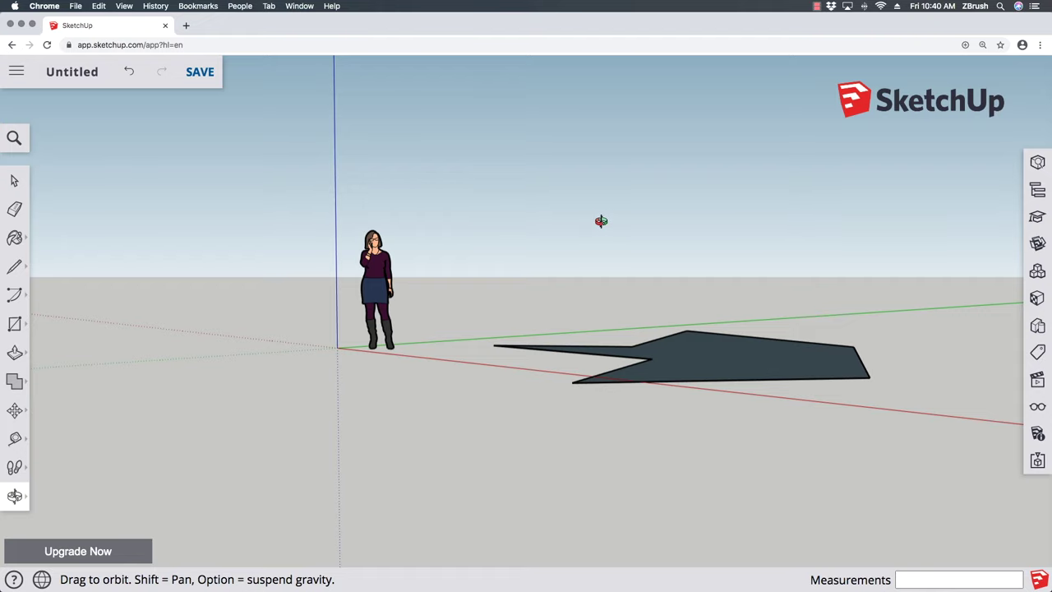
pyautogui.moveTo(600, 272); pyautogui.dragTo(736, 354)
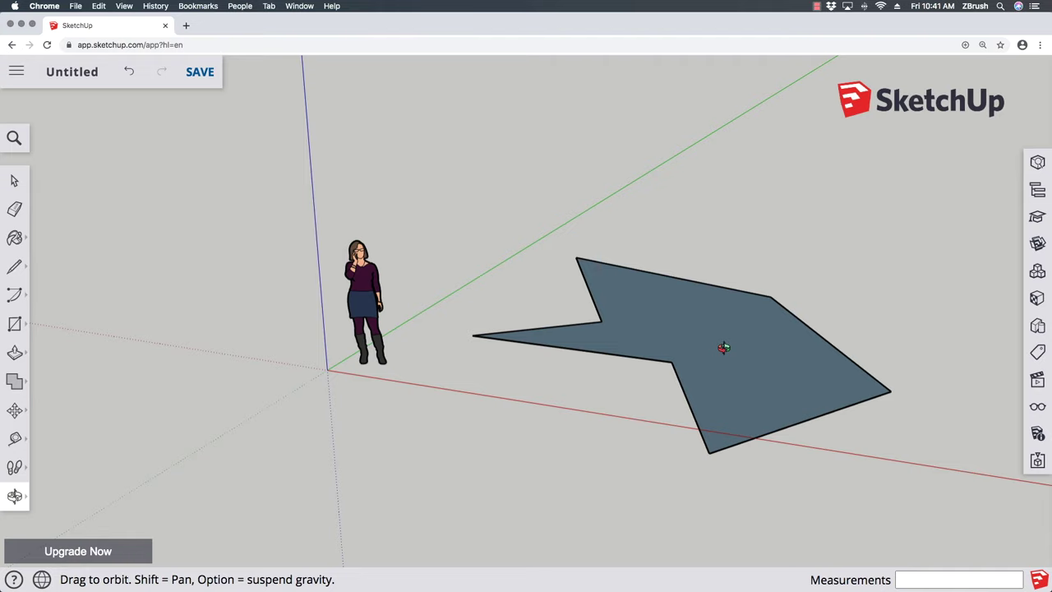
# Select five of the seven-sided face's boundary edges individually, one after another, with the Select tool
pyautogui.moveTo(727, 345); pyautogui.dragTo(729, 324)
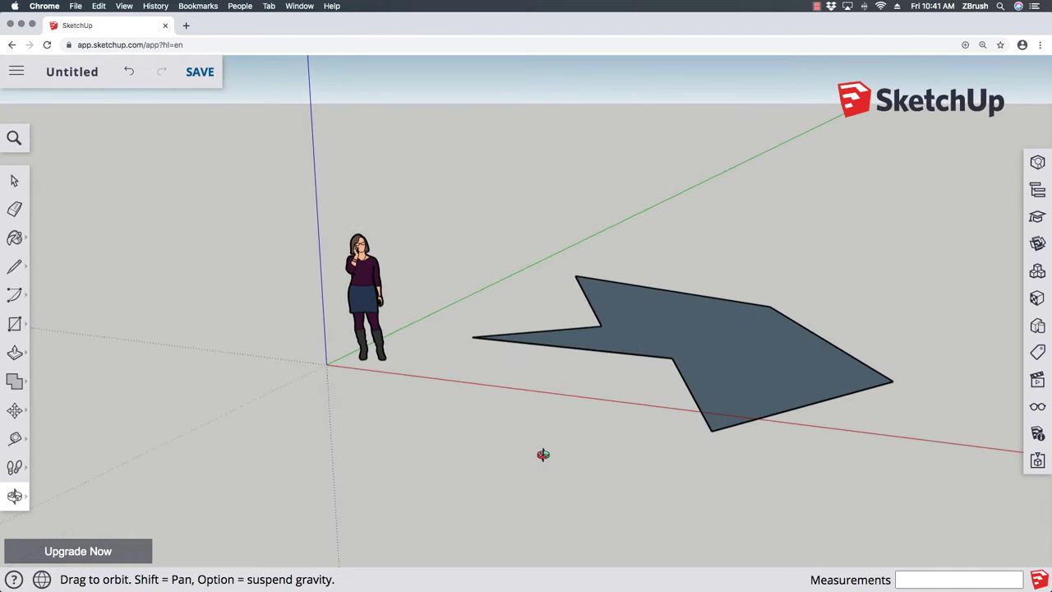
pyautogui.moveTo(542, 452); pyautogui.dragTo(589, 355)
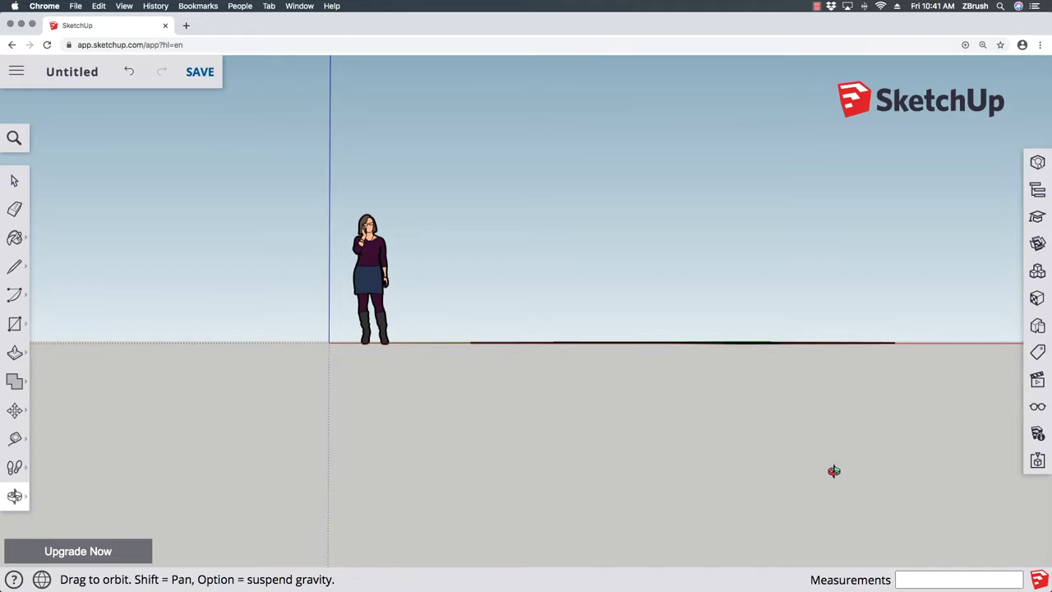
pyautogui.moveTo(739, 211); pyautogui.dragTo(690, 340)
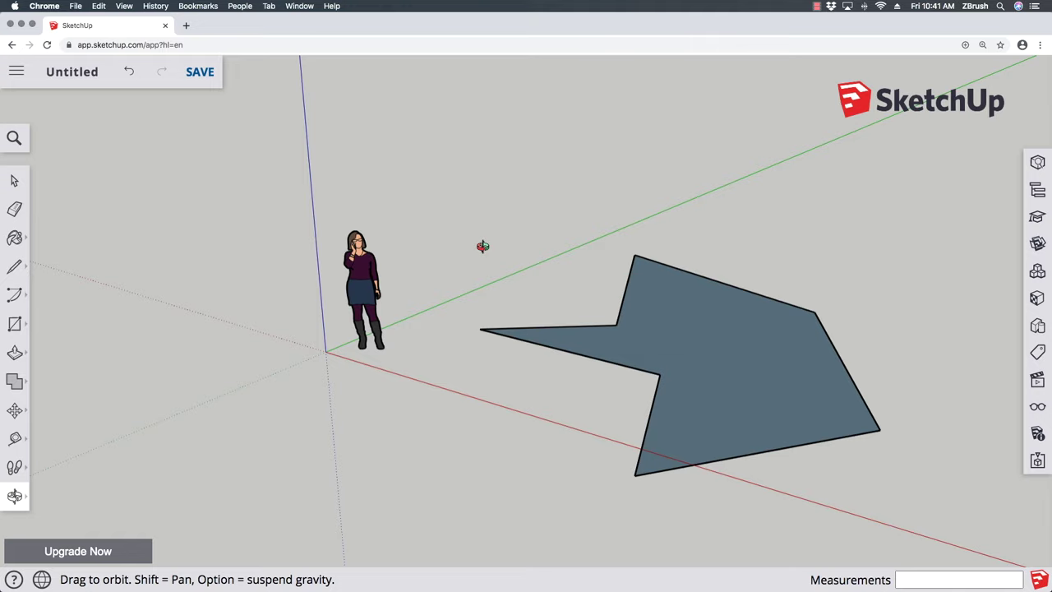
pyautogui.press('space')
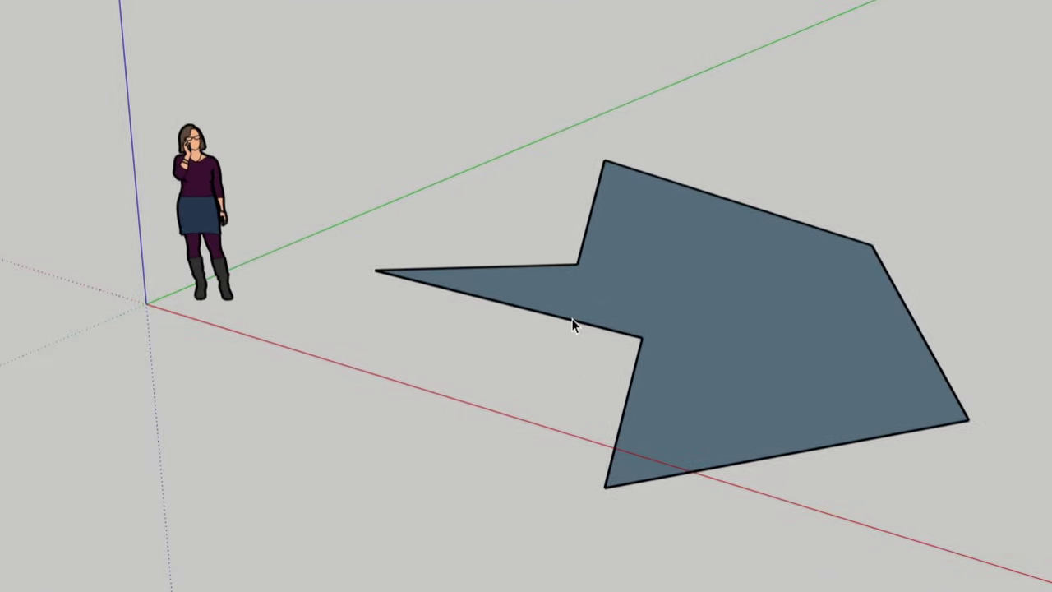
pyautogui.click(573, 326)
pyautogui.click(634, 376)
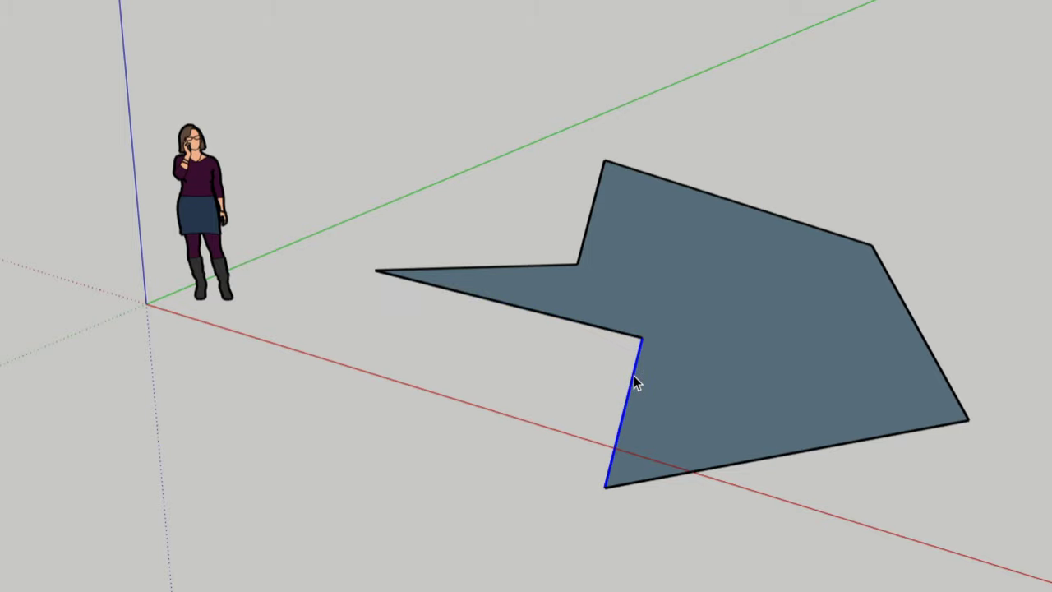
pyautogui.click(796, 452)
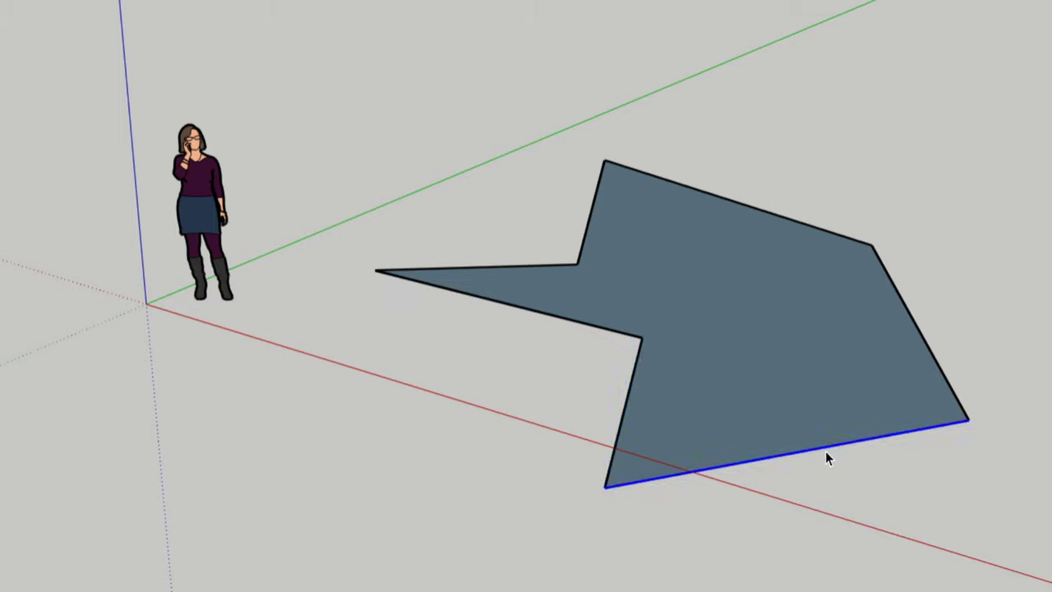
pyautogui.click(930, 350)
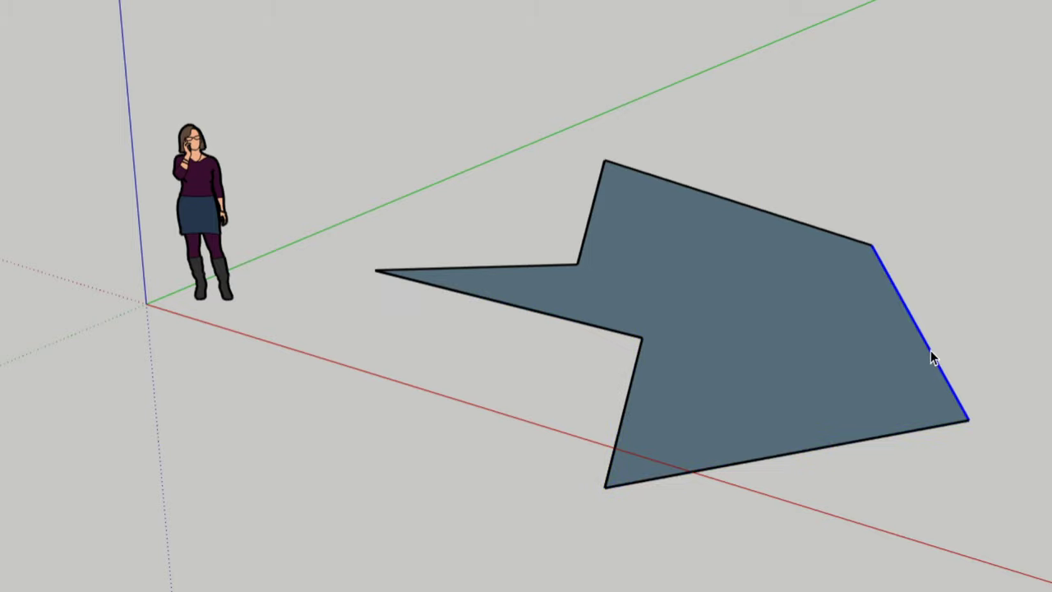
pyautogui.click(803, 224)
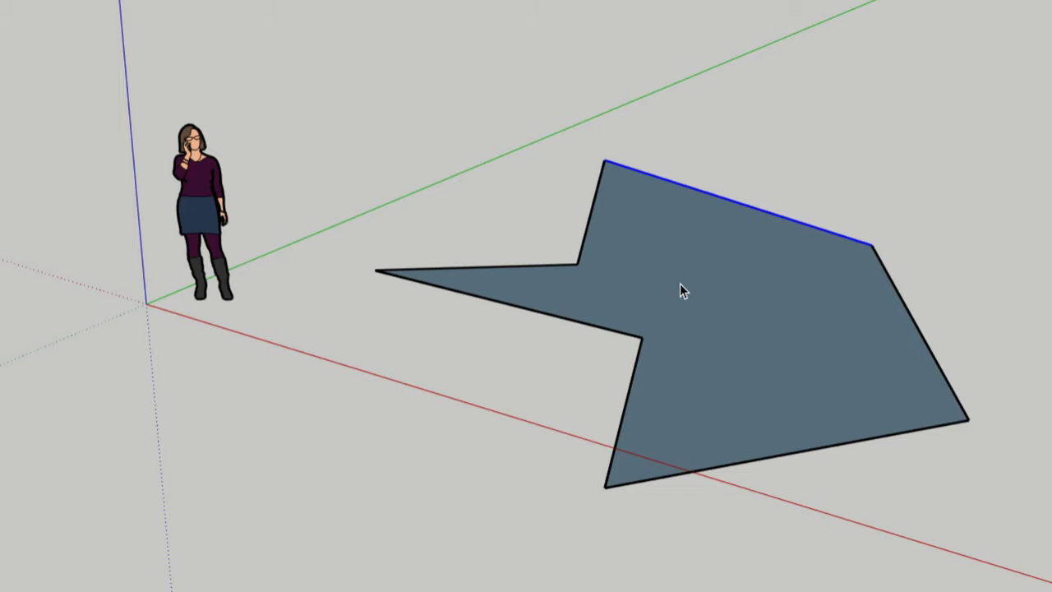
# Select the seven-sided face together with all its boundary edges and delete the whole shape
pyautogui.click(764, 321)
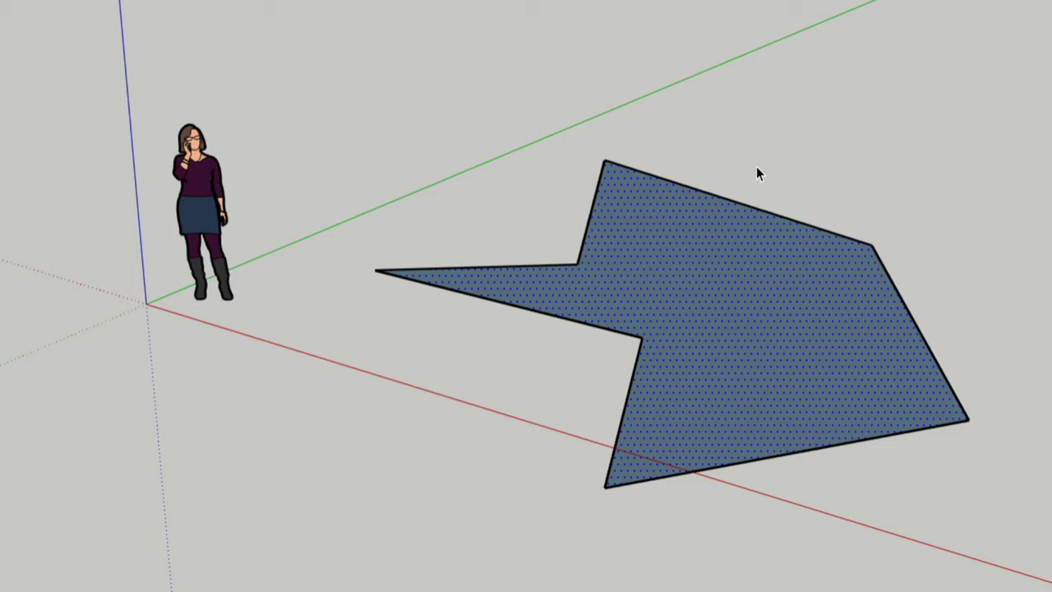
pyautogui.doubleClick(741, 287)
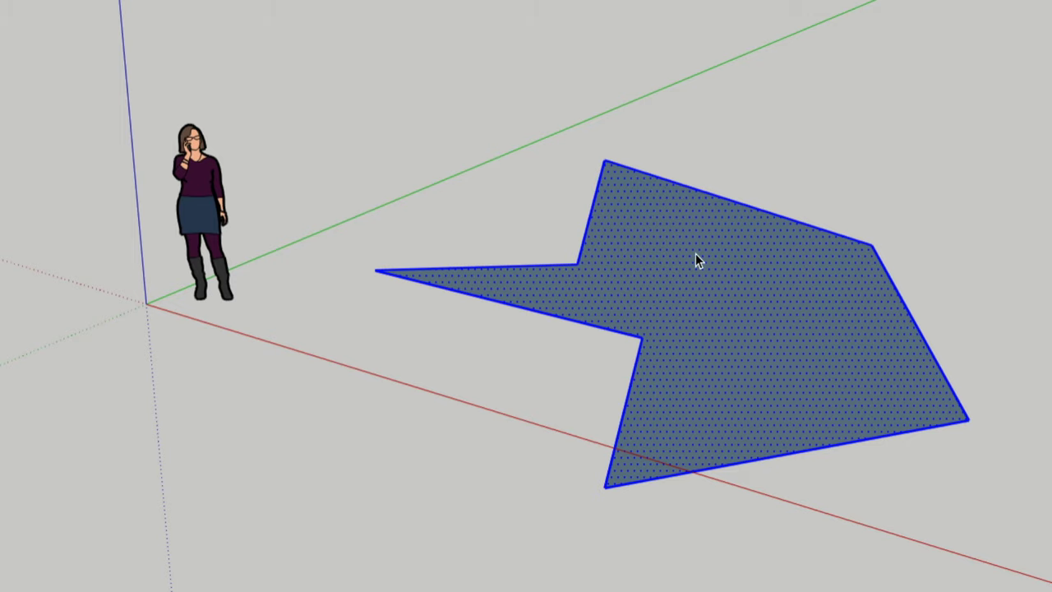
pyautogui.press('Delete')
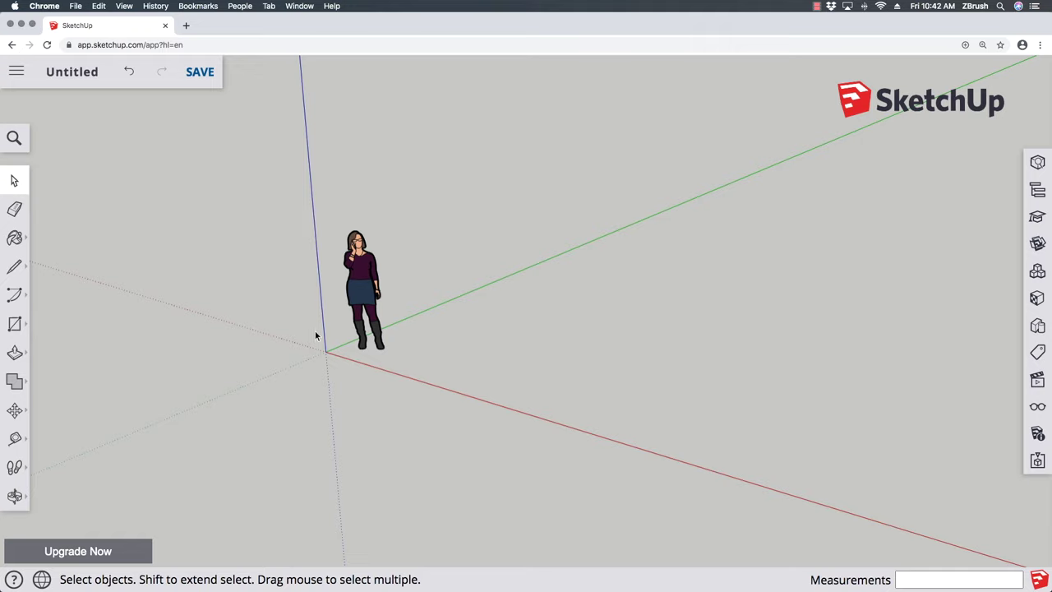
# Draw a 12'4" line from the origin along the green axis with the Line tool
pyautogui.scroll(2, 322, 335)
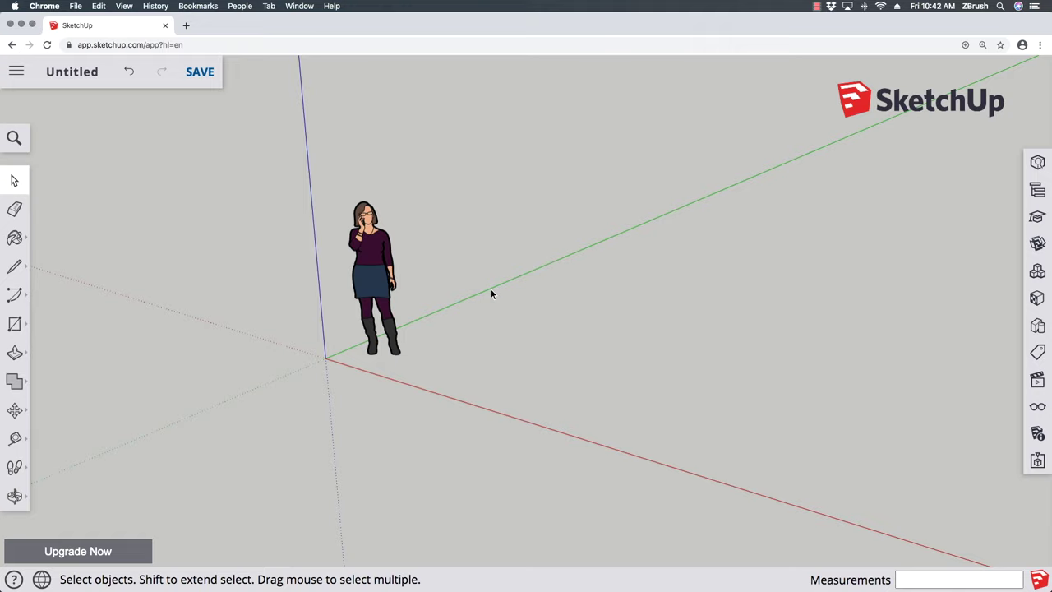
pyautogui.press('l')
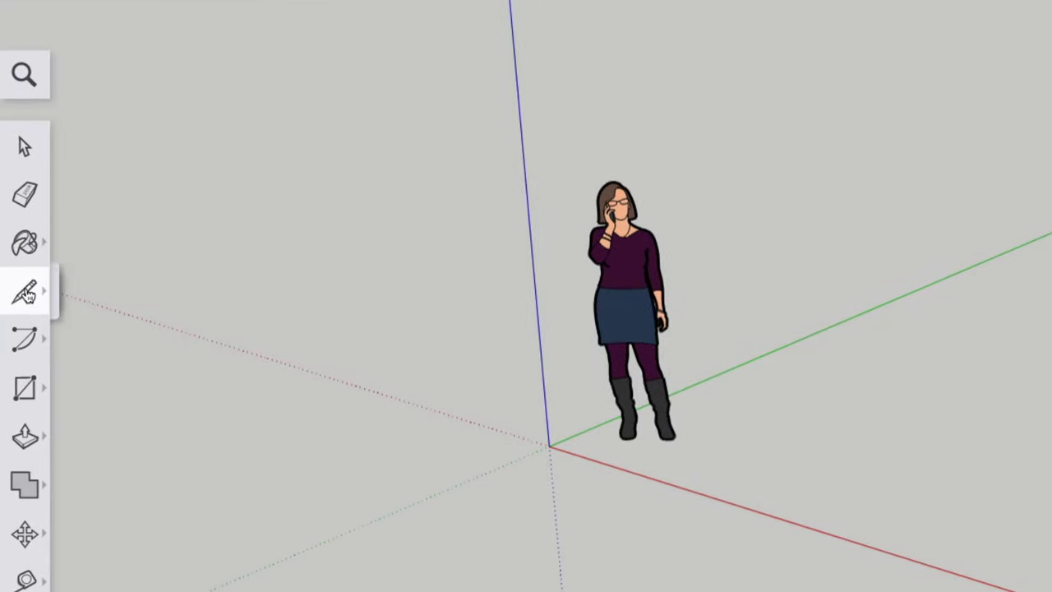
pyautogui.moveTo(24, 296)
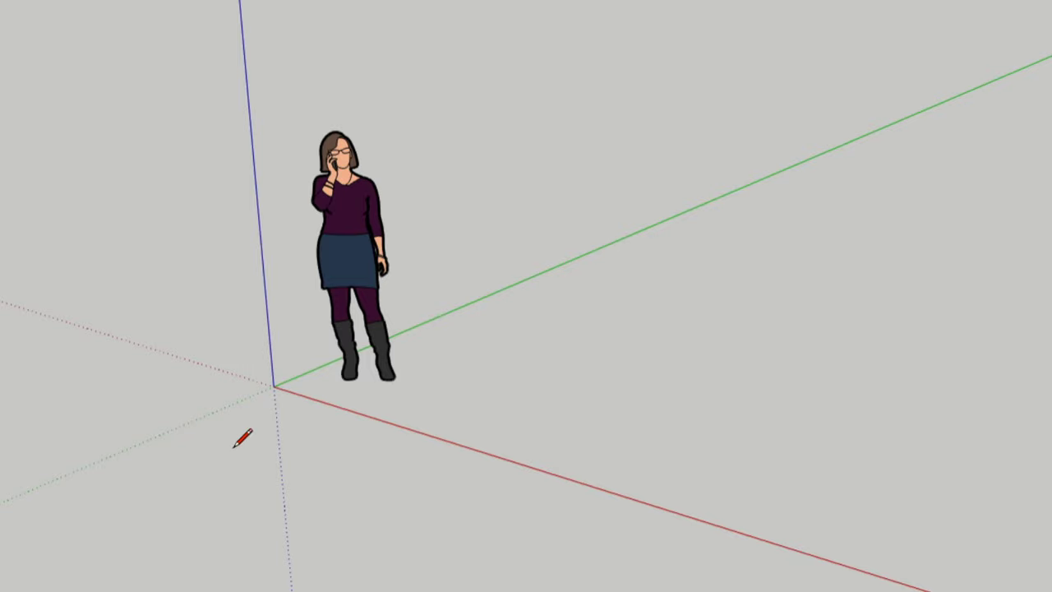
pyautogui.click(274, 385)
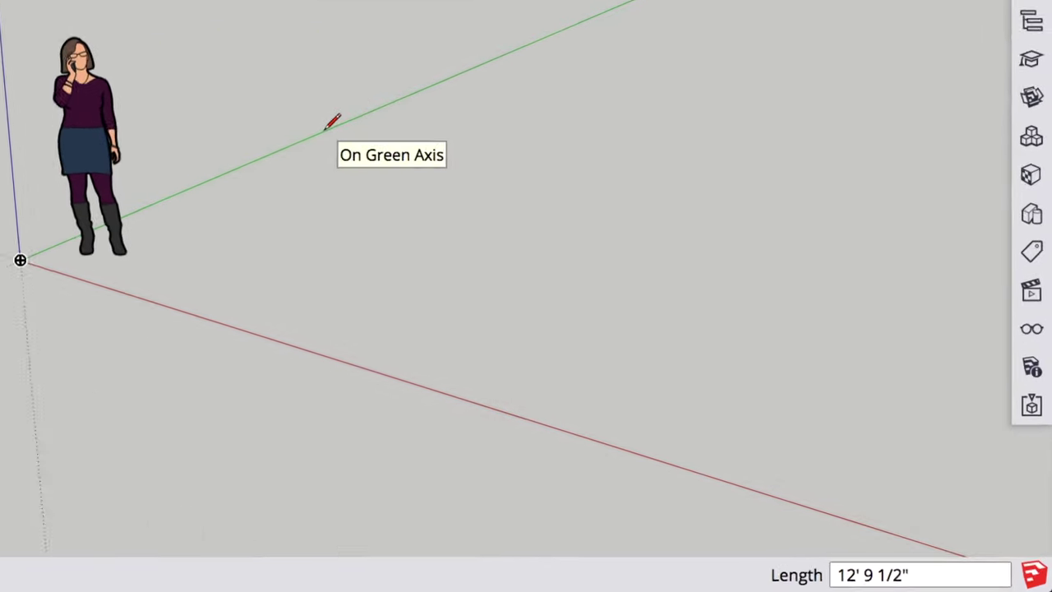
pyautogui.write('12')
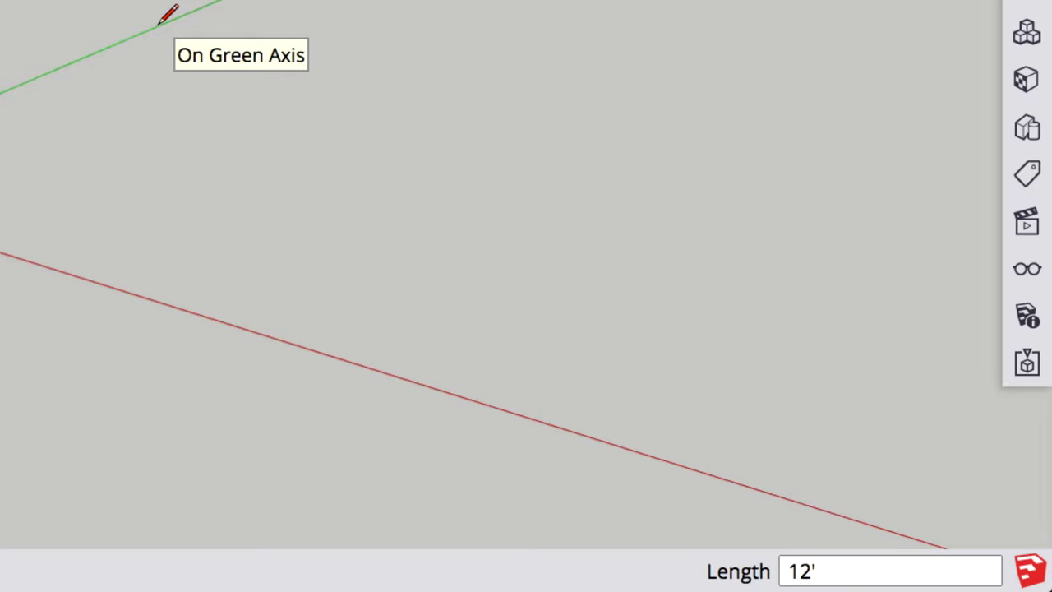
pyautogui.write("'4")
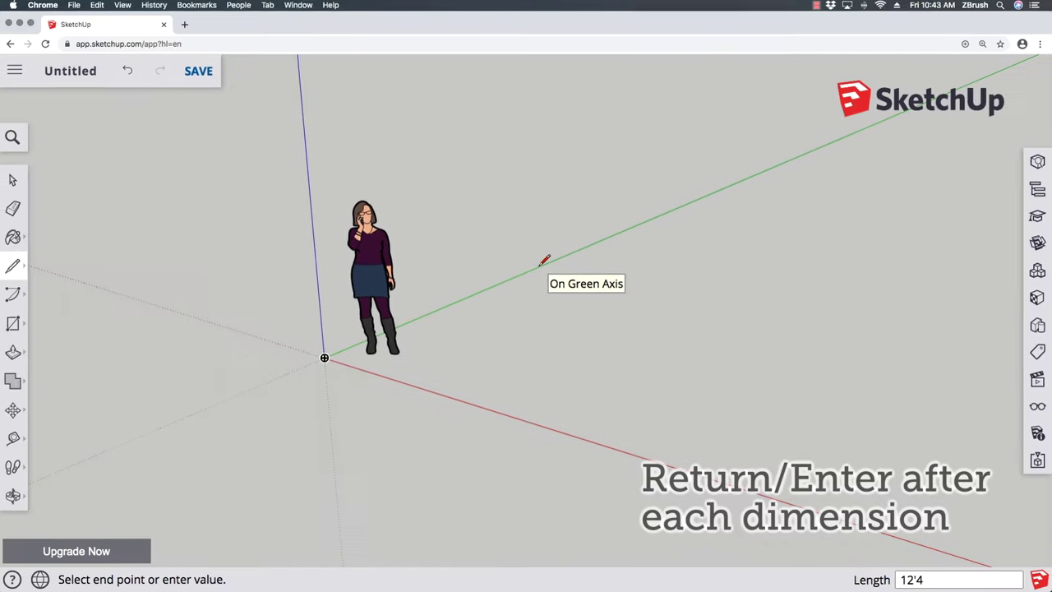
pyautogui.press('Return')
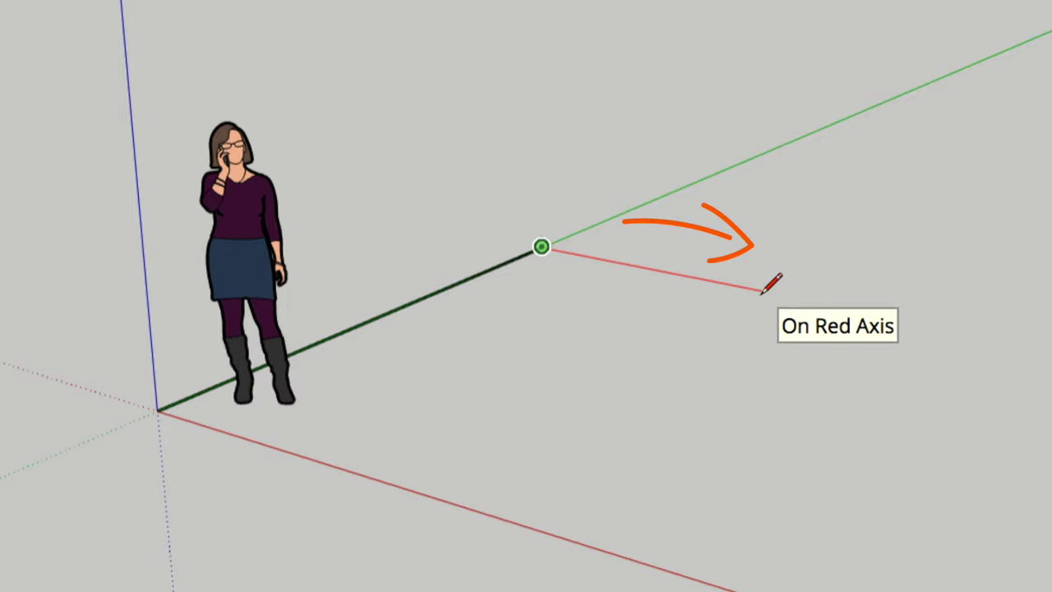
# Continue the wall outline 3.5' parallel to the red axis and 60" parallel to the green axis, ending the line there
pyautogui.write('3.5')
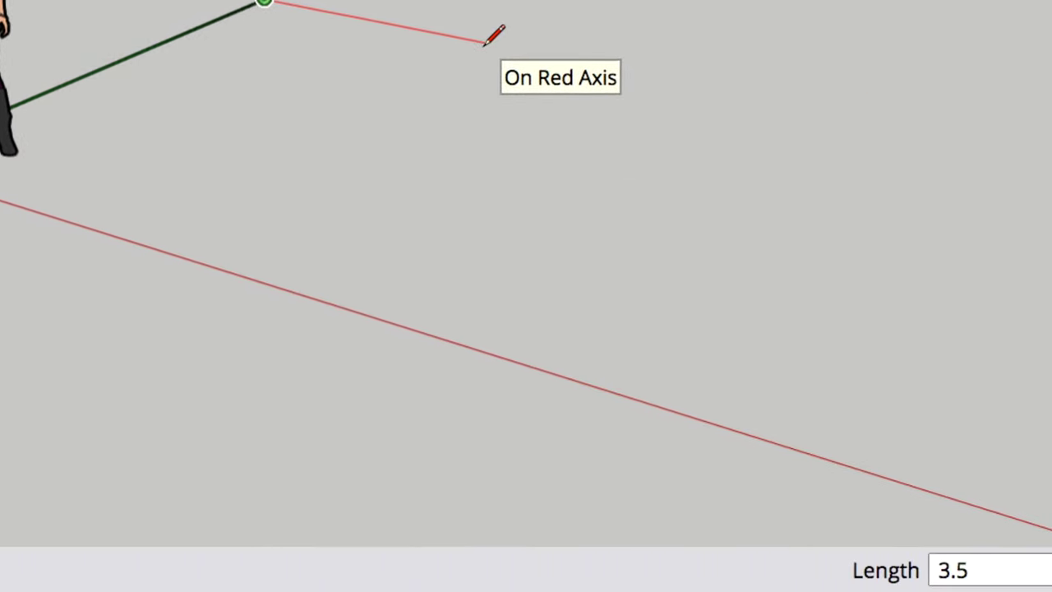
pyautogui.write("'")
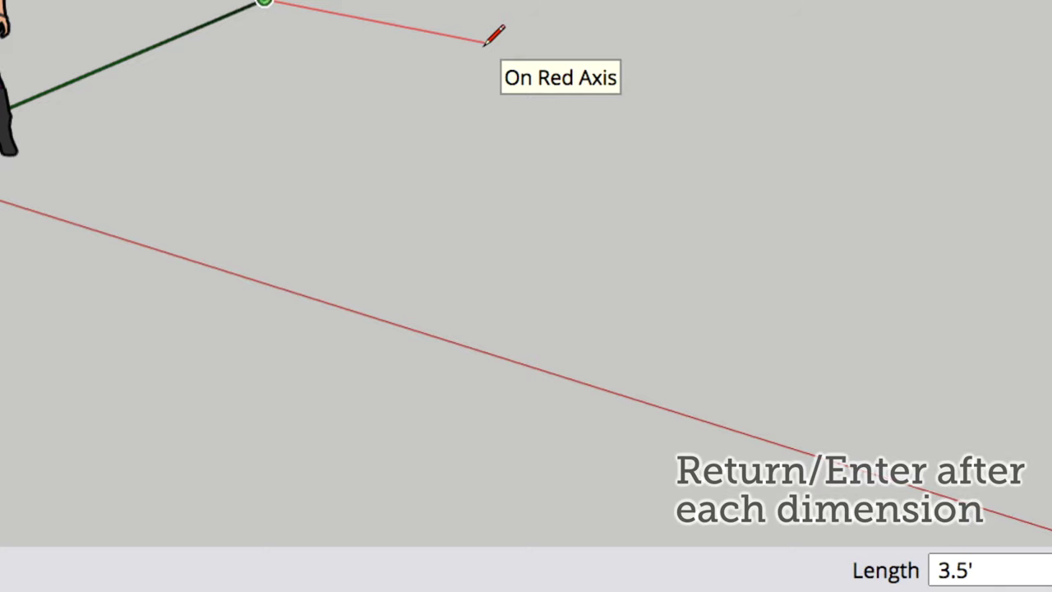
pyautogui.press('Return')
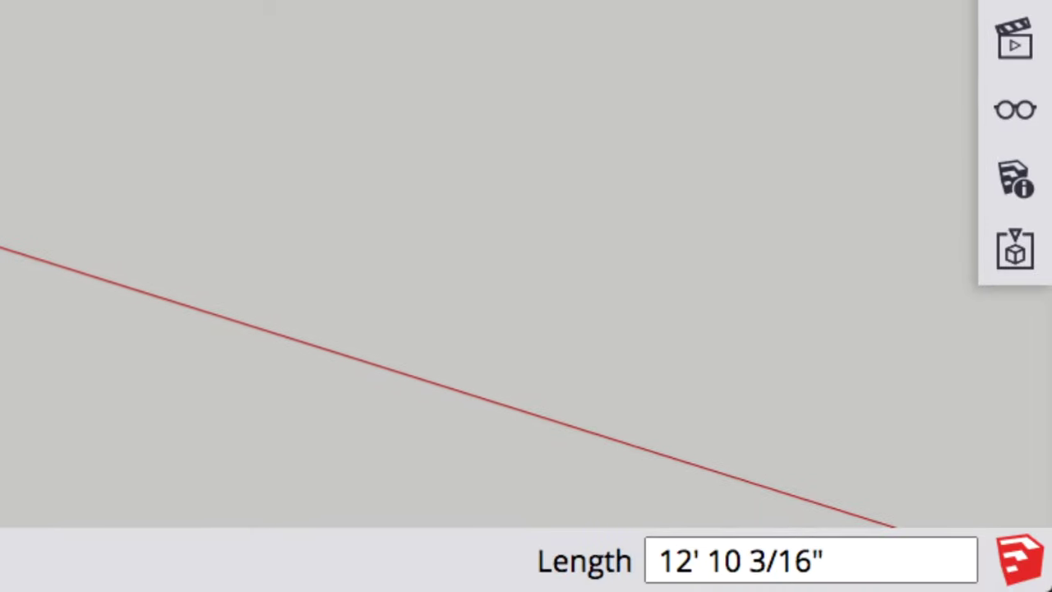
pyautogui.write('60')
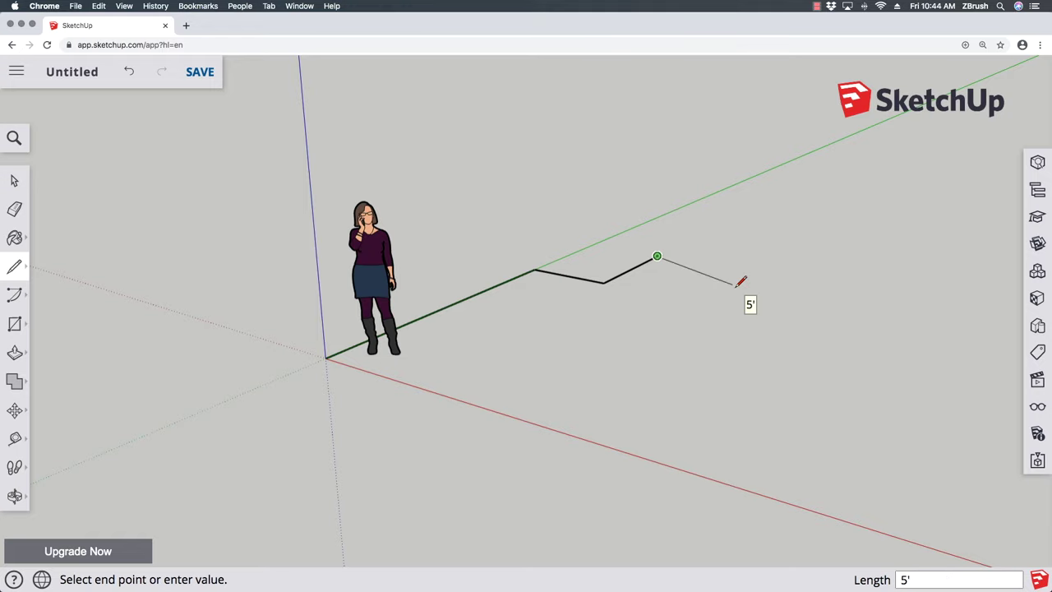
pyautogui.press('space')
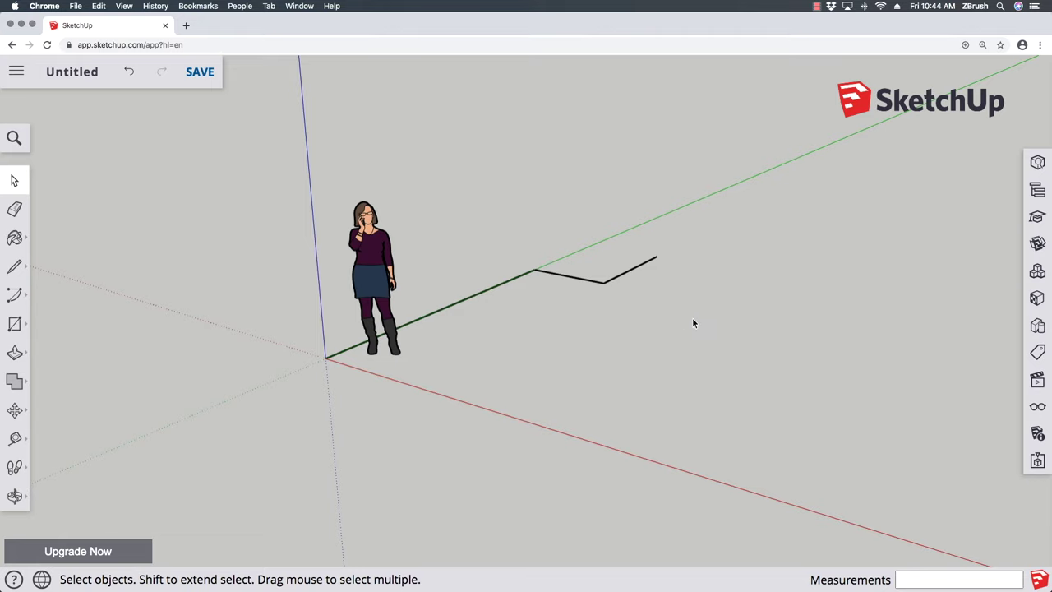
# Draw the remaining outline from the origin, 12' along the red axis and 17'4" parallel to the green axis, and close it into a face
pyautogui.press('o')
pyautogui.moveTo(687, 314); pyautogui.dragTo(614, 431)
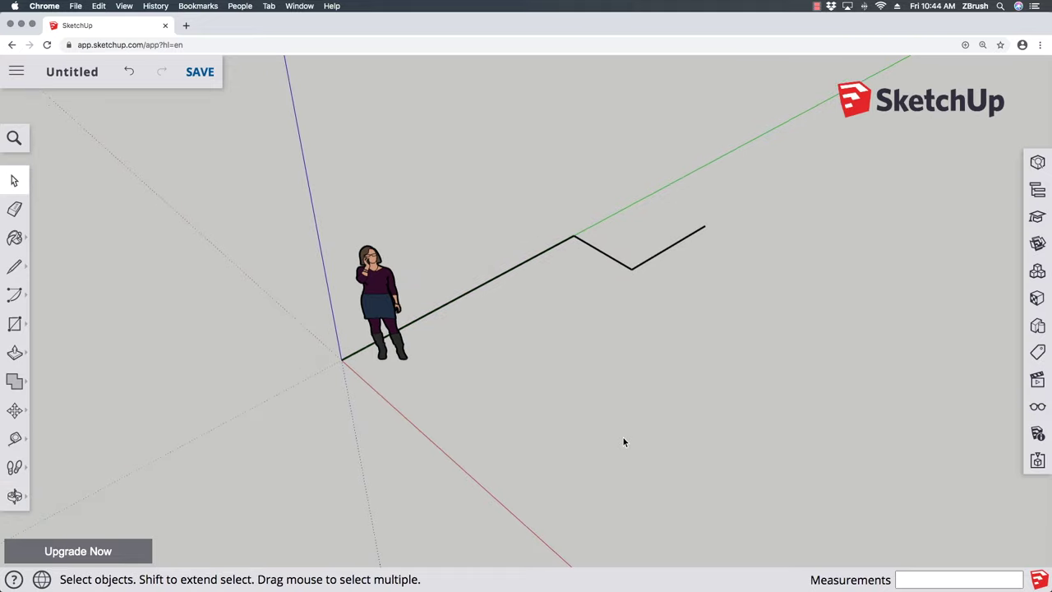
pyautogui.moveTo(666, 345)
pyautogui.mouseDown(button='middle')
pyautogui.moveTo(629, 455)
pyautogui.moveTo(668, 294)
pyautogui.moveTo(662, 343)
pyautogui.mouseUp(button='middle')
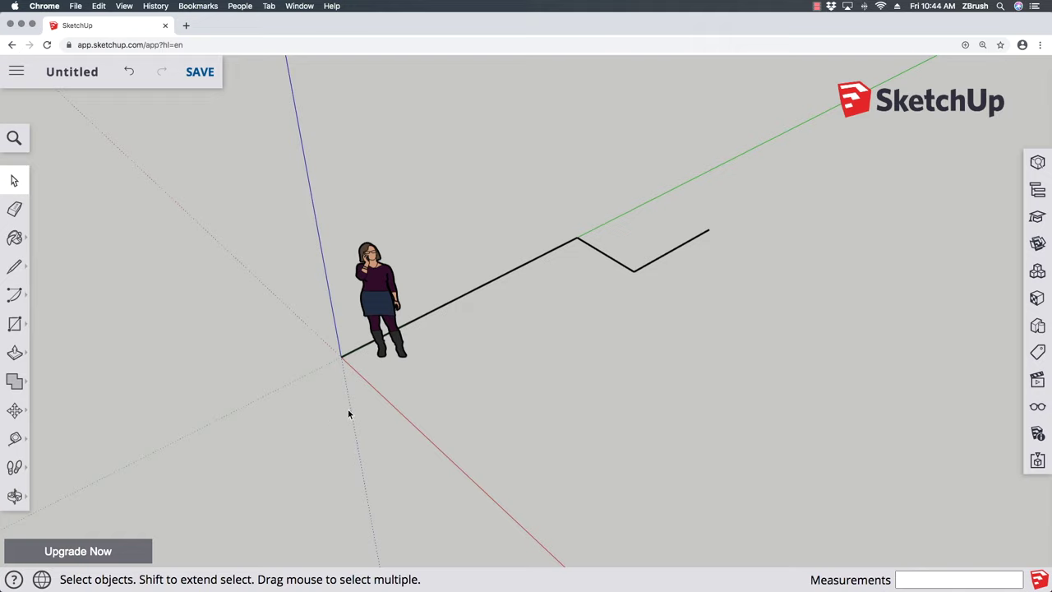
pyautogui.press('l')
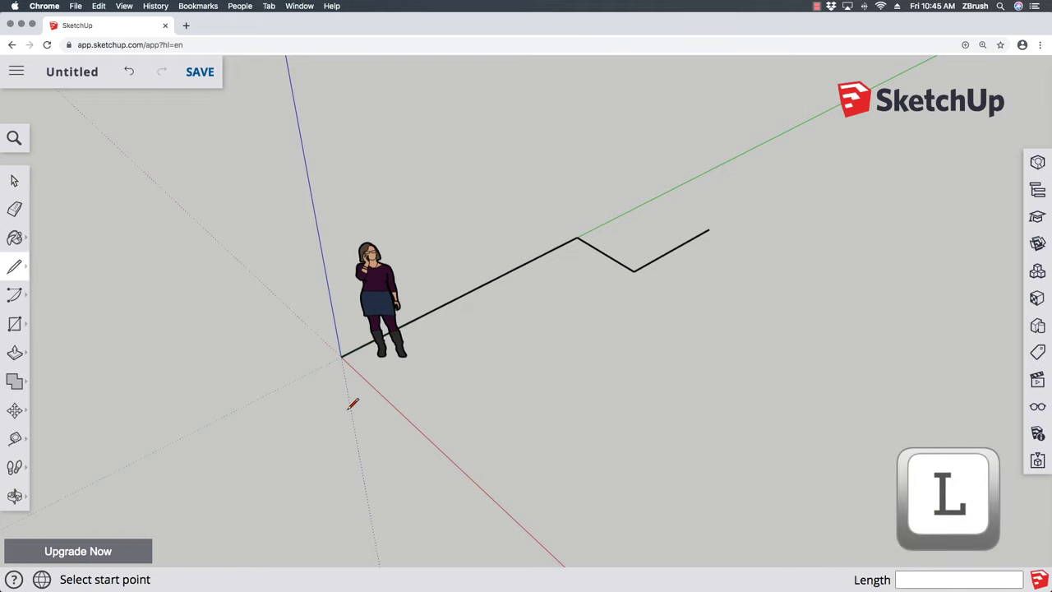
pyautogui.click(341, 355)
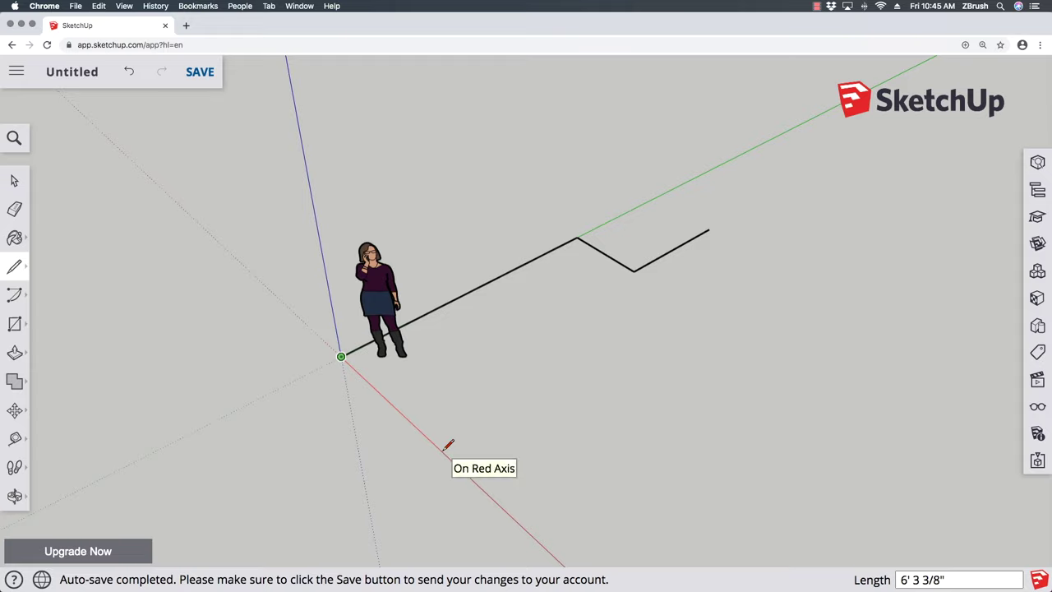
pyautogui.write('12')
pyautogui.press('Return')
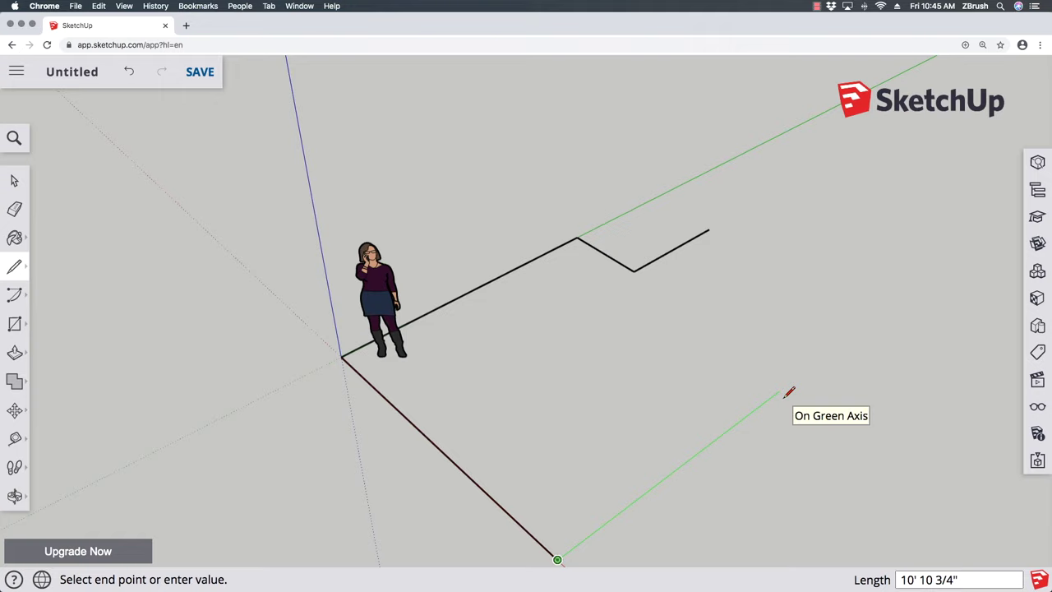
pyautogui.write("17'4")
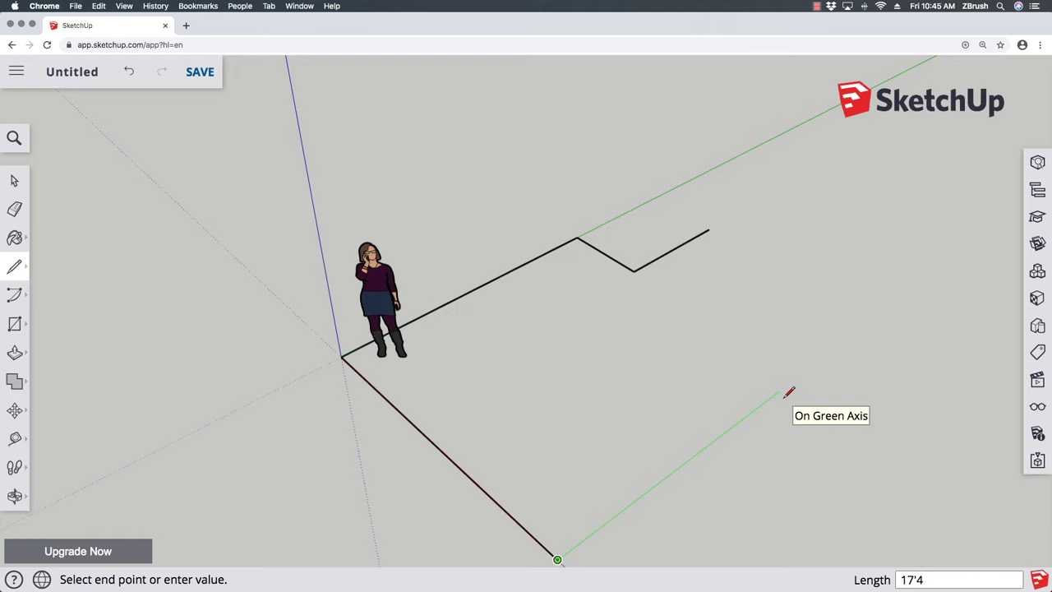
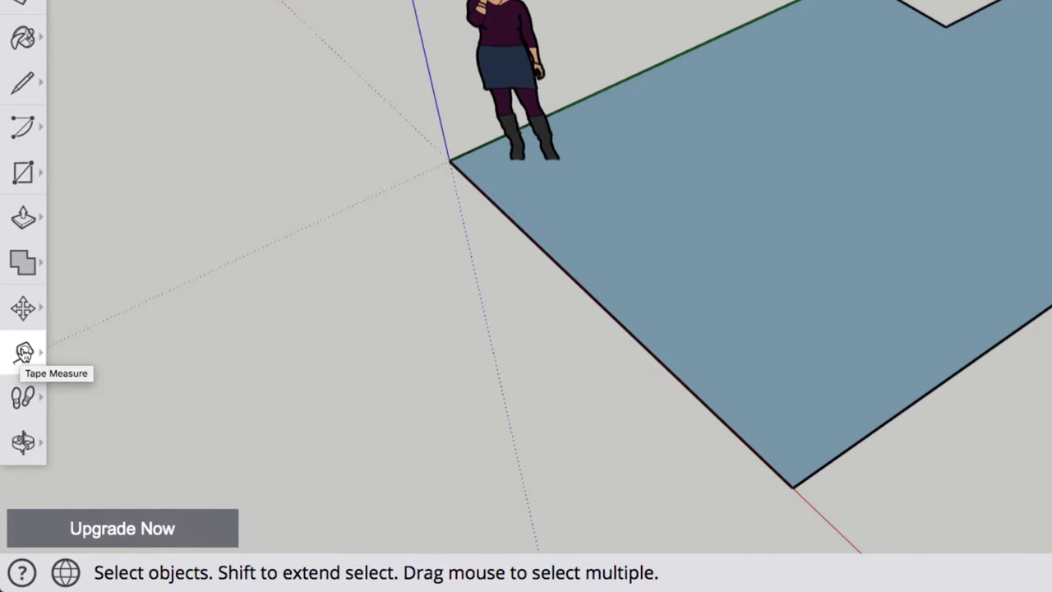
# Dimension the floor's longest edge and the edge along the red axis, placing both dimensions outside the outline
pyautogui.click(23, 352)
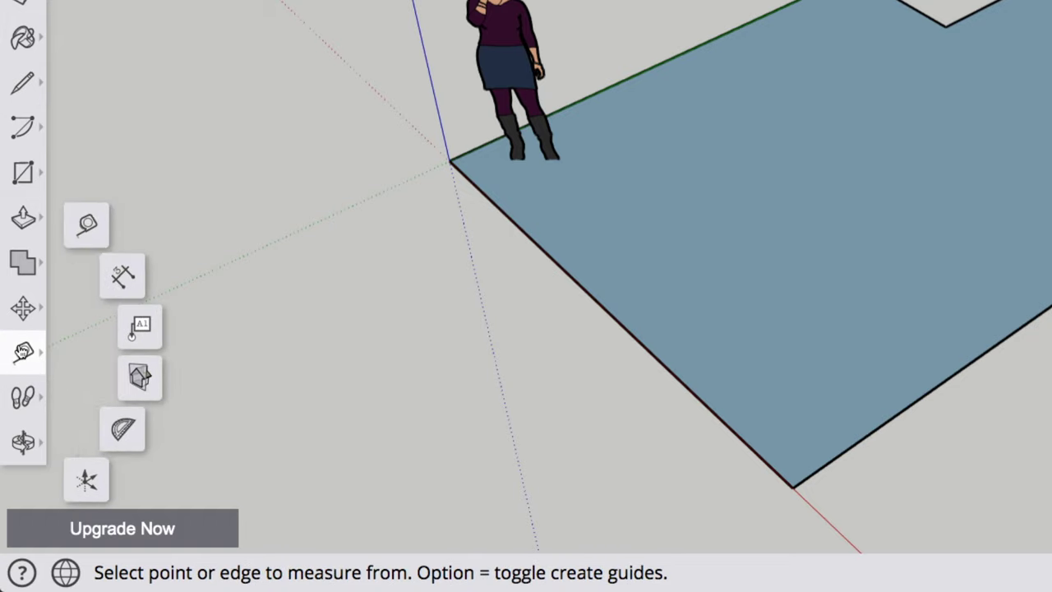
pyautogui.click(130, 278)
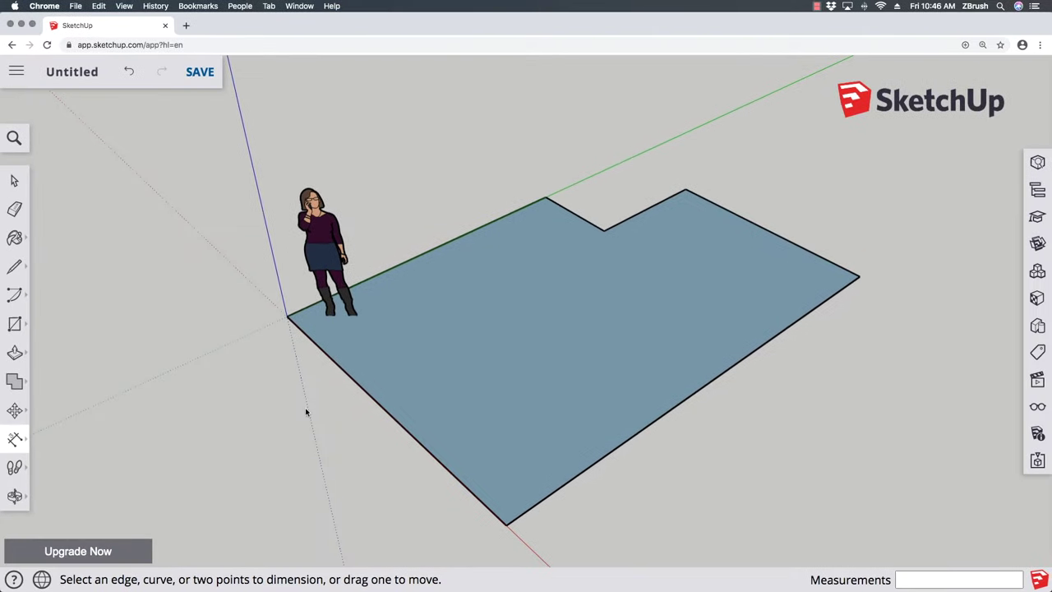
pyautogui.click(752, 355)
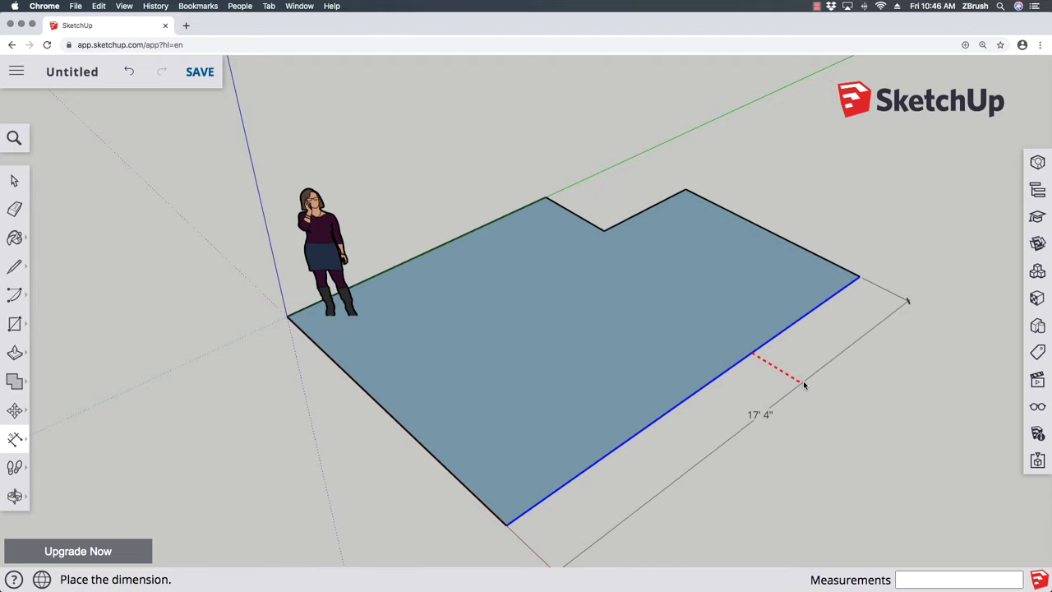
pyautogui.click(799, 383)
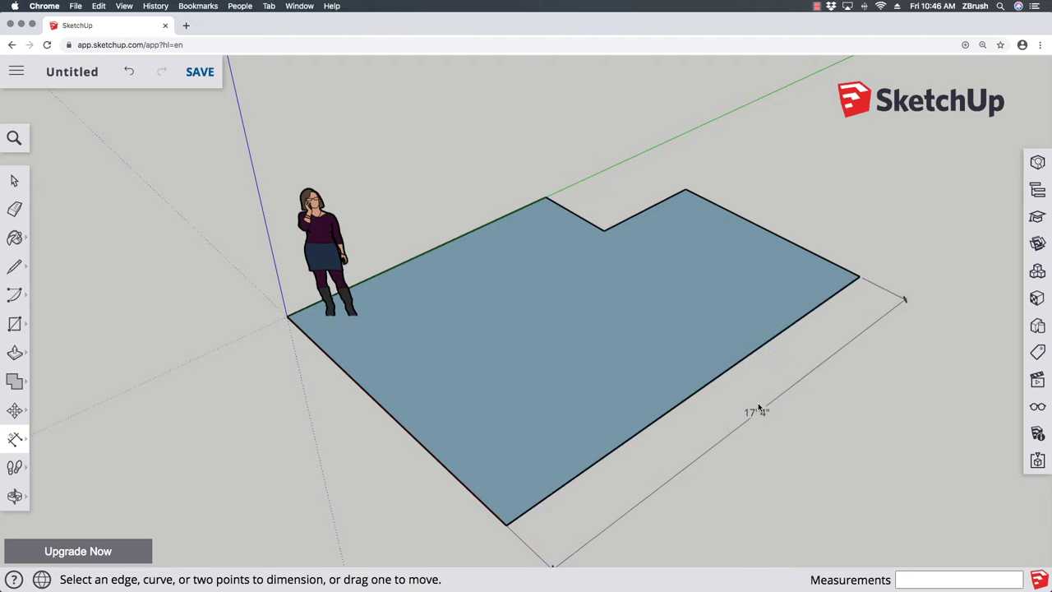
pyautogui.click(339, 369)
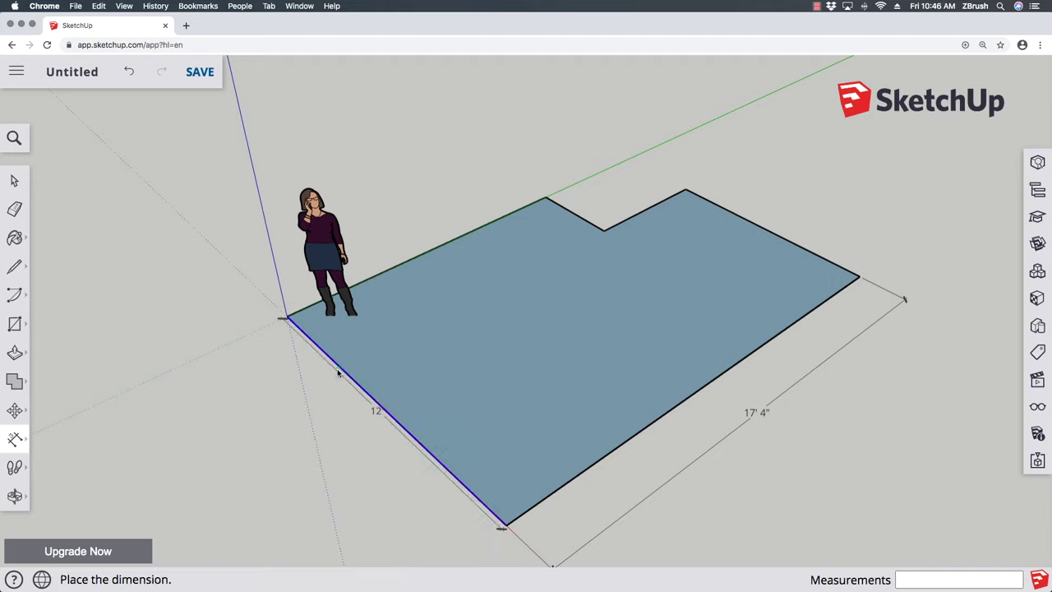
pyautogui.click(301, 400)
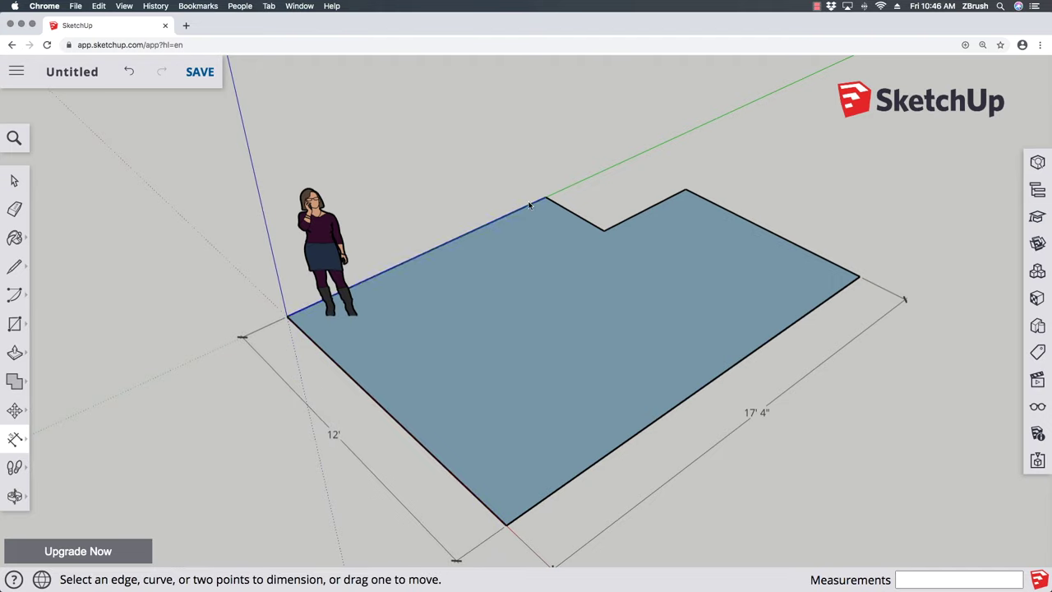
# Dimension the edge along the green axis and the notch edge parallel to it, lining up the two dimensions outside the floor
pyautogui.click(499, 220)
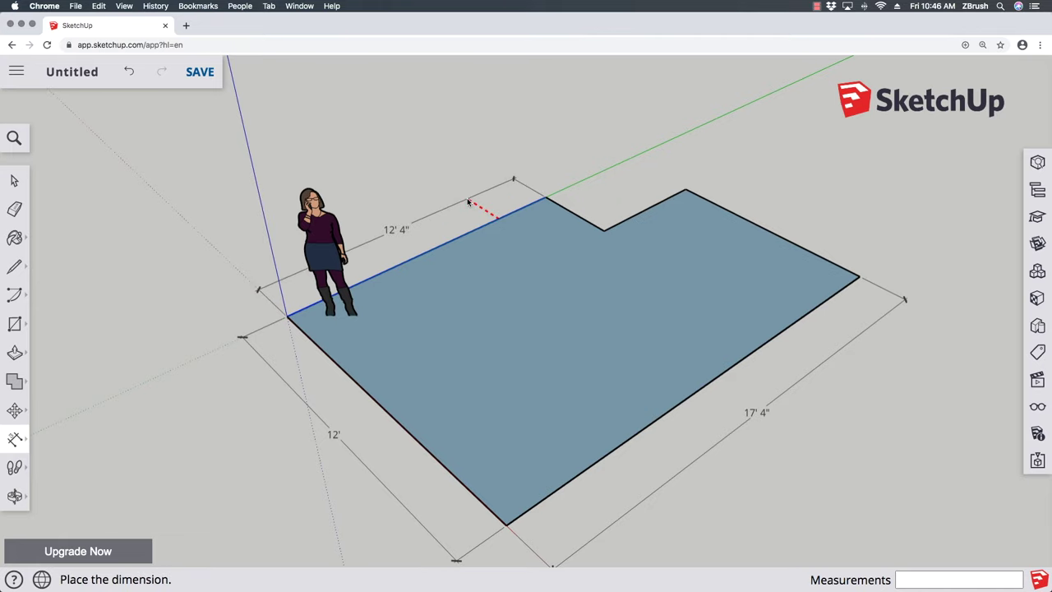
pyautogui.click(471, 196)
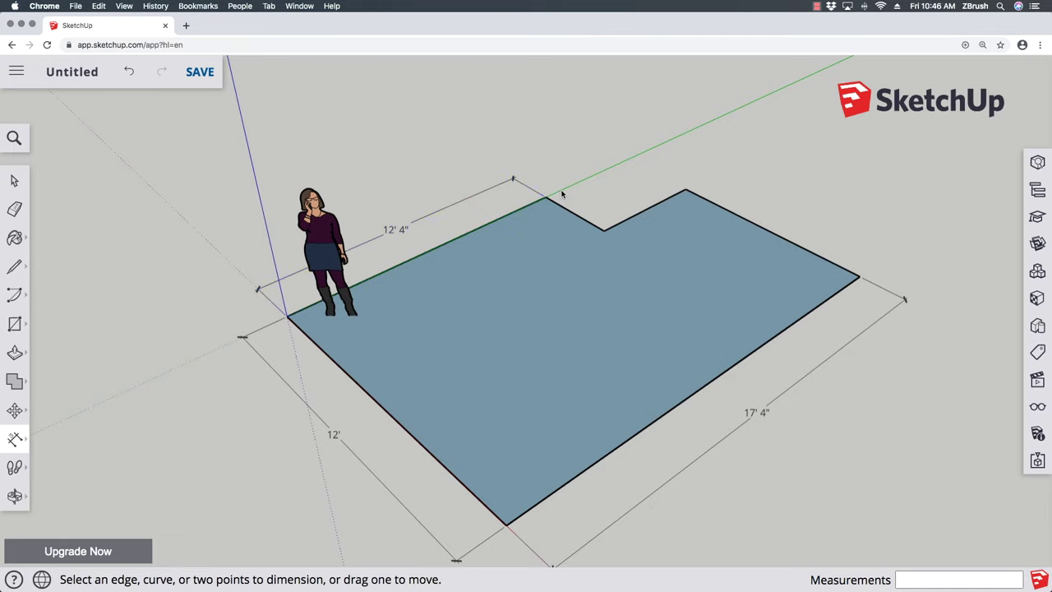
pyautogui.click(628, 221)
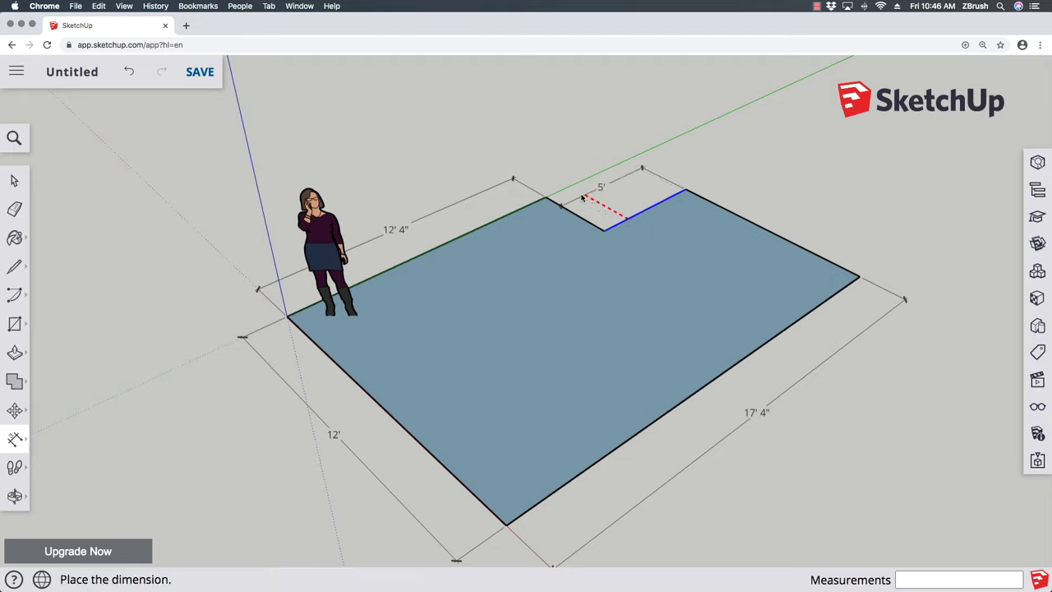
pyautogui.click(505, 181)
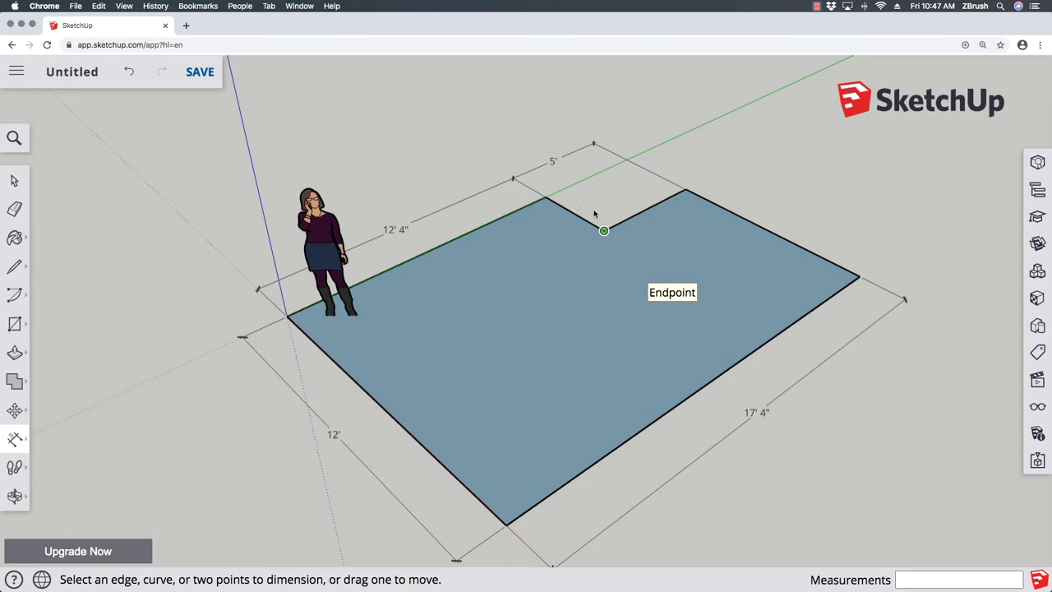
# Dimension the notch's short edge and the far edge parallel to the red axis, lining up both dimensions beyond the floor
pyautogui.scroll(3, 583, 209)
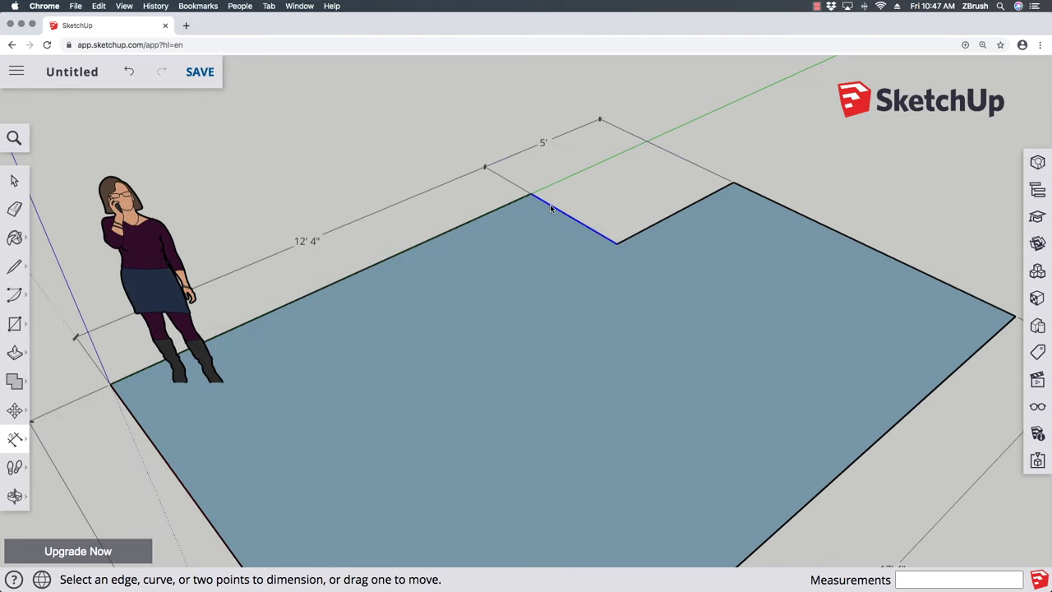
pyautogui.click(550, 208)
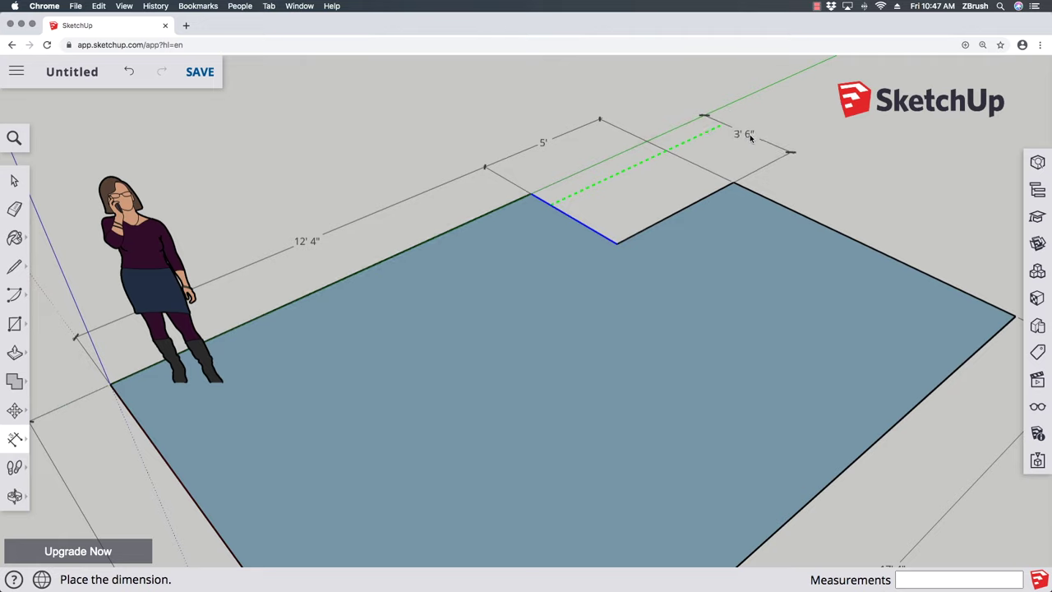
pyautogui.click(749, 138)
pyautogui.click(782, 211)
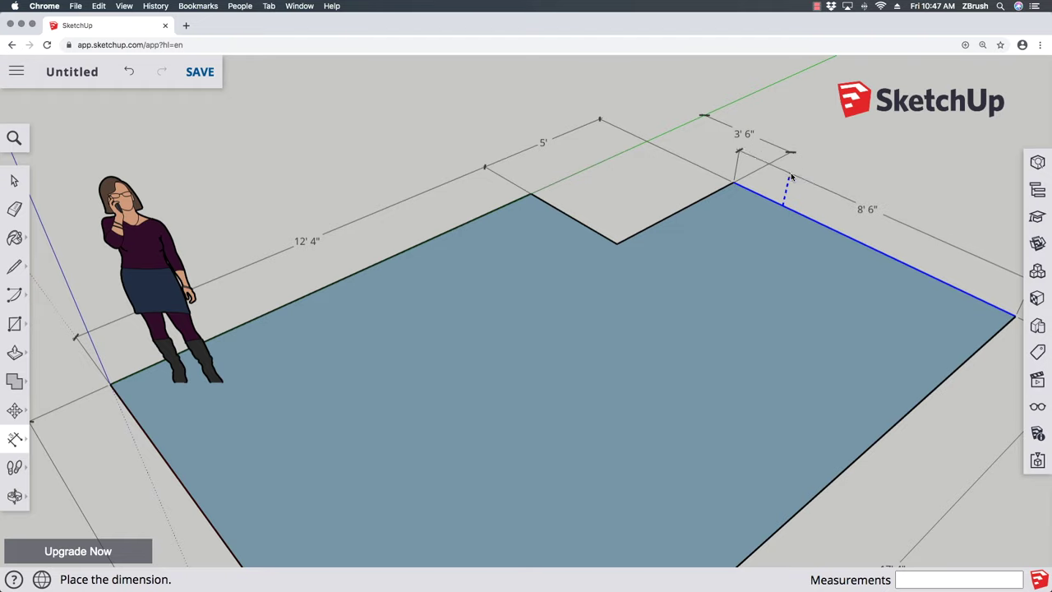
pyautogui.click(842, 177)
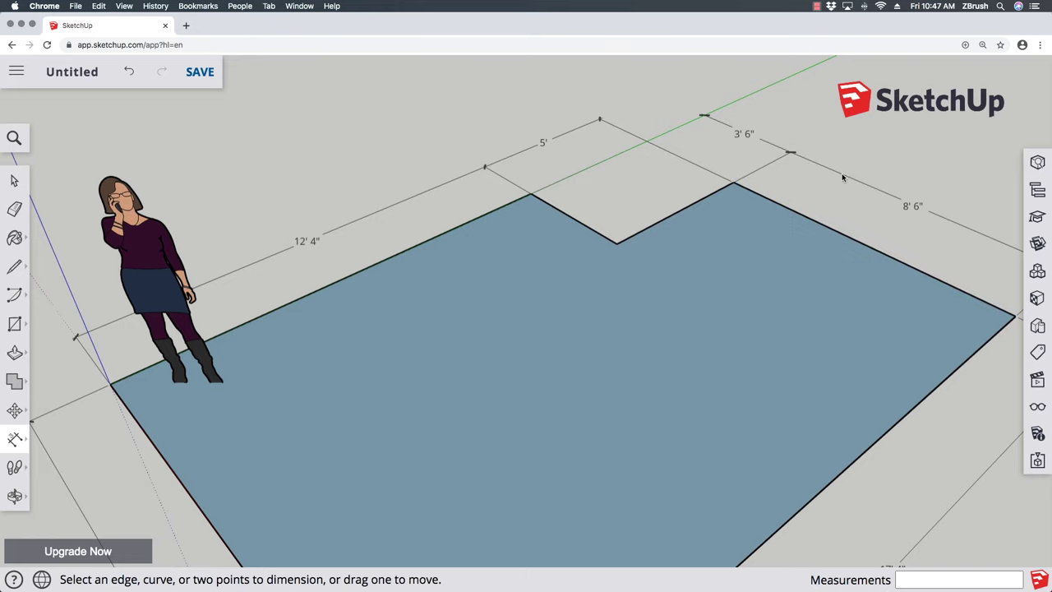
pyautogui.scroll(-5, 651, 243)
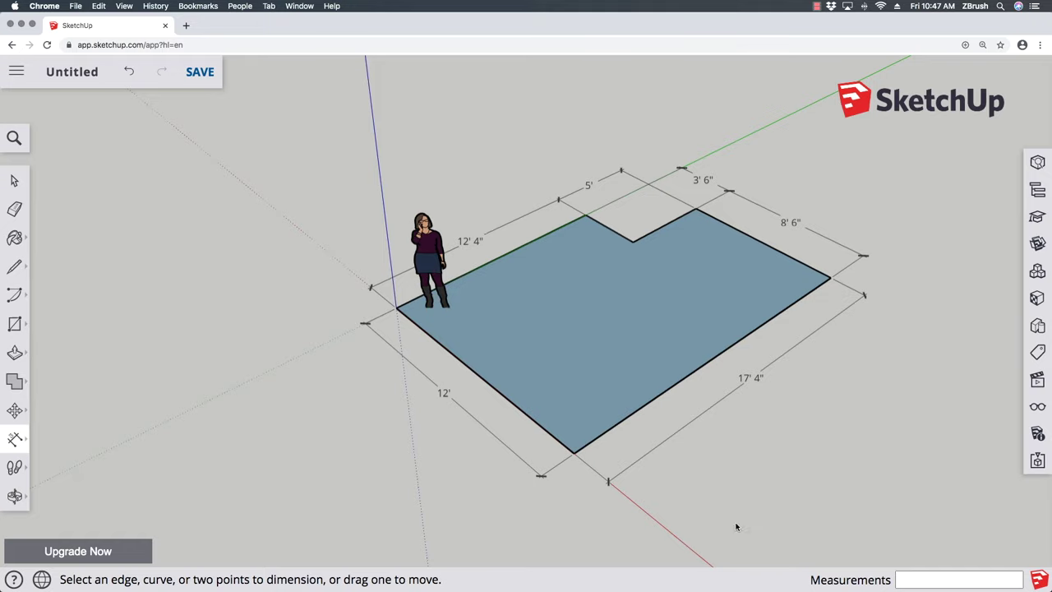
# Offset the floor outline 4" outward to form the wall thickness
pyautogui.scroll(4, 834, 497)
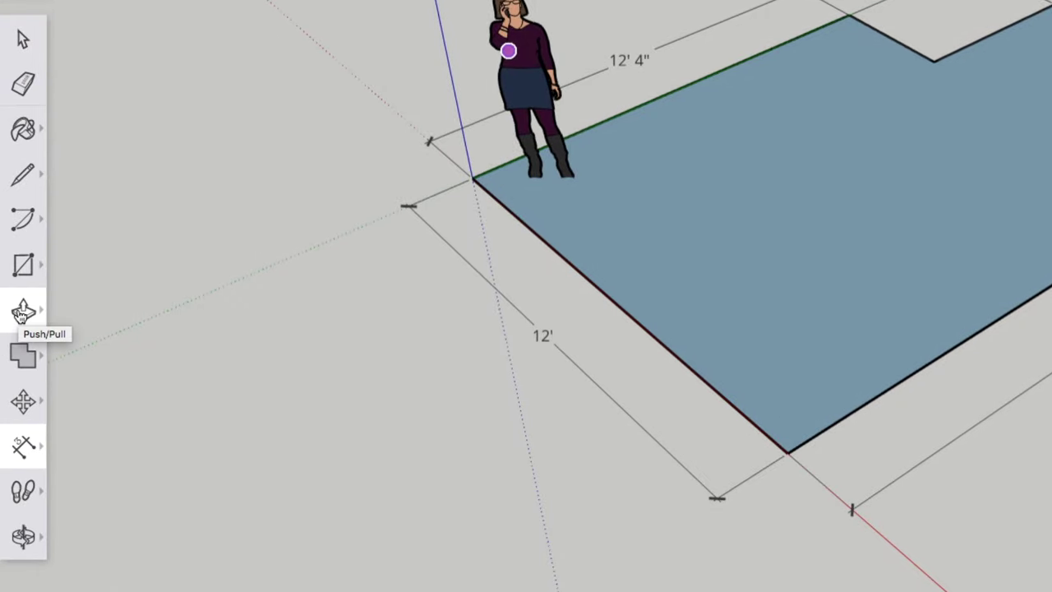
pyautogui.click(22, 312)
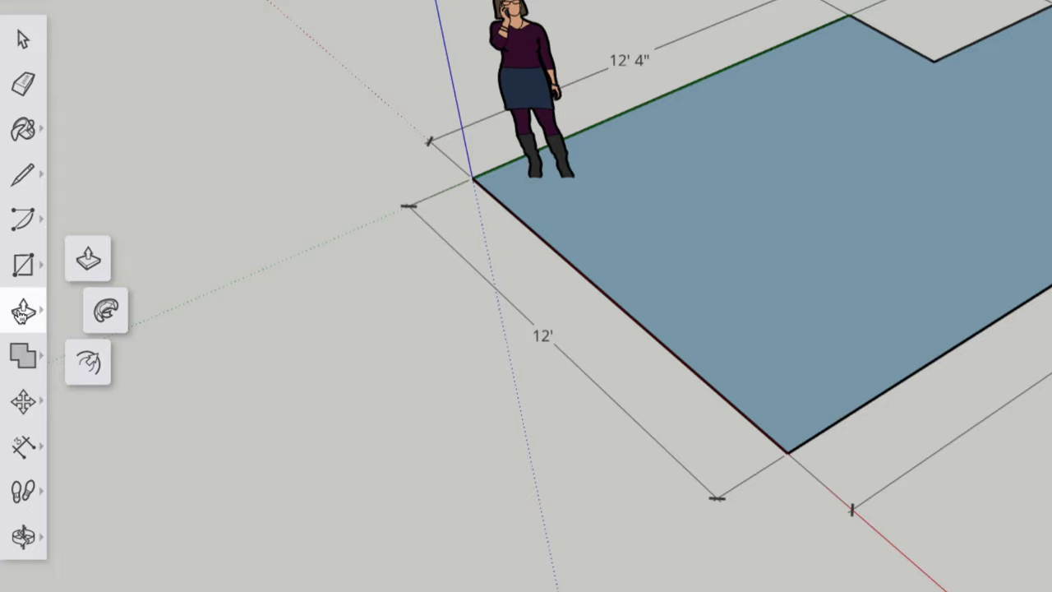
pyautogui.click(92, 376)
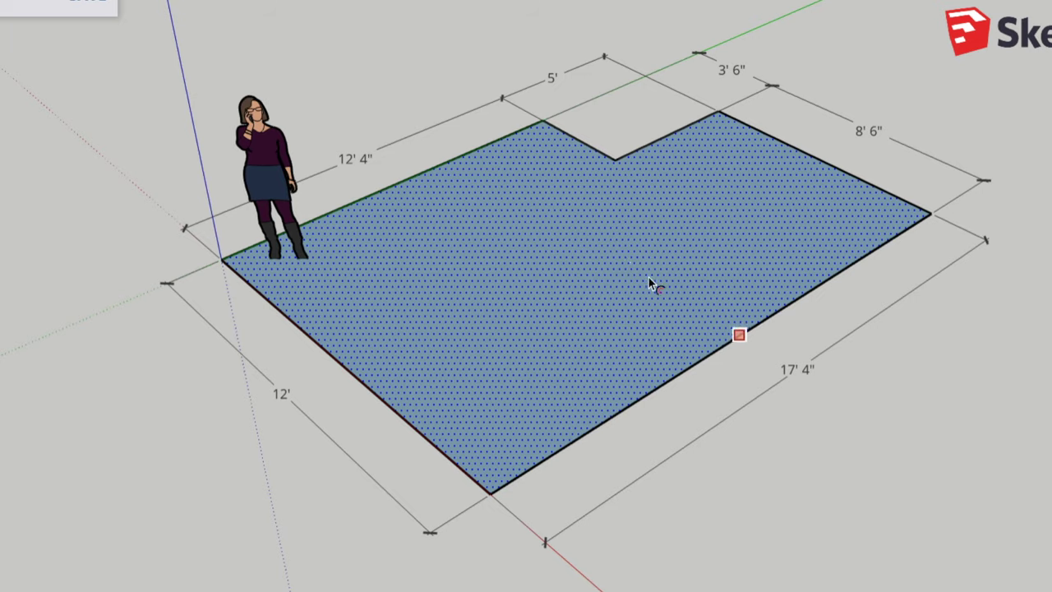
pyautogui.click(784, 306)
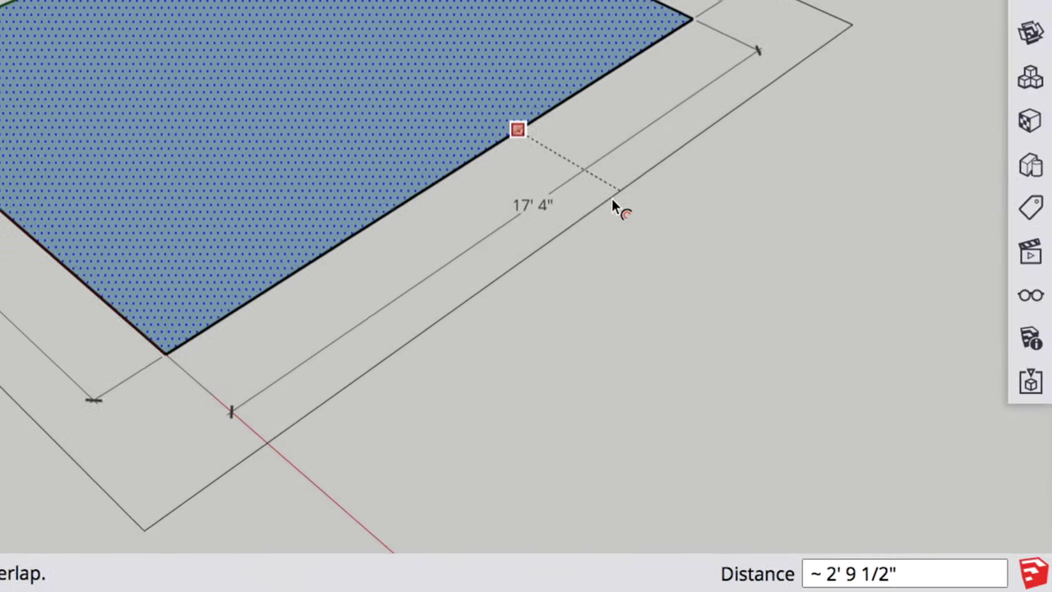
pyautogui.write('4')
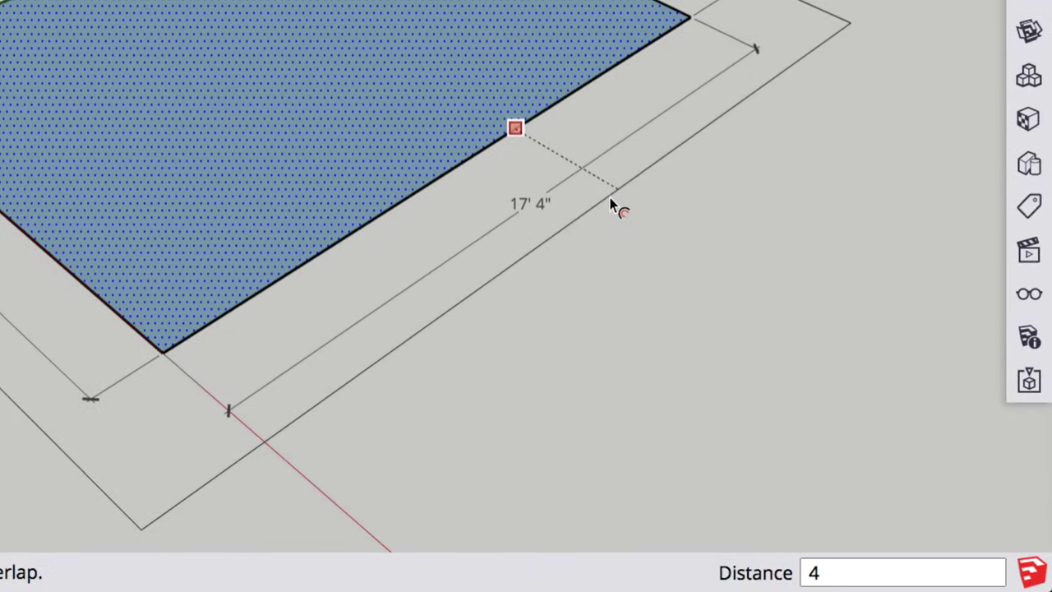
pyautogui.press('Return')
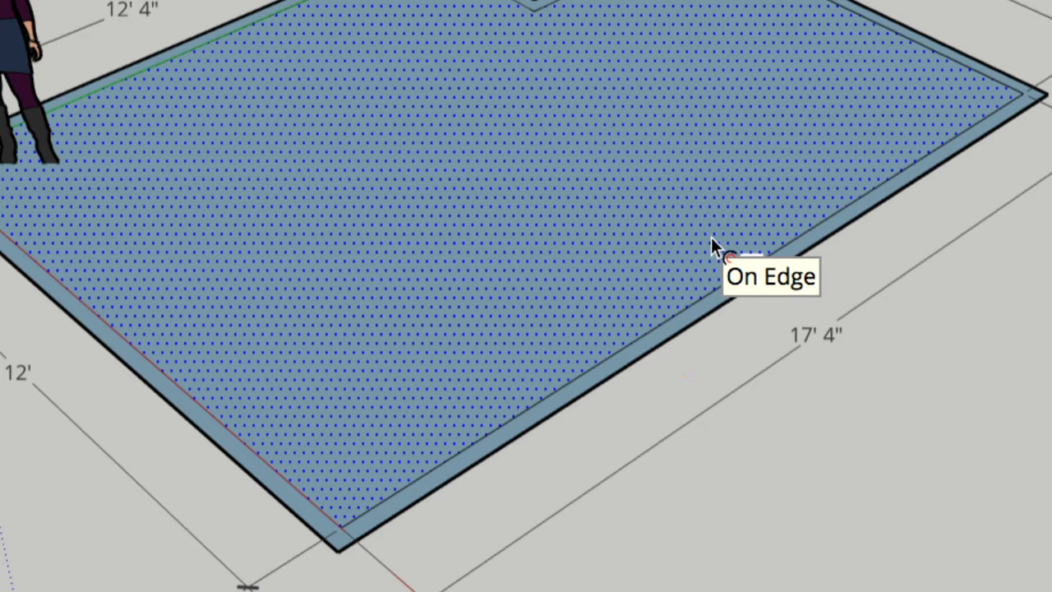
pyautogui.click(756, 277)
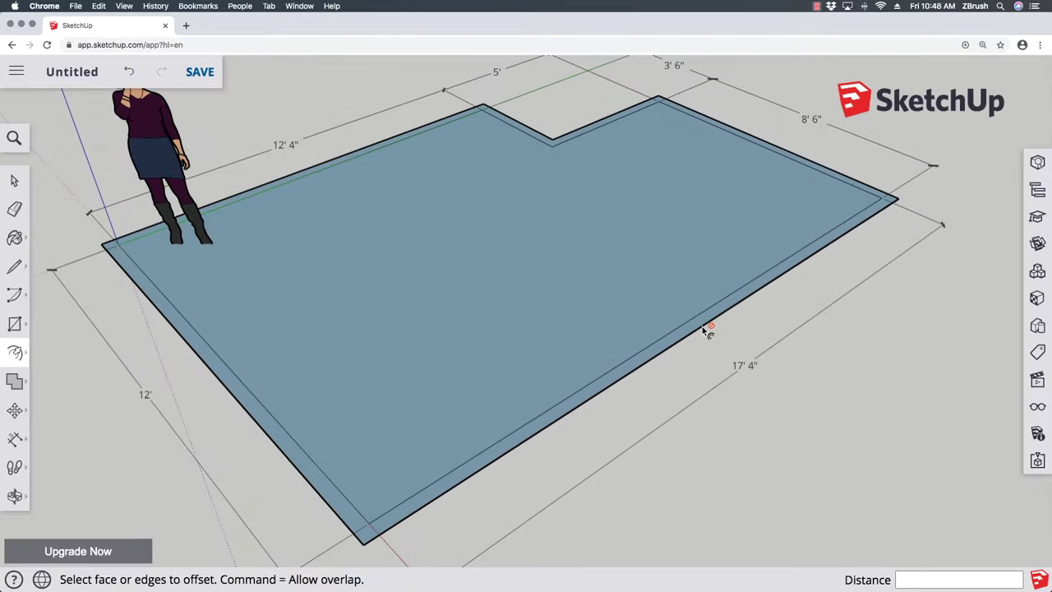
# Delete the inner floor face, keeping only the wall band around the room
pyautogui.scroll(-3, 704, 329)
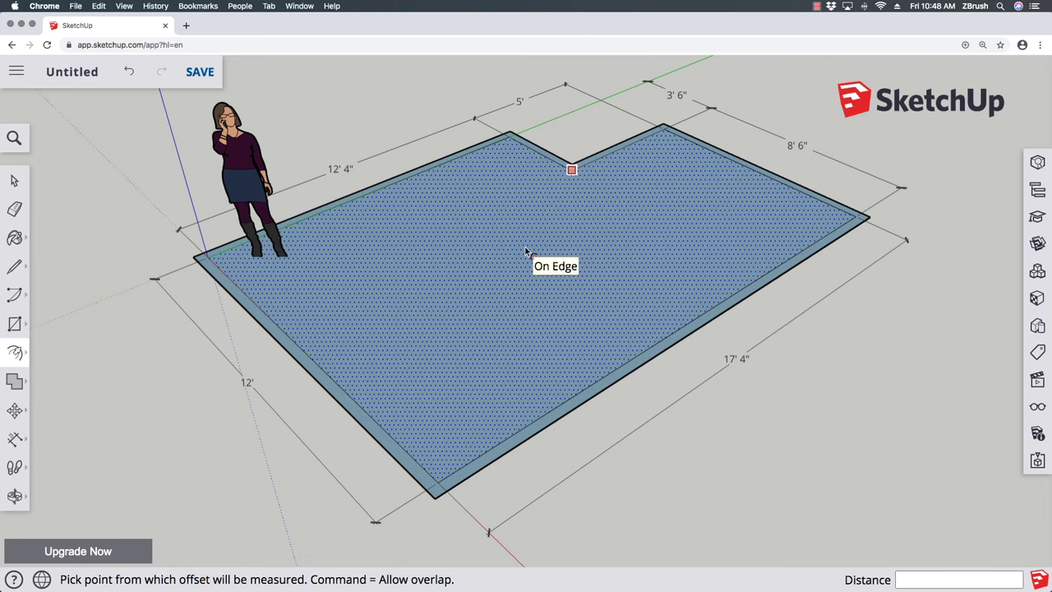
pyautogui.press('space')
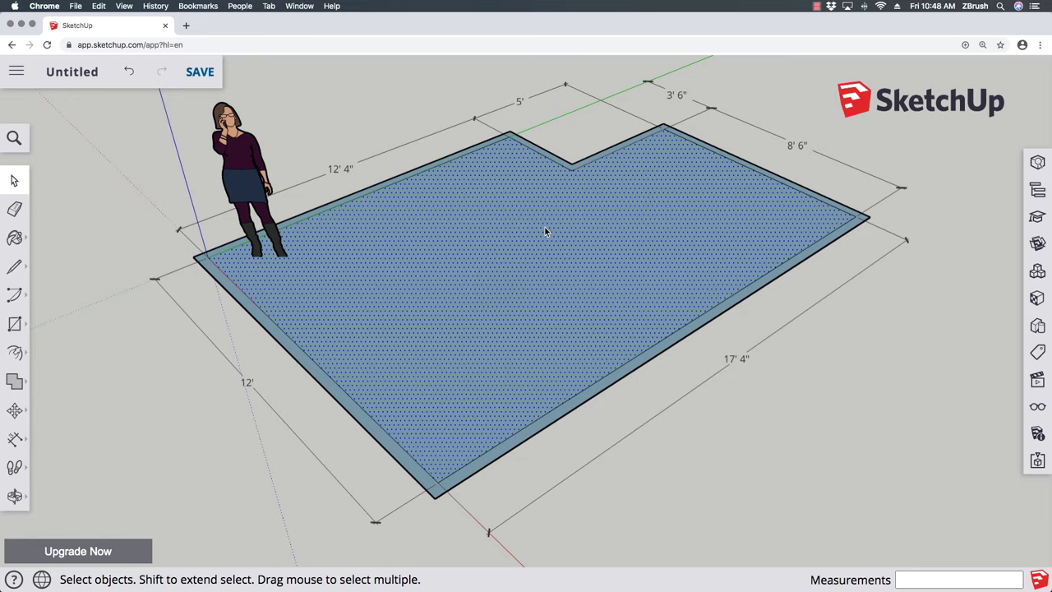
pyautogui.press('Delete')
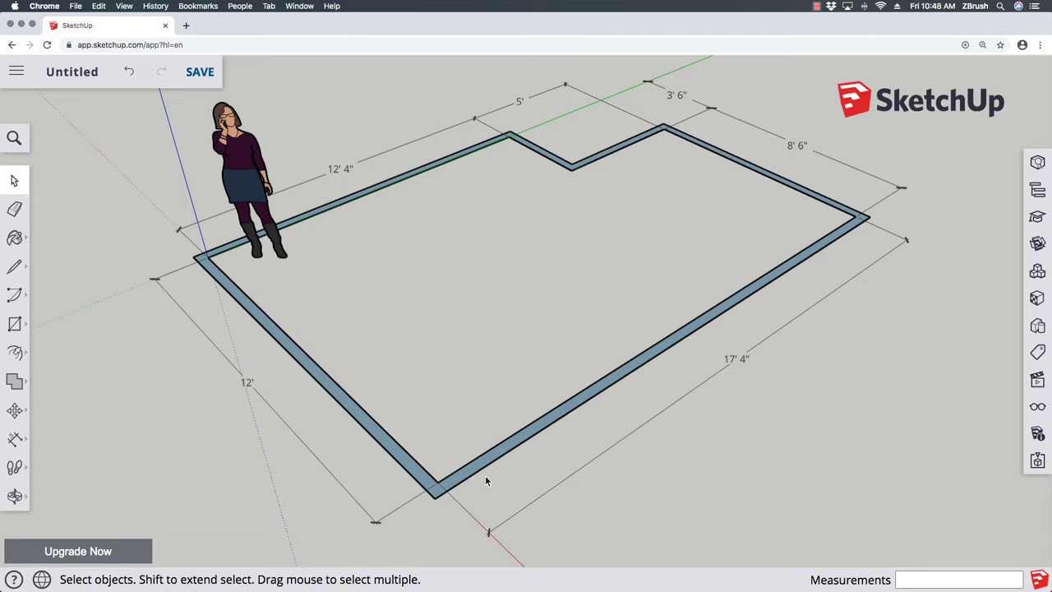
# Place a Tape Measure guide 4" into the room from the inner edge of the wall along the red axis
pyautogui.scroll(4, 488, 486)
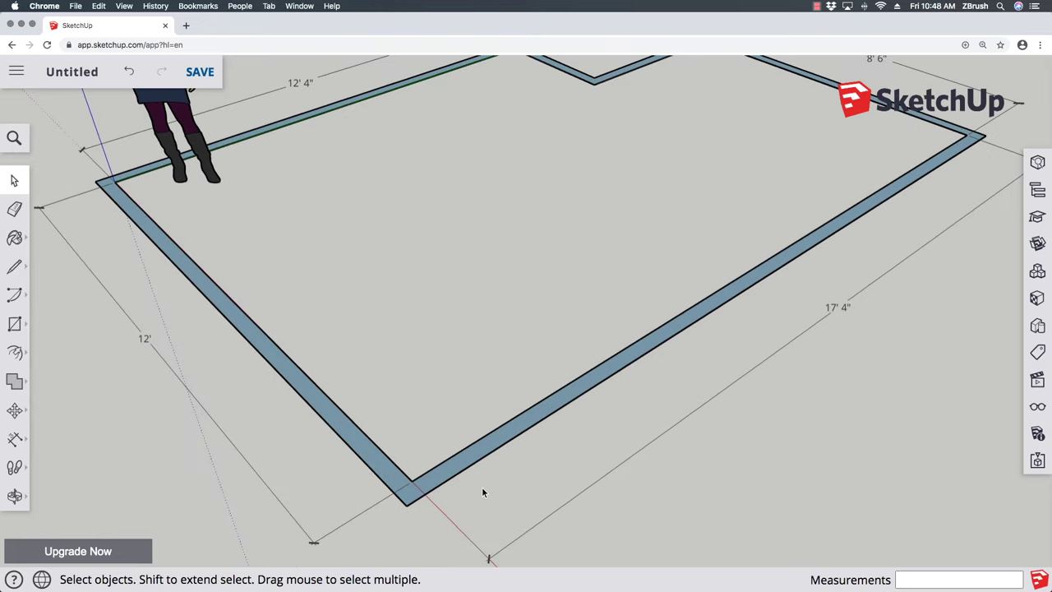
pyautogui.scroll(3, 377, 473)
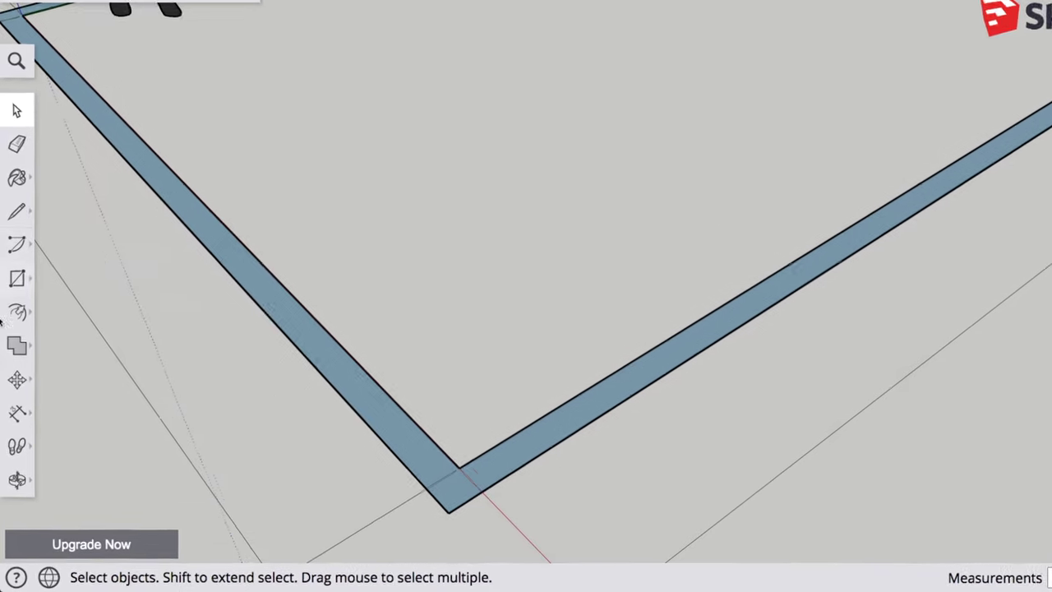
pyautogui.click(17, 398)
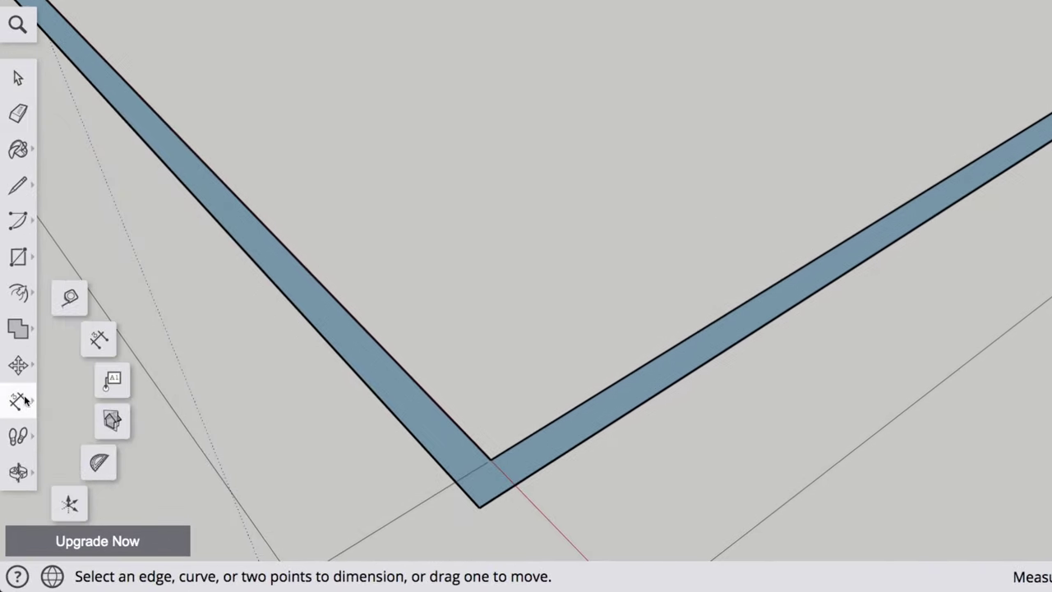
pyautogui.click(70, 301)
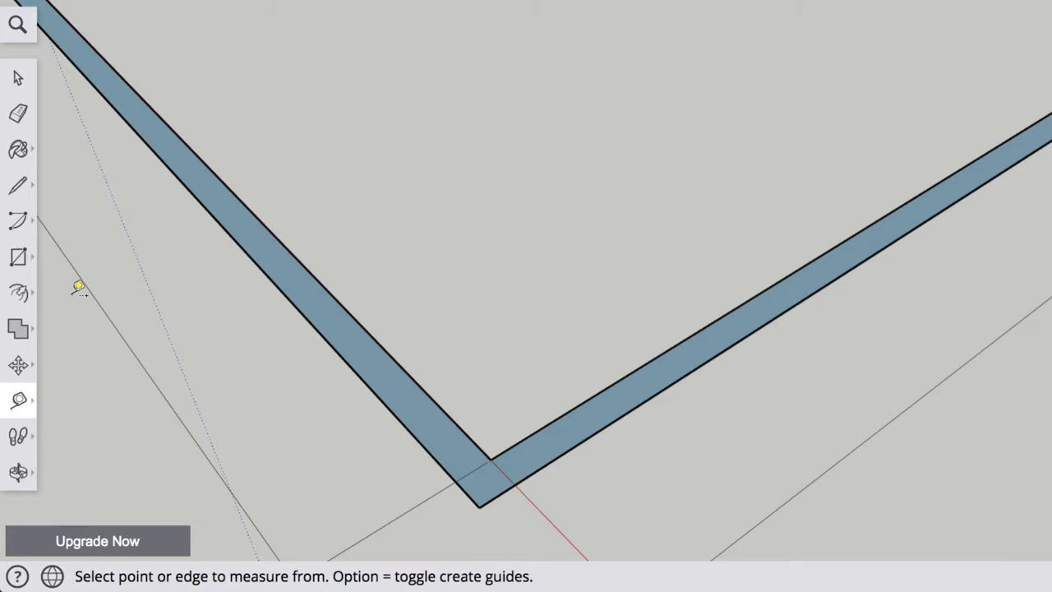
pyautogui.click(446, 410)
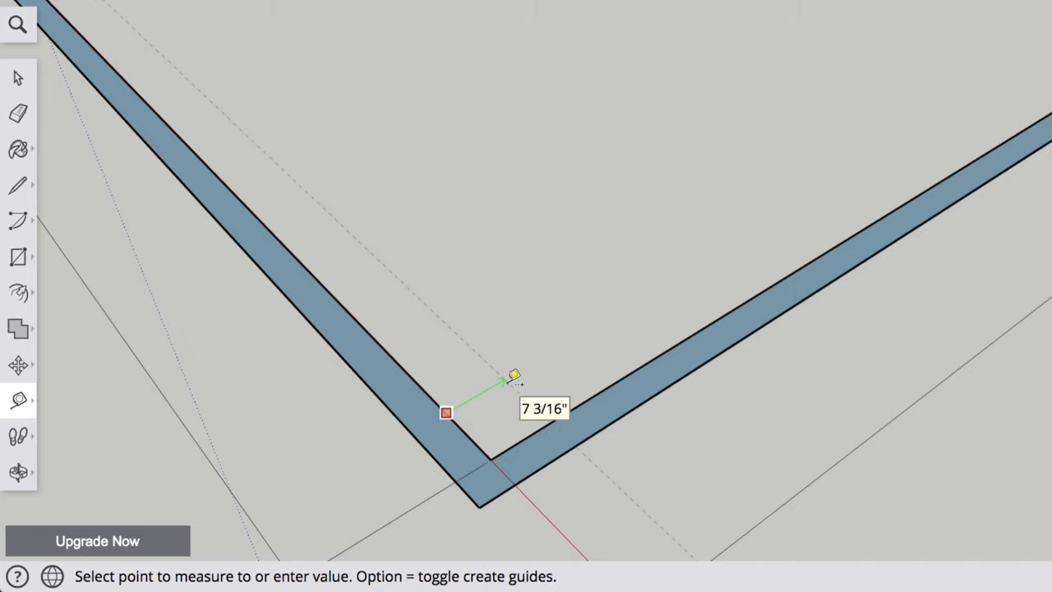
pyautogui.write('4')
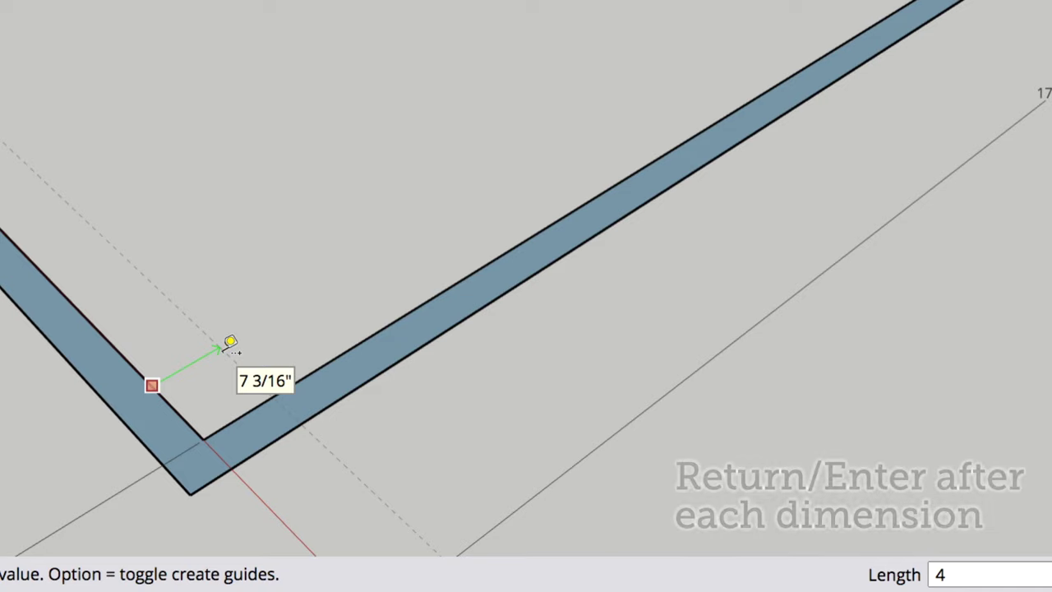
pyautogui.press('Return')
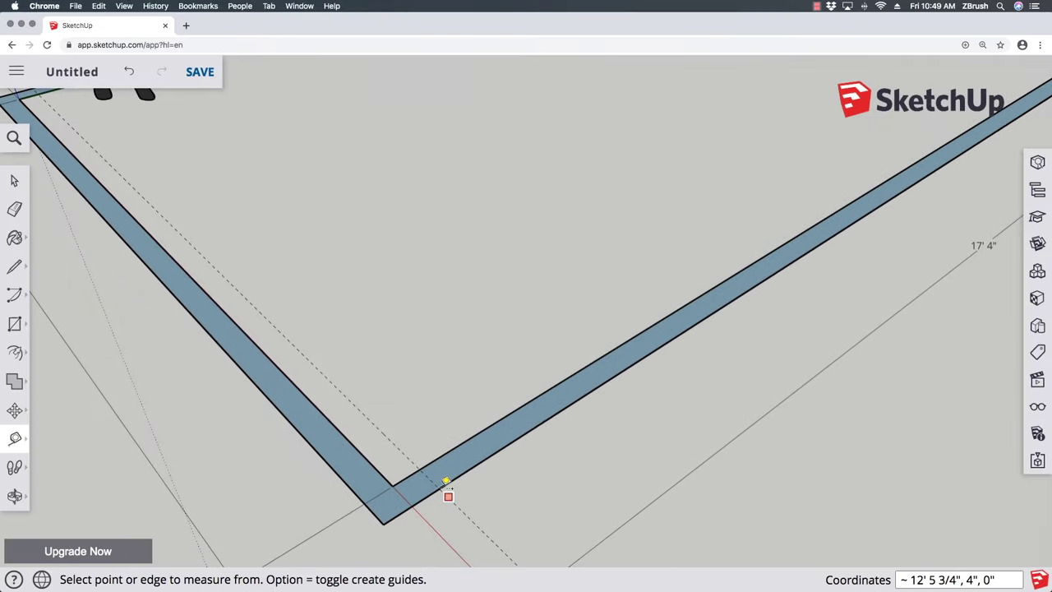
# Place a second parallel guide 36" from the first one, farther into the room along the green axis direction
pyautogui.click(424, 464)
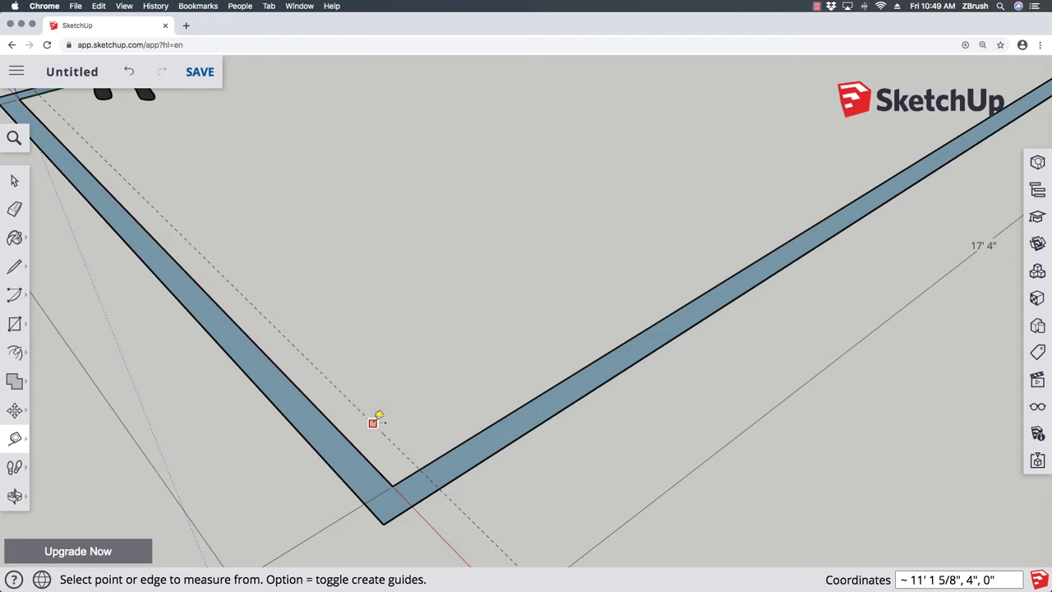
pyautogui.click(375, 419)
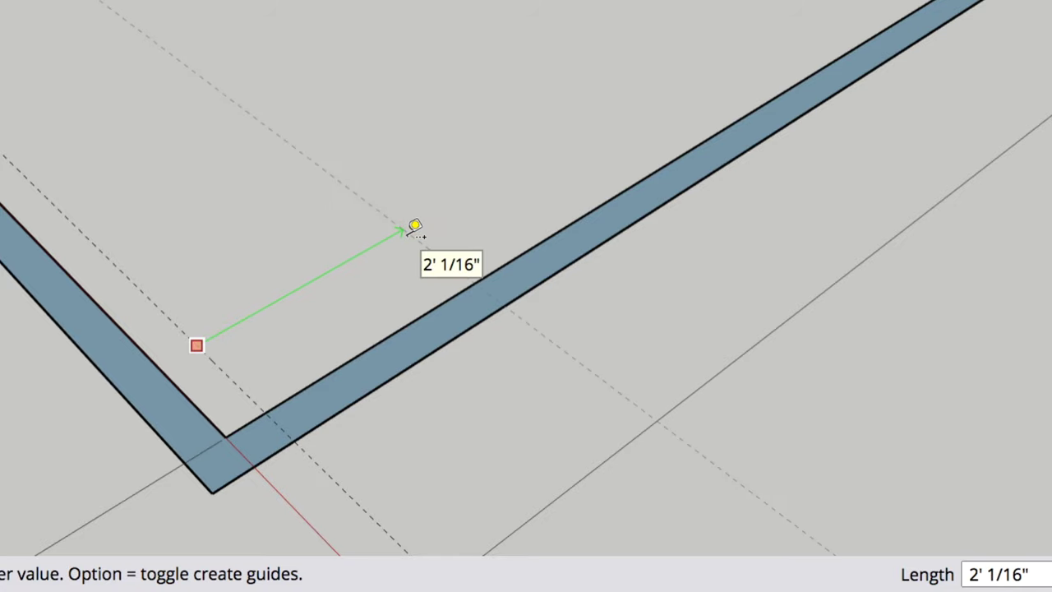
pyautogui.write('36')
pyautogui.press('Return')
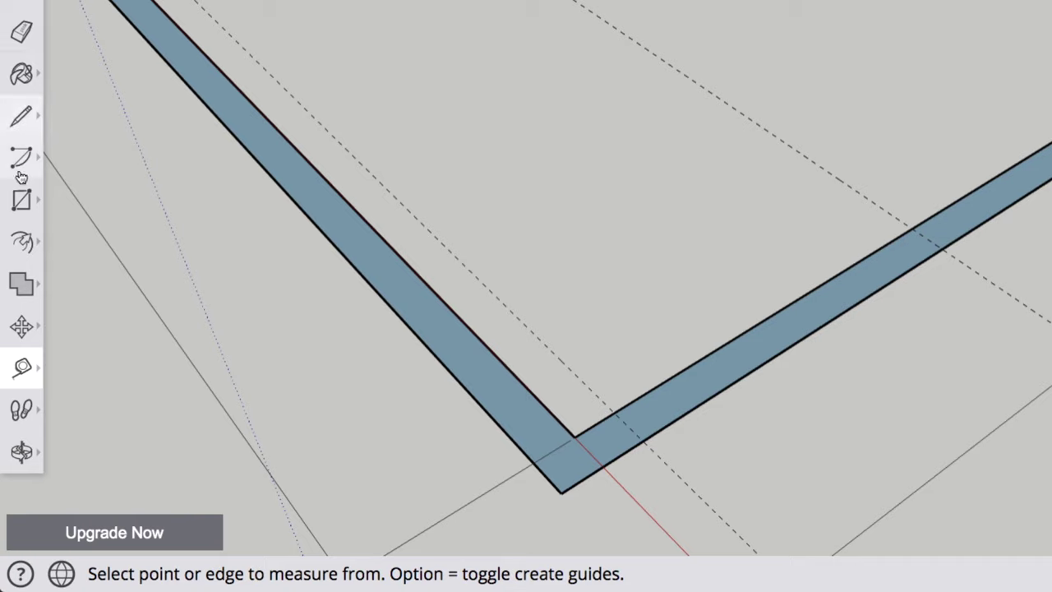
# Draw a rectangle across the wall band between the two guides, marking out the door opening
pyautogui.click(20, 201)
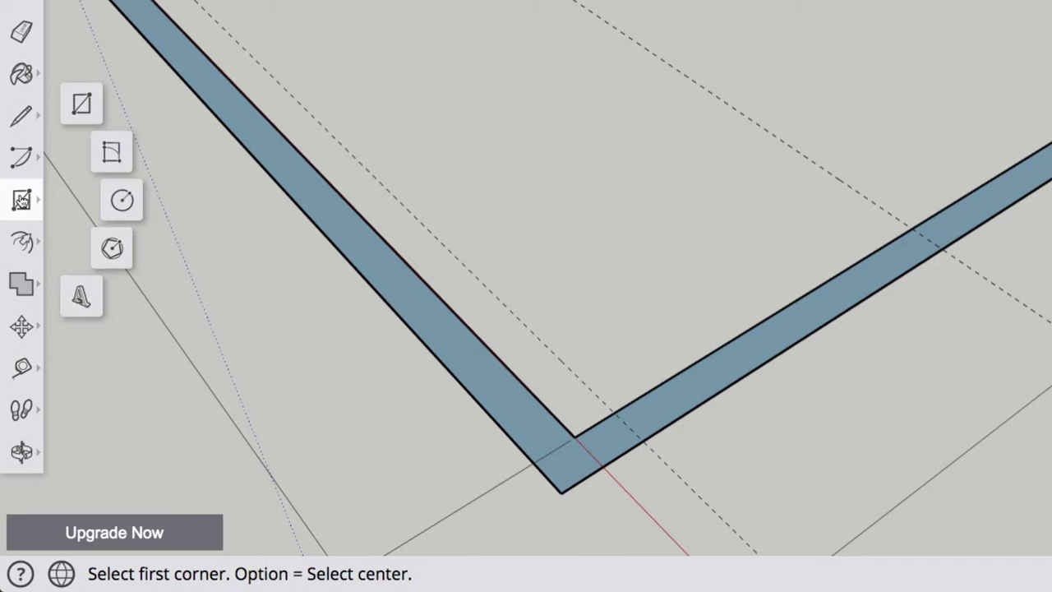
pyautogui.click(80, 106)
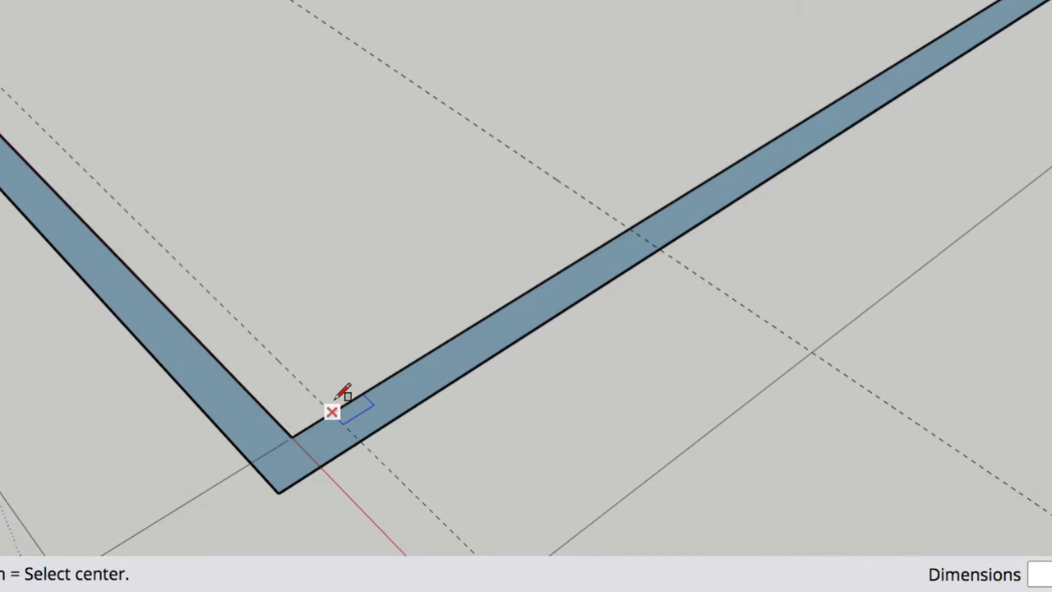
pyautogui.click(332, 410)
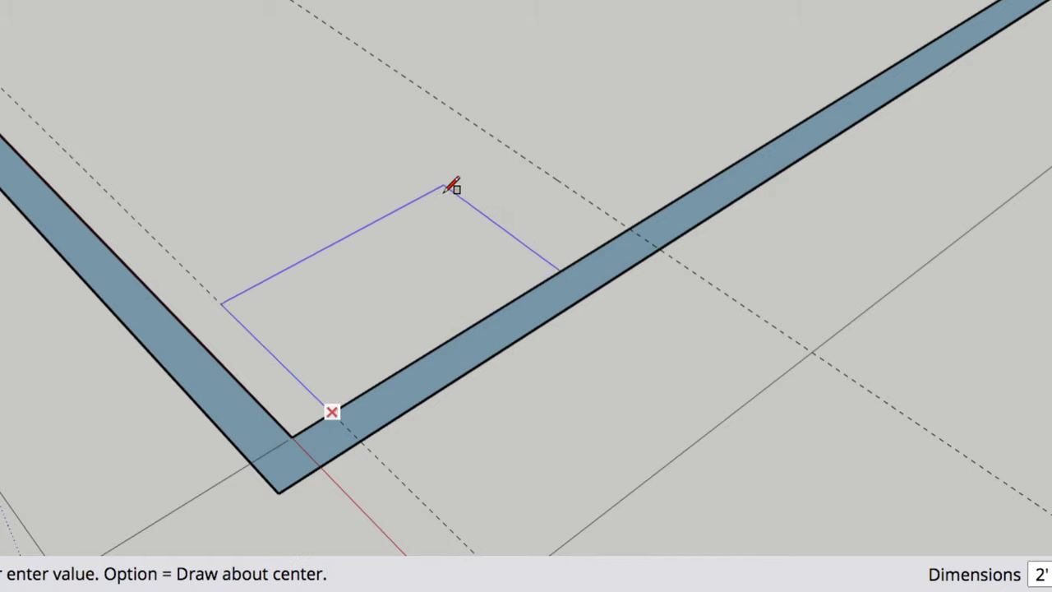
pyautogui.click(659, 247)
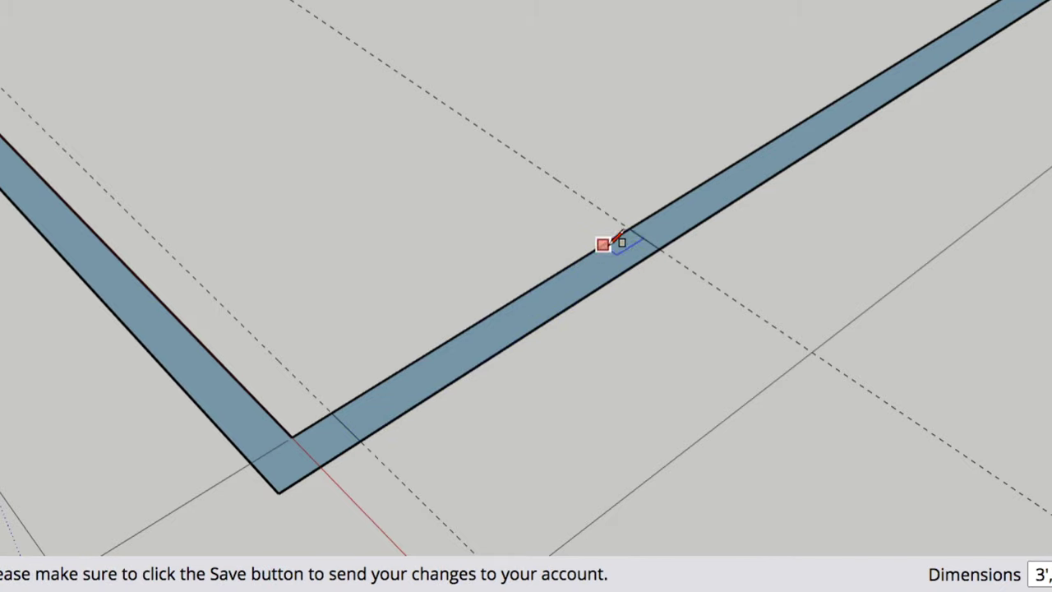
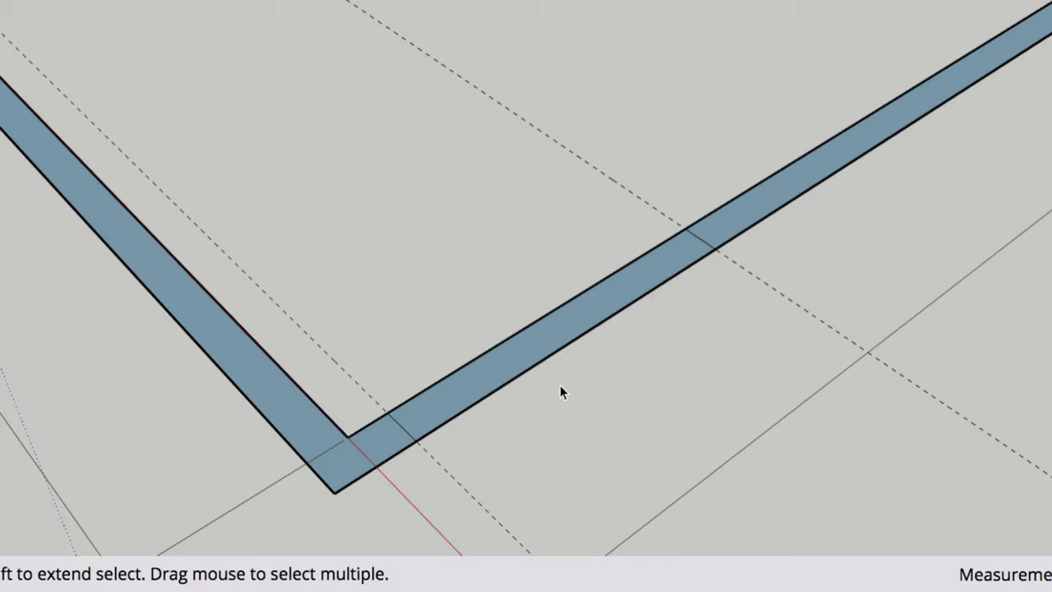
# Delete the wall band segment between the two guides to open up the doorway
pyautogui.moveTo(600, 124); pyautogui.dragTo(781, 303)
pyautogui.click(711, 396)
pyautogui.moveTo(642, 414); pyautogui.dragTo(506, 263)
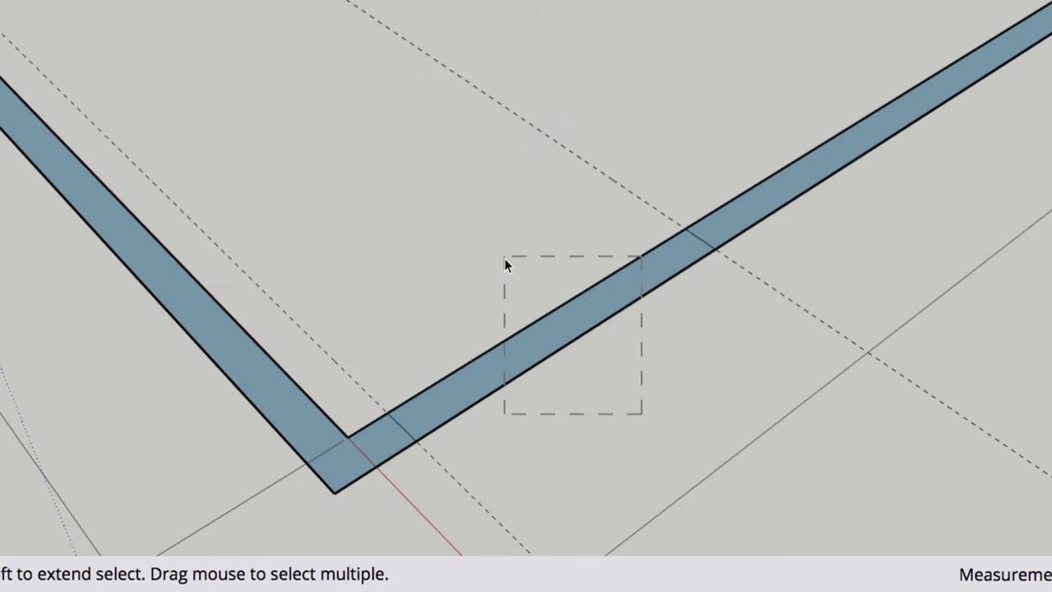
pyautogui.moveTo(505, 263); pyautogui.dragTo(505, 263)
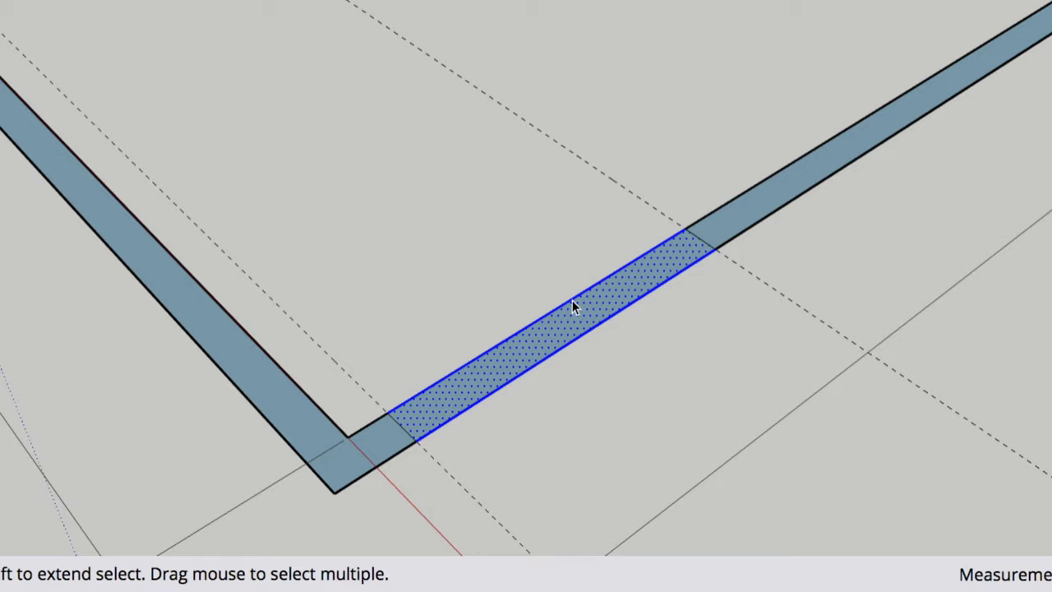
pyautogui.press('Delete')
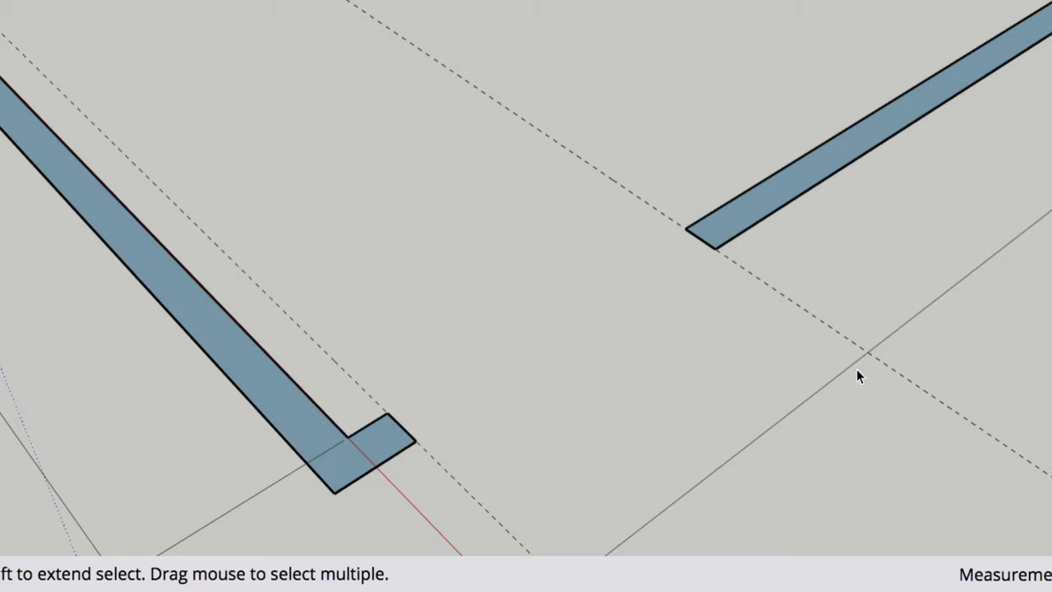
# Delete the two guides that mark the sides of the door opening
pyautogui.moveTo(939, 442); pyautogui.dragTo(838, 294)
pyautogui.moveTo(621, 239); pyautogui.dragTo(535, 80)
pyautogui.press('Delete')
# Examine the whole dimensioned wall outline, including the door opening, from different angles and distances
pyautogui.moveTo(327, 318); pyautogui.dragTo(319, 295)
pyautogui.scroll(-4, 544, 162)
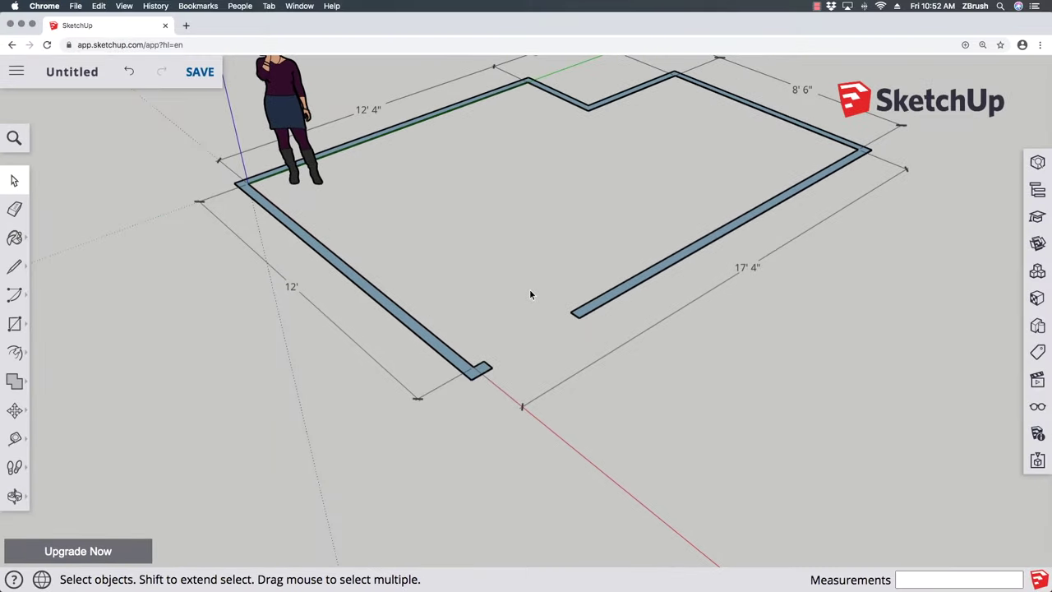
pyautogui.press('o')
pyautogui.moveTo(584, 233); pyautogui.dragTo(583, 290)
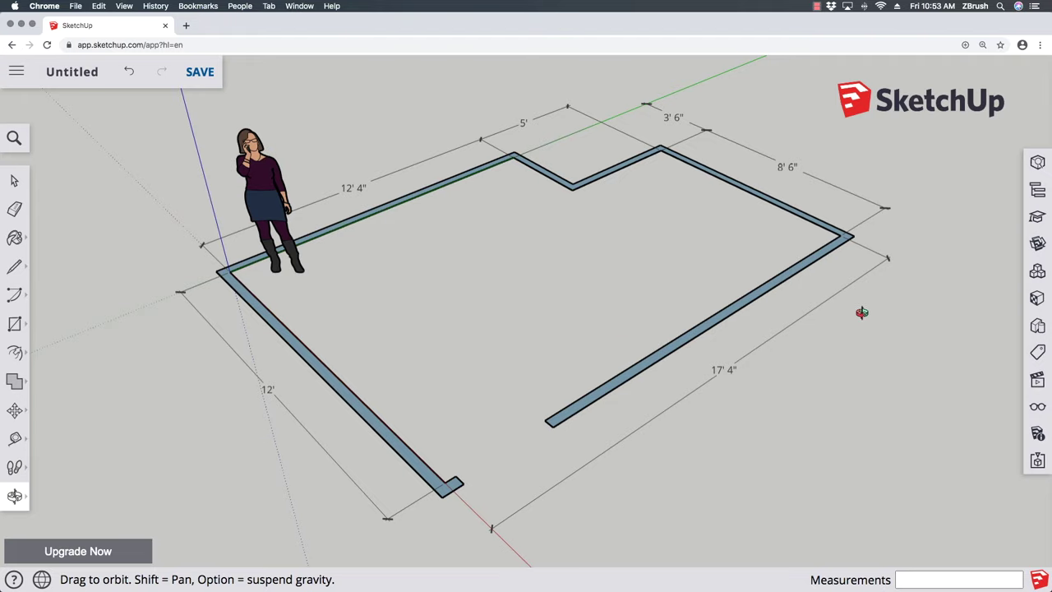
pyautogui.keyDown('shift'); pyautogui.moveTo(864, 307); pyautogui.dragTo(71, 340); pyautogui.keyUp('shift')
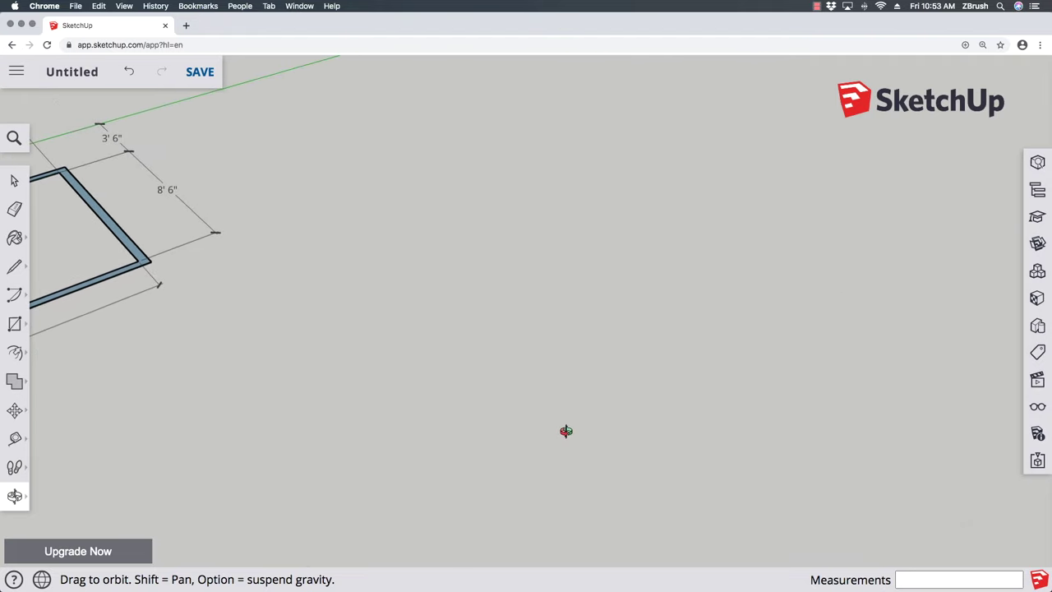
pyautogui.hotkey('shift', 'z')
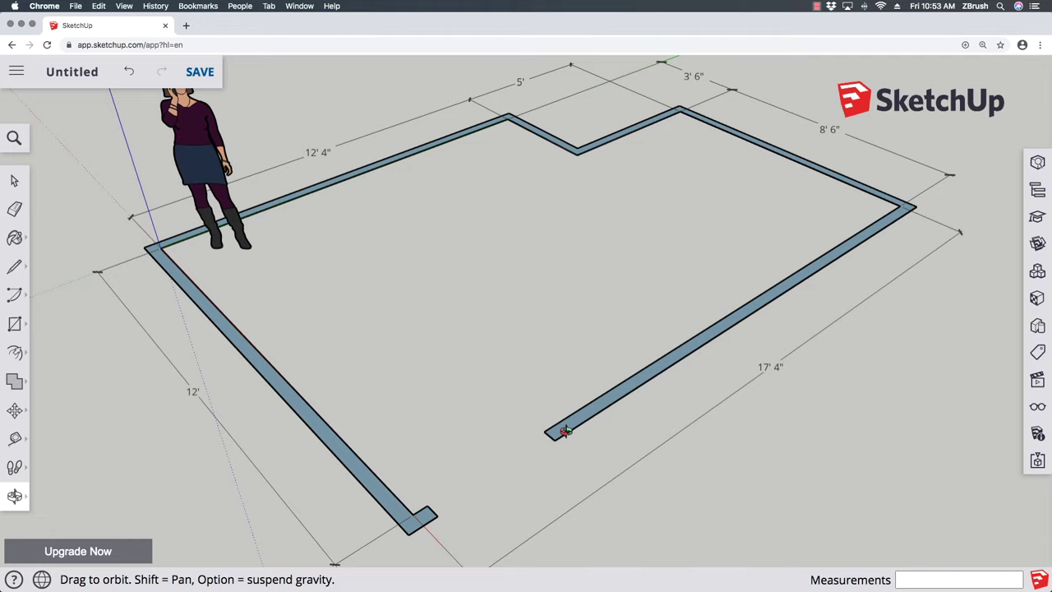
pyautogui.moveTo(551, 427); pyautogui.dragTo(589, 286)
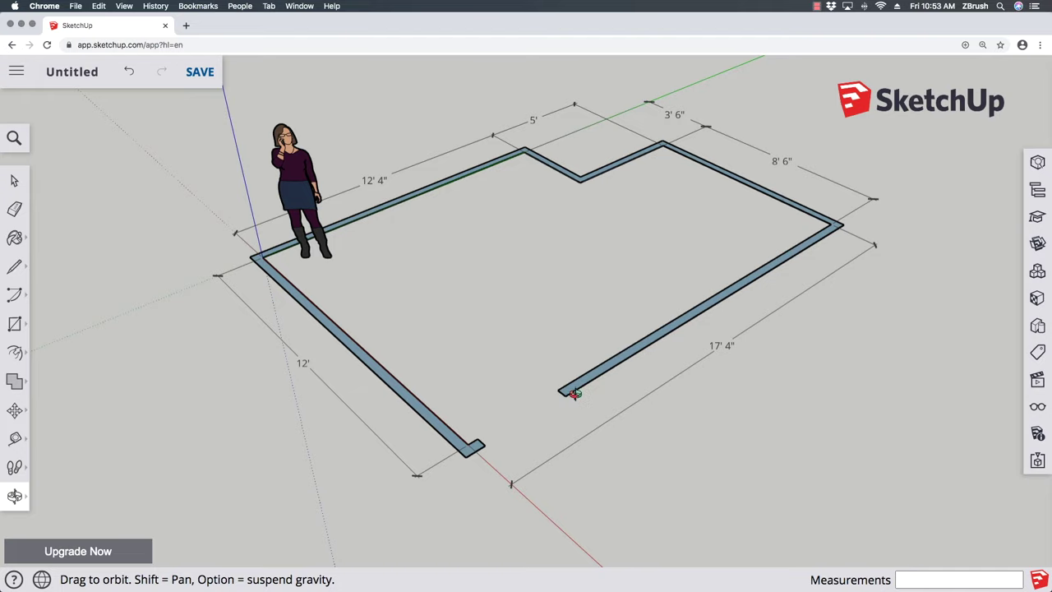
pyautogui.scroll(6, 500, 417)
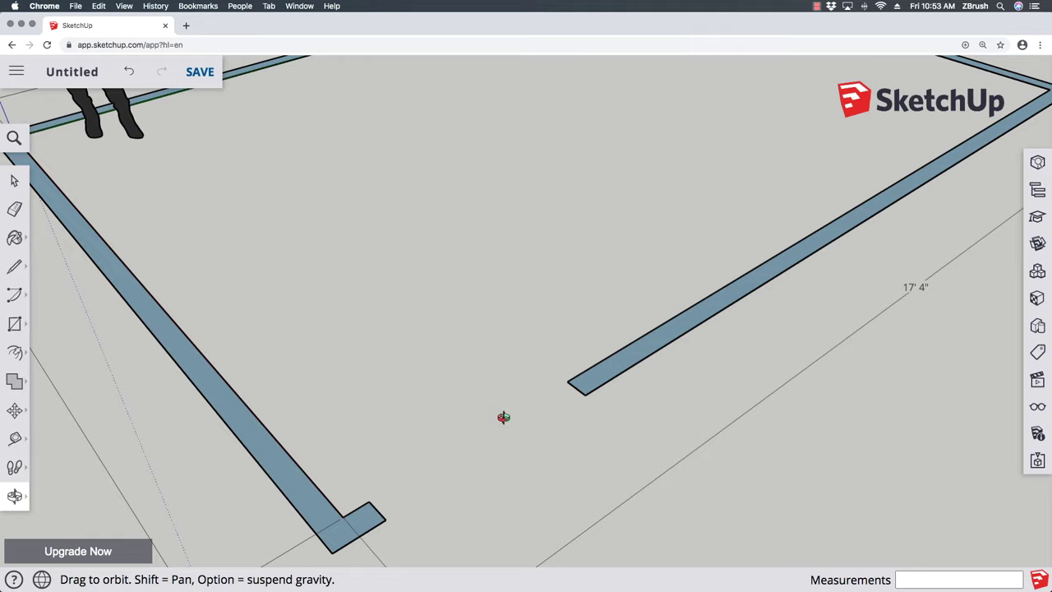
# Push/Pull the wall band face up 8' to raise the room's walls
pyautogui.press('space')
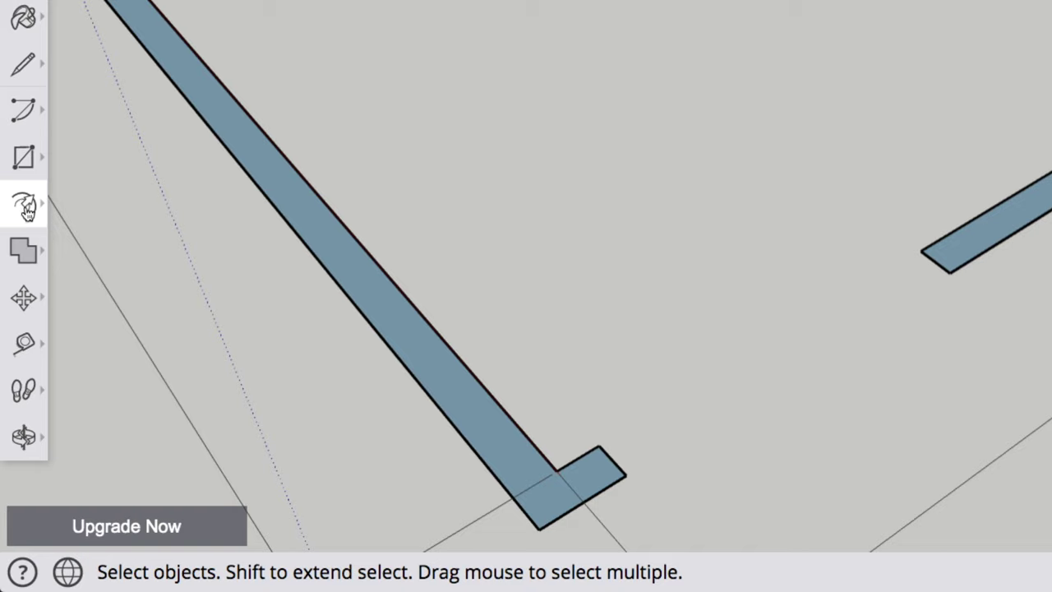
pyautogui.click(27, 210)
pyautogui.click(25, 207)
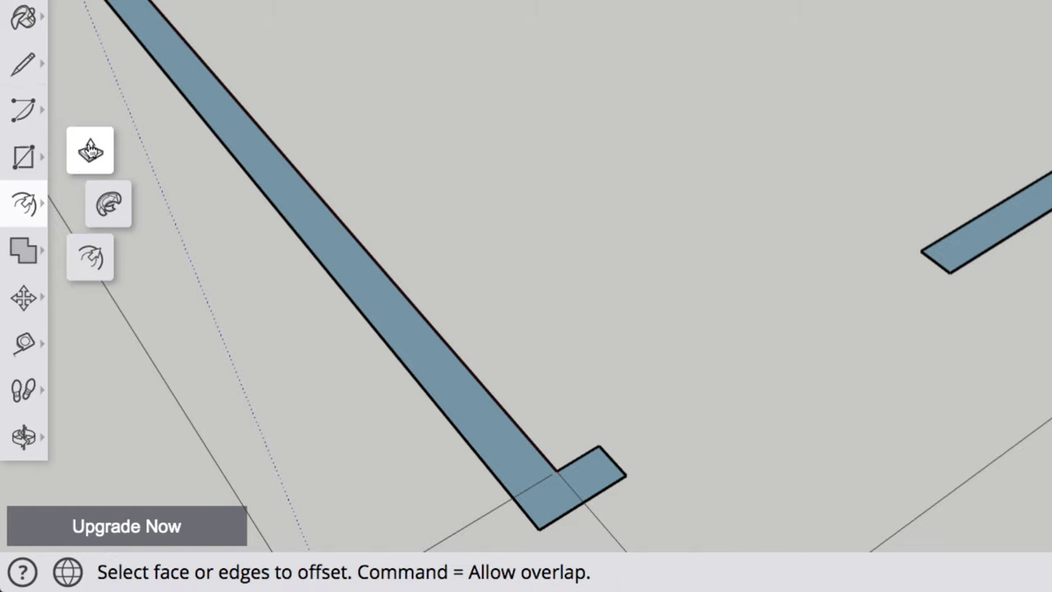
pyautogui.click(90, 150)
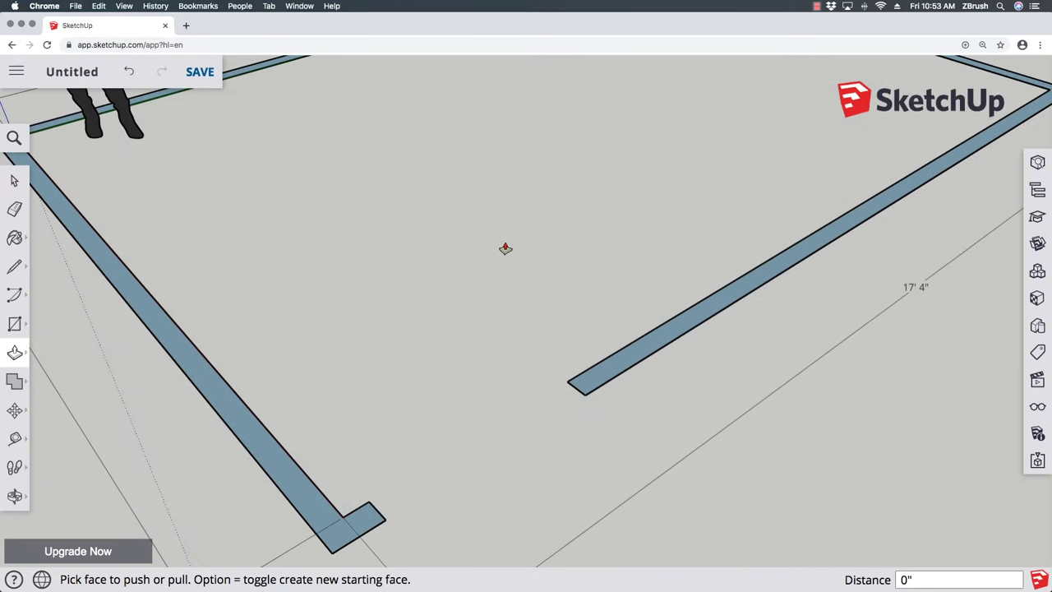
pyautogui.press('p')
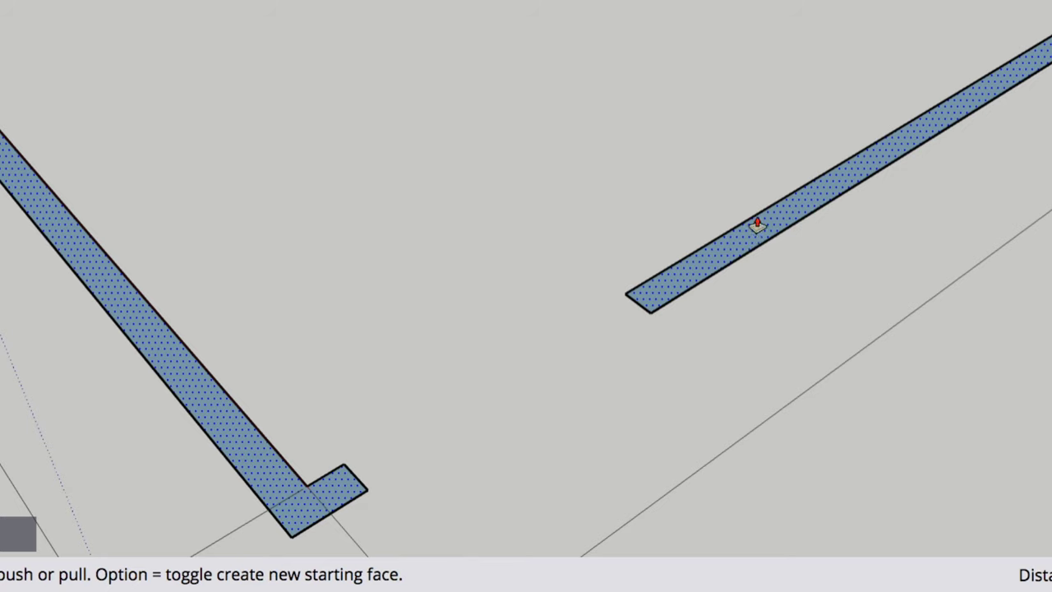
pyautogui.click(749, 240)
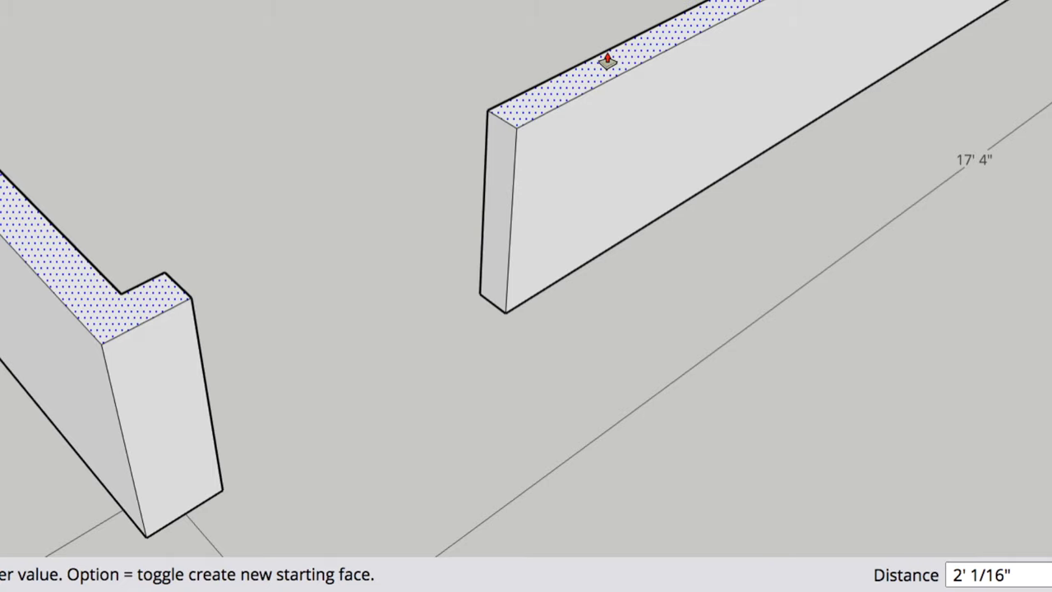
pyautogui.write('8')
pyautogui.press('Return')
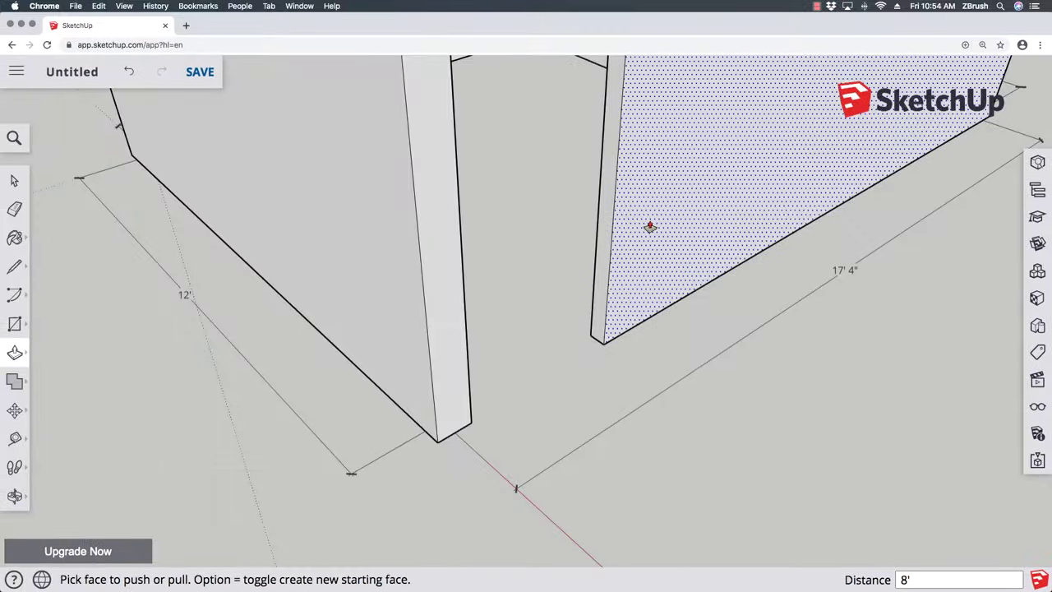
# Try thickening the notch wall by pulling its inner face about 2' 6" into the room, and undo it
pyautogui.scroll(-3, 649, 226)
pyautogui.hotkey('shift', 'z')
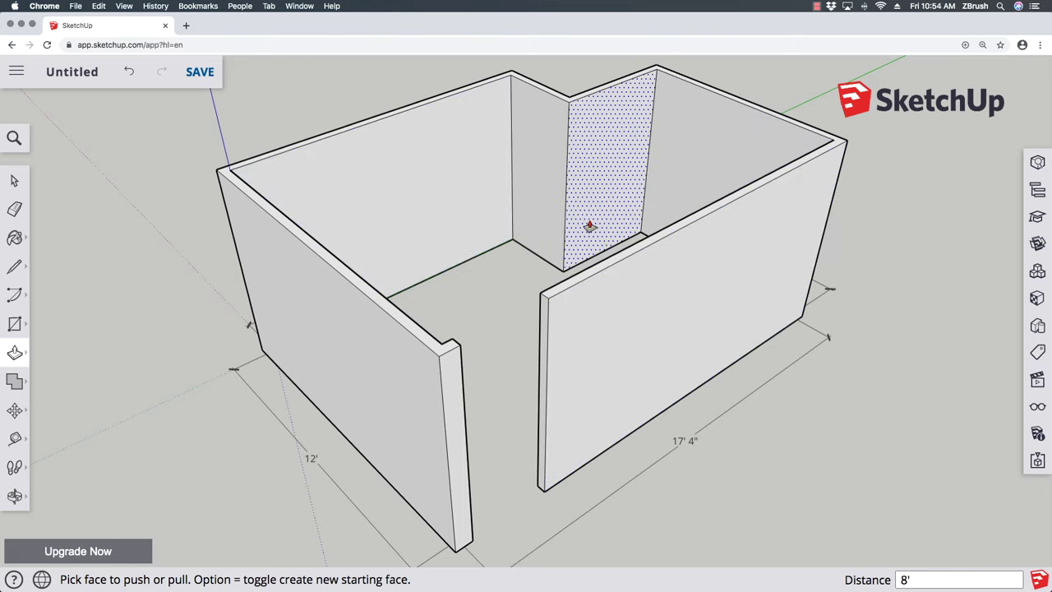
pyautogui.click(608, 138)
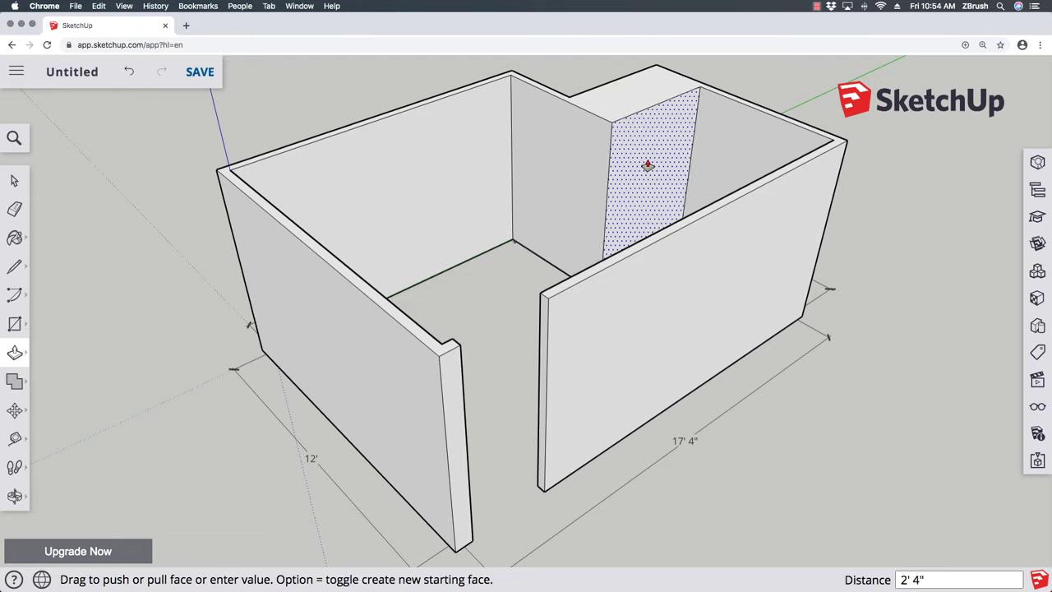
pyautogui.click(650, 167)
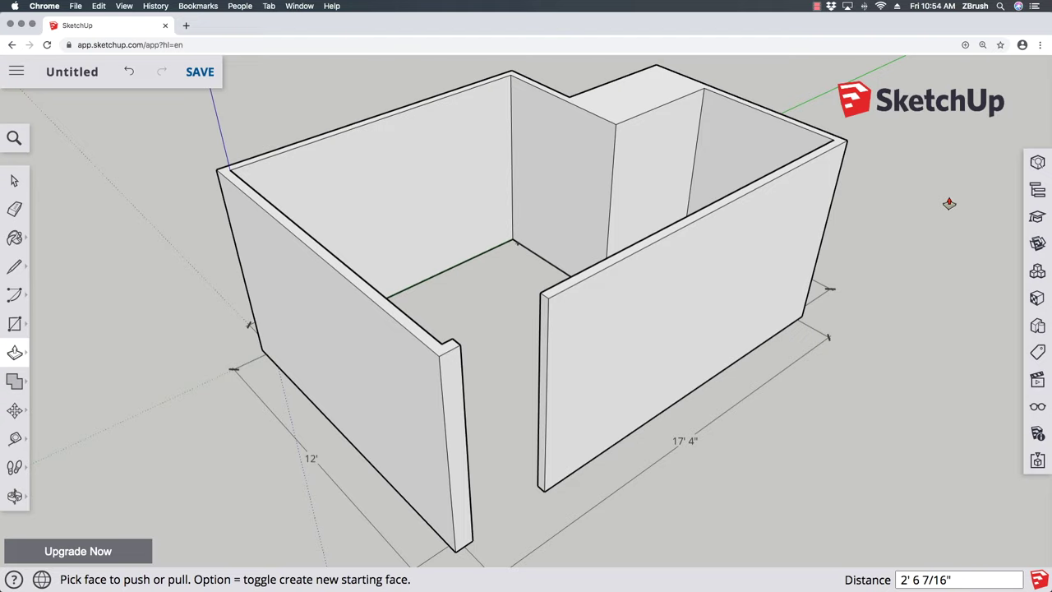
pyautogui.press('super+z')
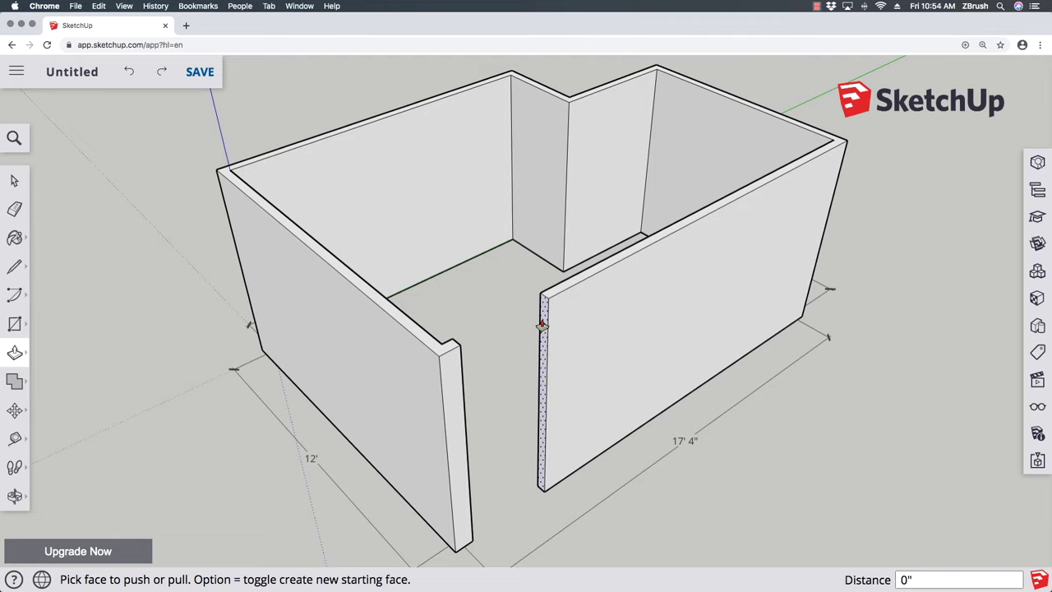
# Place a Tape Measure guide 80" above the bottom edge of the outer wall beside the doorway
pyautogui.press('t')
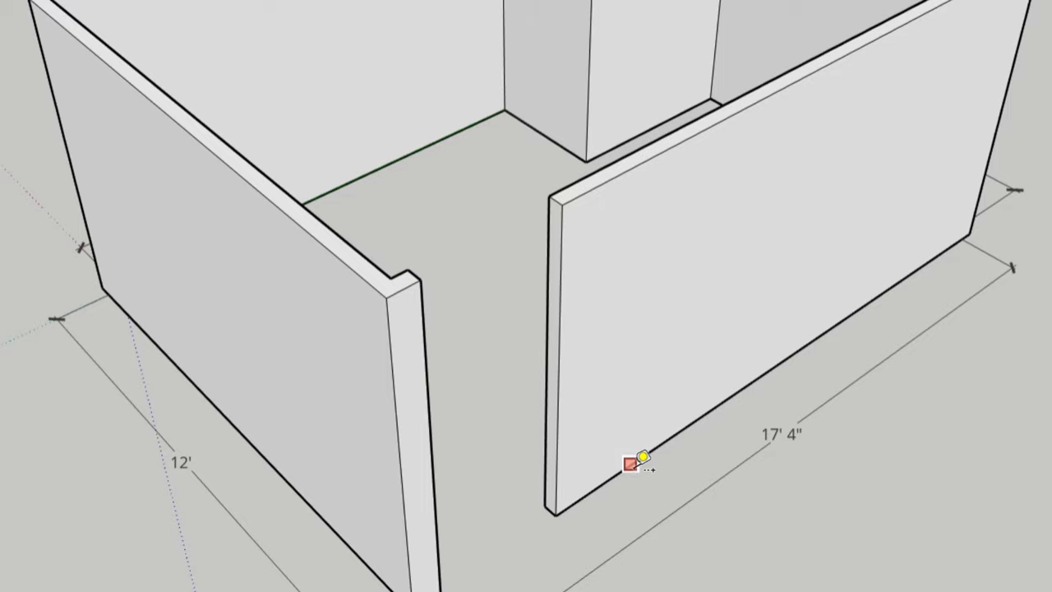
pyautogui.click(630, 464)
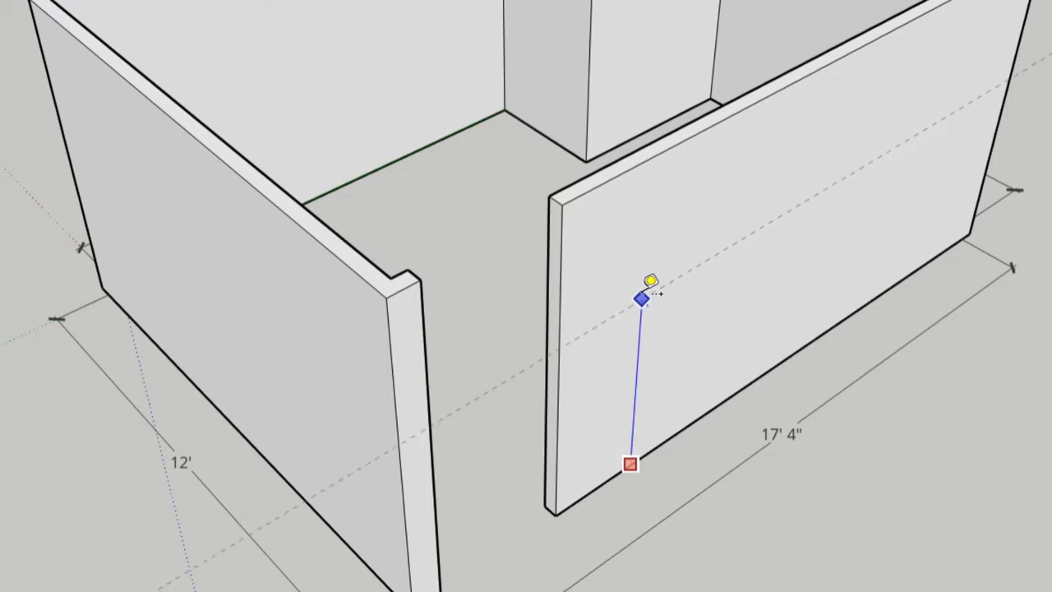
pyautogui.write('80')
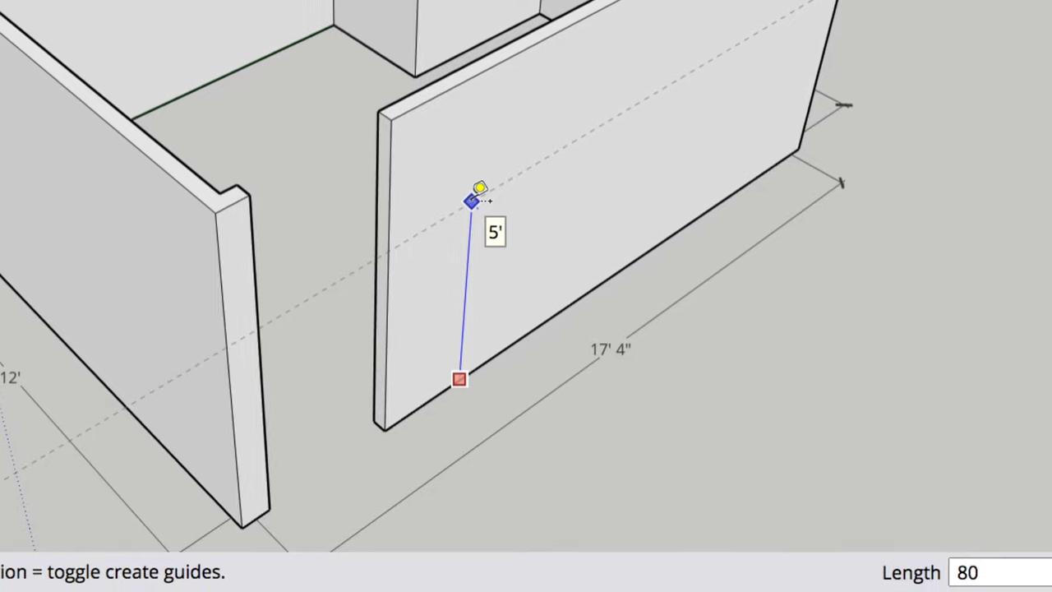
pyautogui.press('Return')
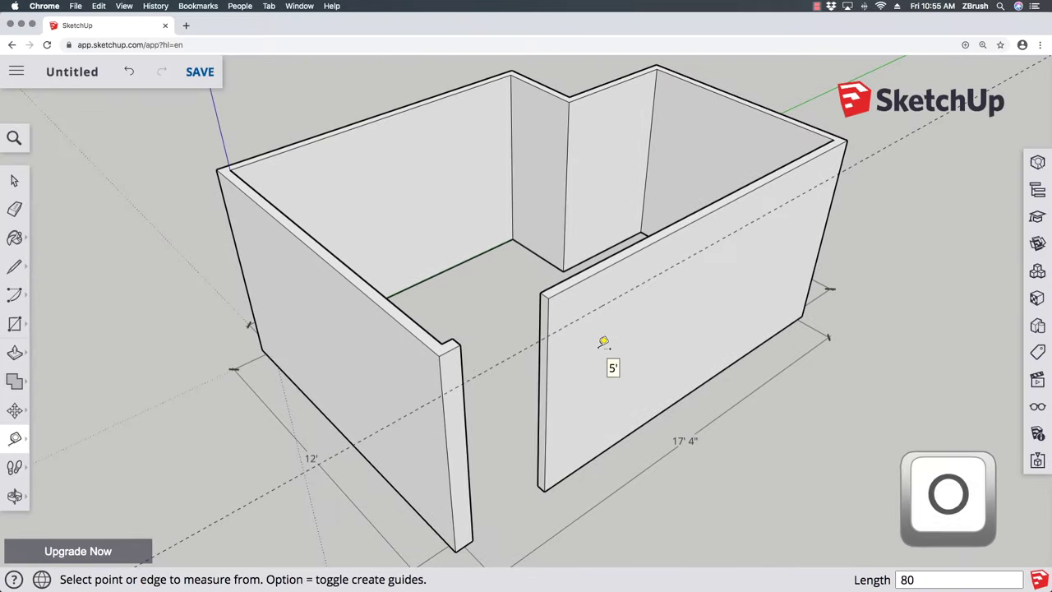
# Examine the door opening, the wall ends and the horizontal guide from different angles and distances
pyautogui.press('o')
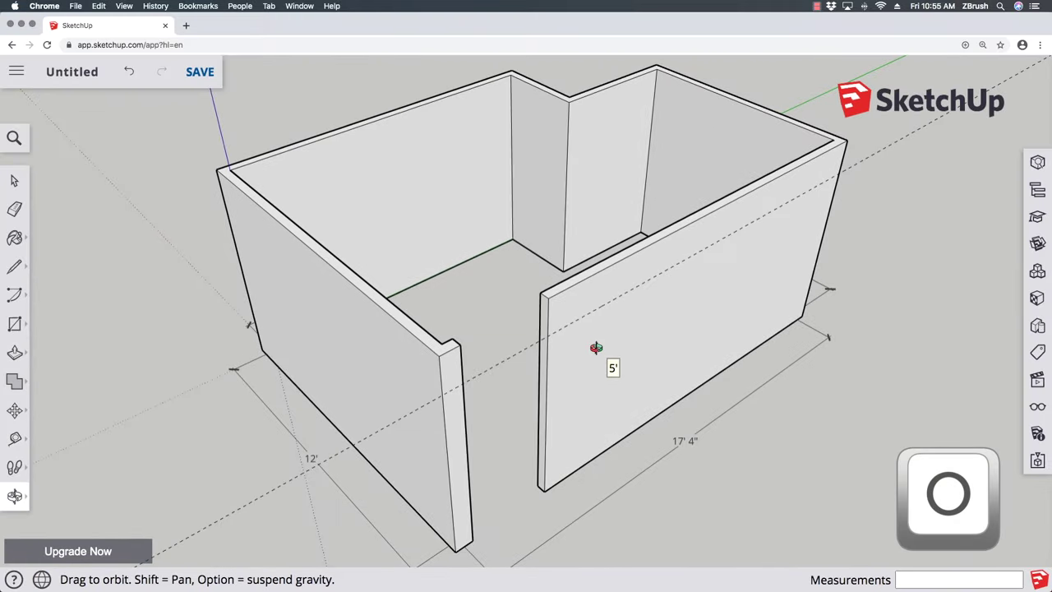
pyautogui.moveTo(520, 453); pyautogui.dragTo(532, 411)
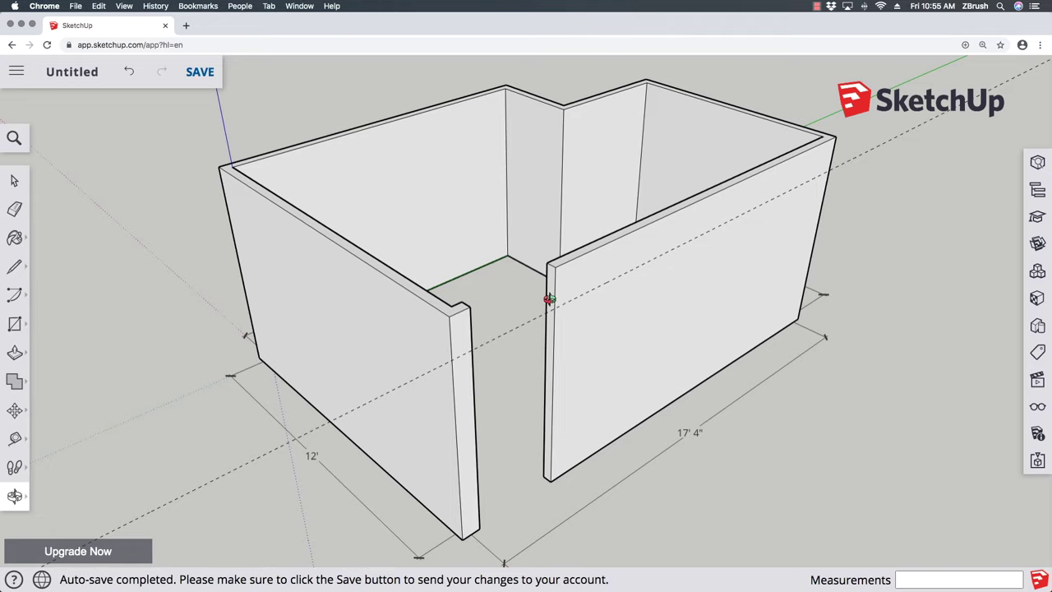
pyautogui.scroll(5, 551, 301)
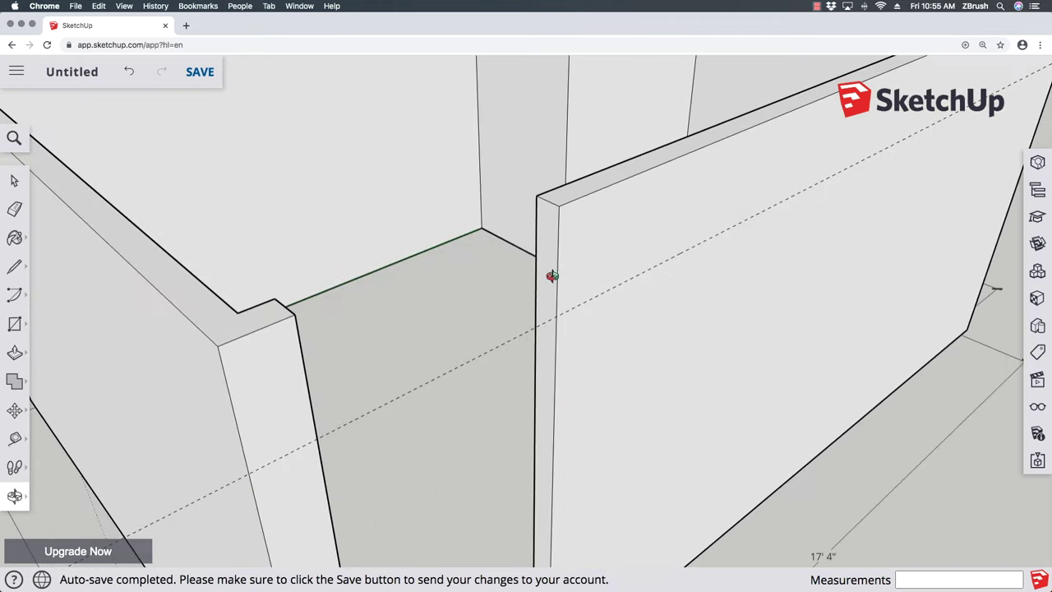
pyautogui.scroll(-8, 540, 297)
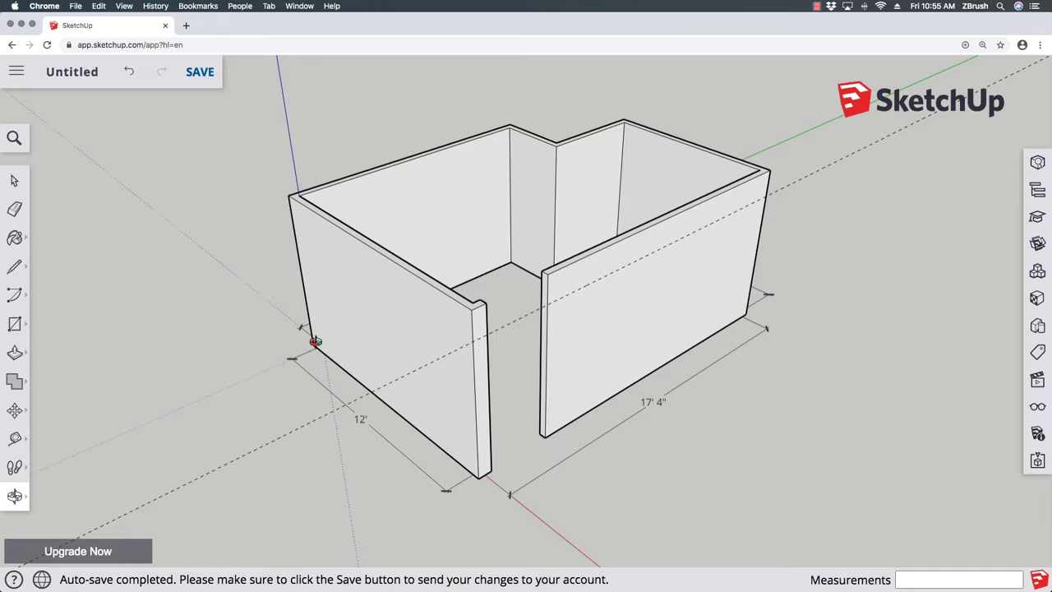
pyautogui.scroll(10, 315, 341)
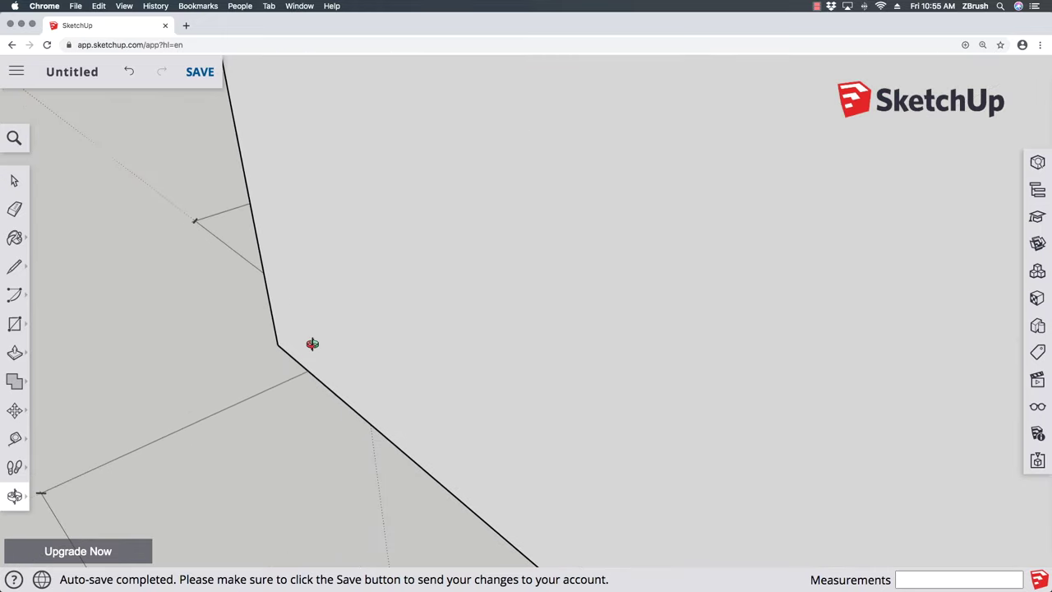
pyautogui.scroll(-10, 312, 344)
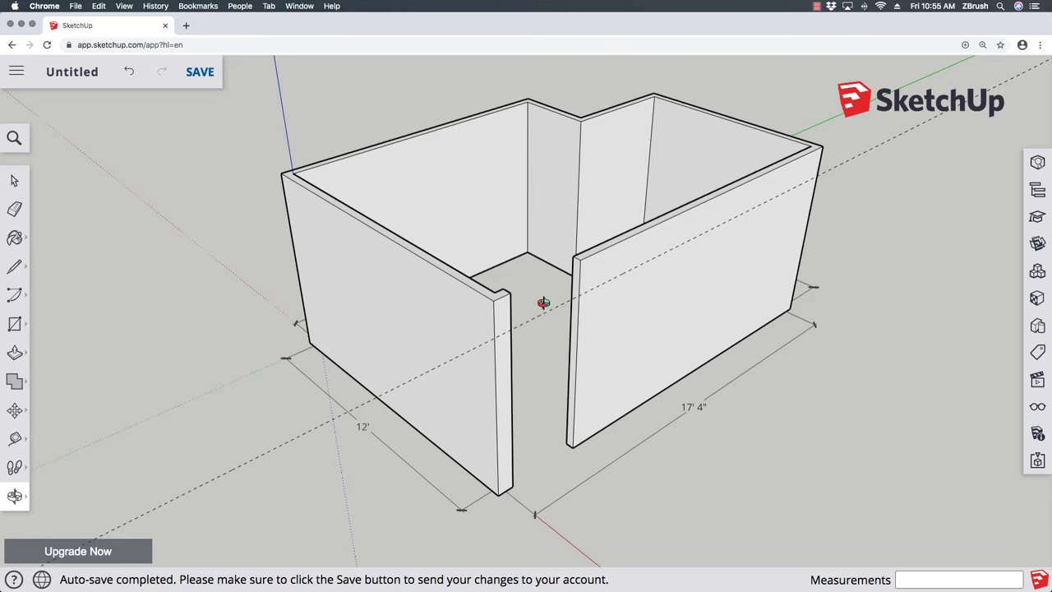
pyautogui.scroll(3, 552, 304)
pyautogui.scroll(5, 589, 279)
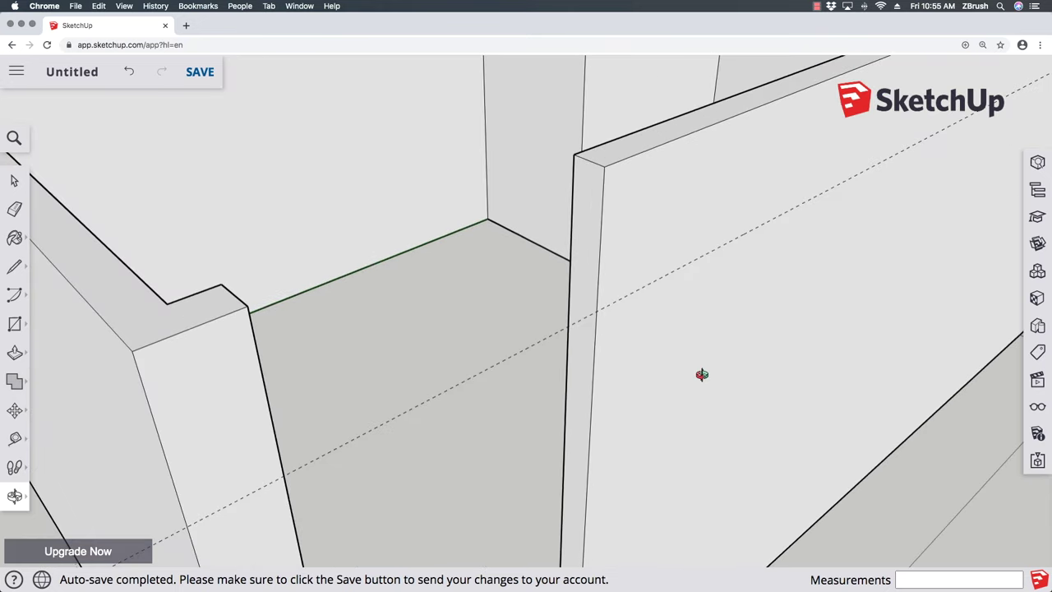
# Draw a 1' 4" by 4" rectangle on the wall end beside the doorway, from the horizontal guide up to the top inner corner
pyautogui.scroll(3, 611, 291)
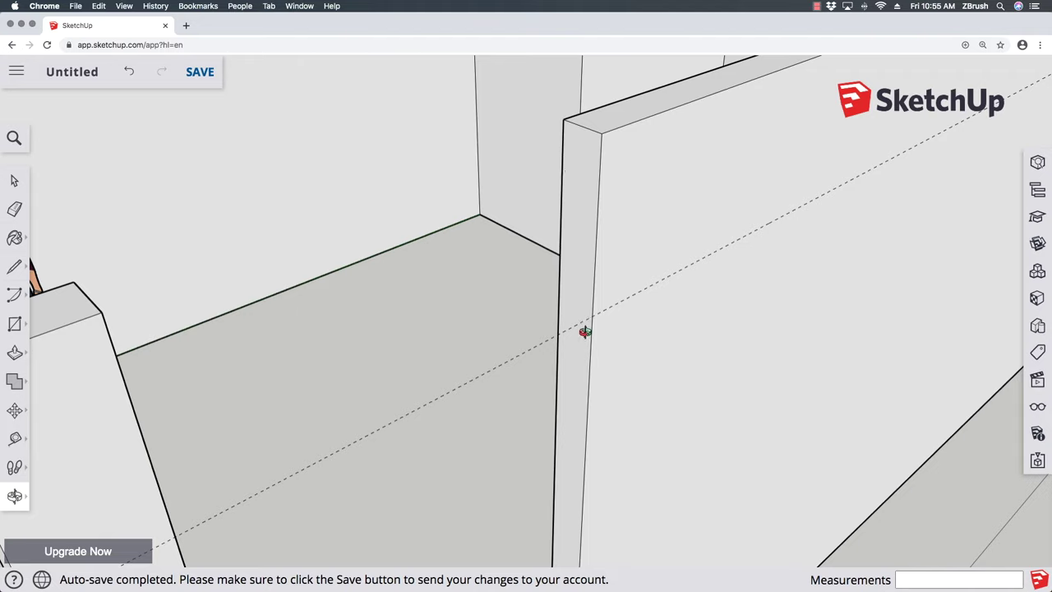
pyautogui.press('r')
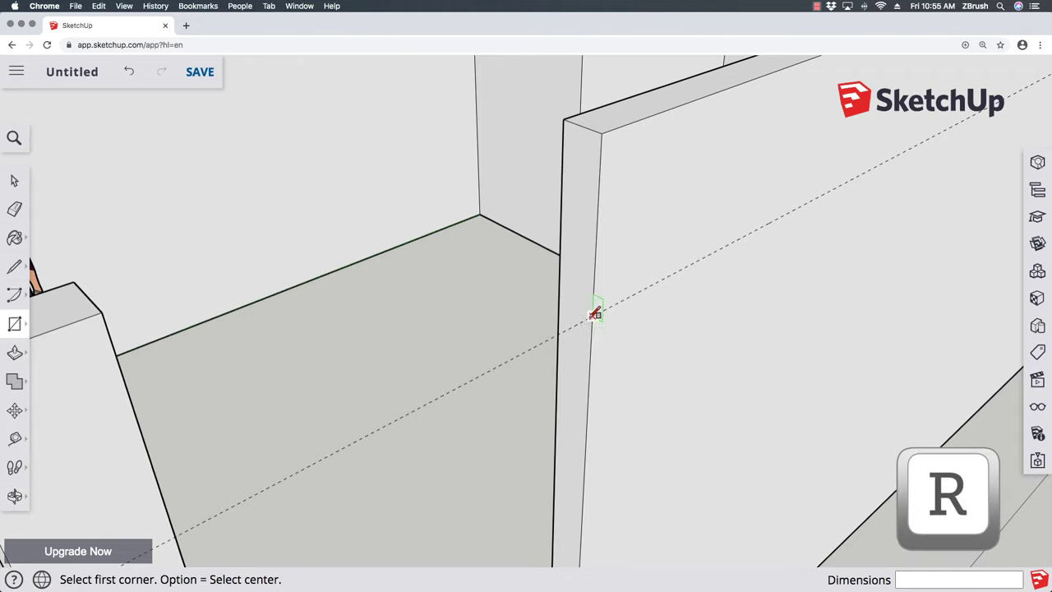
pyautogui.click(592, 315)
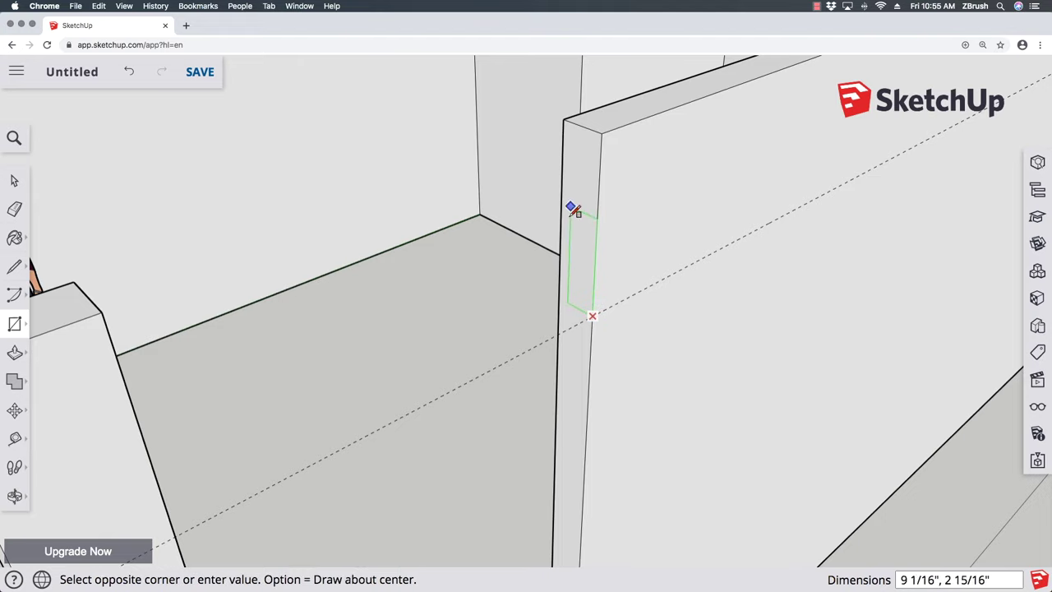
pyautogui.click(564, 119)
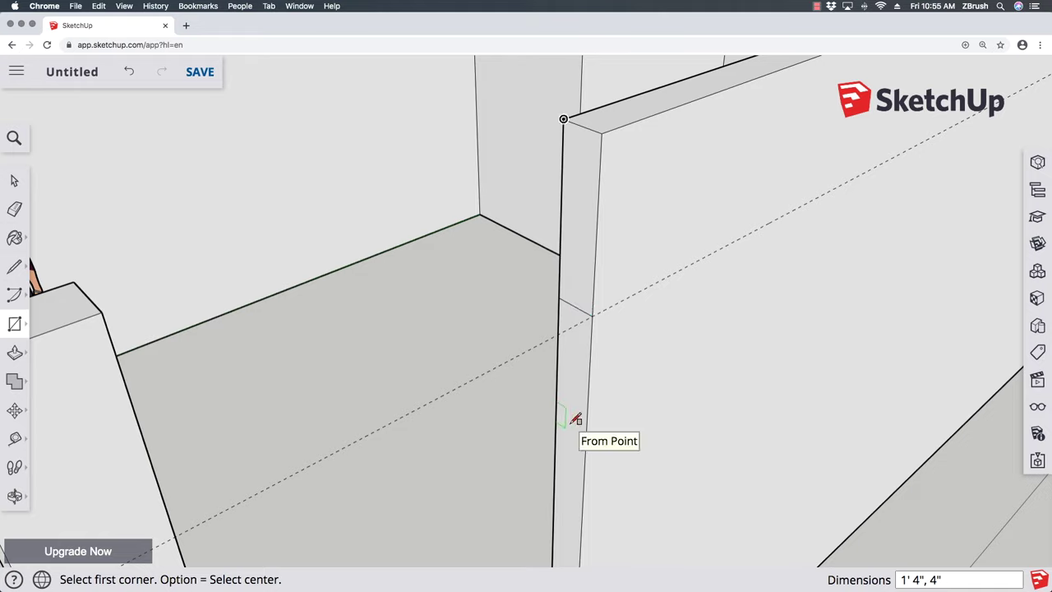
# Push/Pull the wall-end face above the guide 3' across the doorway to meet the opposite wall as a header
pyautogui.press('p')
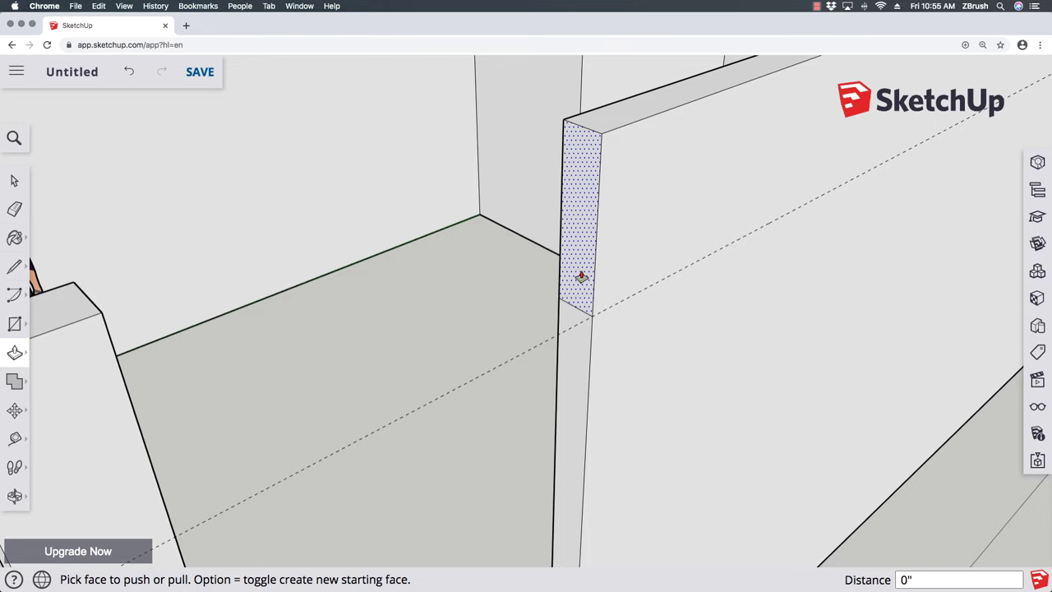
pyautogui.scroll(-3, 585, 261)
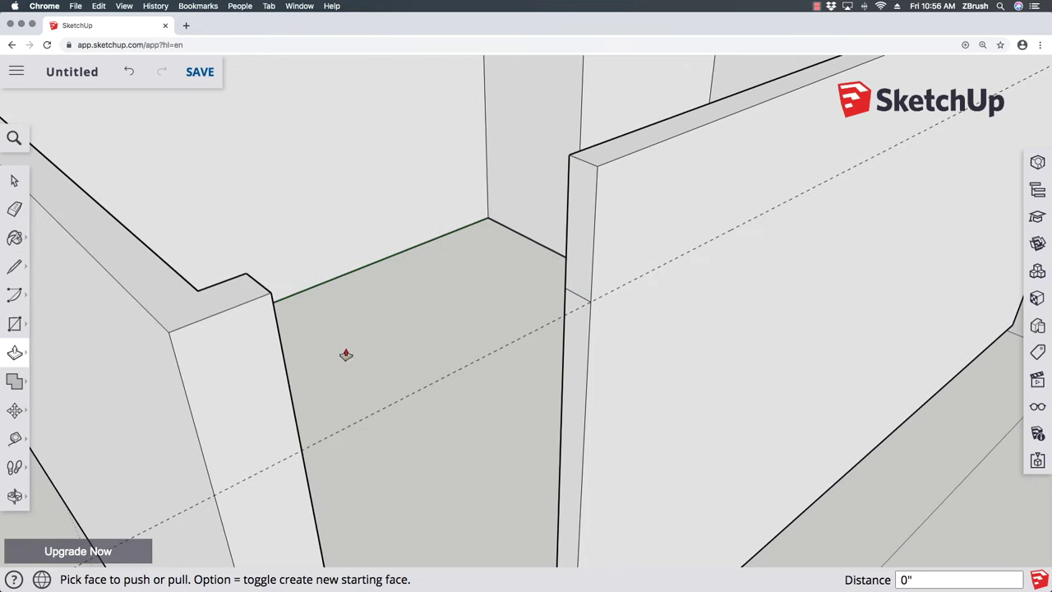
pyautogui.click(582, 212)
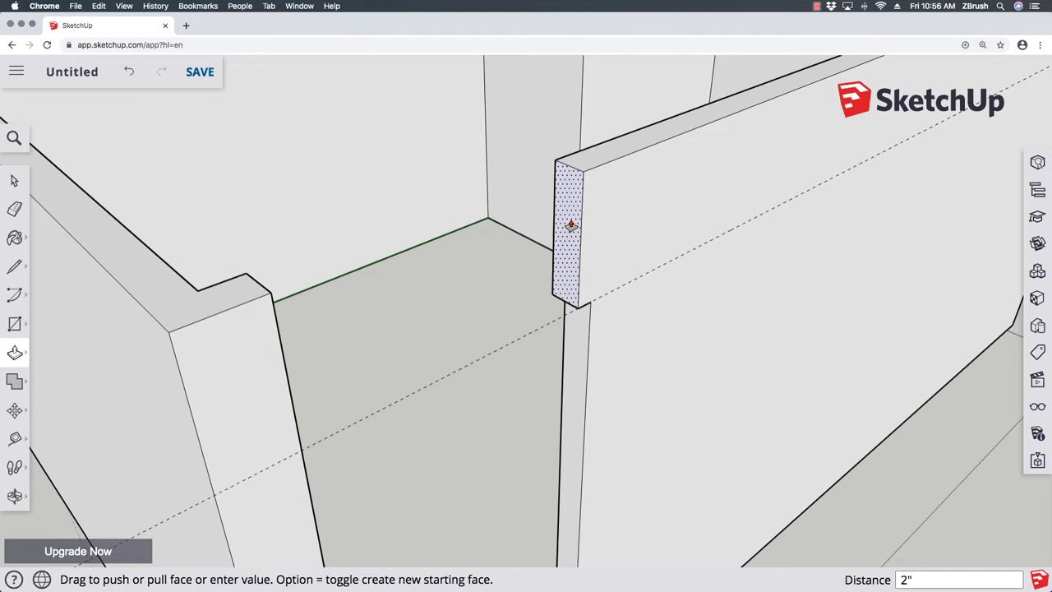
pyautogui.click(271, 296)
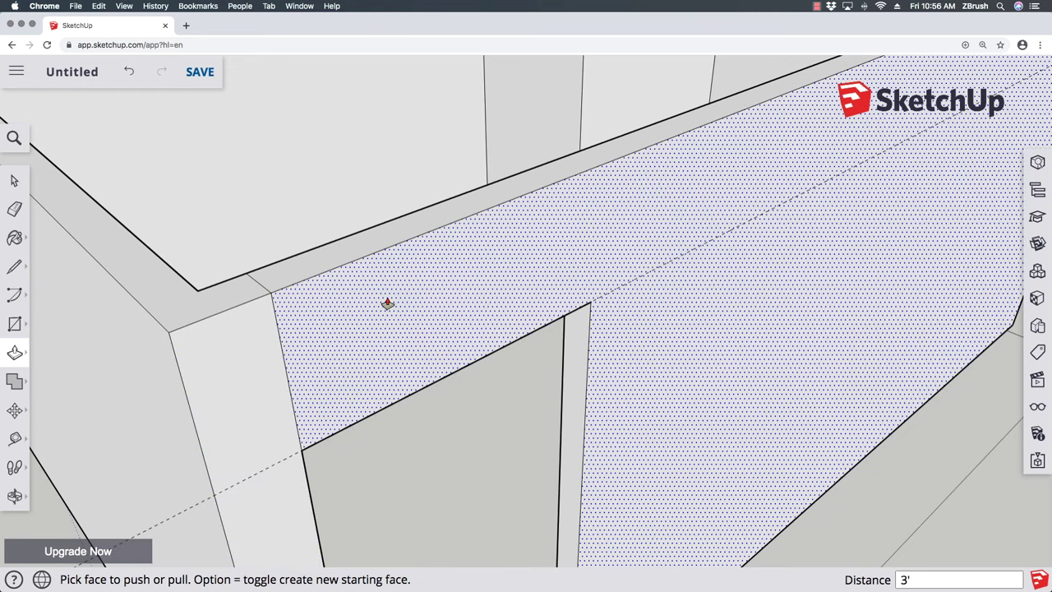
# Erase the leftover seam lines where the header meets the wall, on the outer face, the top and the inner face
pyautogui.press('e')
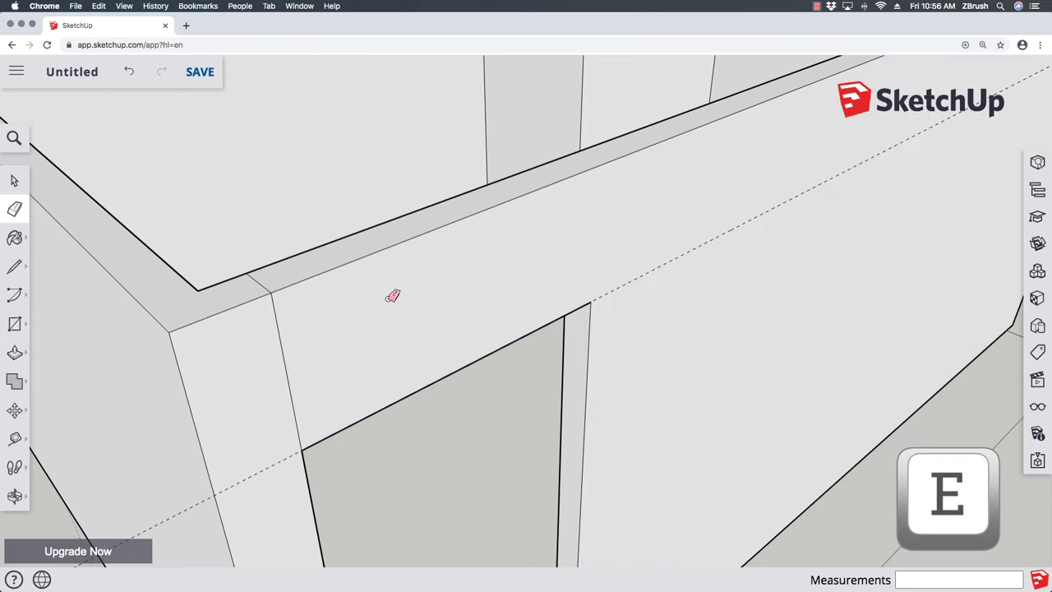
pyautogui.click(283, 350)
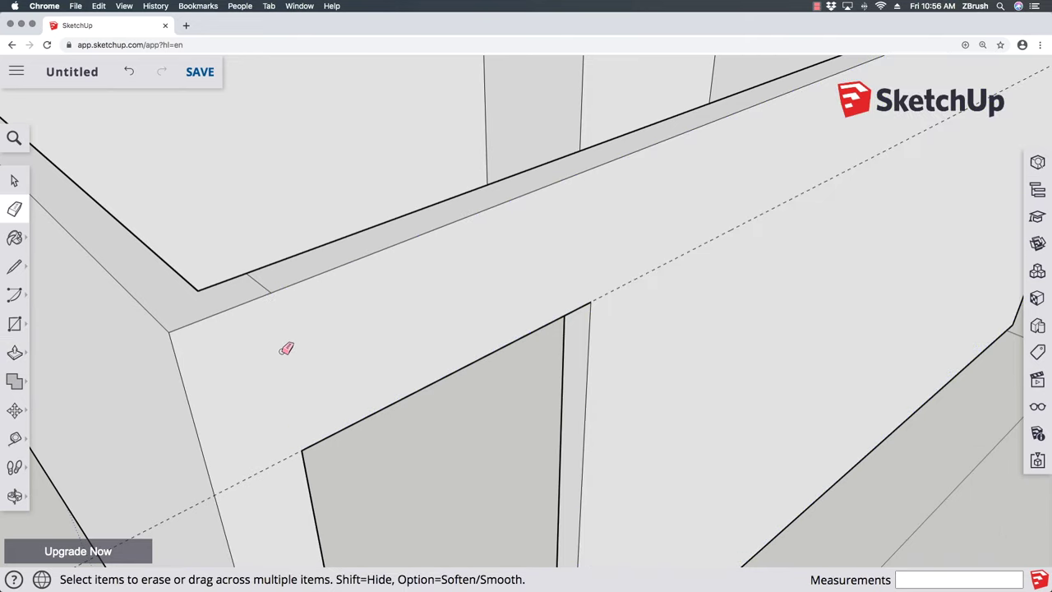
pyautogui.click(261, 284)
pyautogui.press('o')
pyautogui.moveTo(340, 329); pyautogui.dragTo(822, 310)
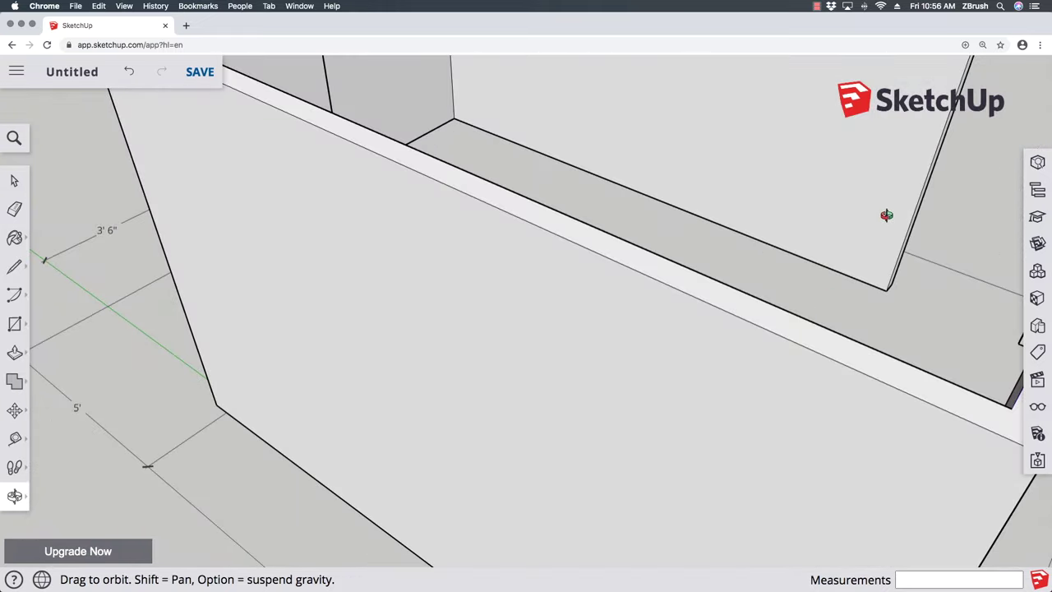
pyautogui.hotkey('shift', 'z')
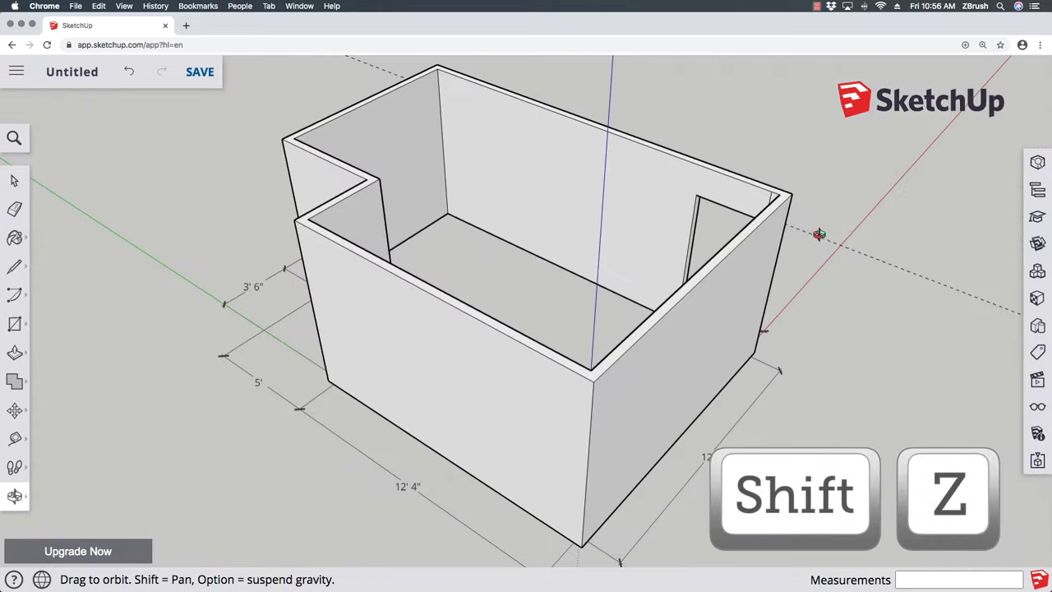
pyautogui.scroll(4, 779, 194)
pyautogui.scroll(3, 751, 207)
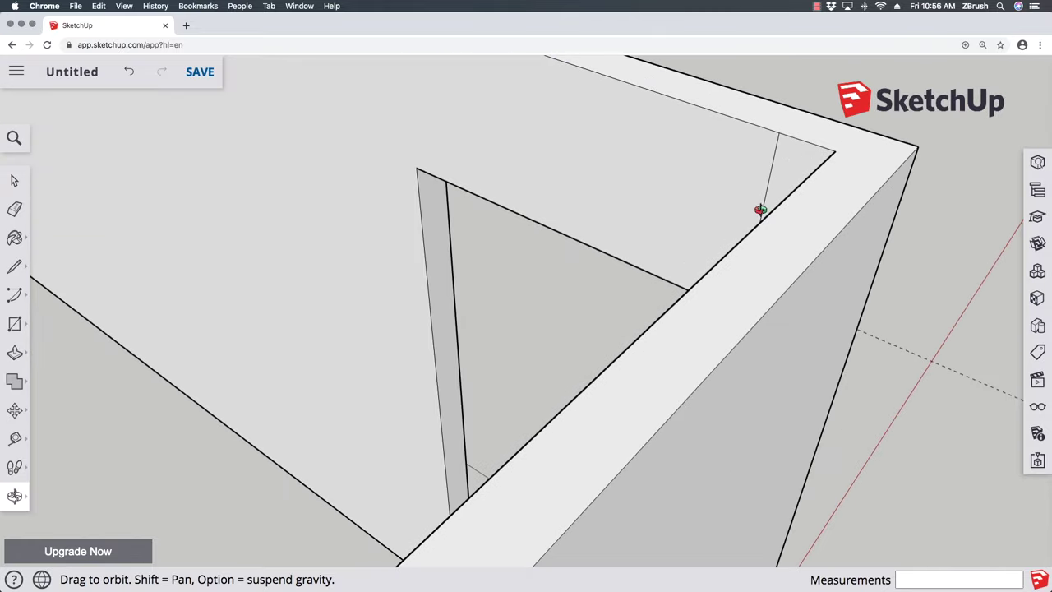
pyautogui.press('e')
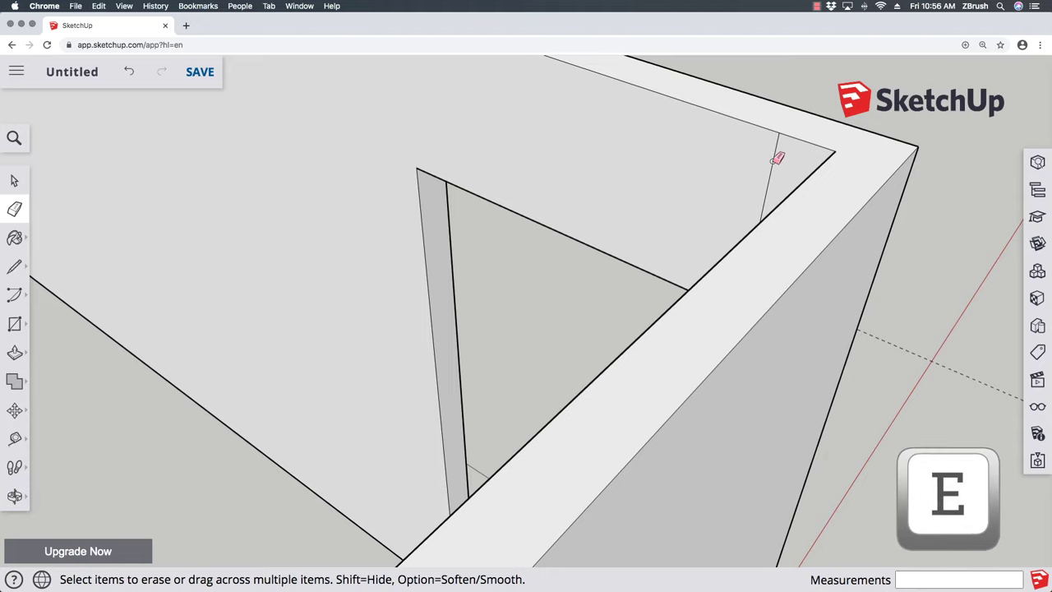
pyautogui.click(776, 160)
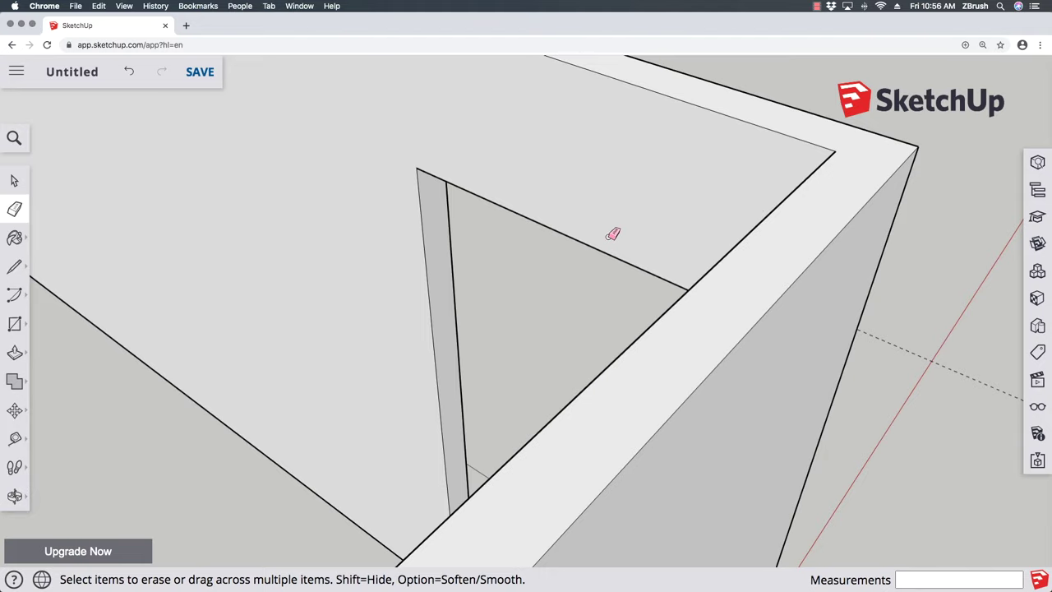
pyautogui.hotkey('shift', 'z')
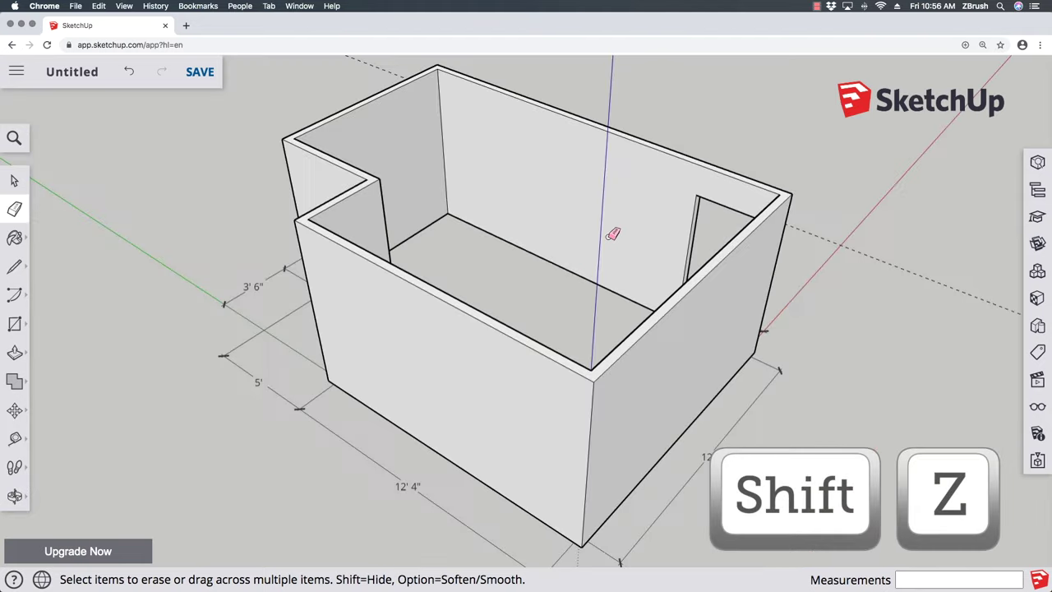
# Place a vertical Tape Measure guide on the notch's 5' wall, from its inner corner edge to the midpoint of the bottom edge
pyautogui.press('o')
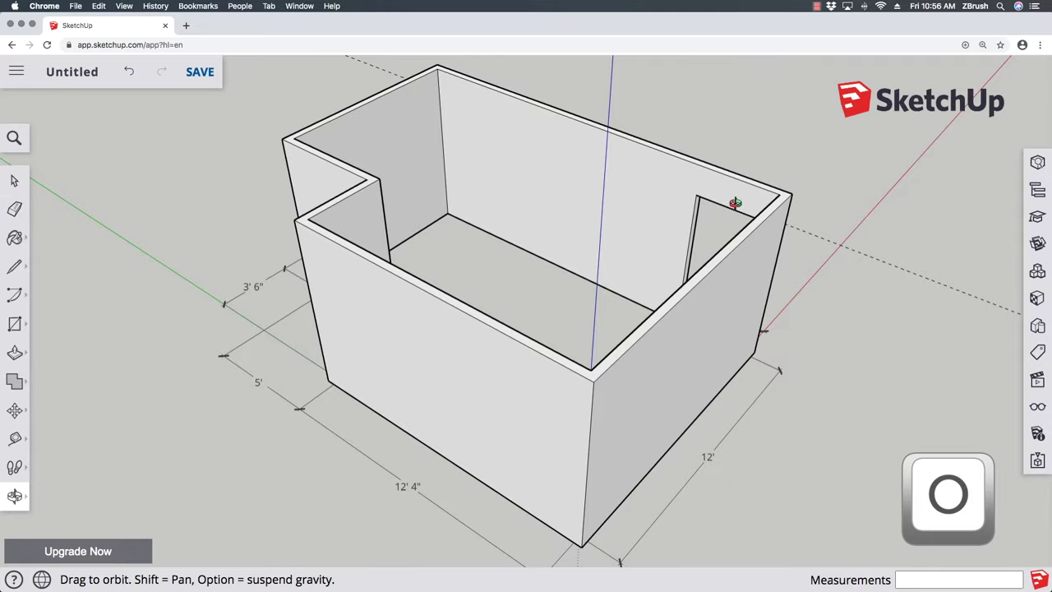
pyautogui.moveTo(742, 204); pyautogui.dragTo(388, 288)
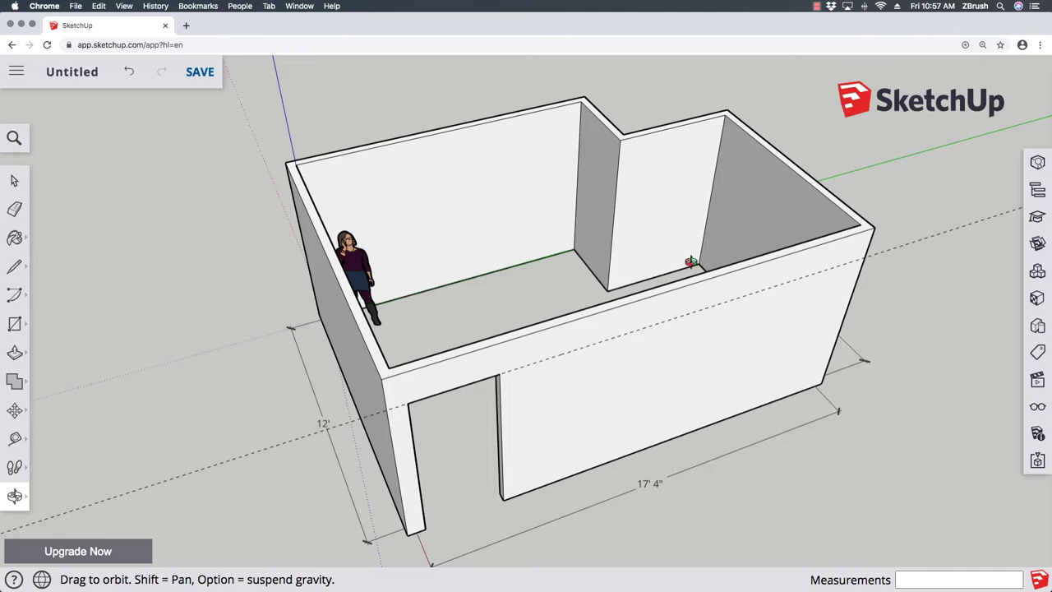
pyautogui.scroll(5, 690, 261)
pyautogui.scroll(3, 611, 264)
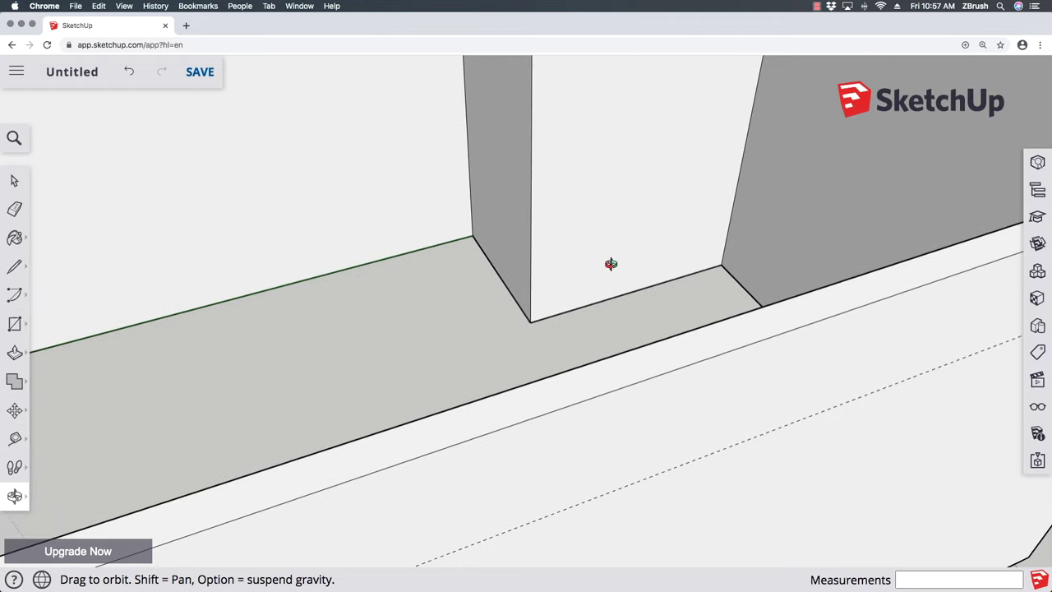
pyautogui.scroll(2, 611, 264)
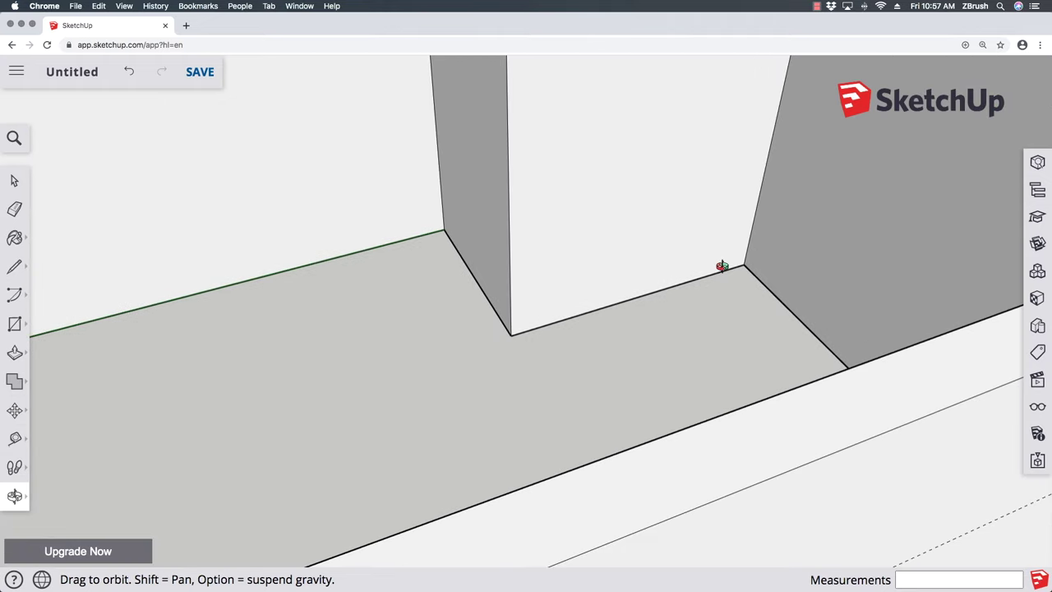
pyautogui.scroll(-3, 722, 264)
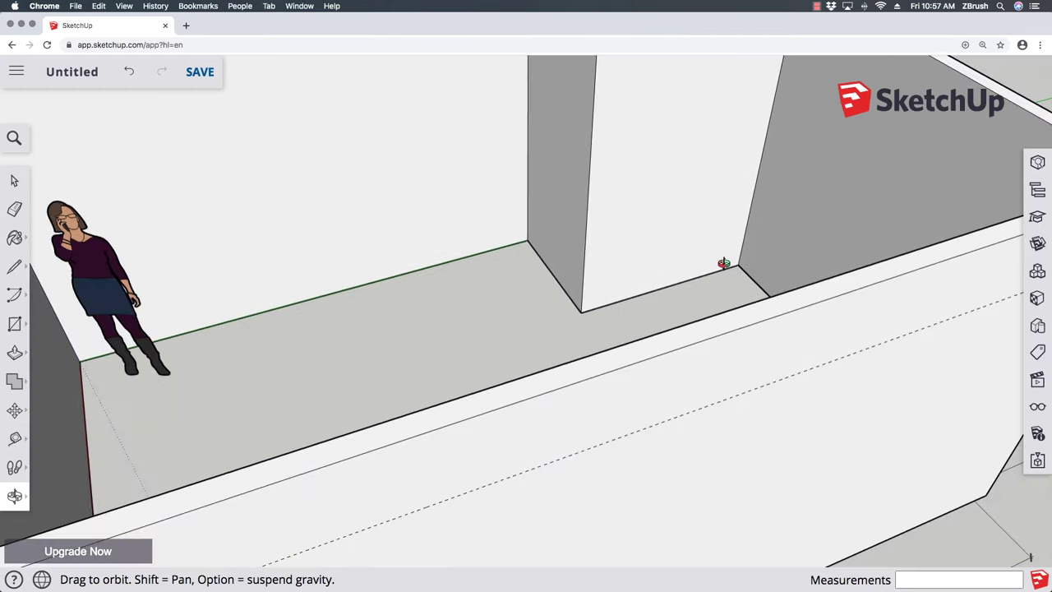
pyautogui.scroll(3, 777, 90)
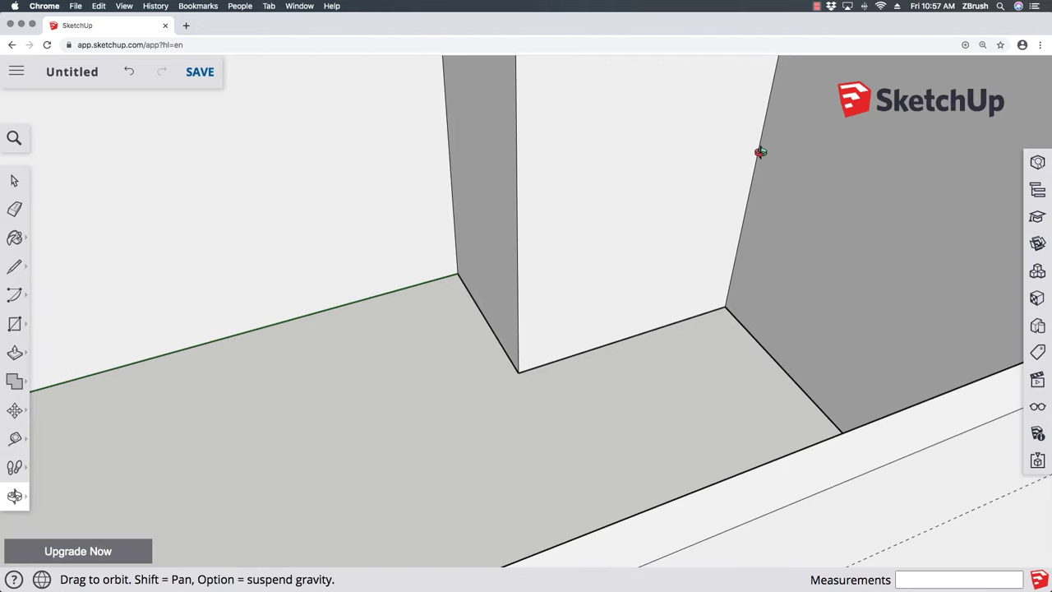
pyautogui.press('t')
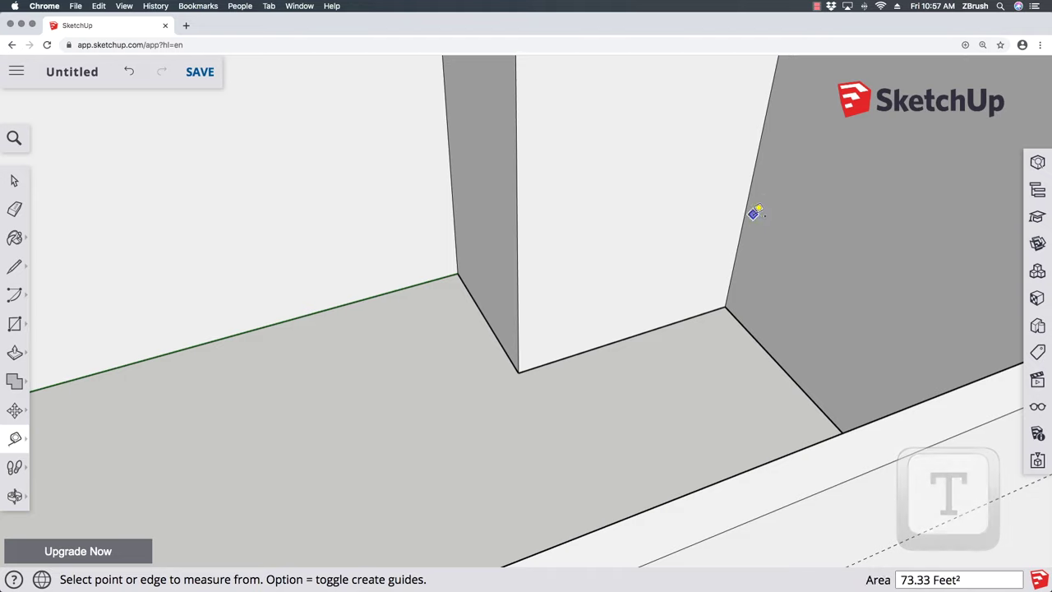
pyautogui.click(743, 222)
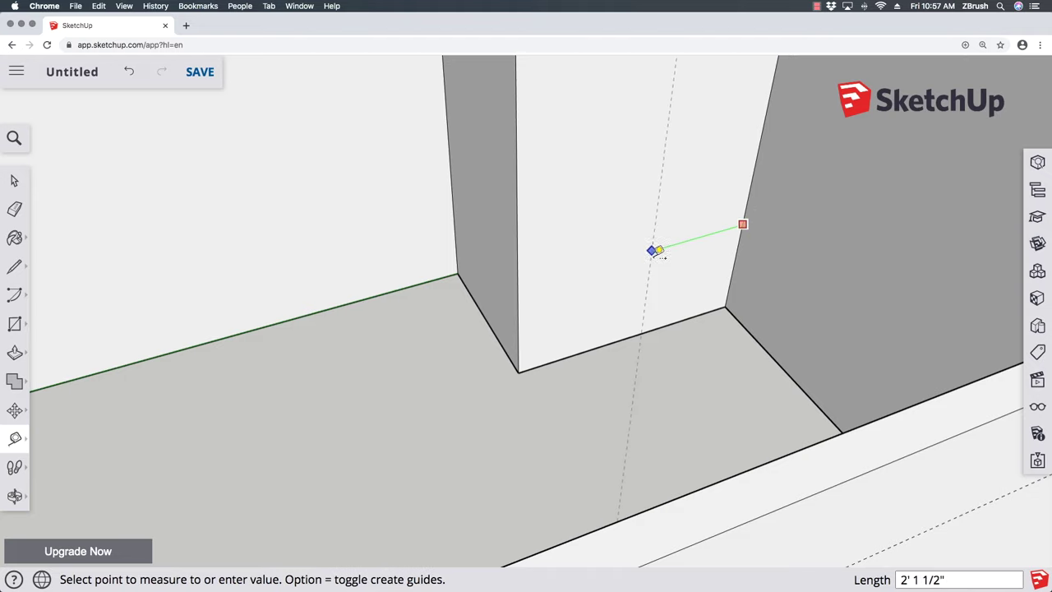
pyautogui.click(628, 335)
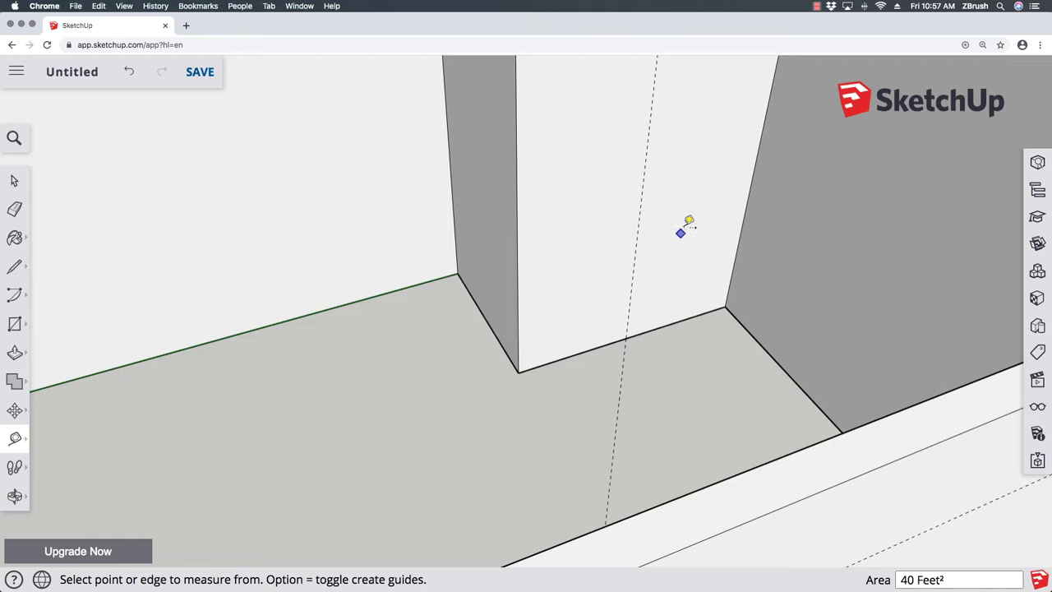
# Place two more vertical guides on the notch wall, 24" to either side of the centre guide
pyautogui.click(634, 269)
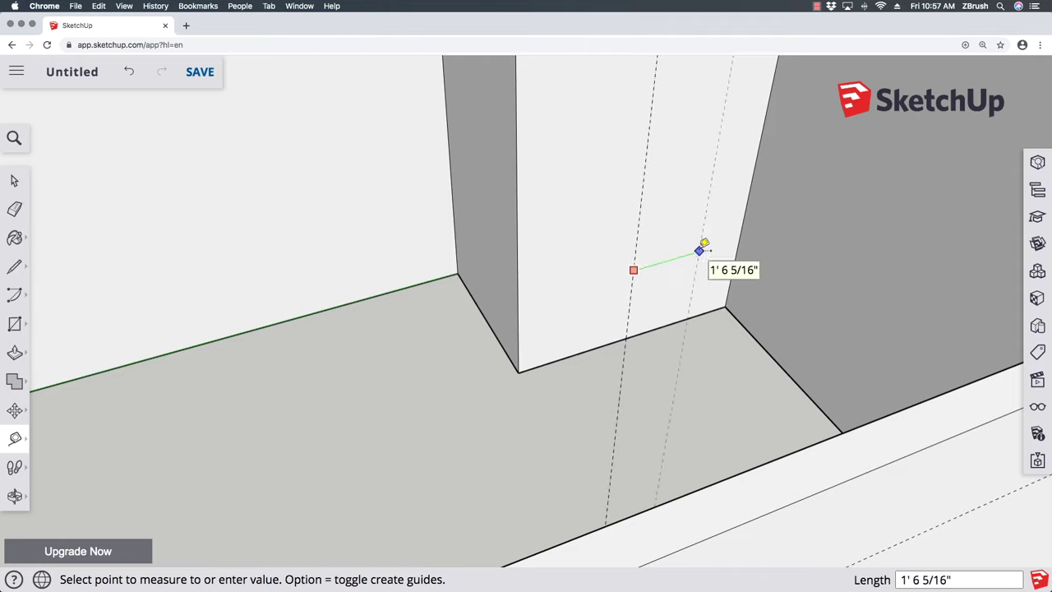
pyautogui.write('24')
pyautogui.press('Return')
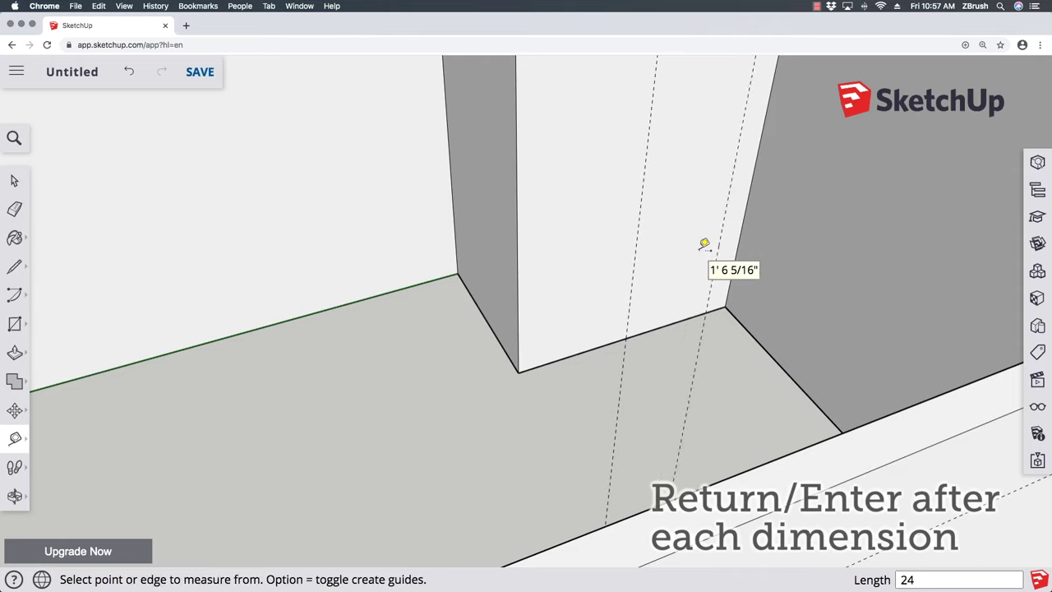
pyautogui.click(632, 277)
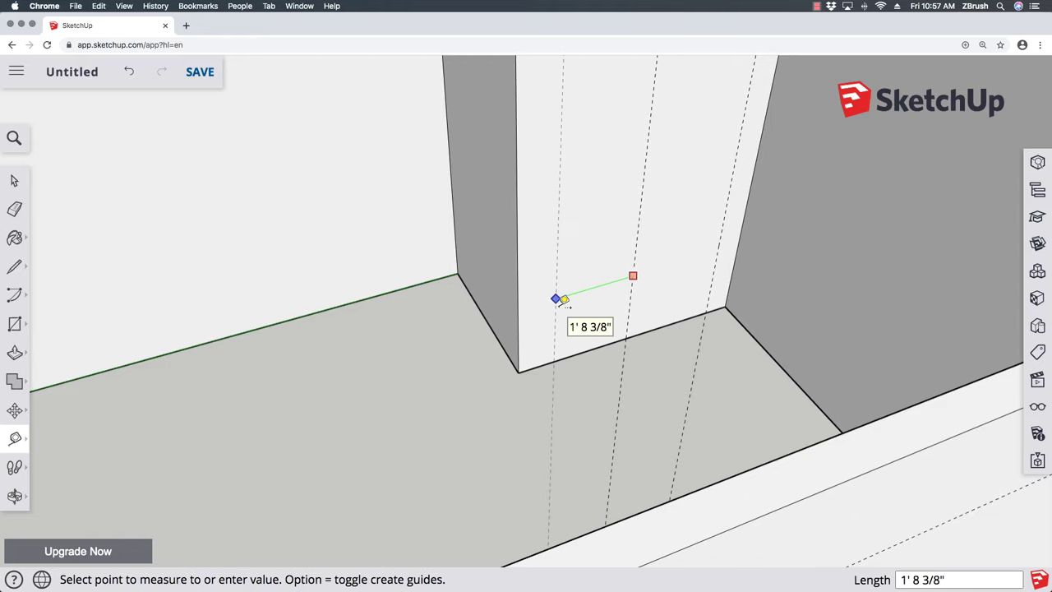
pyautogui.write('2')
pyautogui.press('Return')
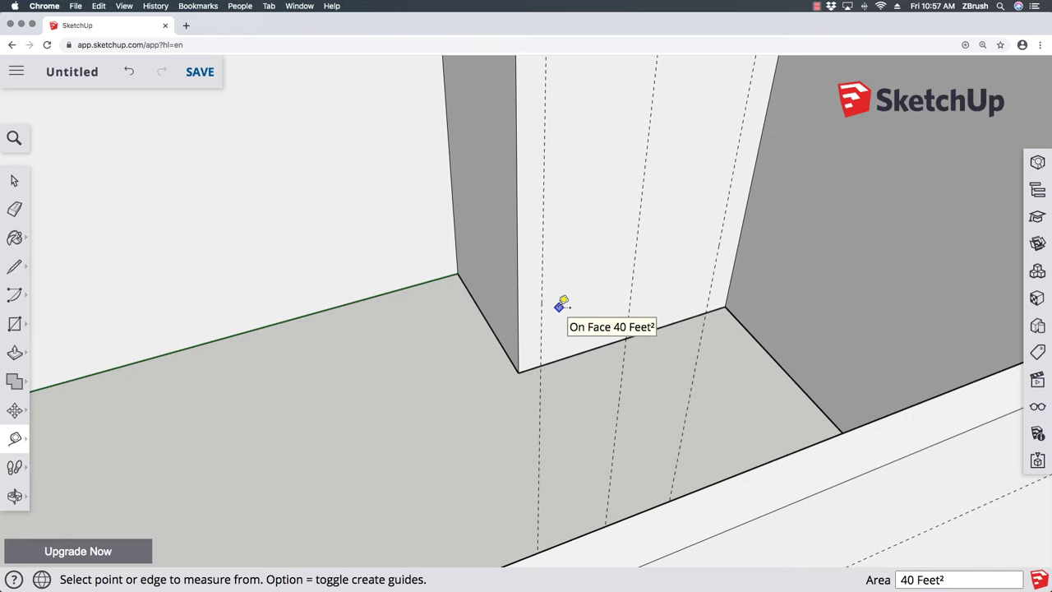
pyautogui.scroll(-3, 559, 304)
pyautogui.click(605, 329)
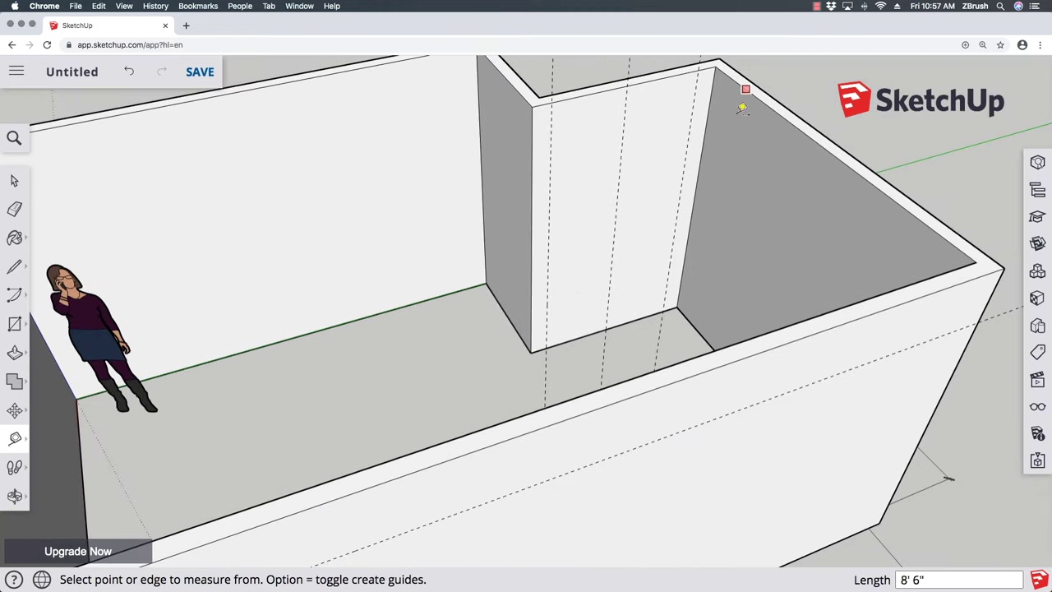
pyautogui.click(609, 182)
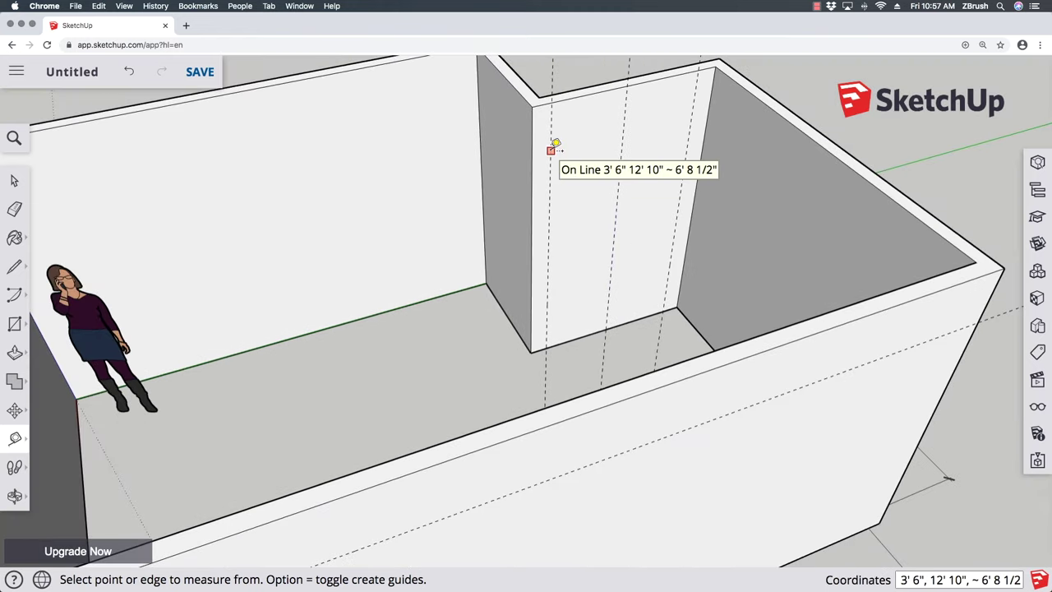
pyautogui.click(605, 329)
pyautogui.click(601, 237)
# Draw a rectangle about 5' 8 1/2" high and 4' wide on the notch wall, between the outer guides and down to the floor
pyautogui.scroll(2, 663, 140)
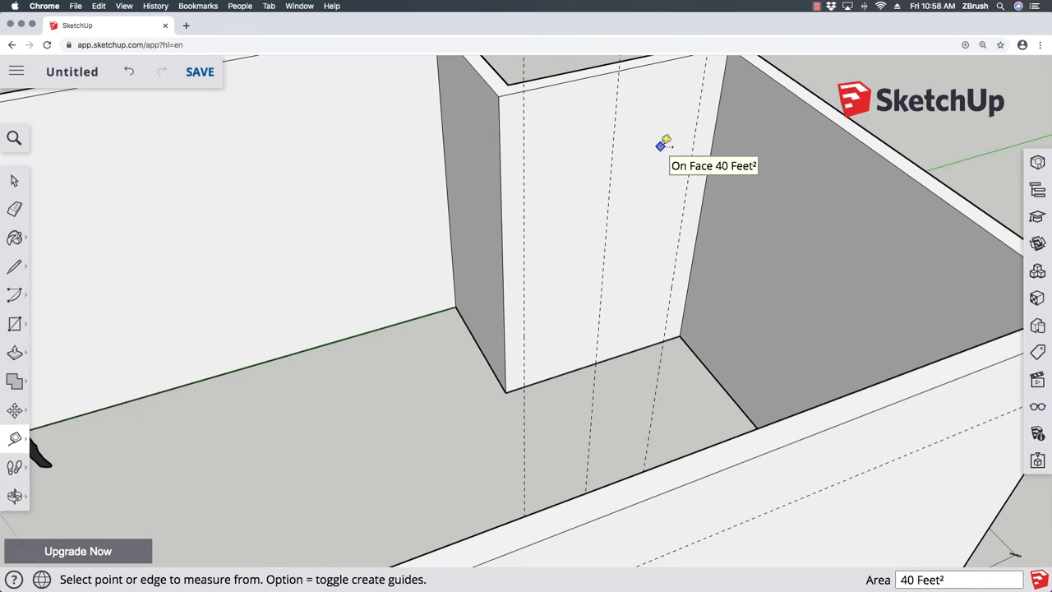
pyautogui.press('r')
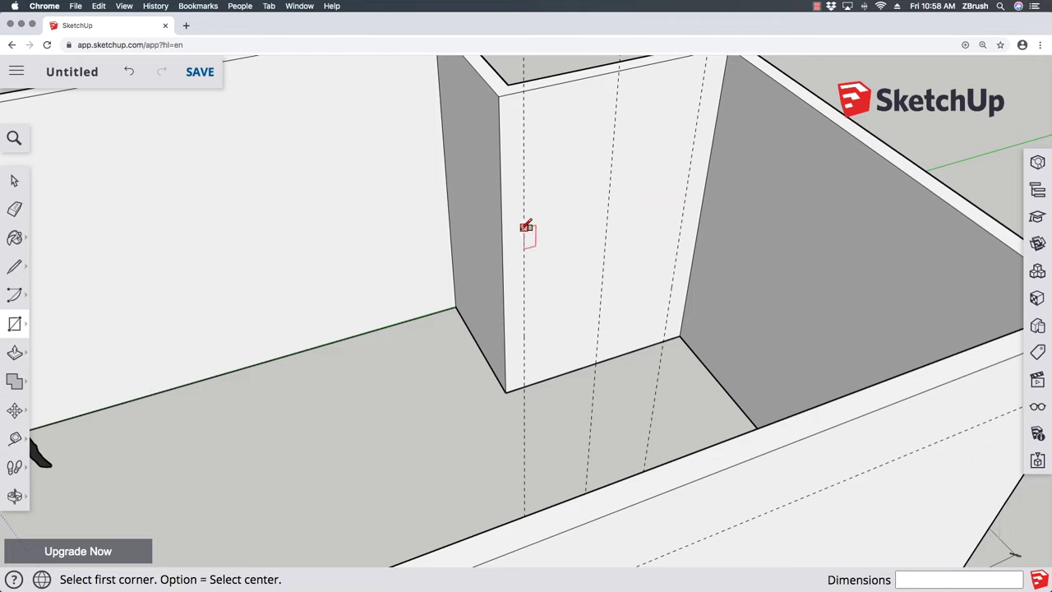
pyautogui.click(523, 195)
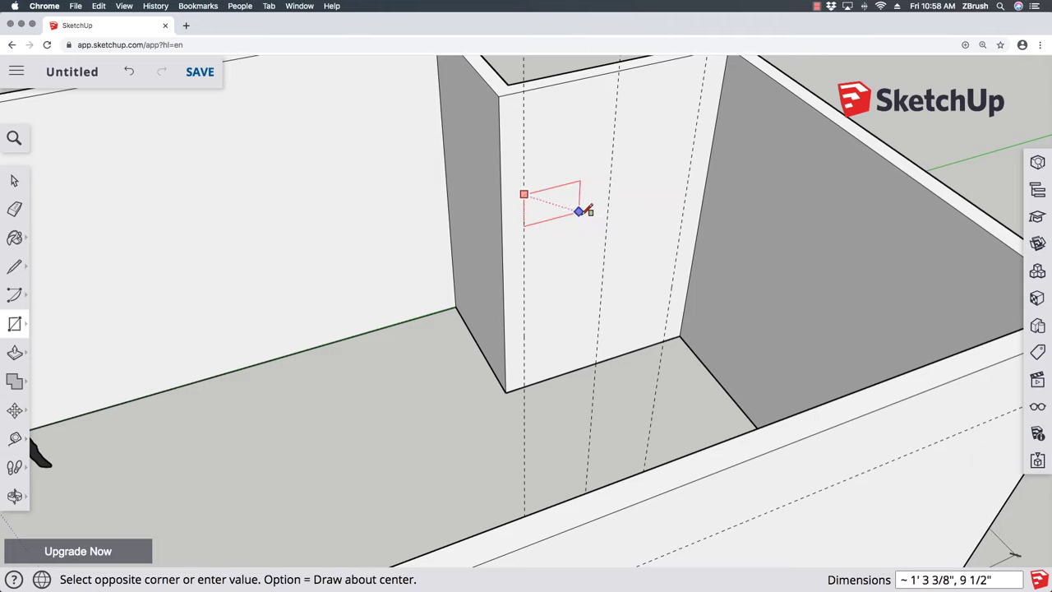
pyautogui.click(663, 340)
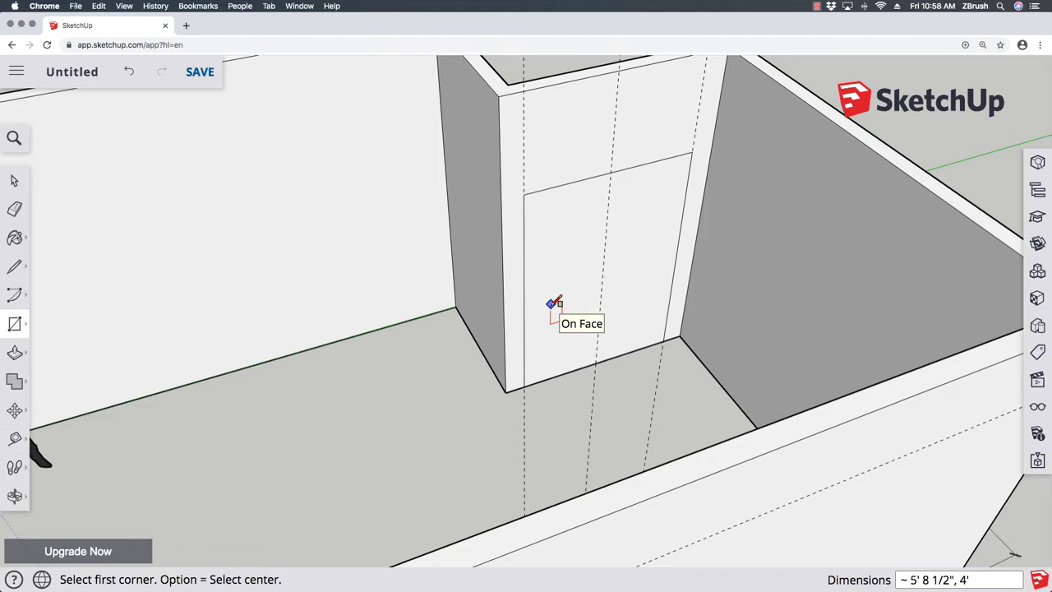
# Push the 4' wide rectangle on the notch wall back 4" through the wall to cut the closet opening
pyautogui.press('p')
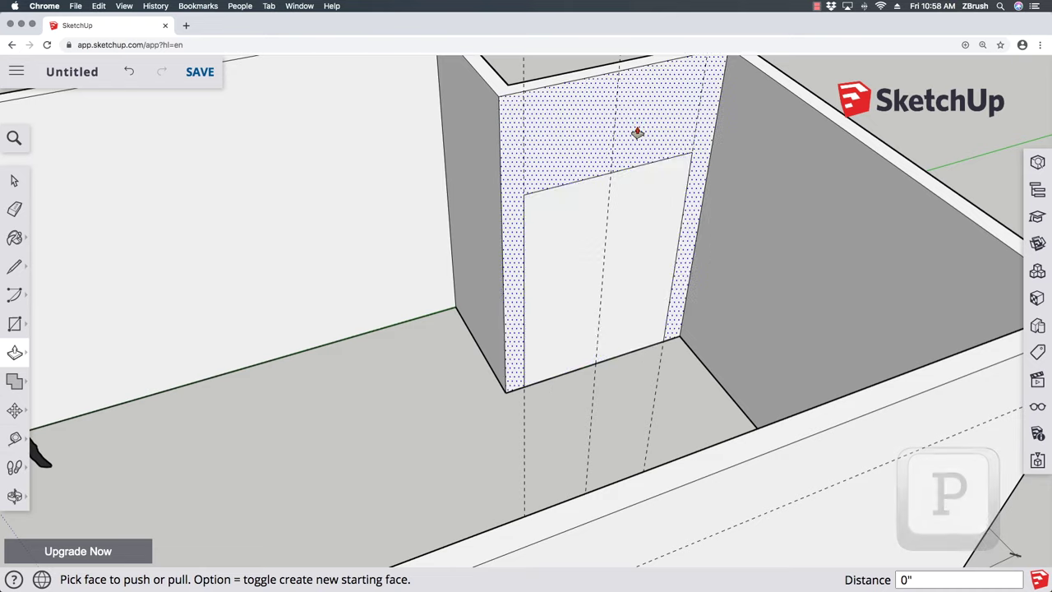
pyautogui.click(638, 270)
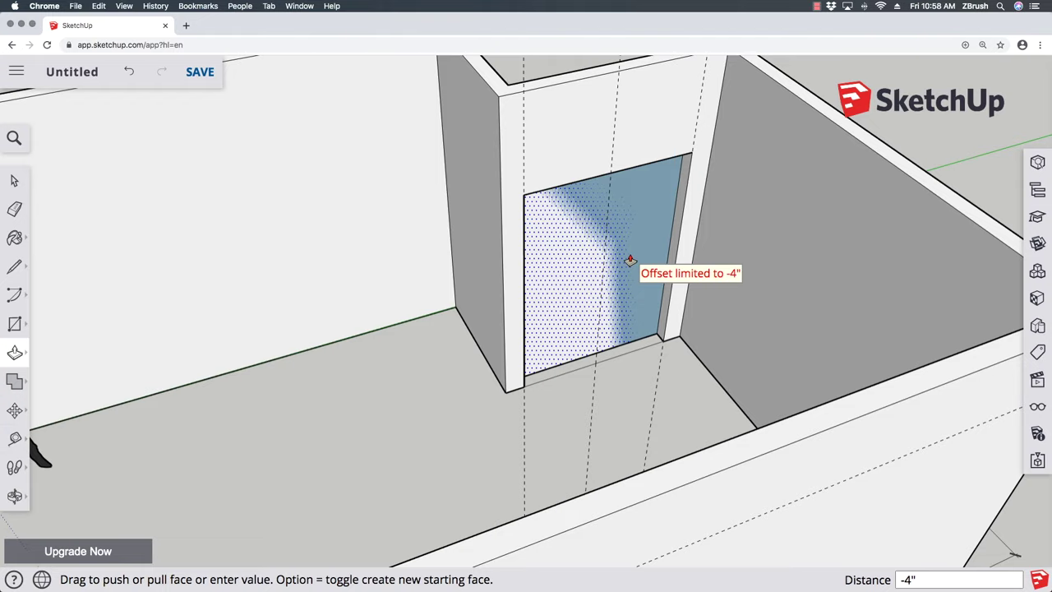
pyautogui.click(630, 260)
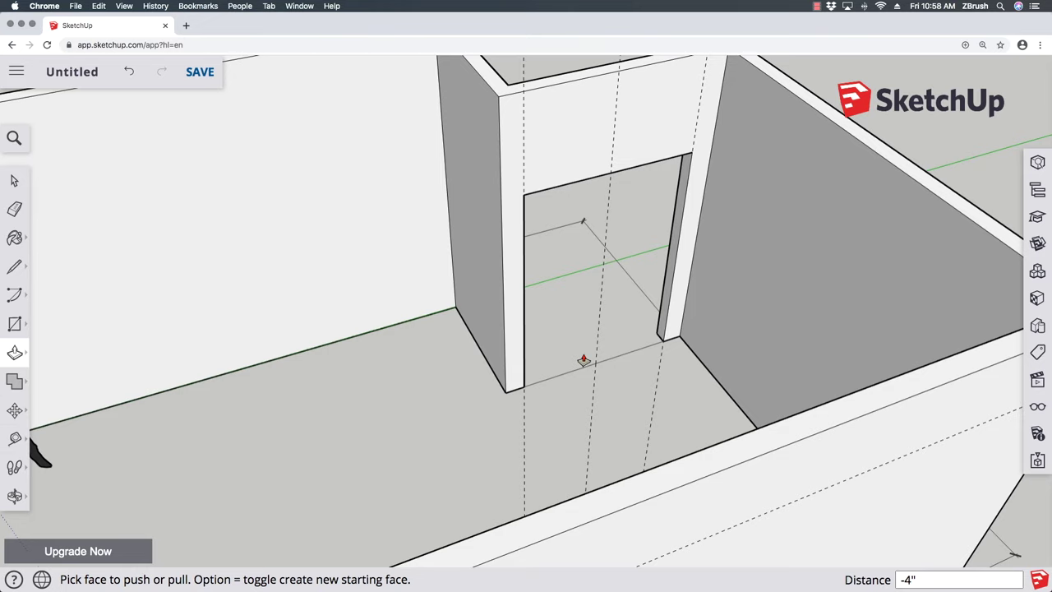
pyautogui.hotkey('shift', 'z')
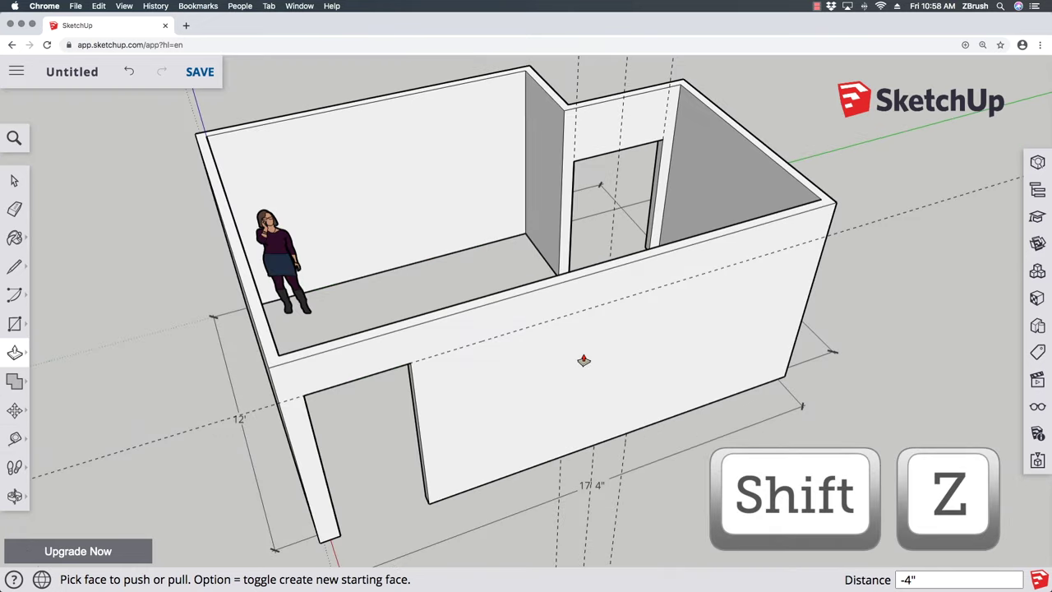
# Delete the three vertical guides running through the closet opening
pyautogui.press('o')
pyautogui.press('o')
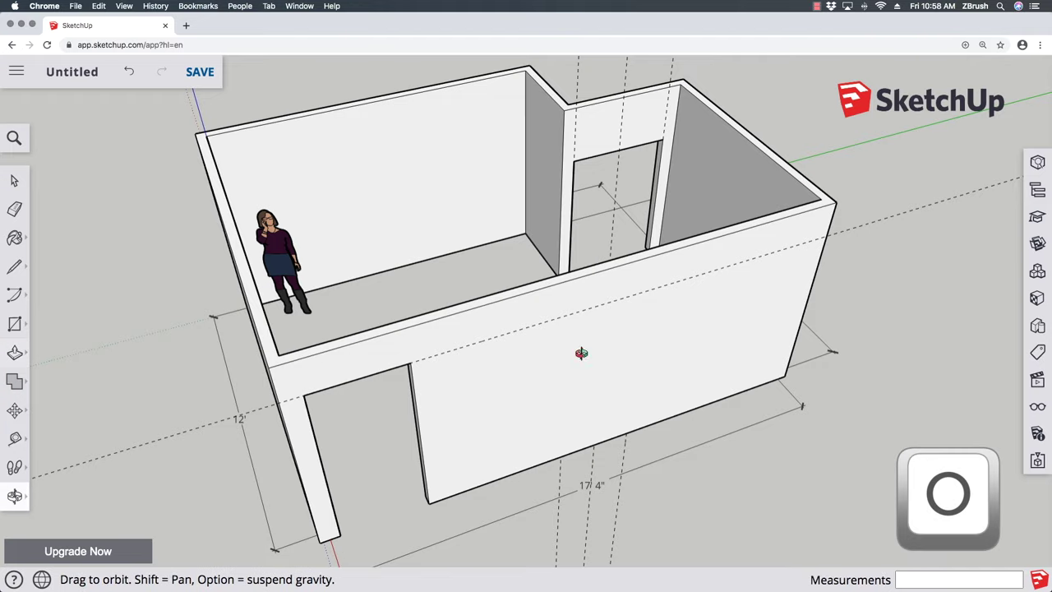
pyautogui.moveTo(580, 349); pyautogui.dragTo(568, 159)
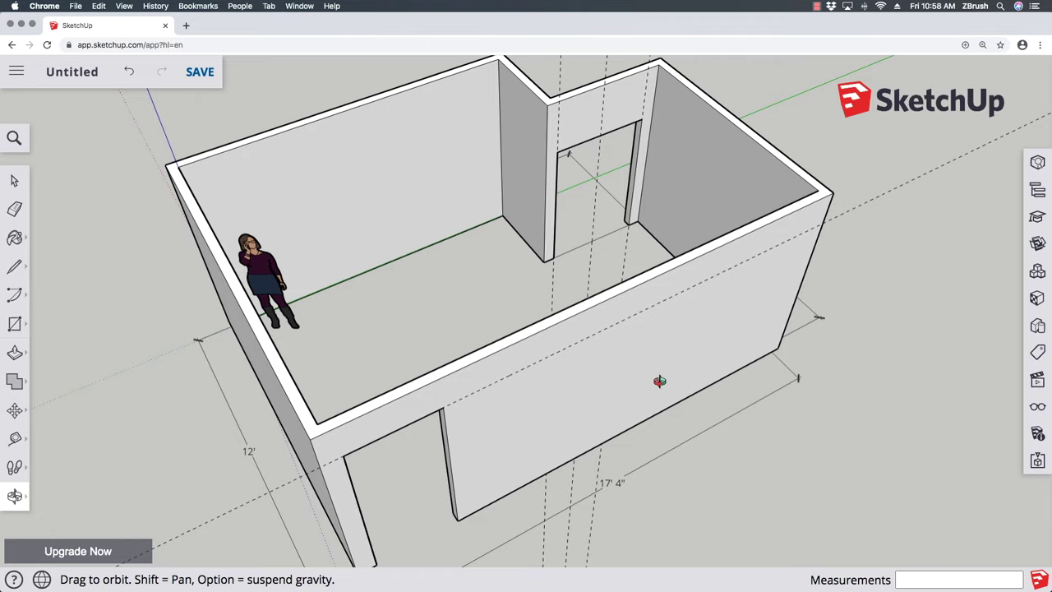
pyautogui.keyDown('shift'); pyautogui.moveTo(672, 229); pyautogui.dragTo(665, 372); pyautogui.keyUp('shift')
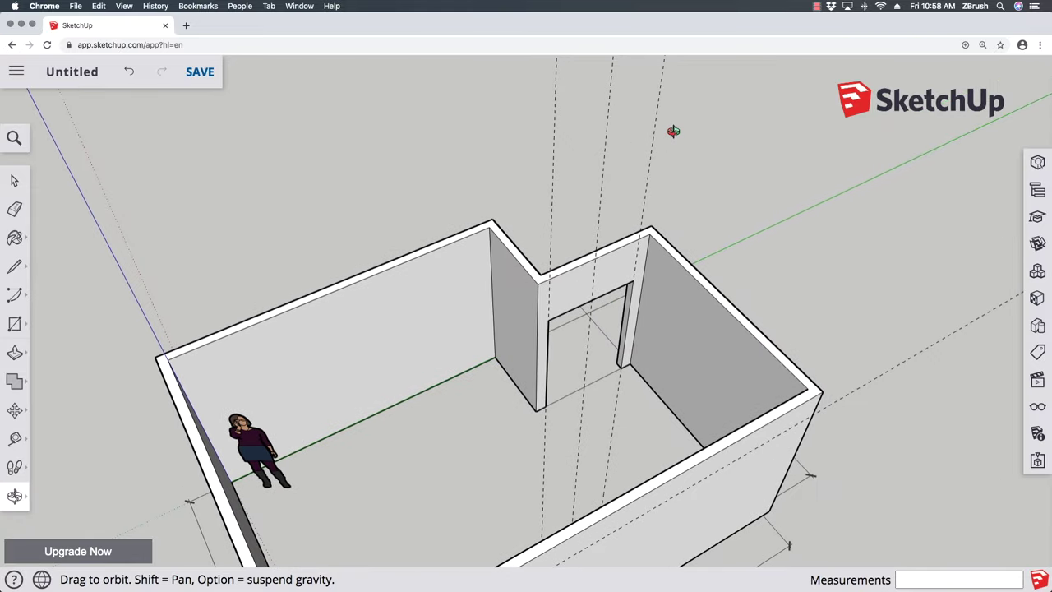
pyautogui.press('space')
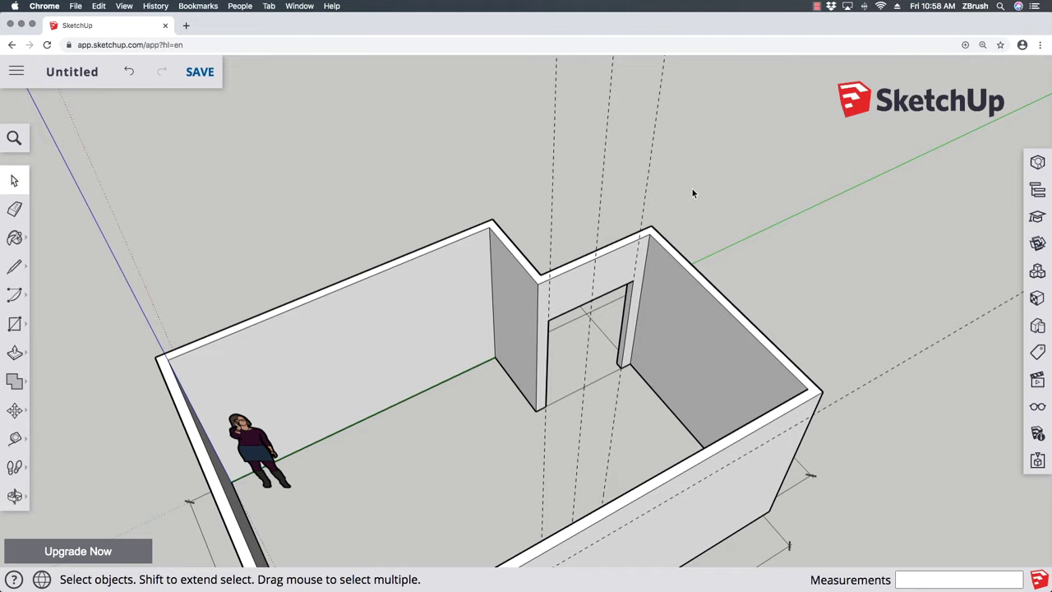
pyautogui.moveTo(679, 197); pyautogui.dragTo(529, 78)
pyautogui.press('Delete')
pyautogui.scroll(-2, 560, 148)
pyautogui.scroll(-1, 560, 148)
pyautogui.scroll(-2, 560, 150)
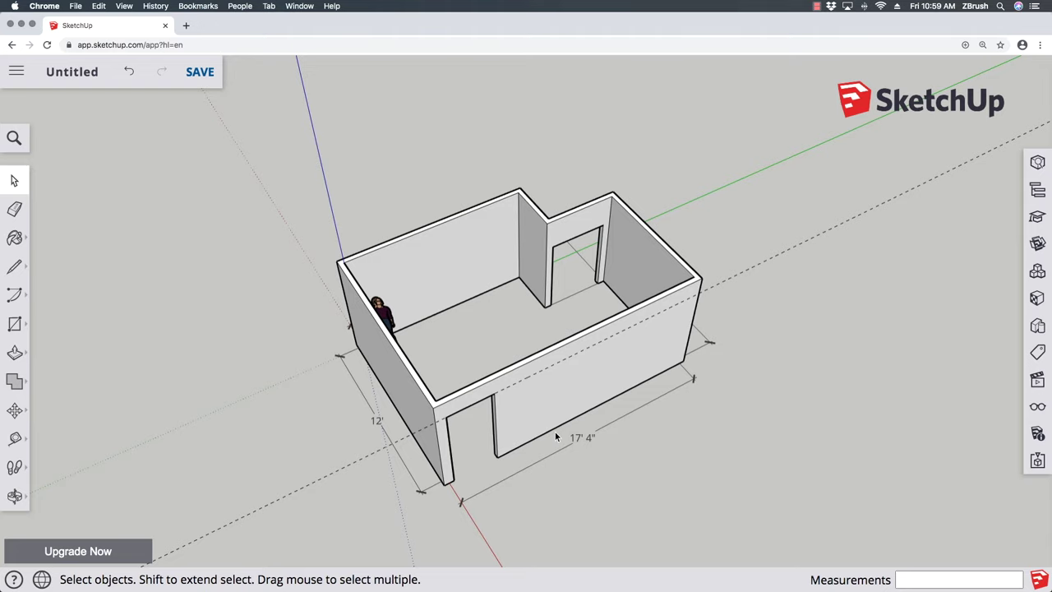
# Push/Pull the underside of the closet opening's header up to the same height as the entry door's header
pyautogui.press('o')
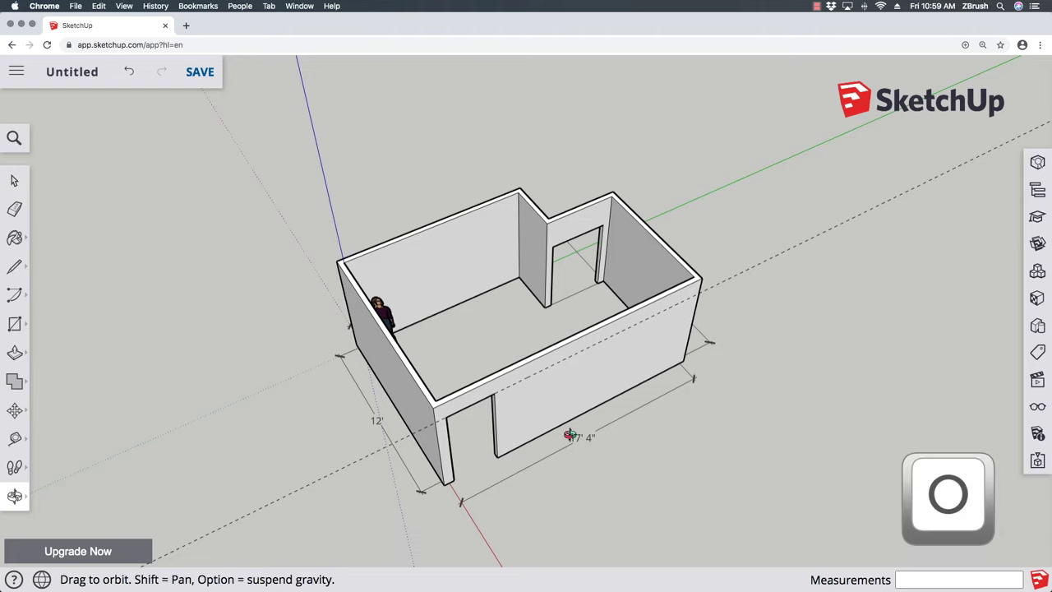
pyautogui.moveTo(572, 434); pyautogui.dragTo(535, 246)
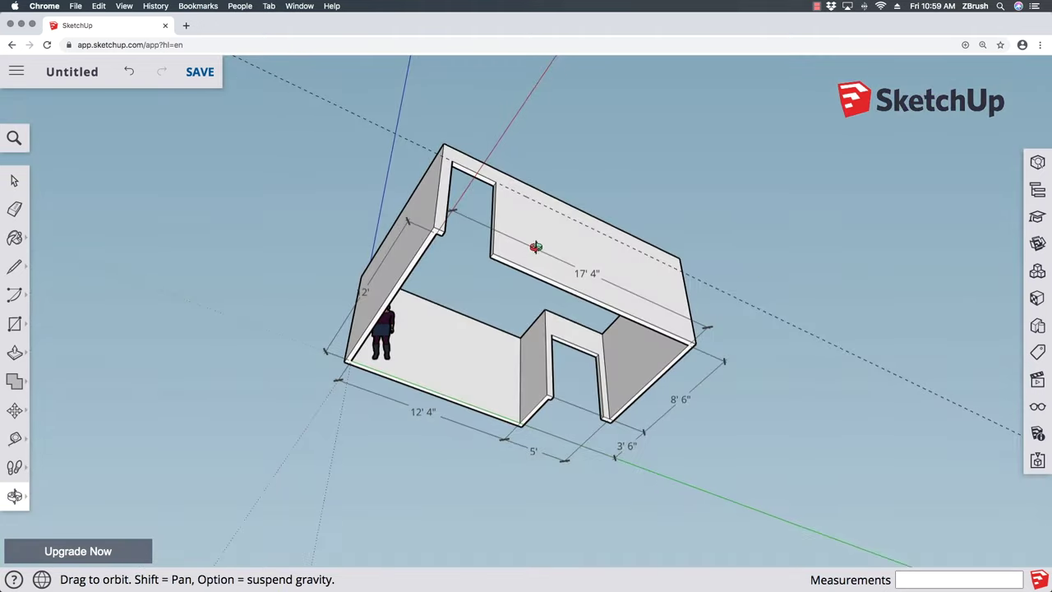
pyautogui.scroll(3, 535, 185)
pyautogui.scroll(2, 534, 250)
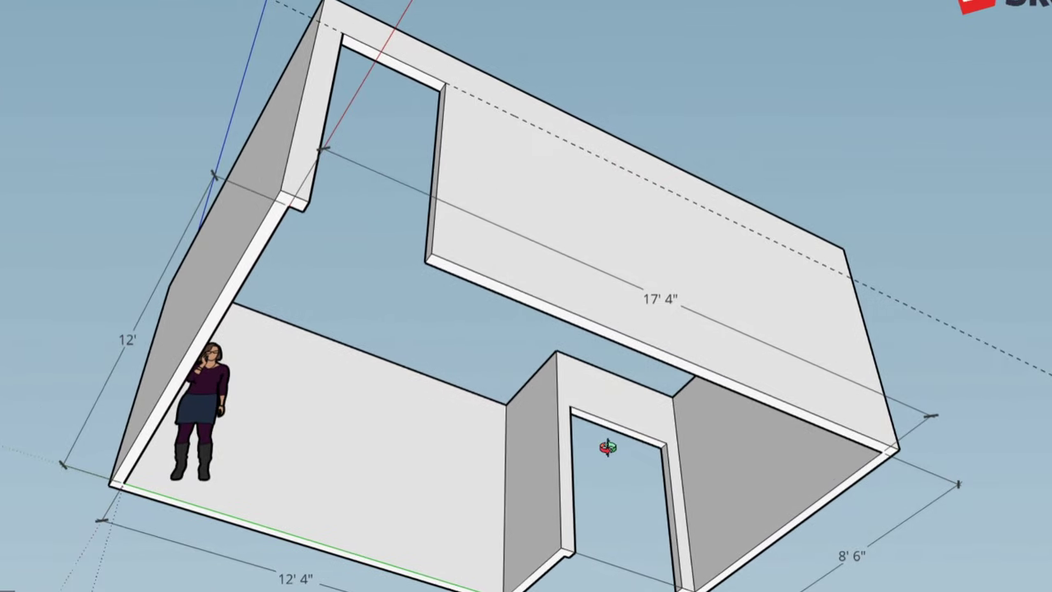
pyautogui.scroll(5, 616, 429)
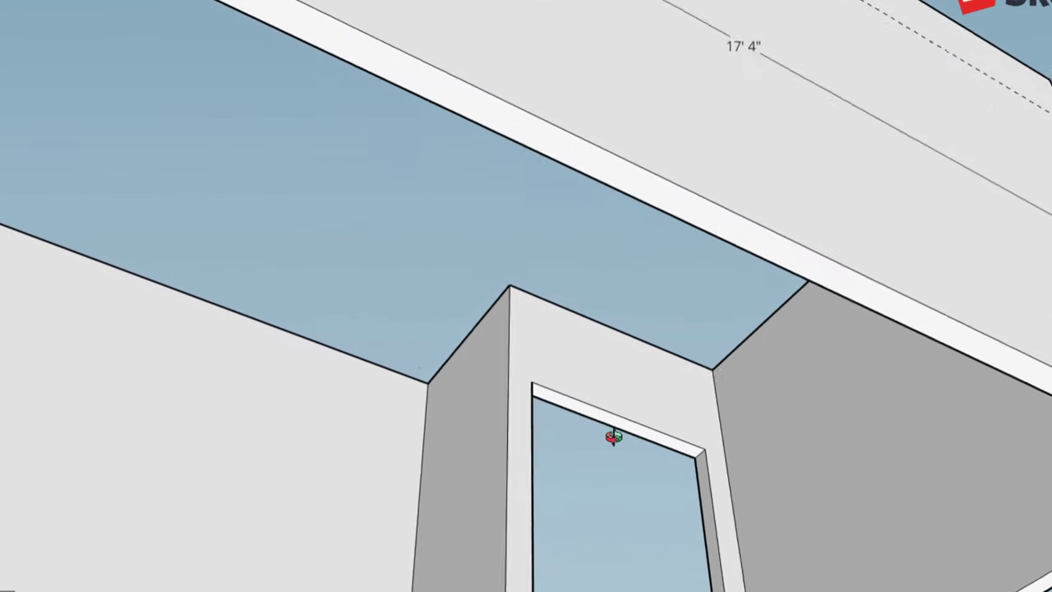
pyautogui.press('p')
pyautogui.press('p')
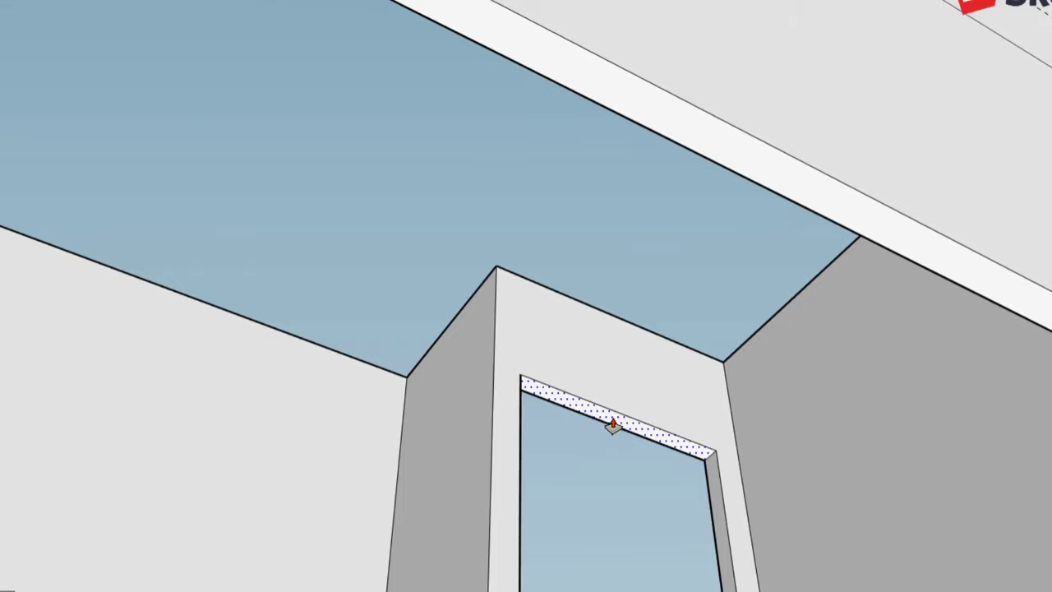
pyautogui.scroll(-6, 612, 425)
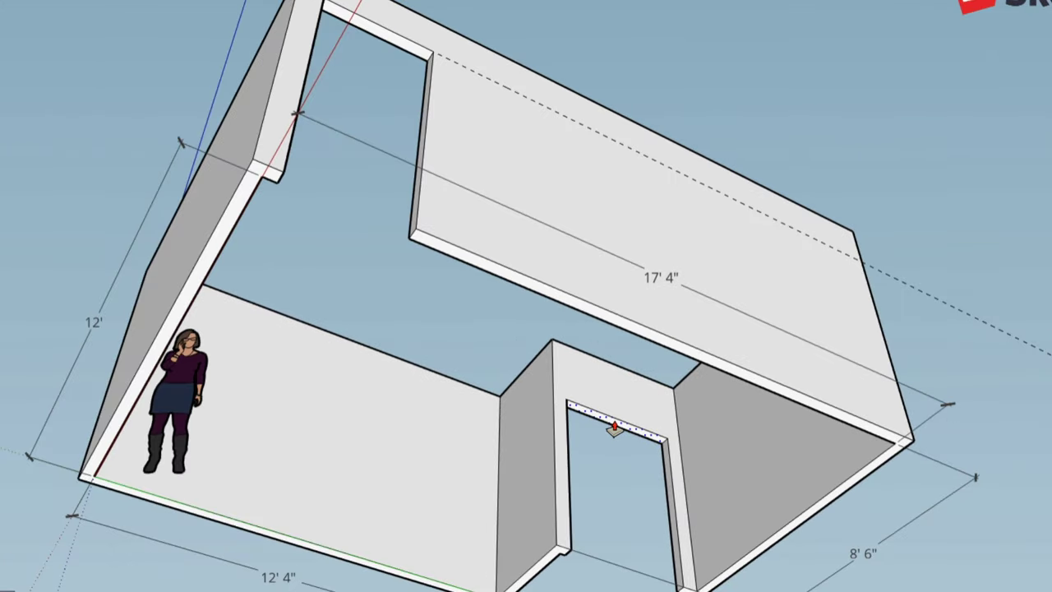
pyautogui.click(614, 428)
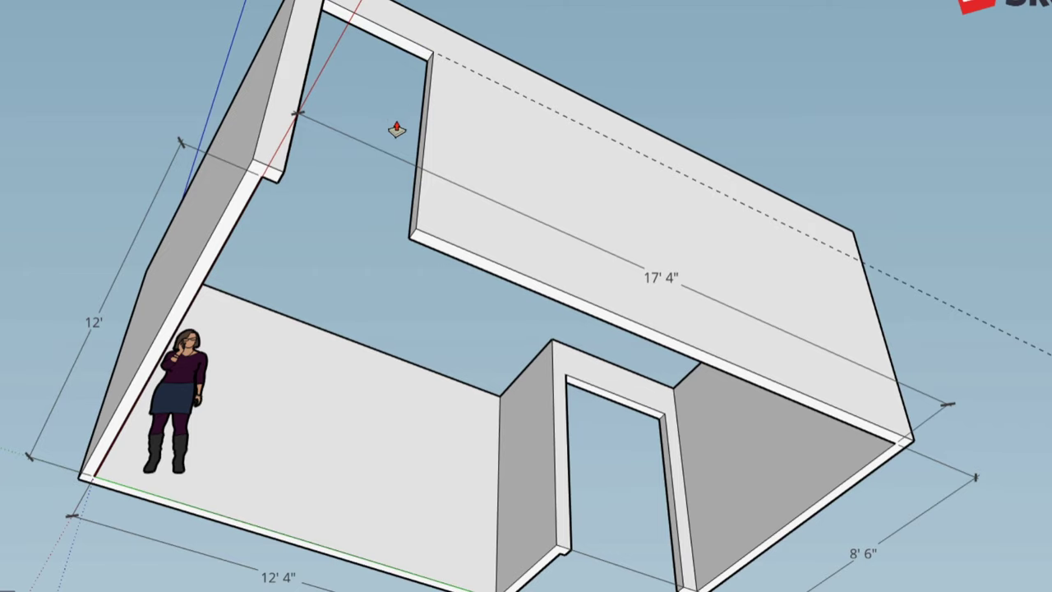
# Place a vertical Tape Measure guide on the end wall beside the closet, from its far corner edge to the top edge's midpoint
pyautogui.press('o')
pyautogui.moveTo(534, 105); pyautogui.dragTo(624, 265)
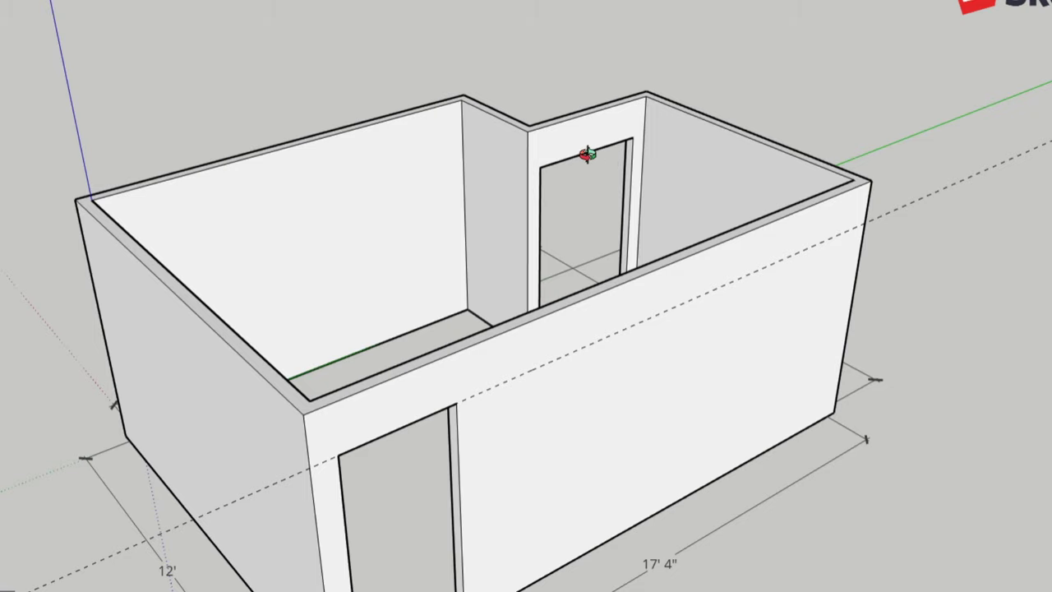
pyautogui.moveTo(586, 154); pyautogui.dragTo(601, 244)
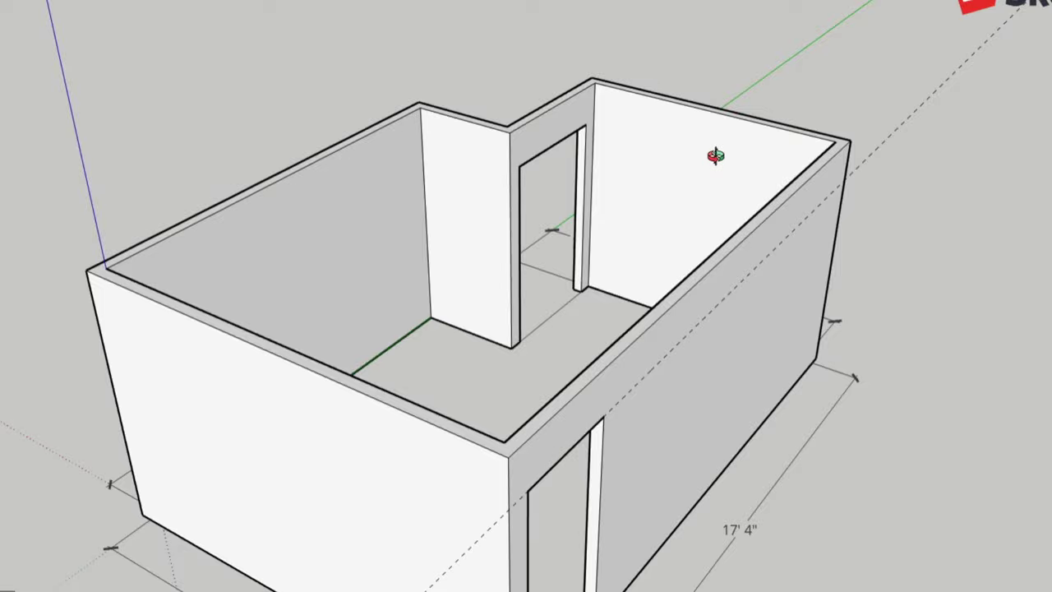
pyautogui.moveTo(716, 156)
pyautogui.mouseDown()
pyautogui.moveTo(697, 208)
pyautogui.moveTo(817, 170)
pyautogui.moveTo(476, 206)
pyautogui.moveTo(873, 261)
pyautogui.moveTo(880, 169)
pyautogui.mouseUp()
pyautogui.scroll(3, 678, 106)
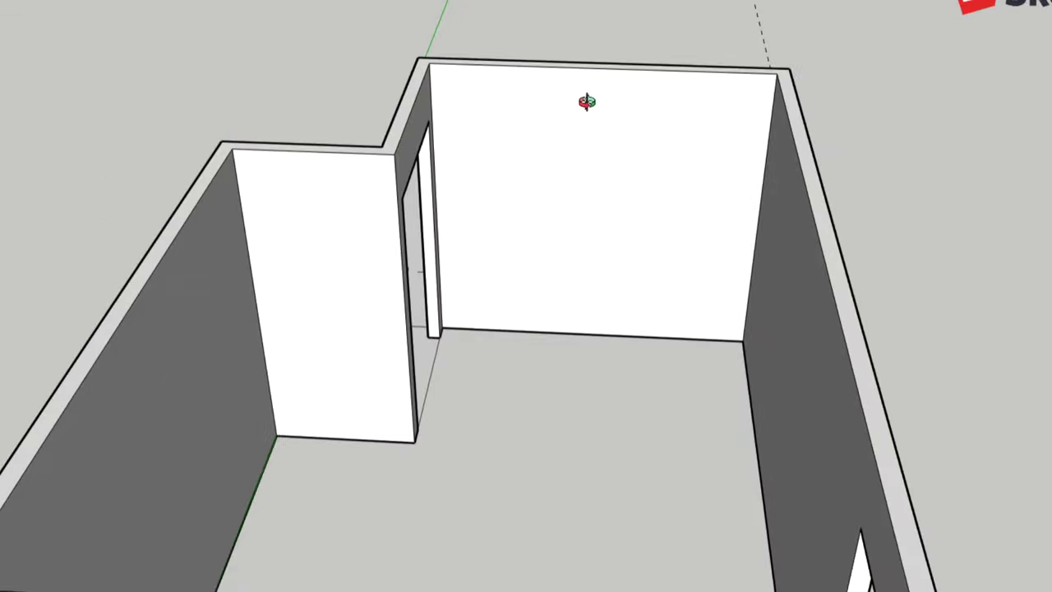
pyautogui.scroll(2, 587, 101)
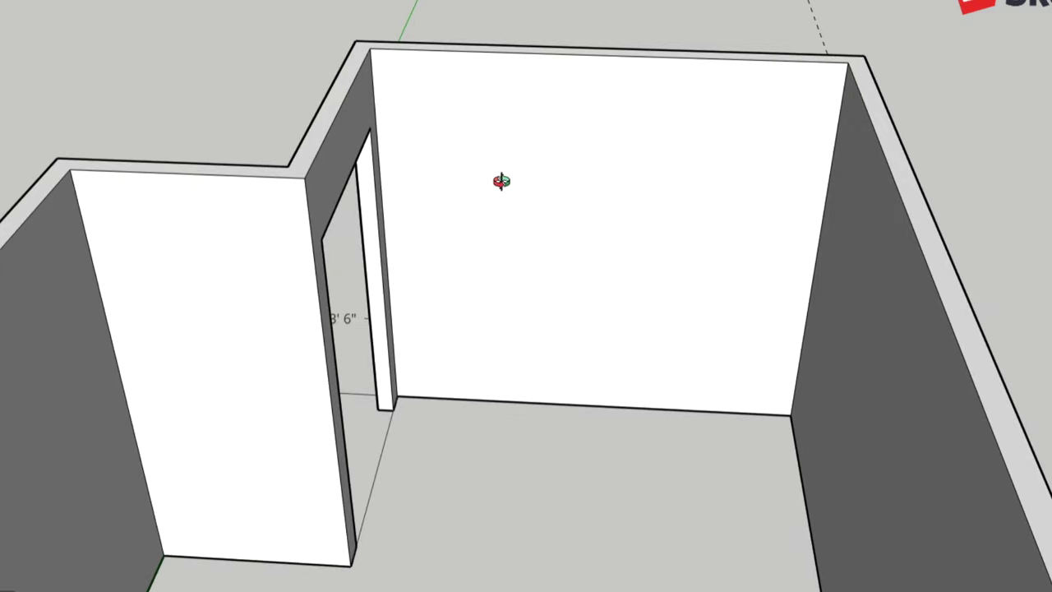
pyautogui.scroll(1, 538, 176)
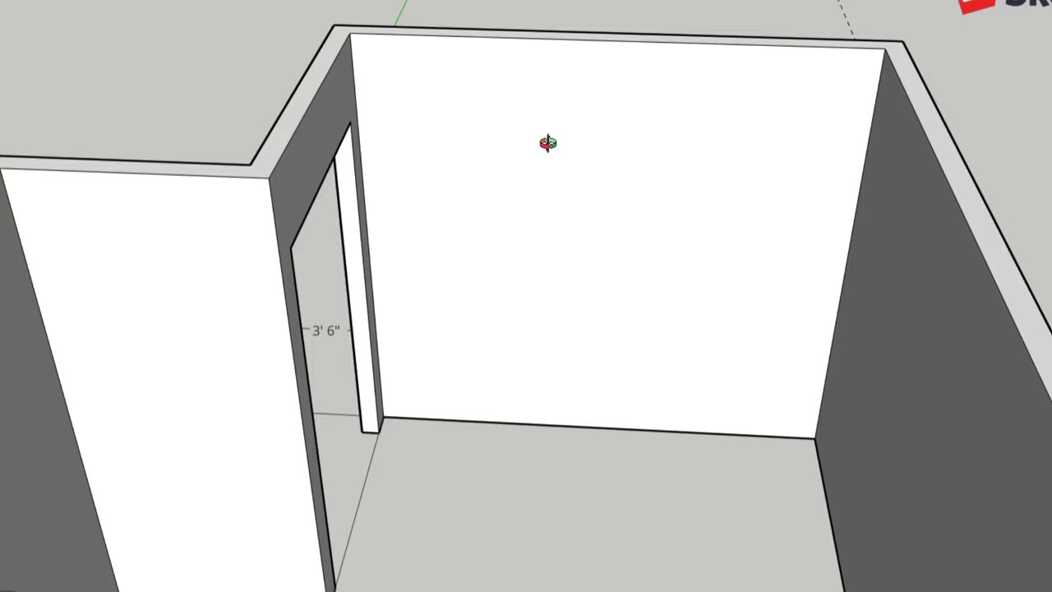
pyautogui.press('t')
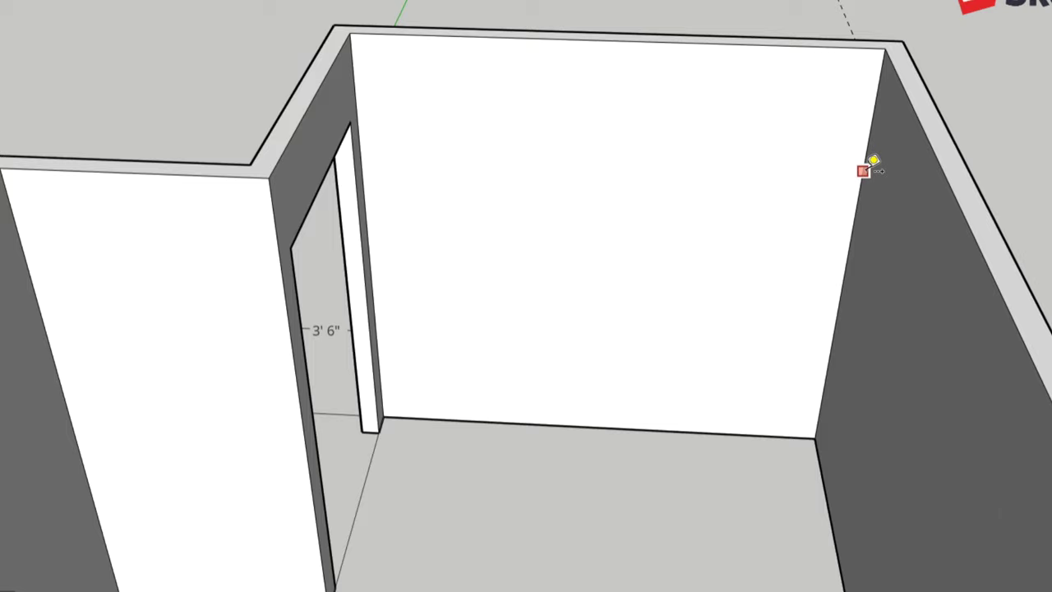
pyautogui.click(863, 170)
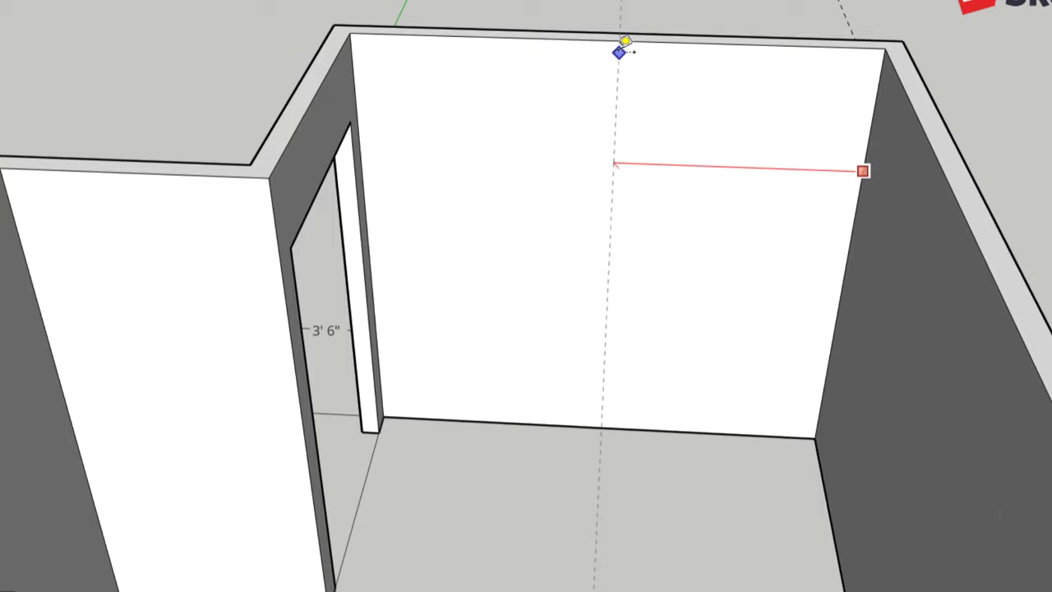
pyautogui.click(616, 32)
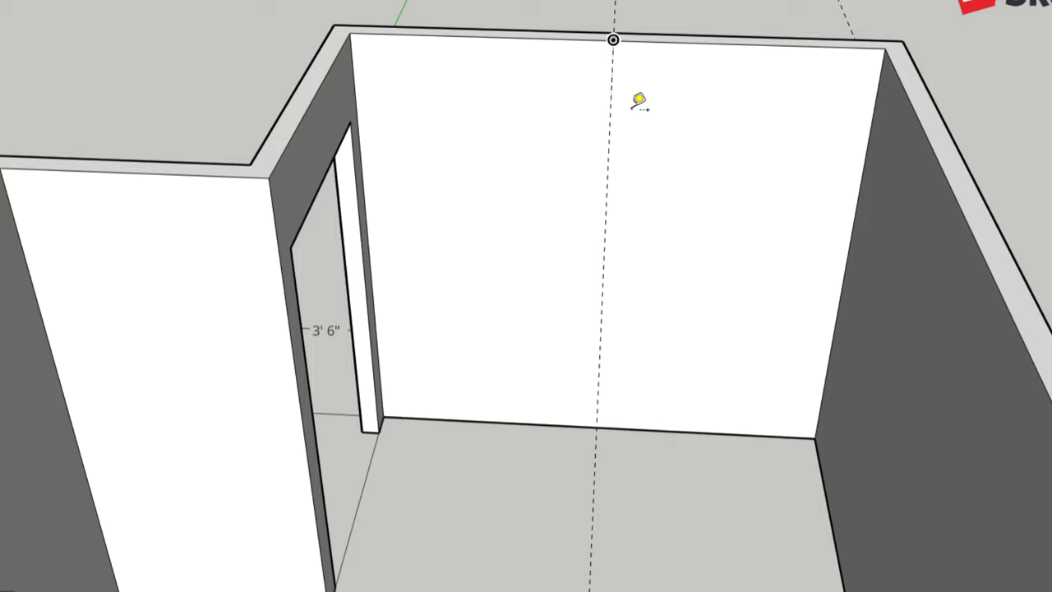
# Place one vertical guide on each side of the end wall's centre guide, equally spaced and 3' apart
pyautogui.click(599, 336)
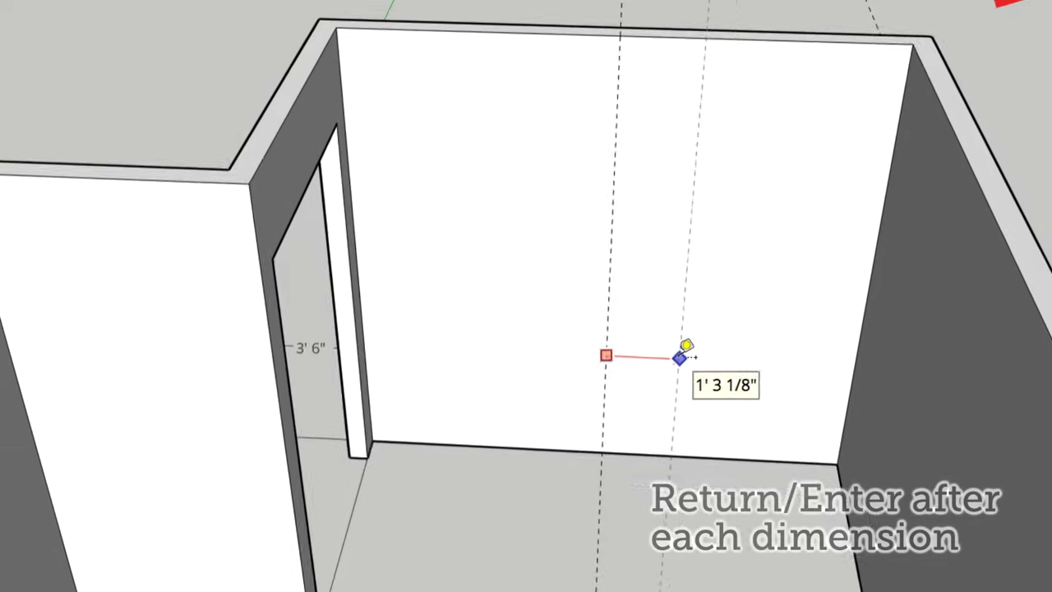
pyautogui.click(673, 338)
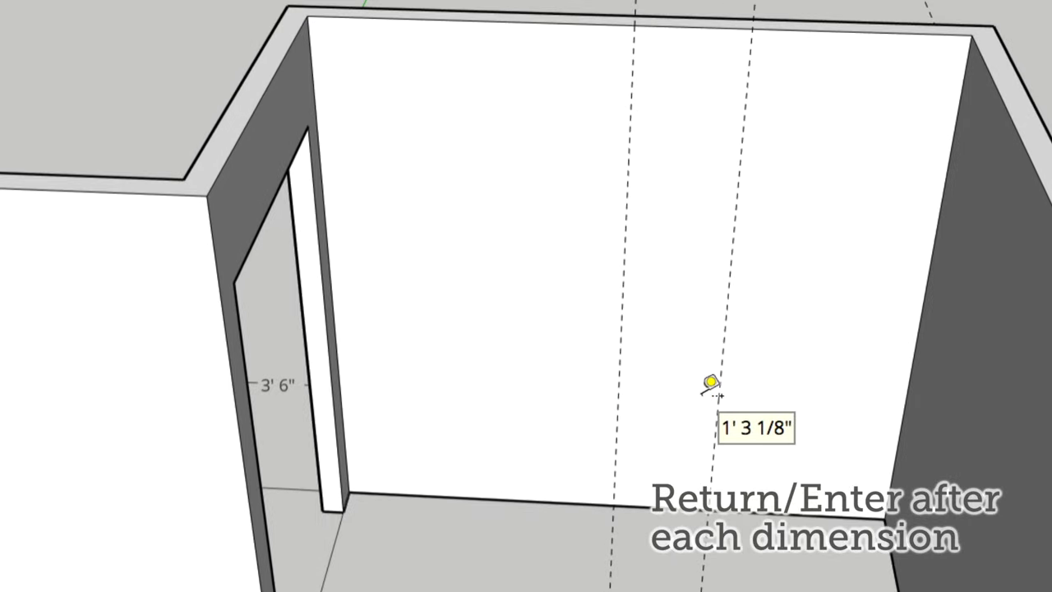
pyautogui.click(617, 399)
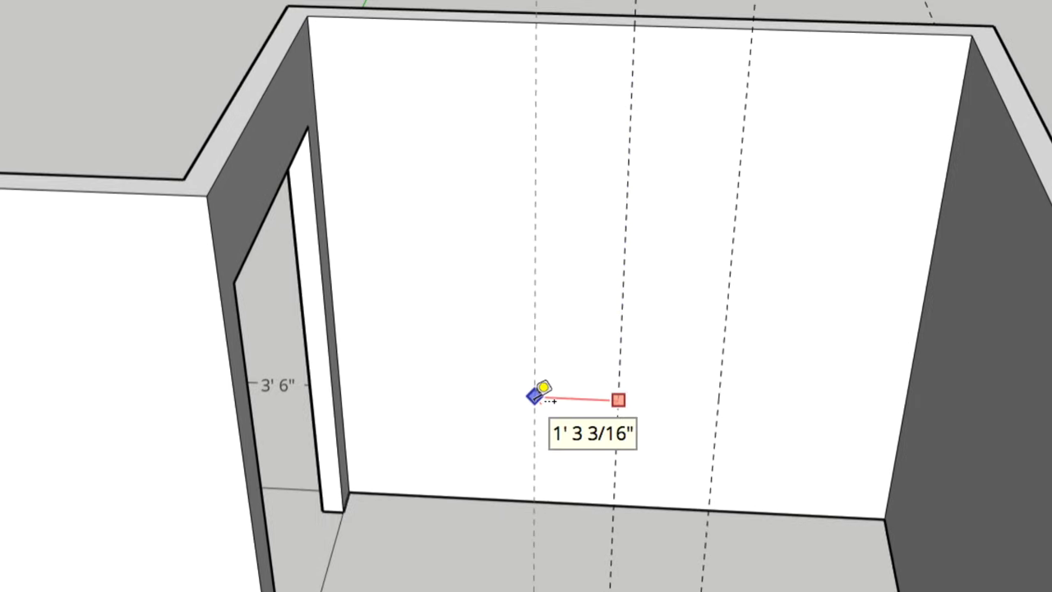
pyautogui.press('Return')
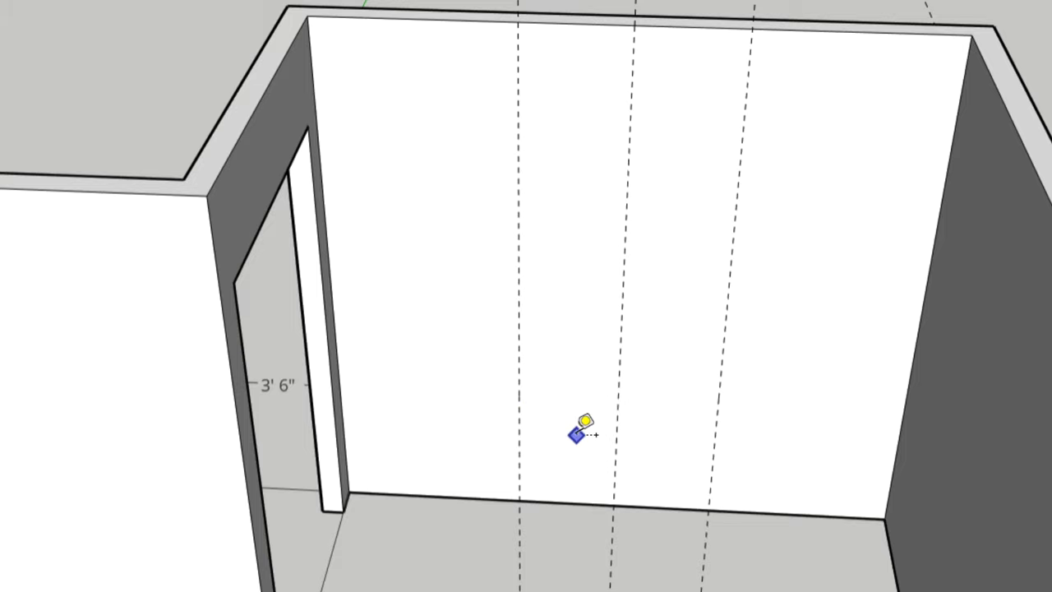
# Draw a window rectangle 48" high and 3' wide between the outer guides, its top level with the closet opening's top corner
pyautogui.press('r')
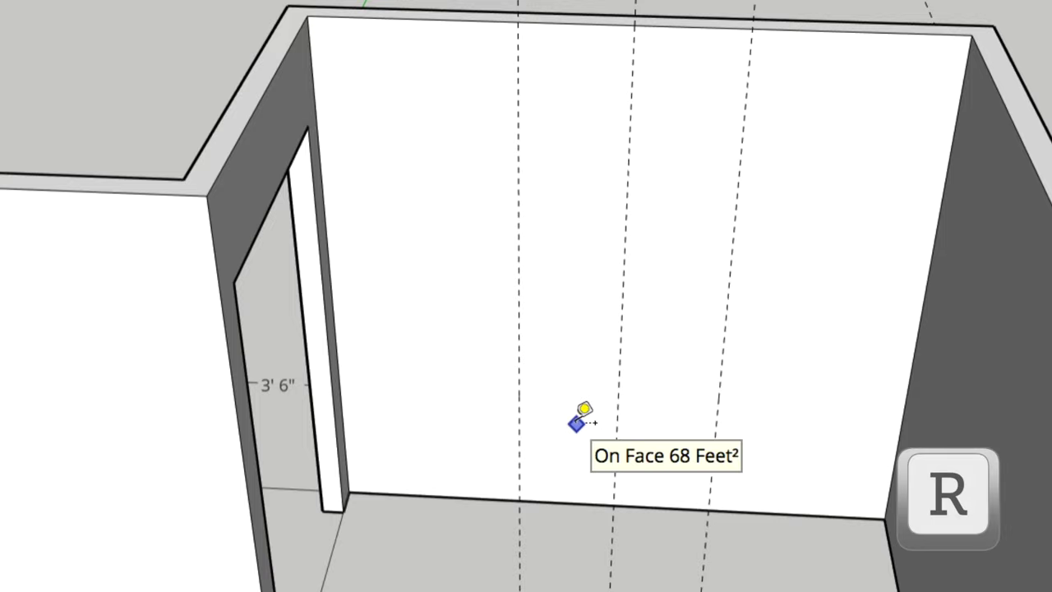
pyautogui.press('r')
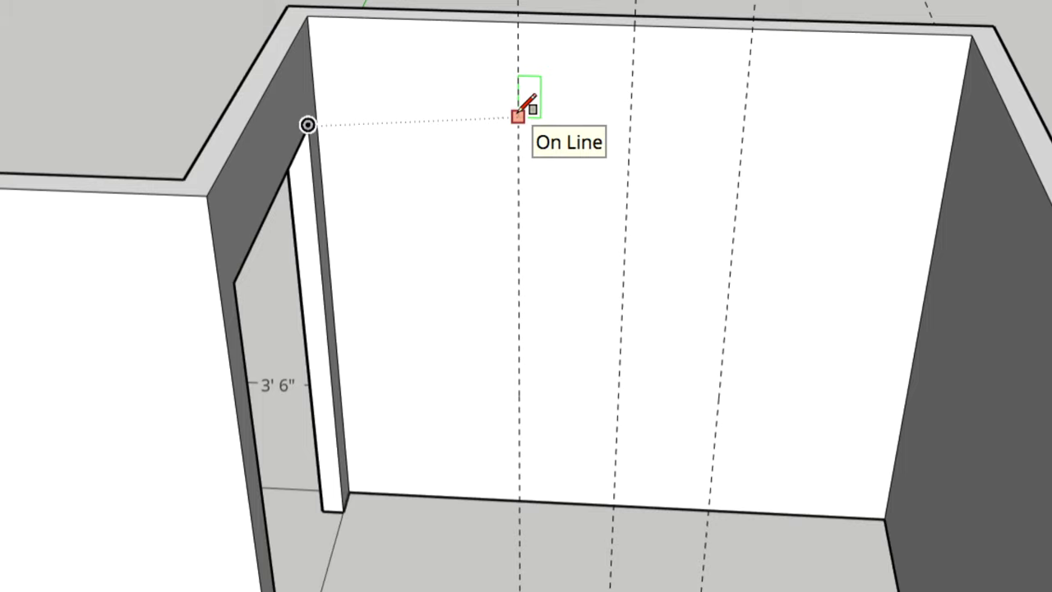
pyautogui.click(518, 115)
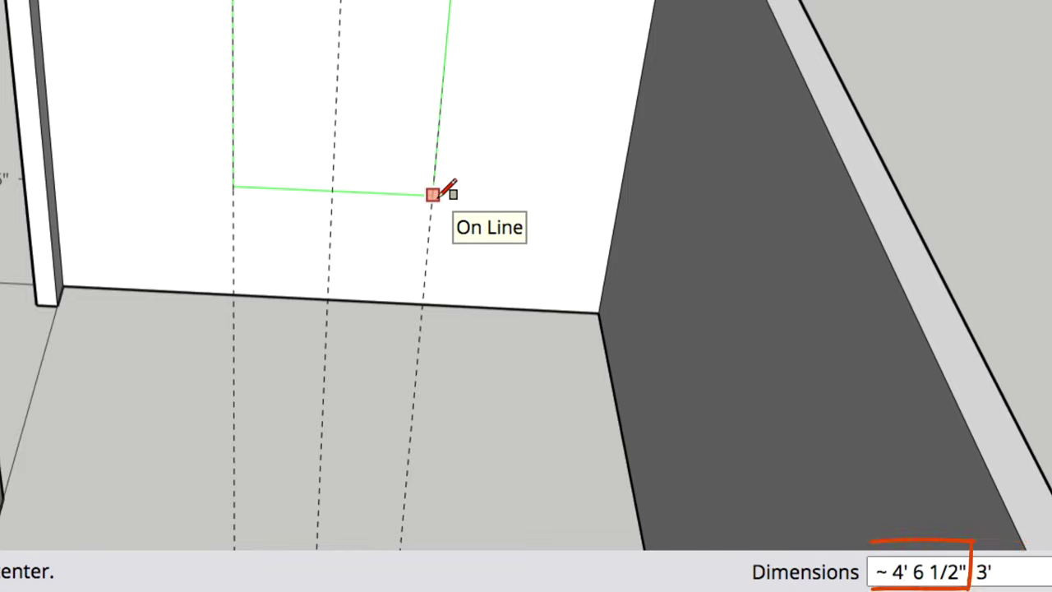
pyautogui.write('4')
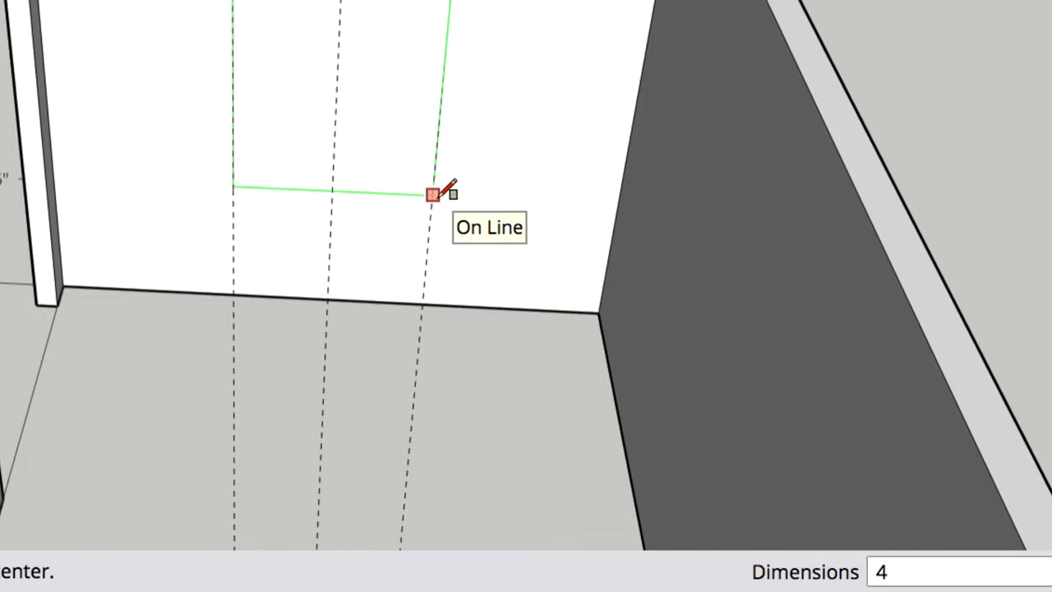
pyautogui.write('8')
pyautogui.press('Return')
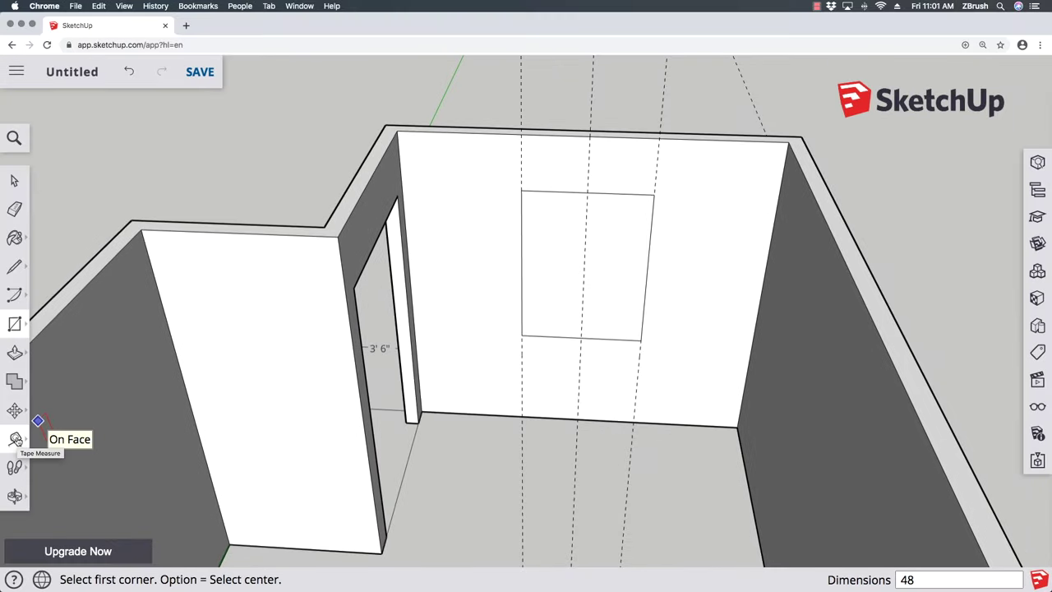
# Measure the height of the window rectangle along its side edge on the end wall with the Tape Measure
pyautogui.press('t')
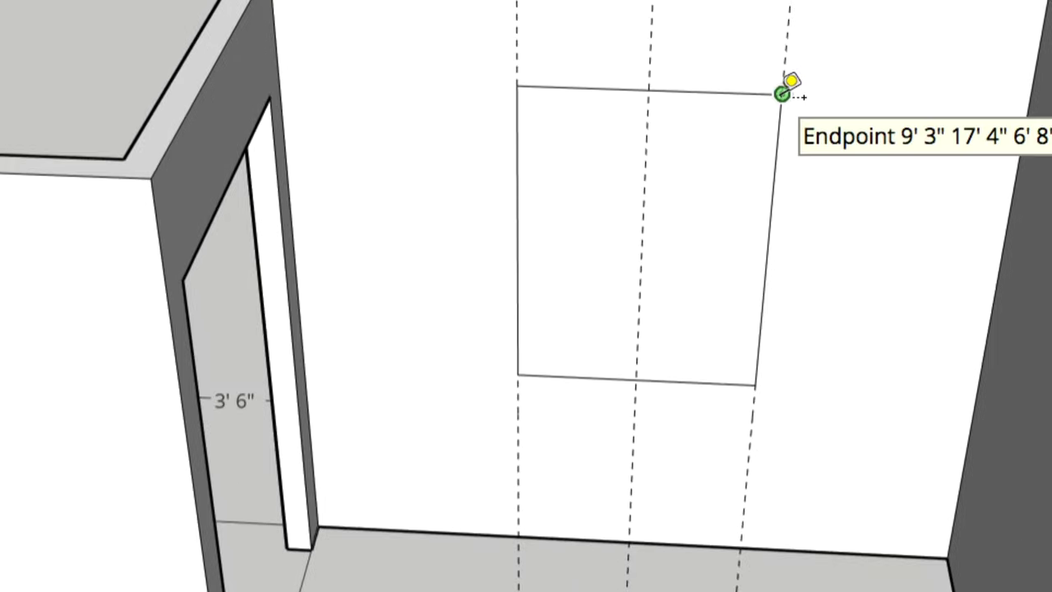
pyautogui.click(782, 93)
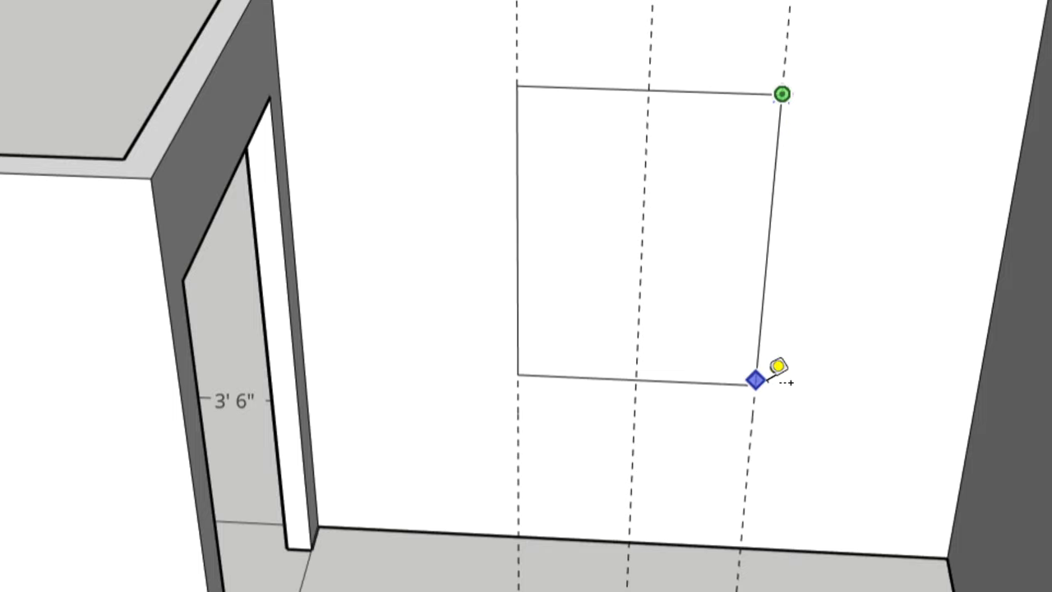
pyautogui.moveTo(772, 373)
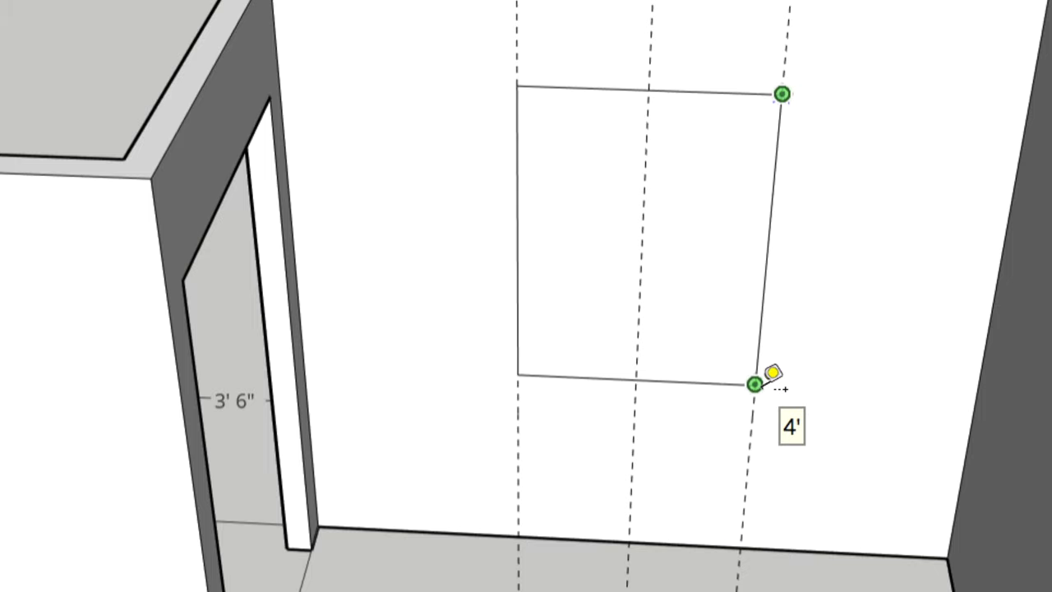
pyautogui.press('space')
# Try to push the window rectangle outward past the end wall's outer face, undo it, and clear the selection
pyautogui.scroll(-2, 747, 393)
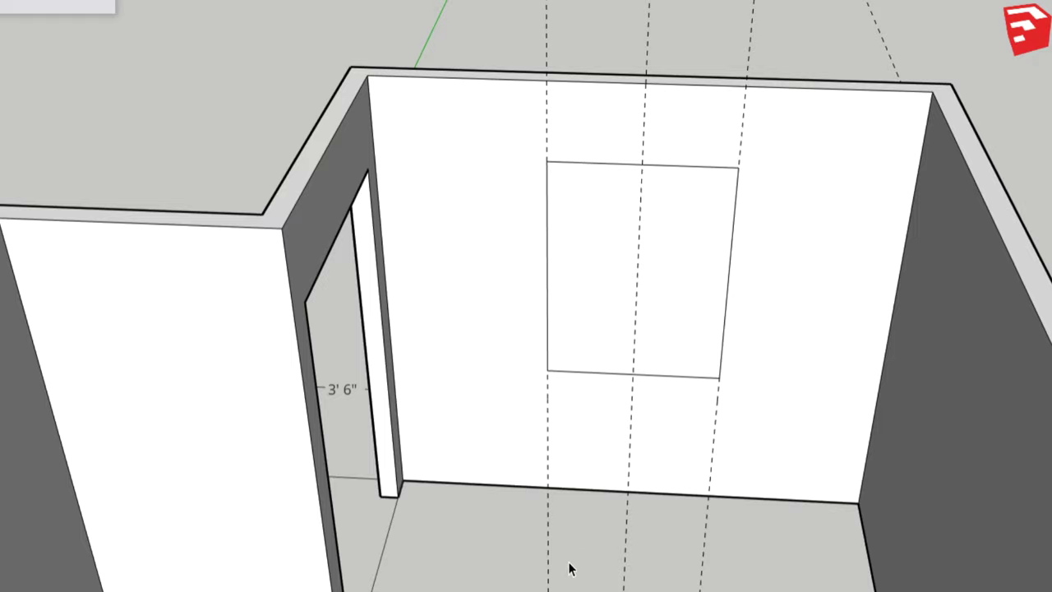
pyautogui.press('p')
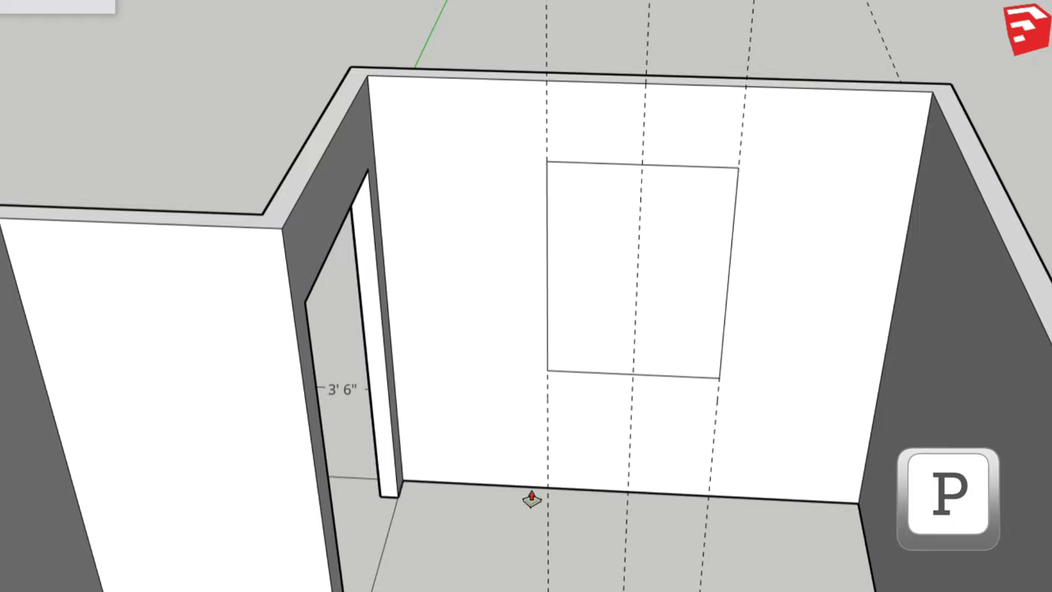
pyautogui.click(687, 335)
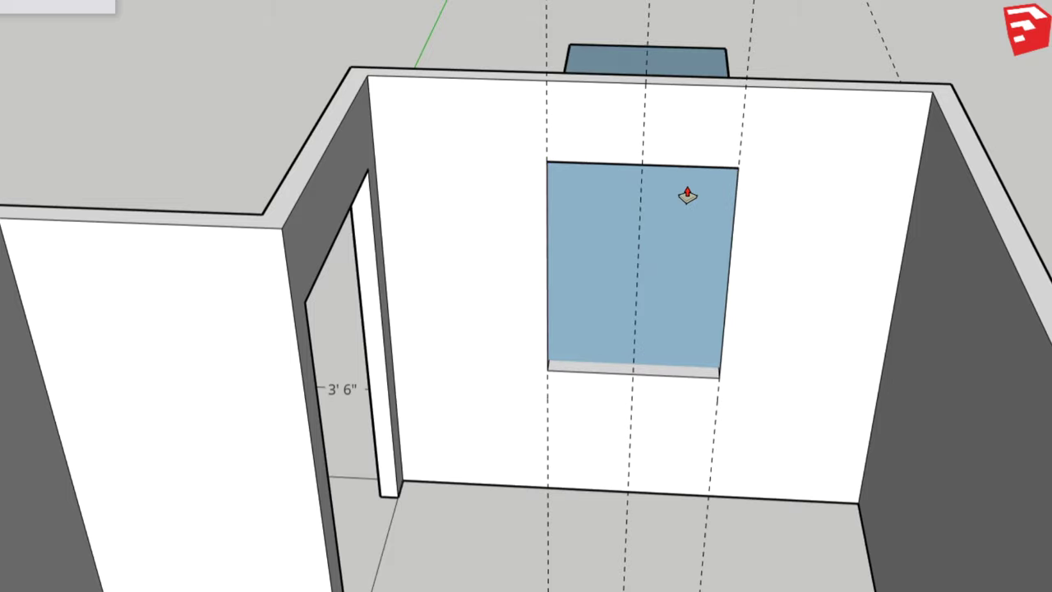
pyautogui.click(681, 233)
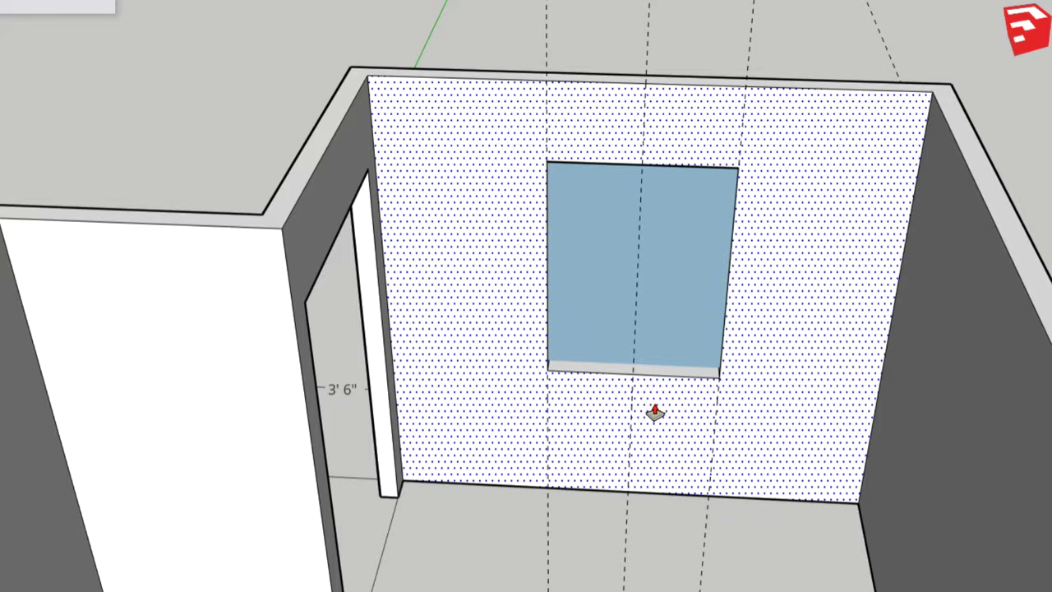
pyautogui.press('o')
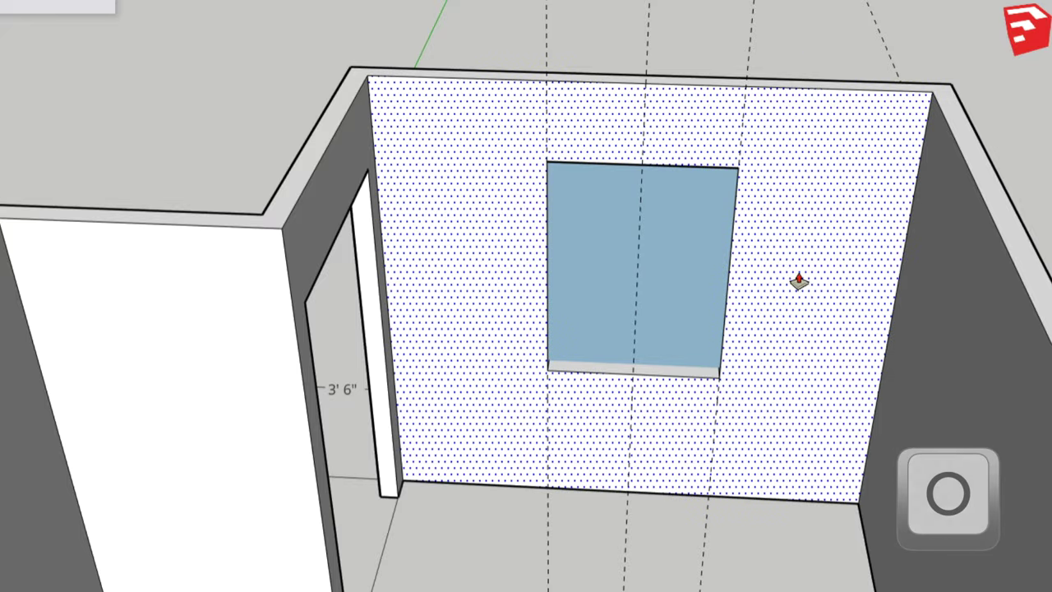
pyautogui.moveTo(838, 190); pyautogui.dragTo(775, 262)
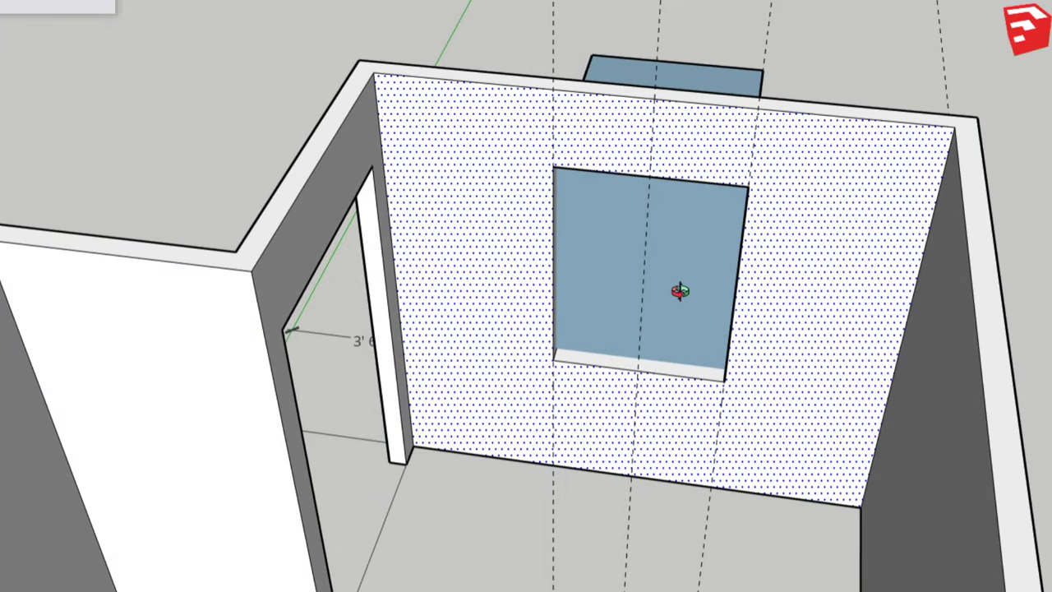
pyautogui.press('p')
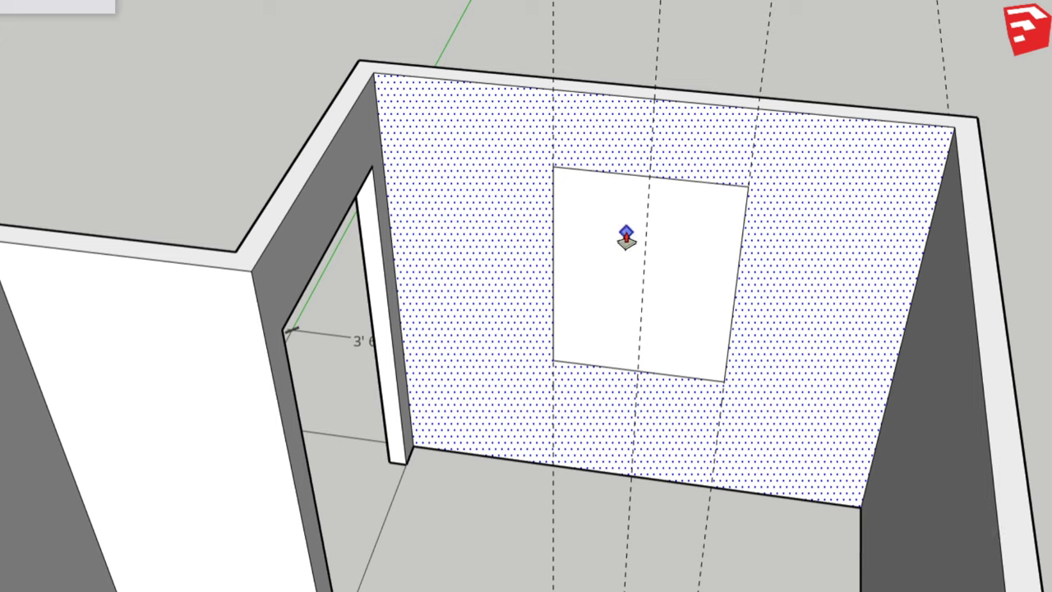
pyautogui.press('space')
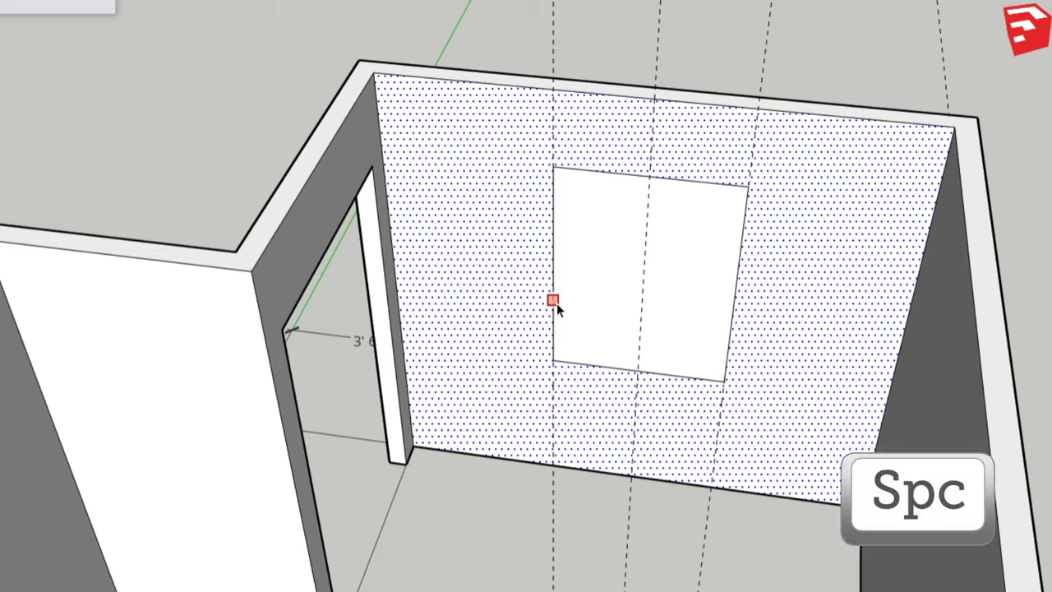
pyautogui.click(526, 560)
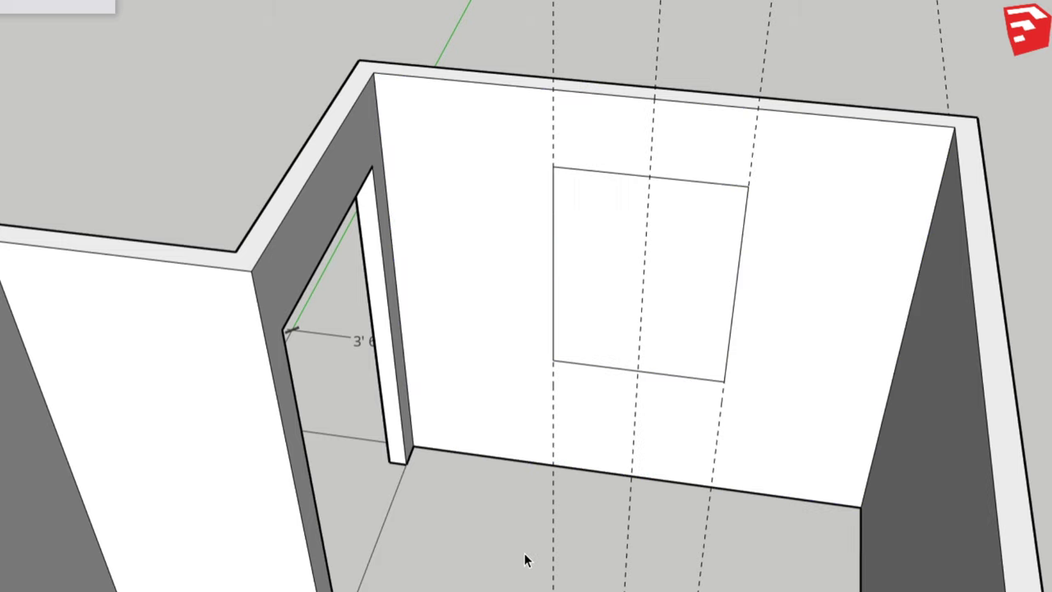
# Push/Pull the window rectangle through the end wall's thickness to cut the window opening
pyautogui.press('p')
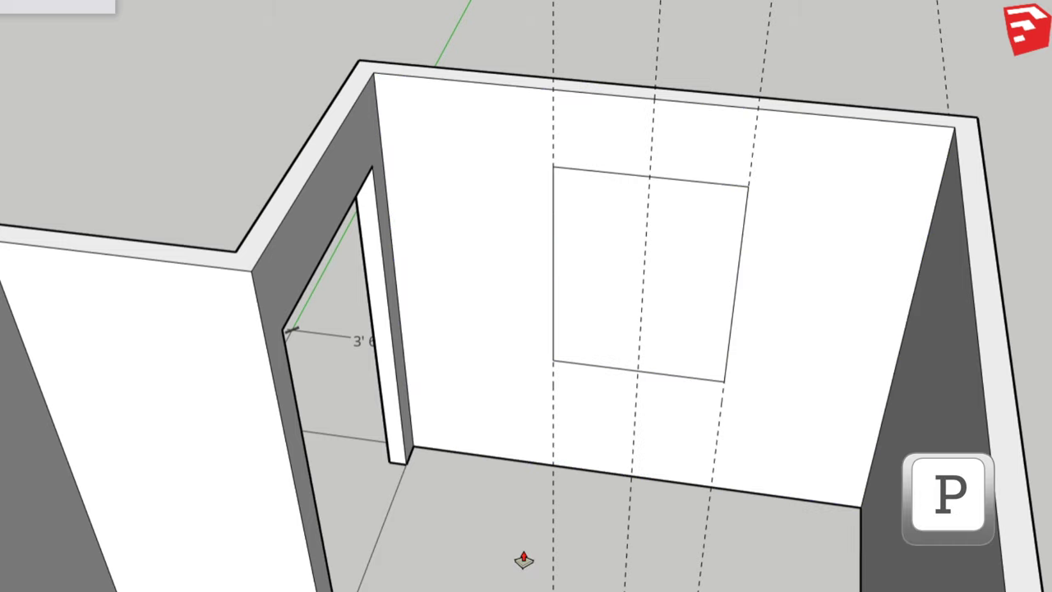
pyautogui.click(679, 335)
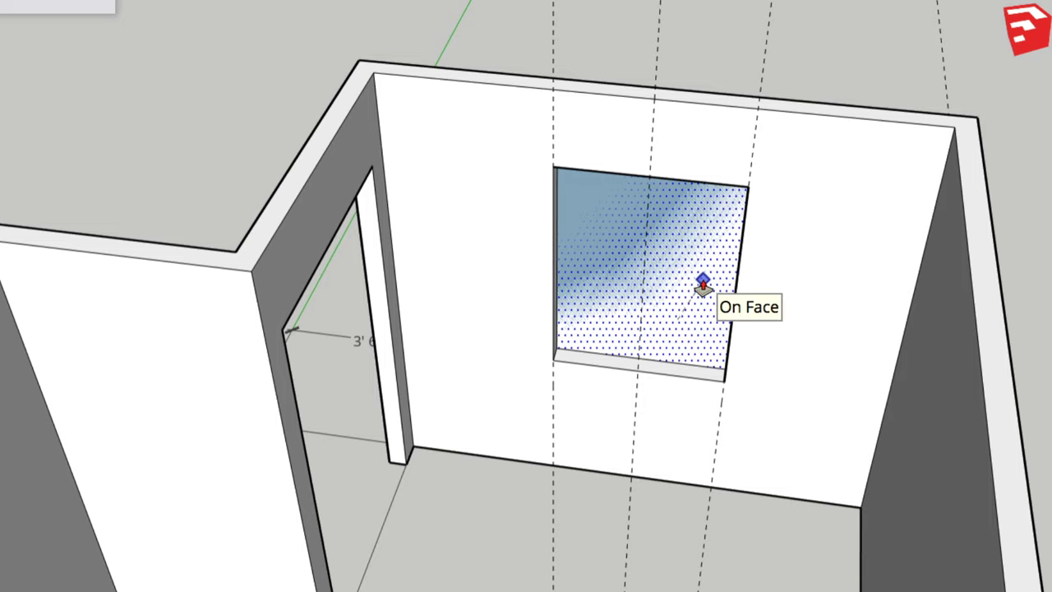
pyautogui.doubleClick(703, 284)
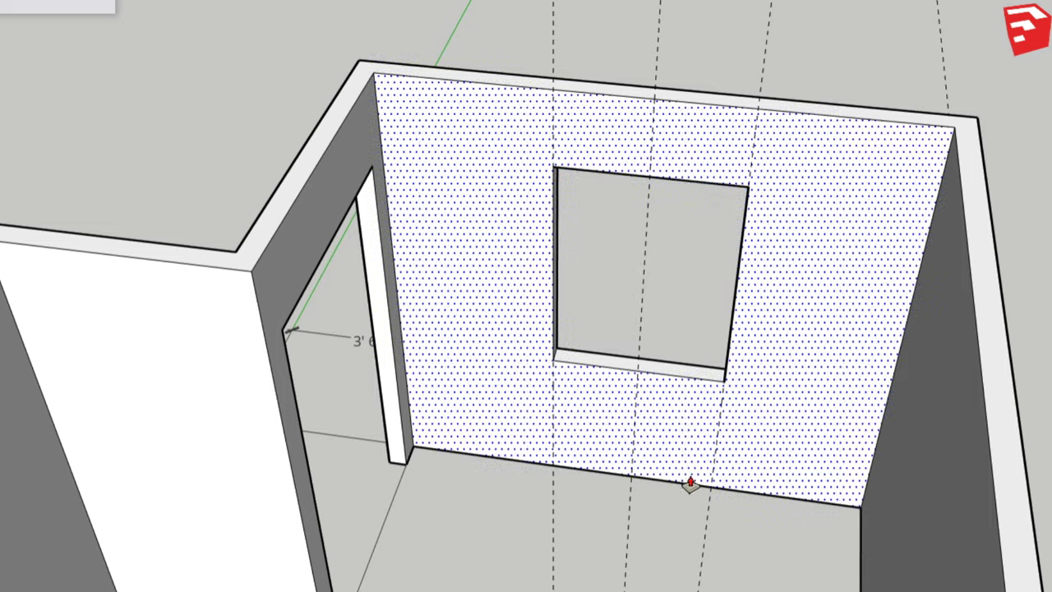
# Select the three vertical guides running through the end wall's window opening and delete them
pyautogui.moveTo(690, 489); pyautogui.dragTo(672, 475, button='middle')
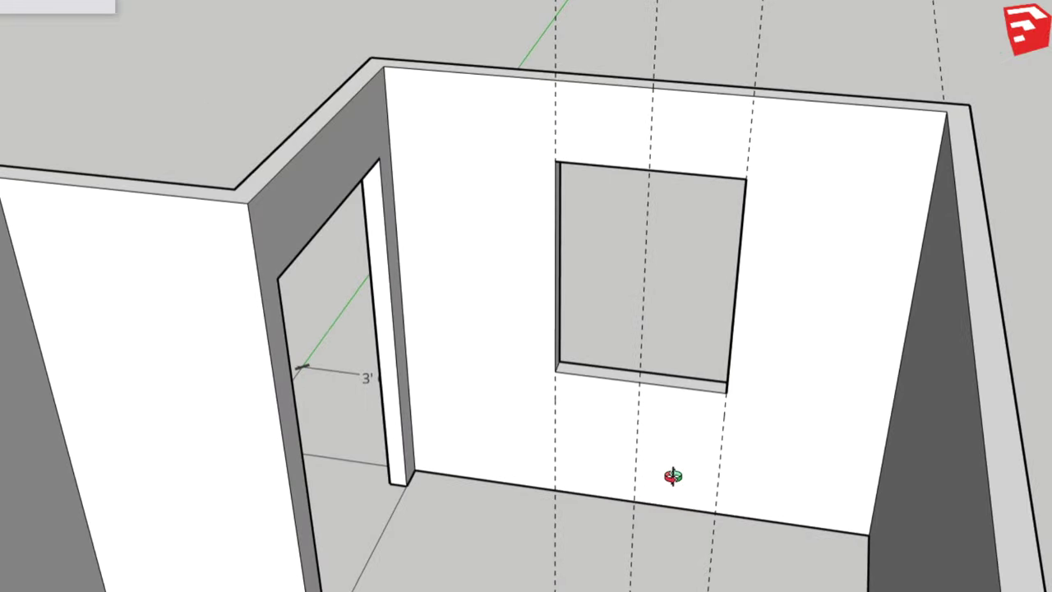
pyautogui.scroll(-5, 672, 476)
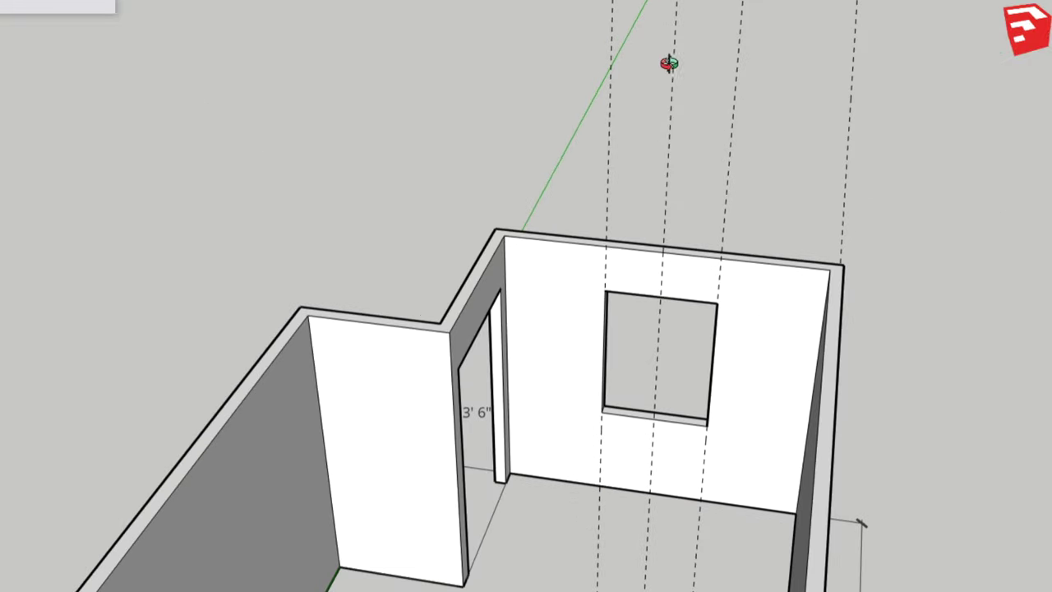
pyautogui.press('space')
pyautogui.moveTo(759, 191); pyautogui.dragTo(587, 32)
pyautogui.press('Delete')
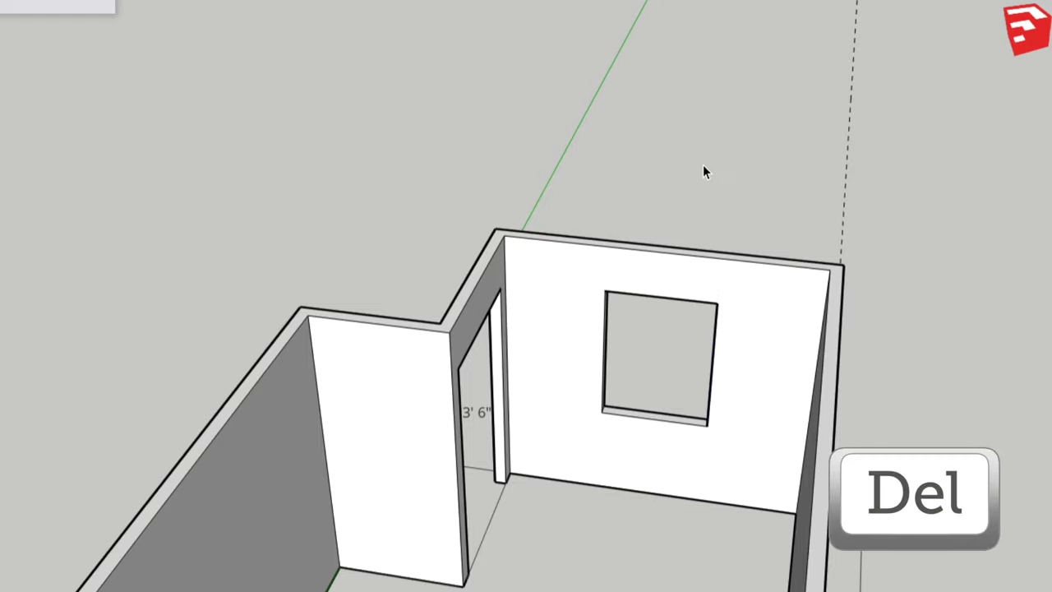
# Place a vertical Tape Measure guide on the long wall behind the figure, from its corner edge to the top edge's midpoint
pyautogui.moveTo(702, 169); pyautogui.dragTo(450, 292, button='middle')
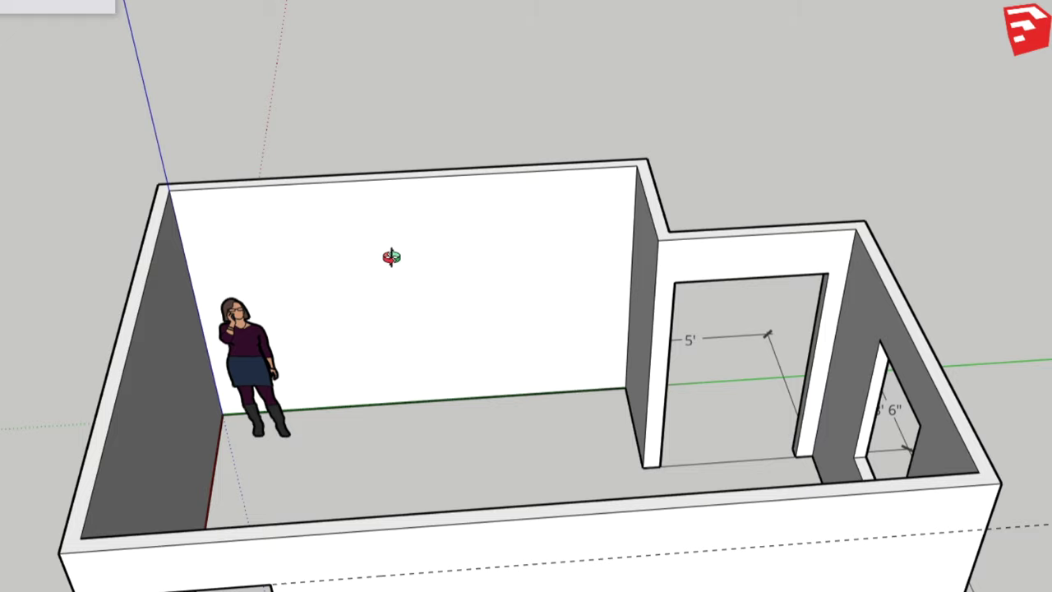
pyautogui.scroll(3, 393, 257)
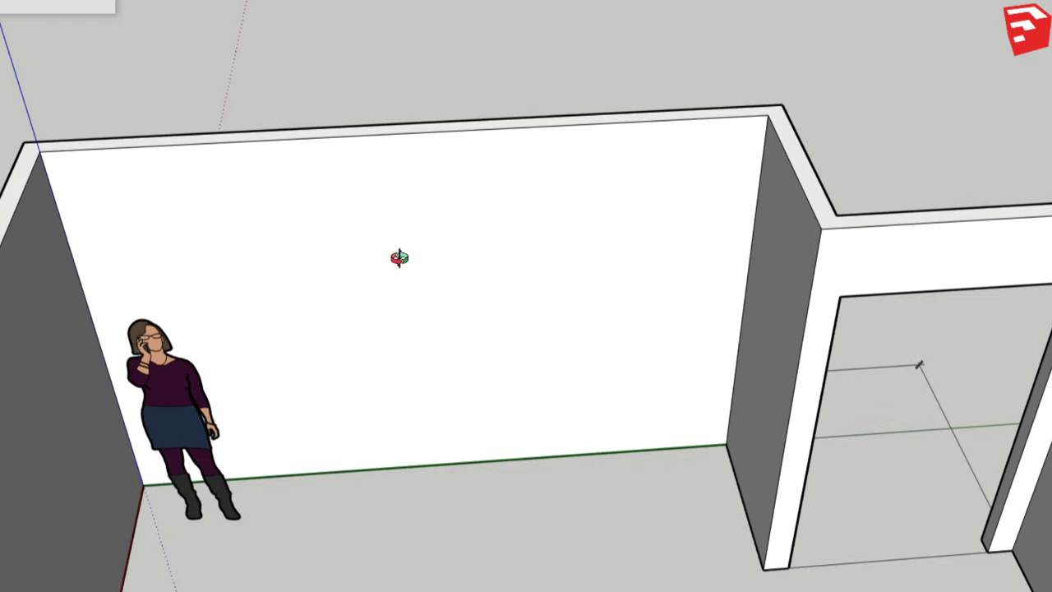
pyautogui.press('t')
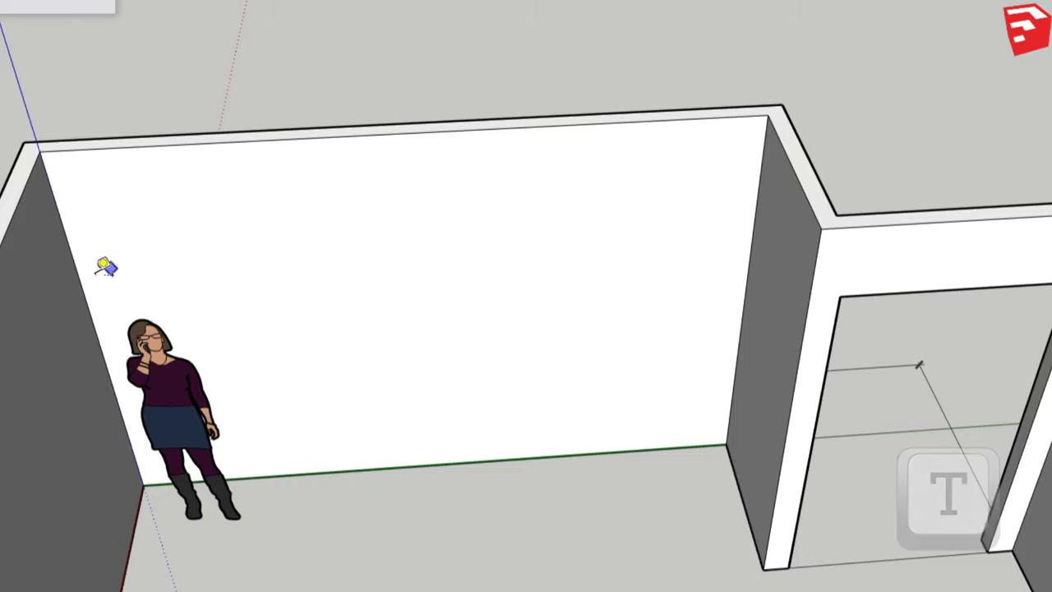
pyautogui.click(79, 282)
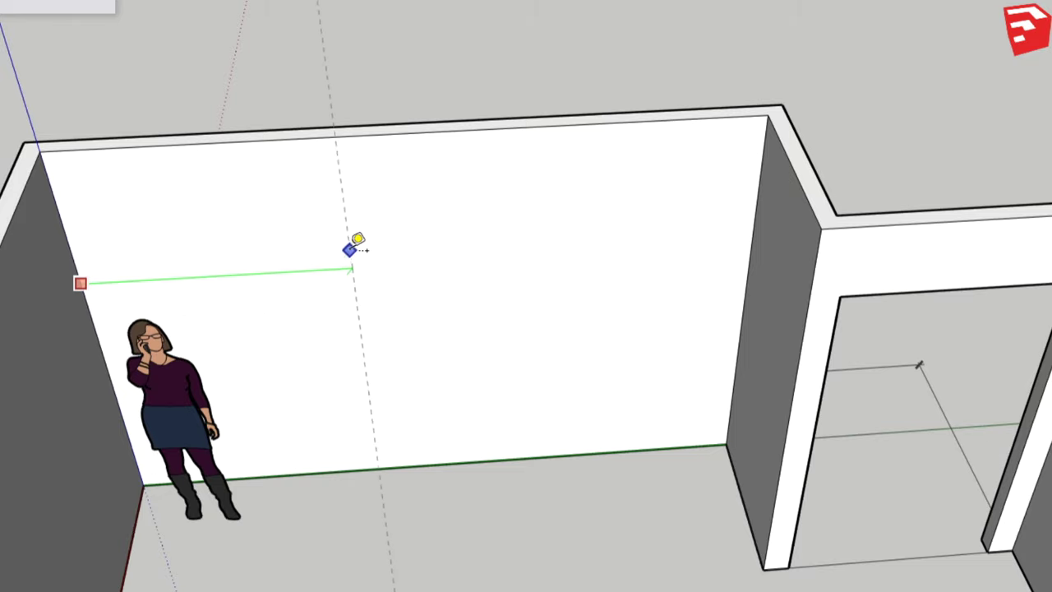
pyautogui.click(415, 130)
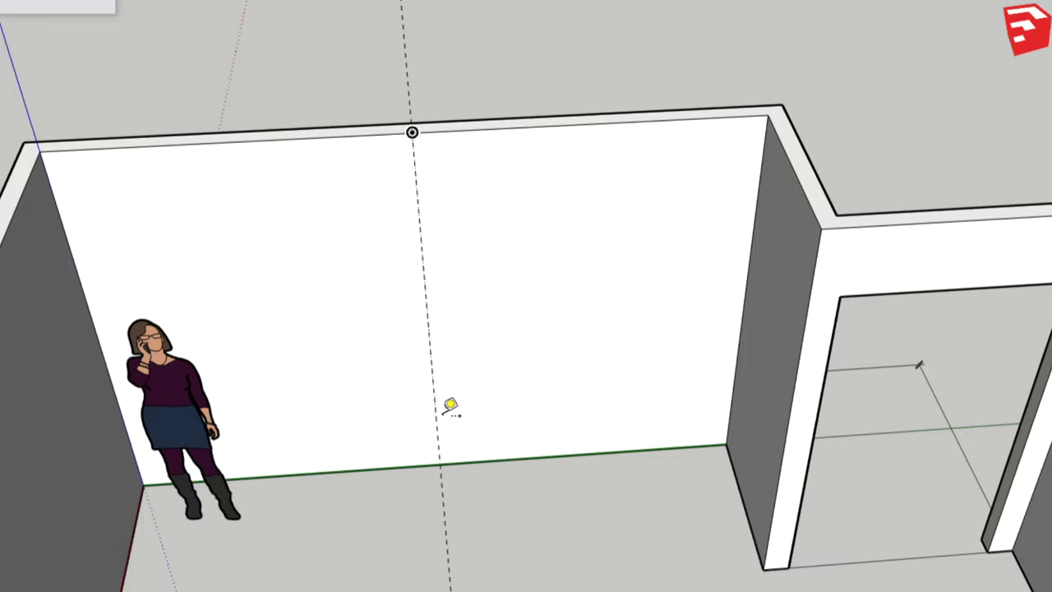
# Place one vertical guide 8" away on each side of the long wall's centre guide
pyautogui.click(434, 402)
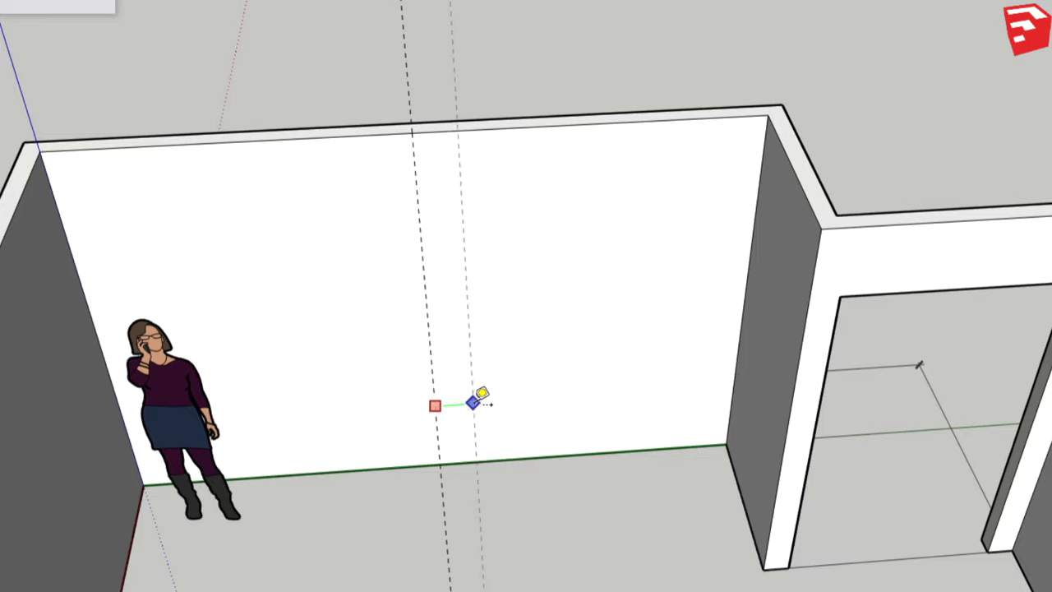
pyautogui.write('8')
pyautogui.press('Return')
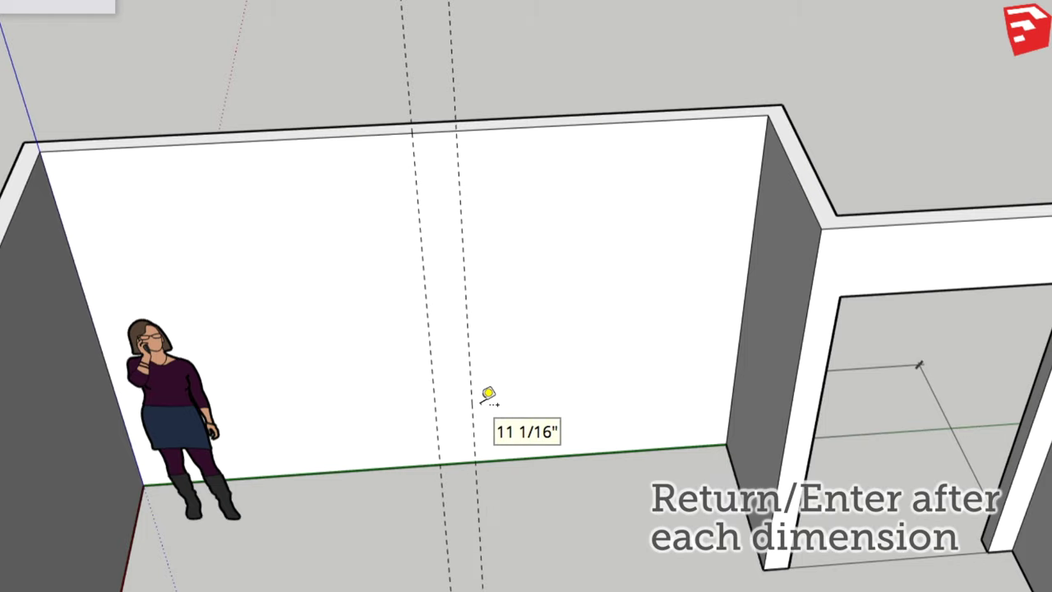
pyautogui.click(437, 408)
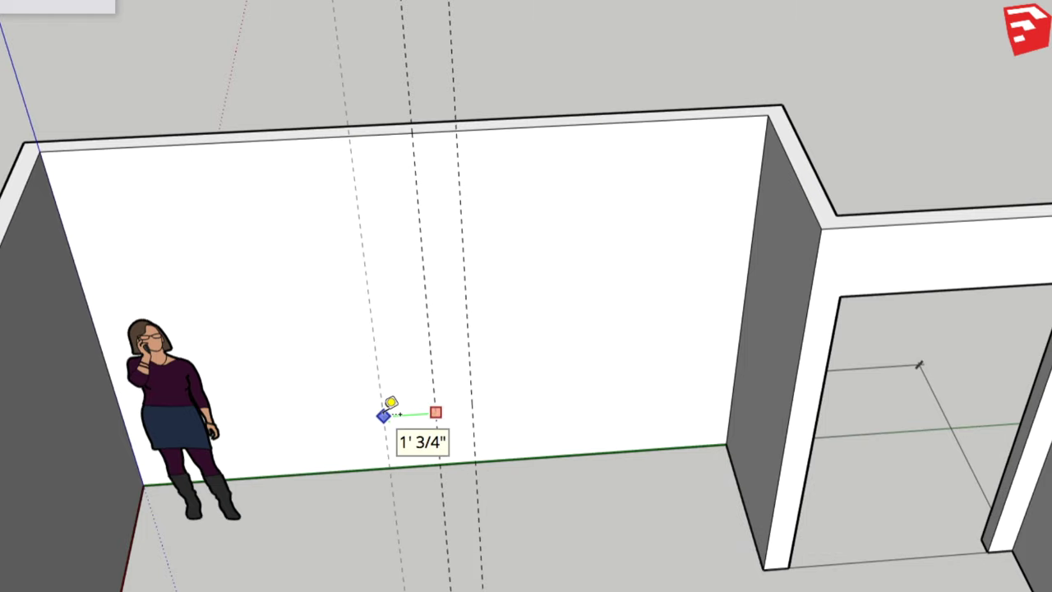
pyautogui.click(390, 403)
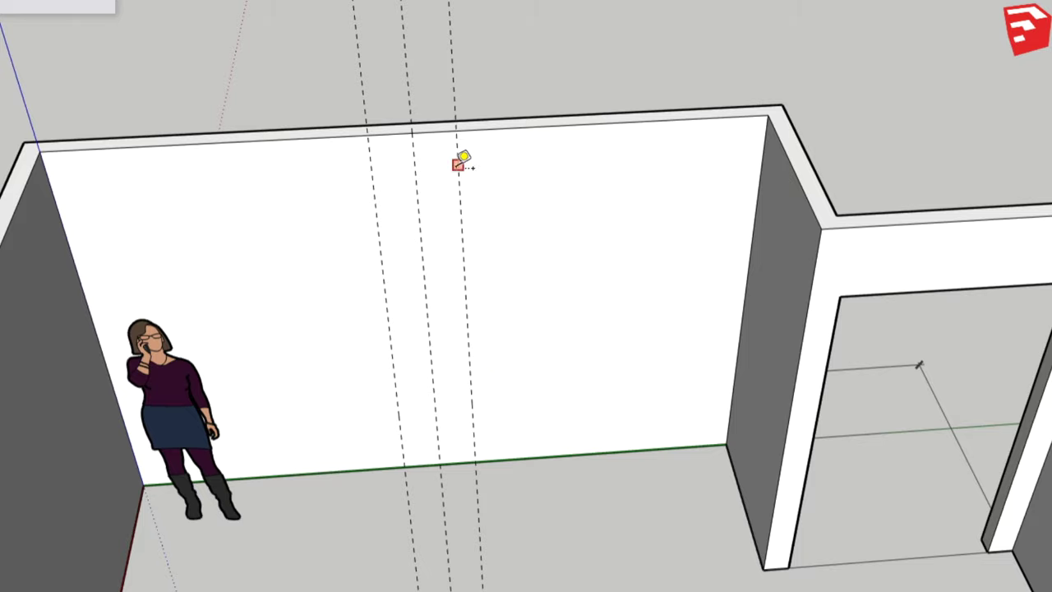
# Place one more vertical guide outward from each inner guide at equal distances, marking two equal window widths
pyautogui.click(459, 194)
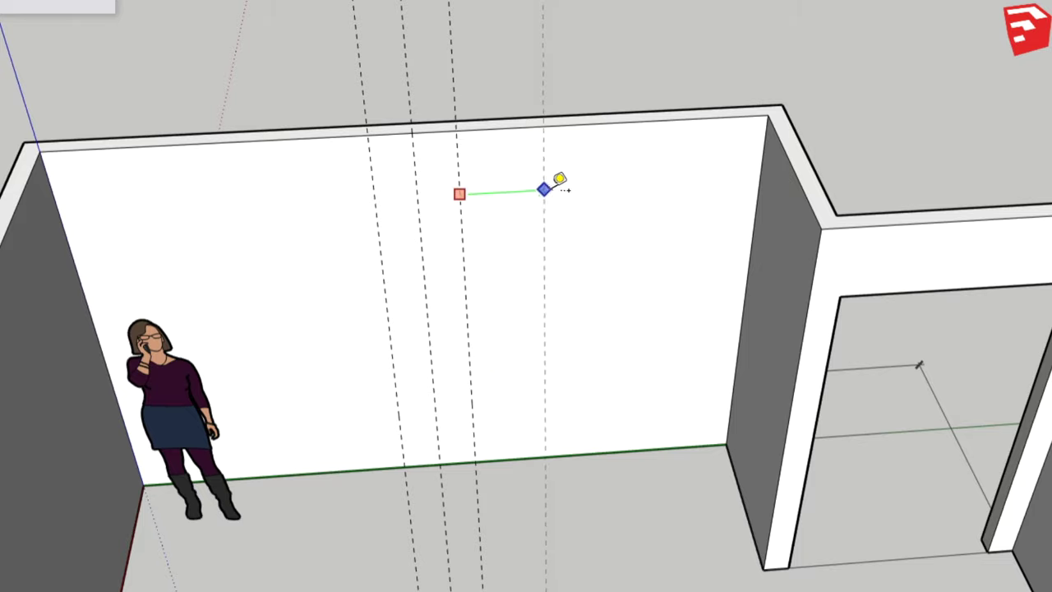
pyautogui.click(594, 187)
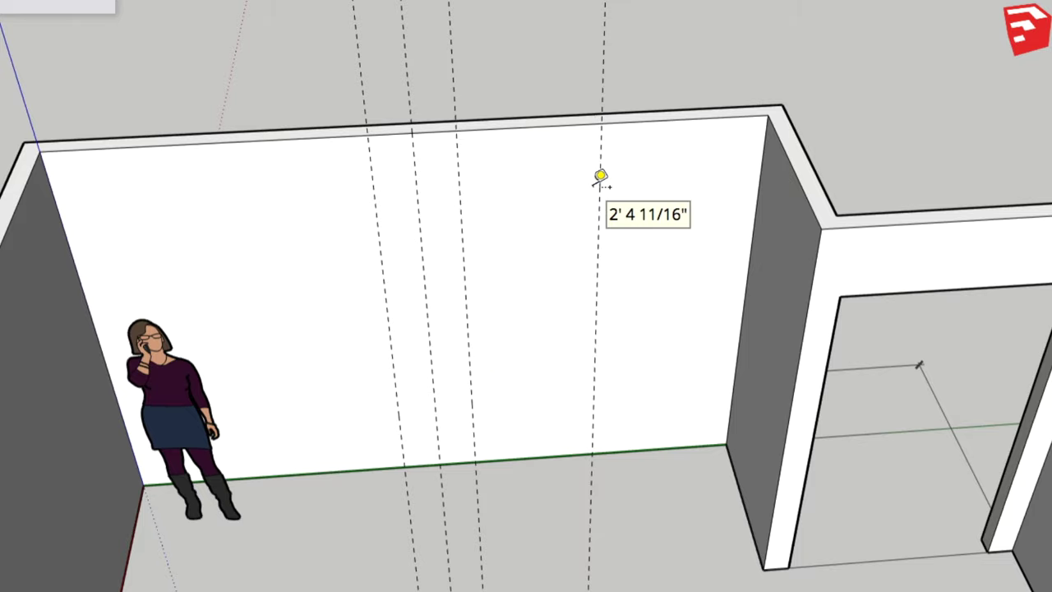
pyautogui.click(375, 217)
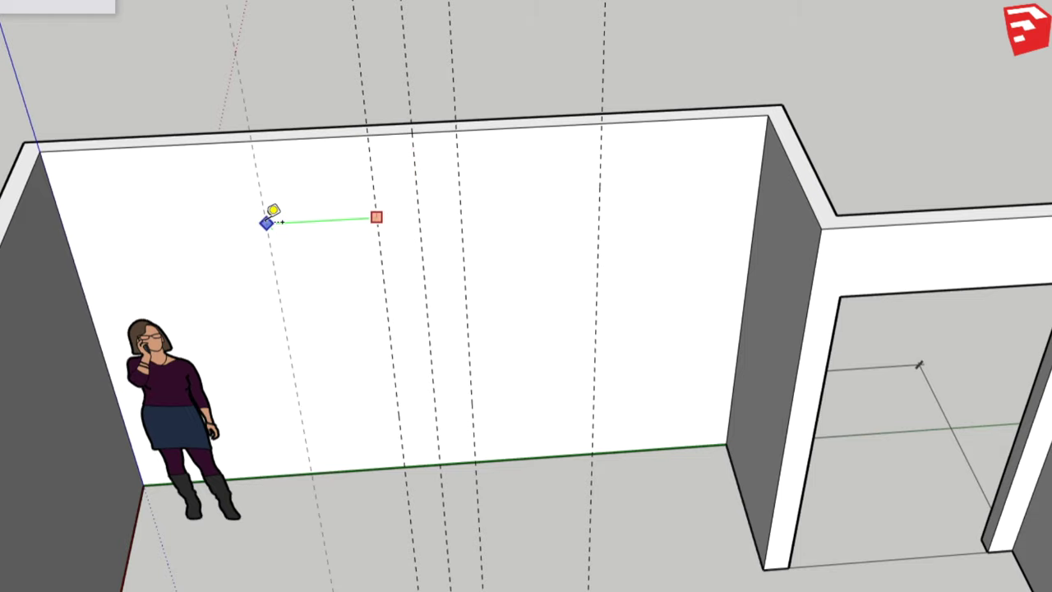
pyautogui.click(265, 222)
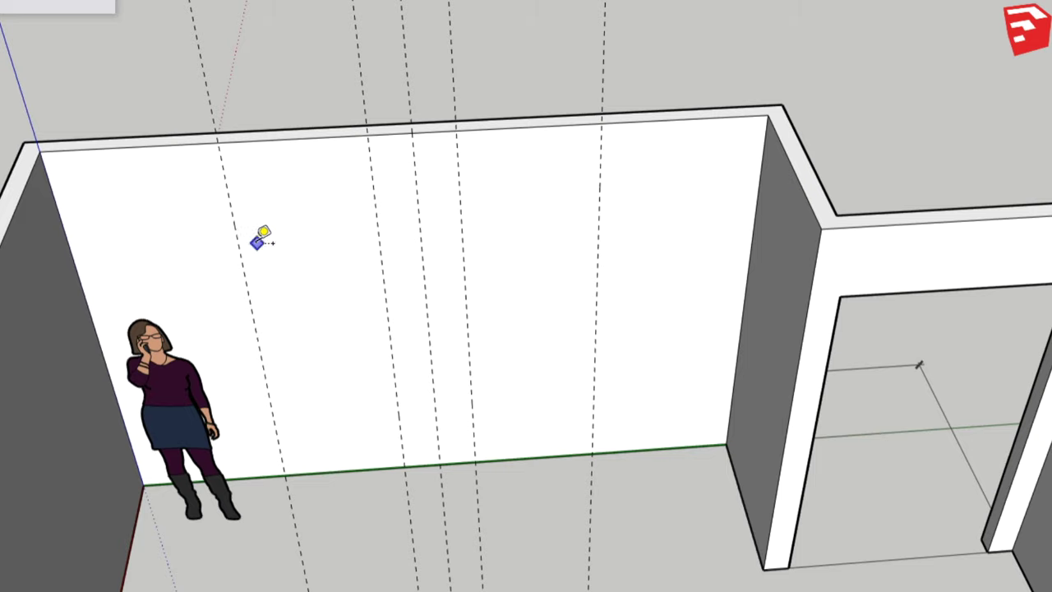
# Place a horizontal guide high on the long wall, offset from the floor edge, and a second one below it for the windows' height
pyautogui.click(380, 466)
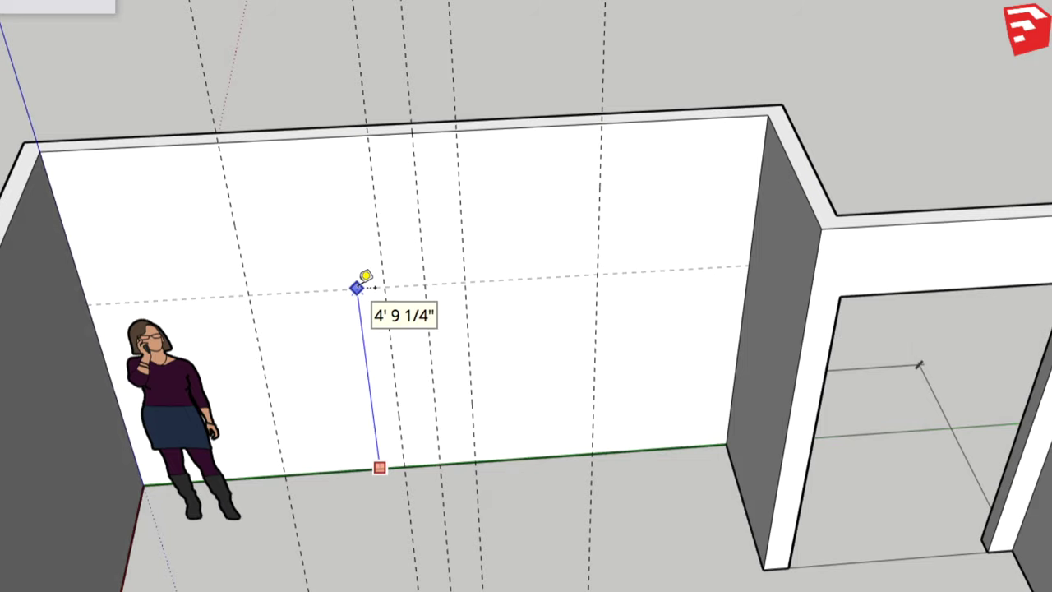
pyautogui.press('Return')
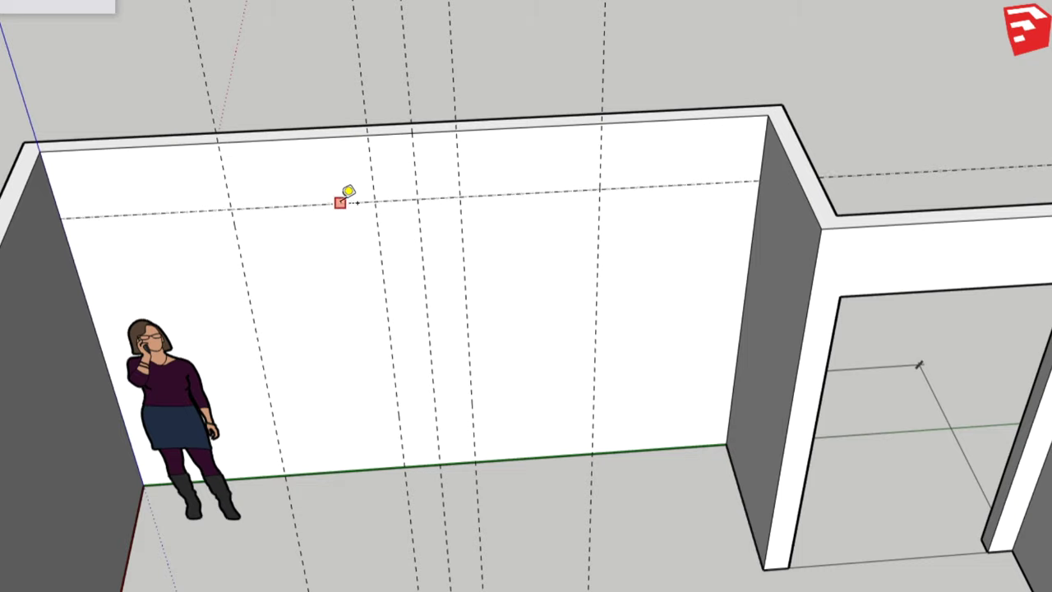
pyautogui.click(340, 202)
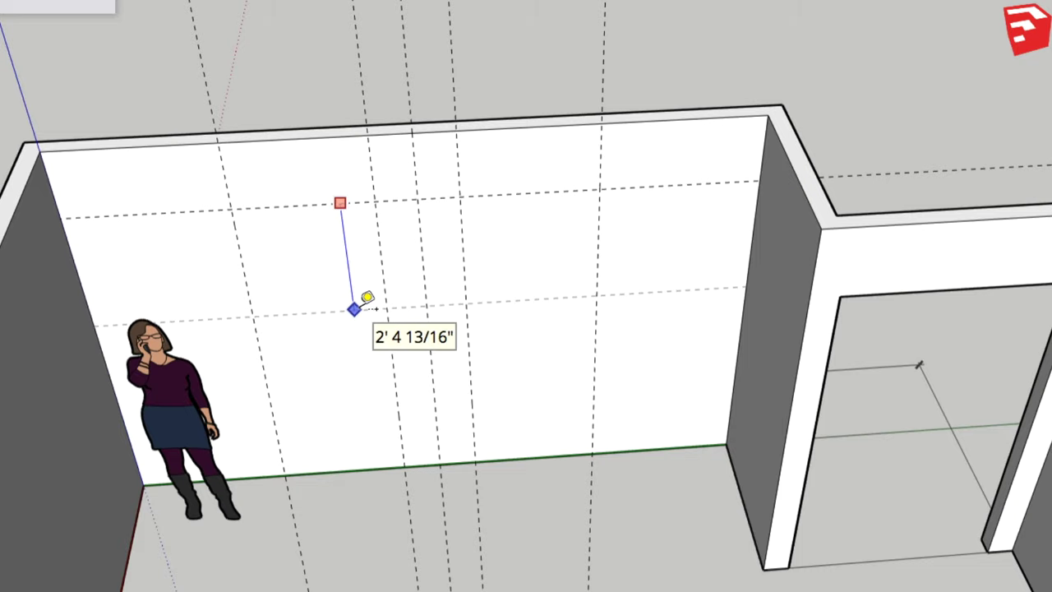
pyautogui.press('Return')
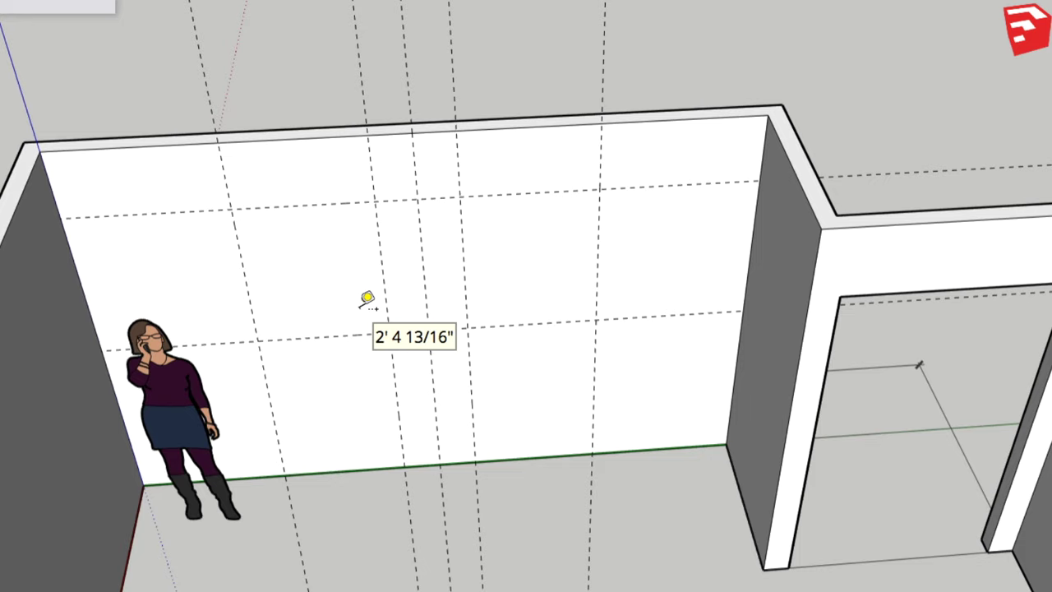
# Draw two window rectangles on the long wall behind the figure, snapping their corners to the guide intersections
pyautogui.moveTo(336, 331)
pyautogui.mouseDown(button='middle')
pyautogui.moveTo(371, 377)
pyautogui.moveTo(416, 361)
pyautogui.moveTo(475, 370)
pyautogui.mouseUp(button='middle')
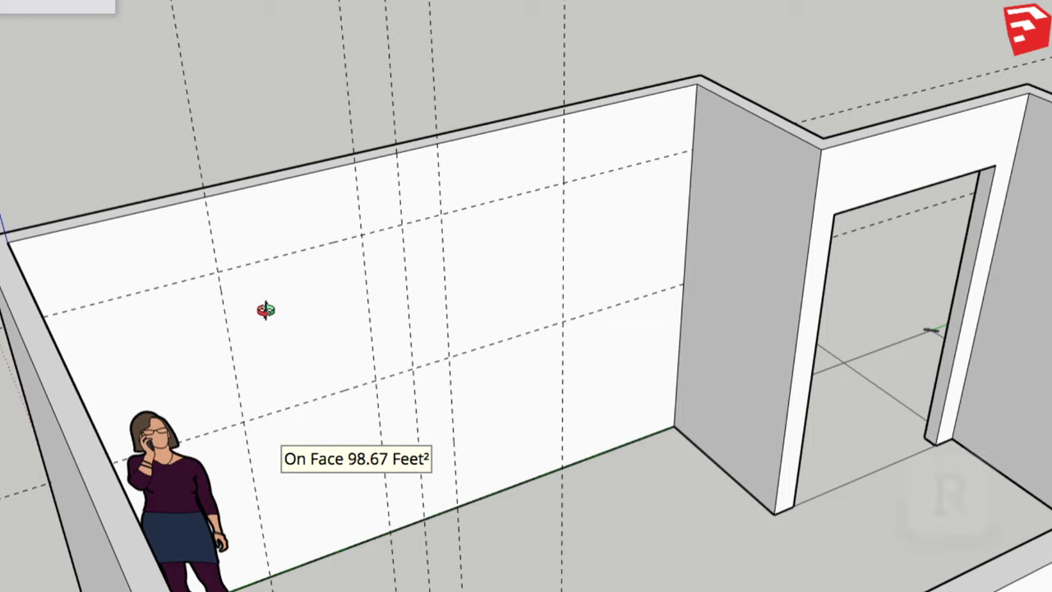
pyautogui.press('r')
pyautogui.click(217, 271)
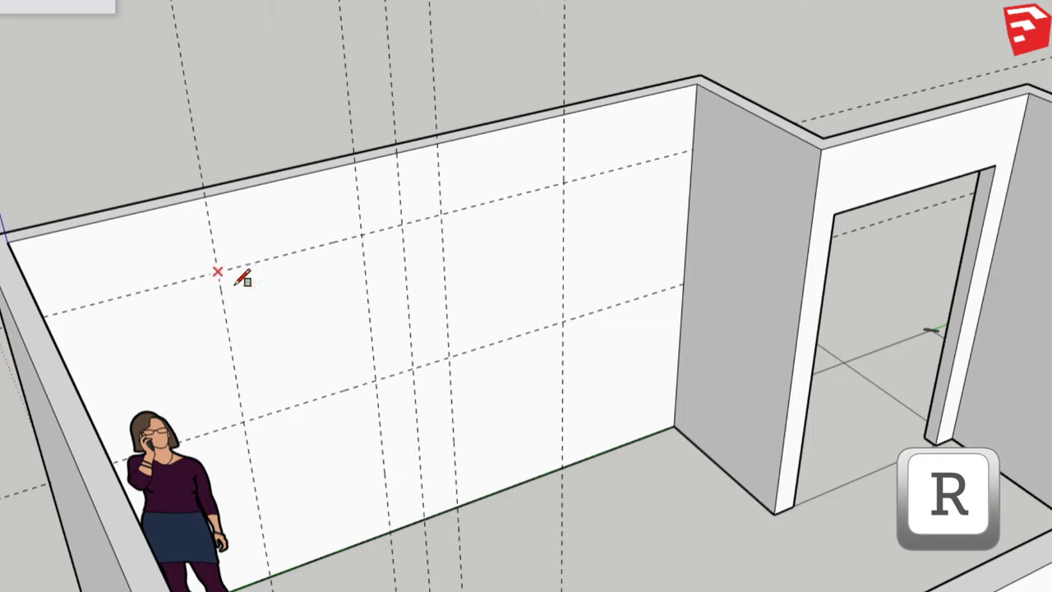
pyautogui.click(384, 378)
pyautogui.click(459, 246)
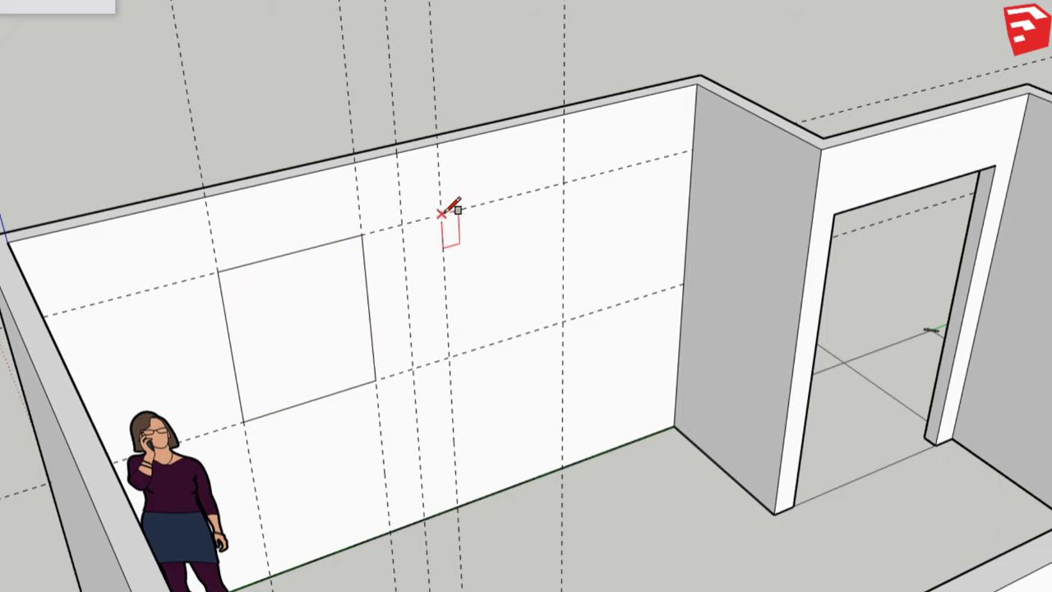
pyautogui.click(563, 322)
# Push/Pull both window rectangles through the full thickness of the long wall to cut the openings
pyautogui.press('p')
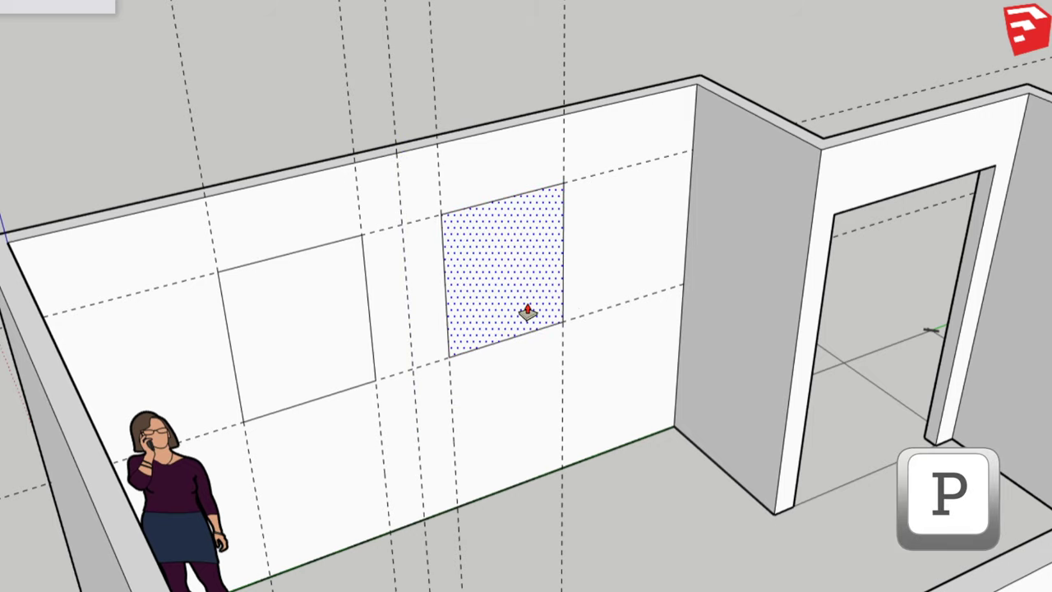
pyautogui.moveTo(527, 314); pyautogui.dragTo(531, 270)
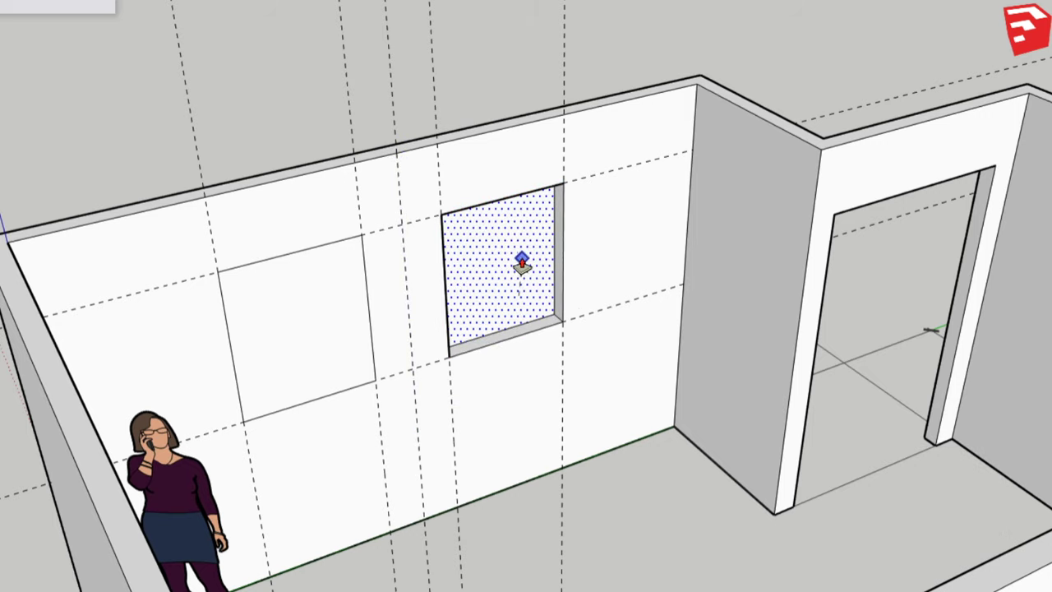
pyautogui.doubleClick(521, 265)
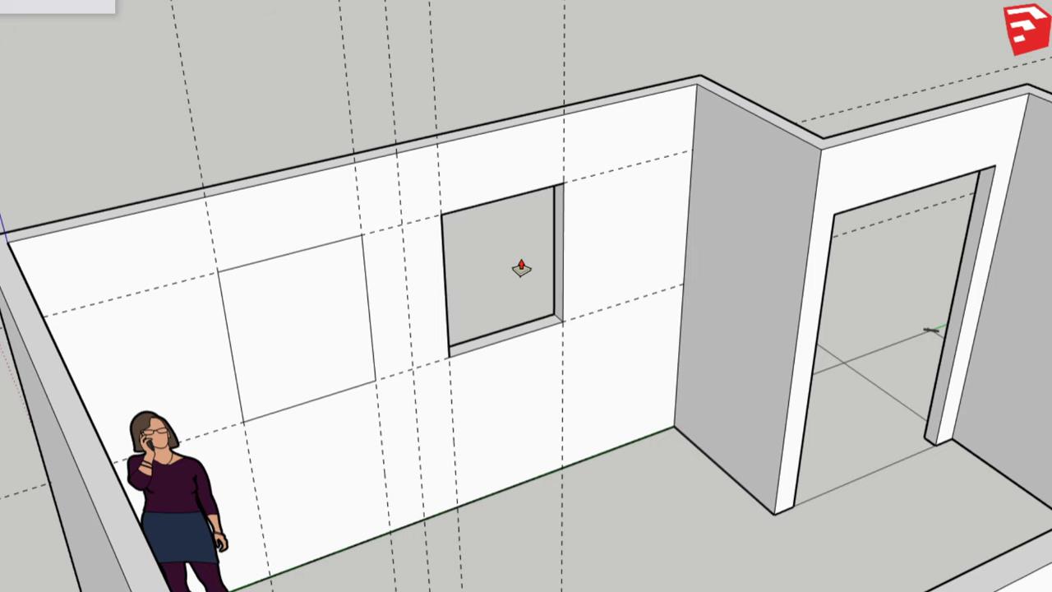
pyautogui.doubleClick(317, 327)
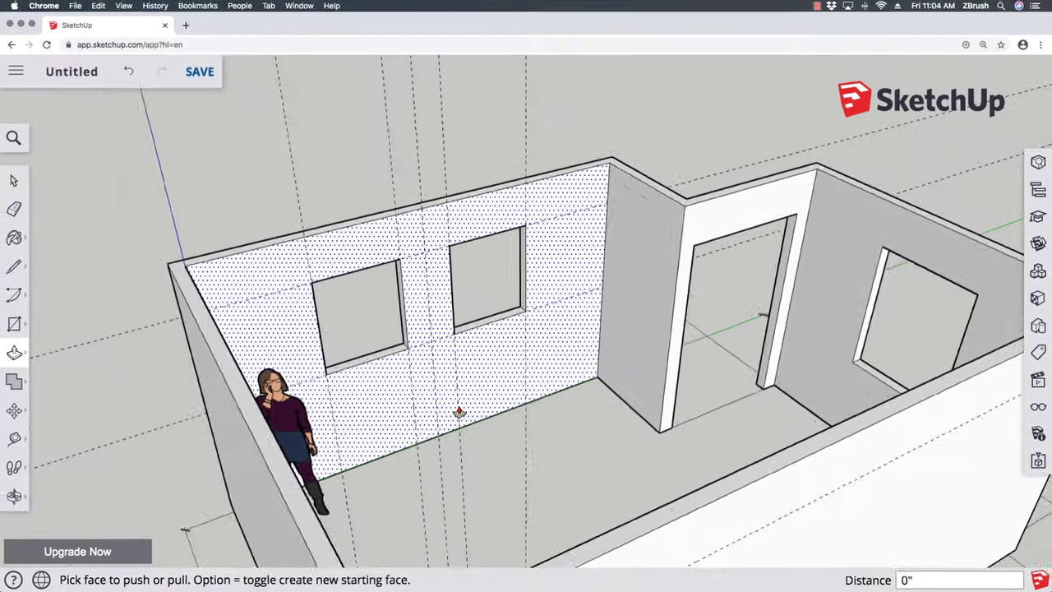
# Delete the vertical window guides and all remaining construction guides around the room
pyautogui.scroll(-3, 459, 411)
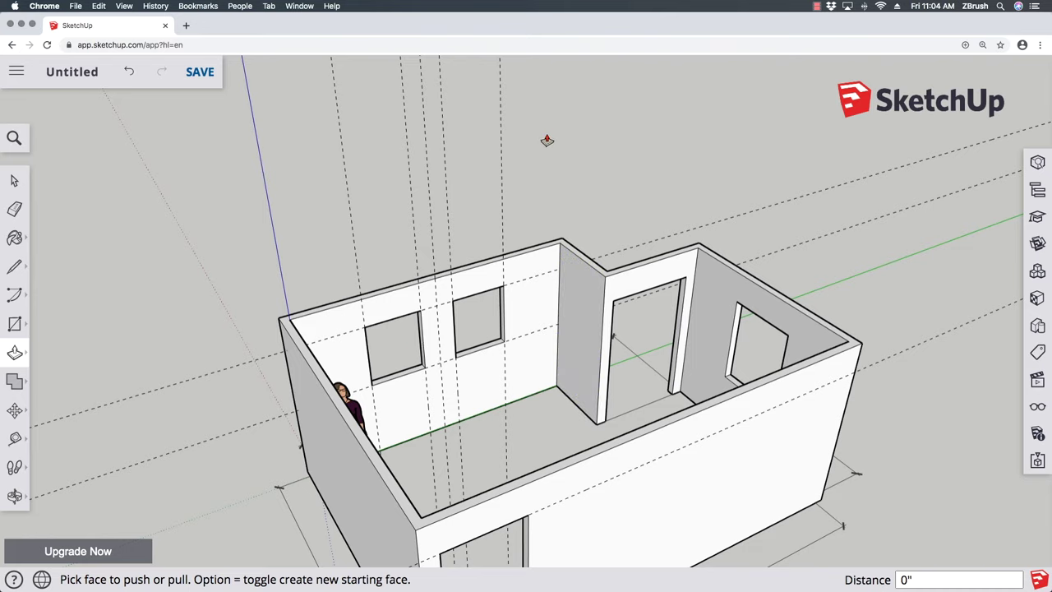
pyautogui.press('space')
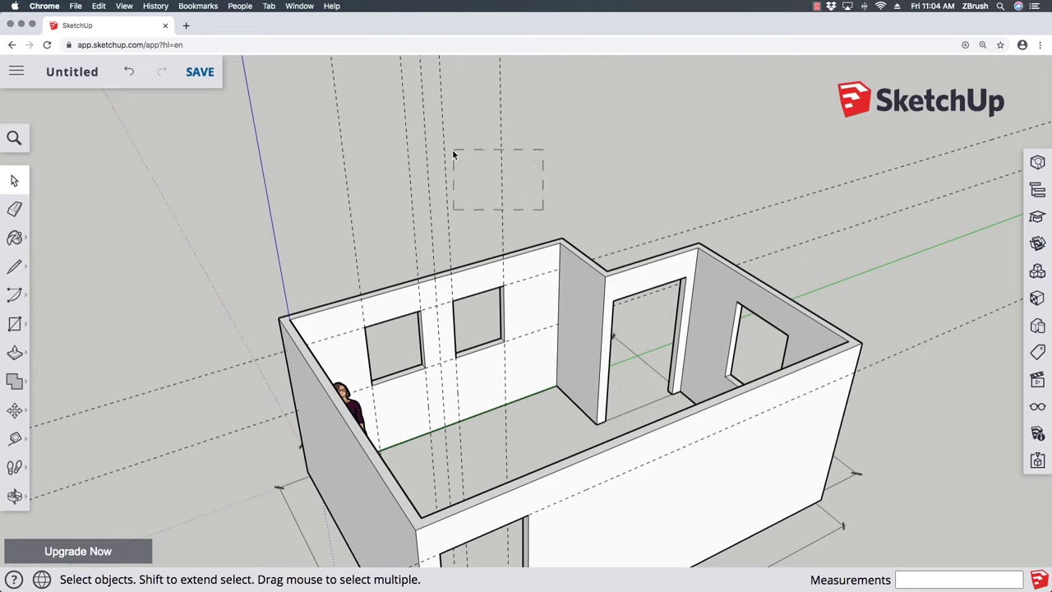
pyautogui.moveTo(355, 96); pyautogui.dragTo(311, 76)
pyautogui.press('Delete')
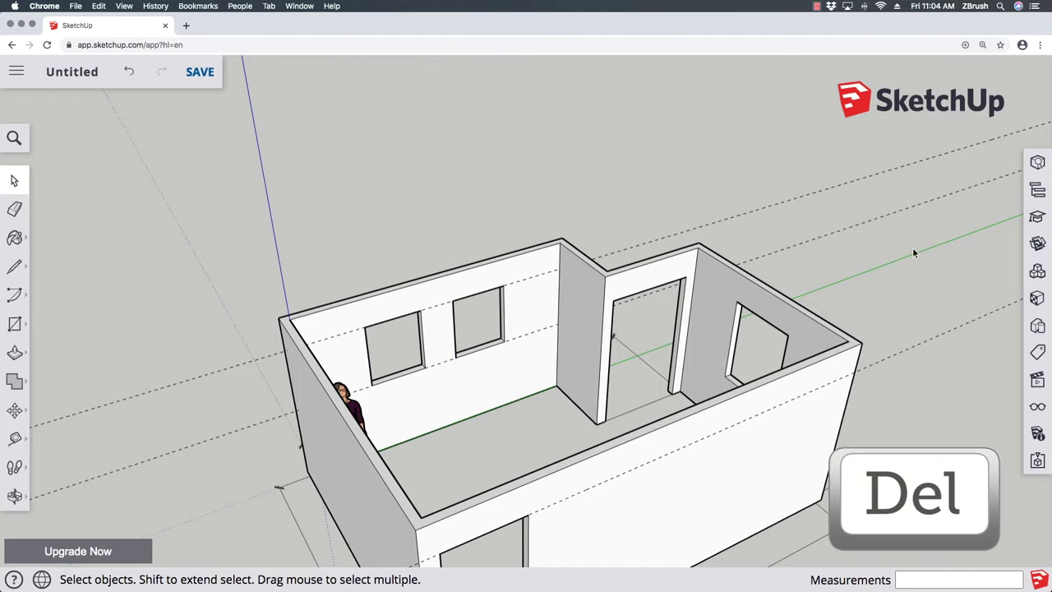
pyautogui.moveTo(911, 247); pyautogui.dragTo(865, 153)
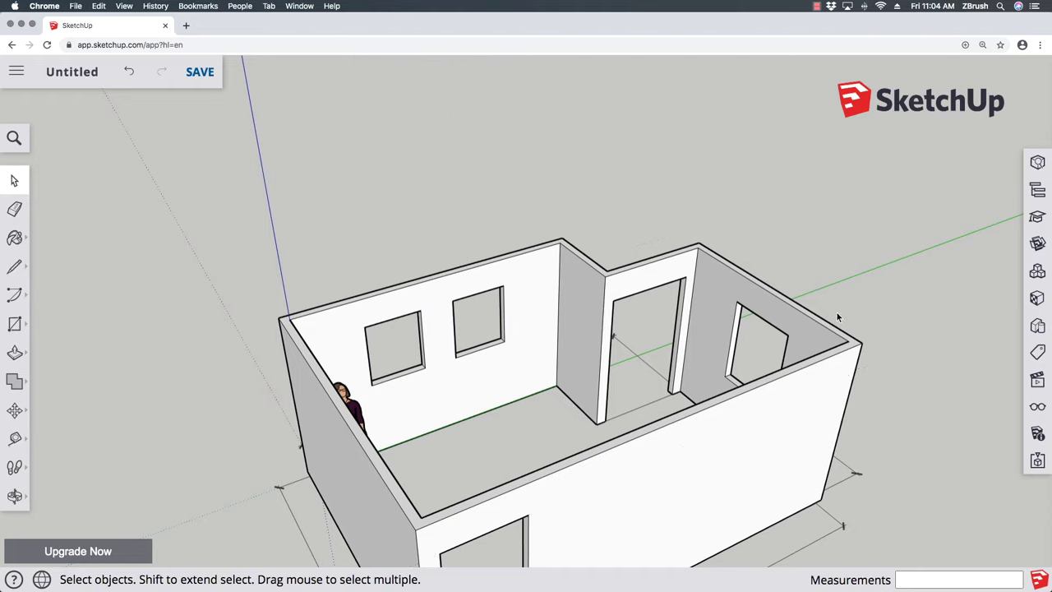
# Draw a full-height rectangle about 1' 1 3/4" by 8' on the recess face, from its top edge to the outer bottom corner
pyautogui.press('o')
pyautogui.moveTo(852, 301)
pyautogui.mouseDown()
pyautogui.moveTo(253, 279)
pyautogui.moveTo(433, 223)
pyautogui.moveTo(704, 205)
pyautogui.moveTo(250, 243)
pyautogui.moveTo(643, 262)
pyautogui.moveTo(291, 253)
pyautogui.moveTo(282, 262)
pyautogui.moveTo(355, 304)
pyautogui.mouseUp()
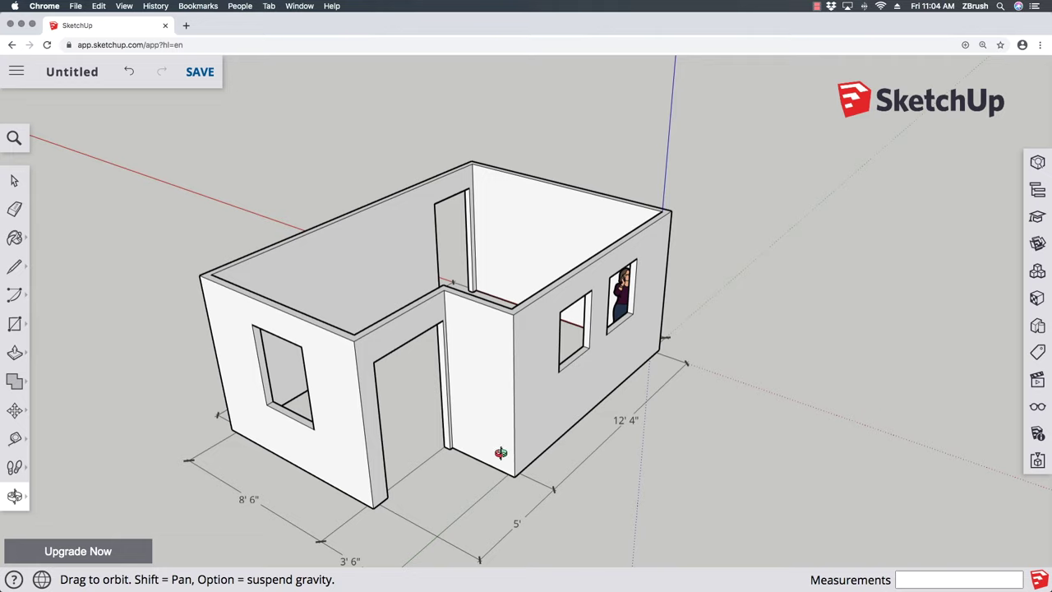
pyautogui.scroll(3, 496, 483)
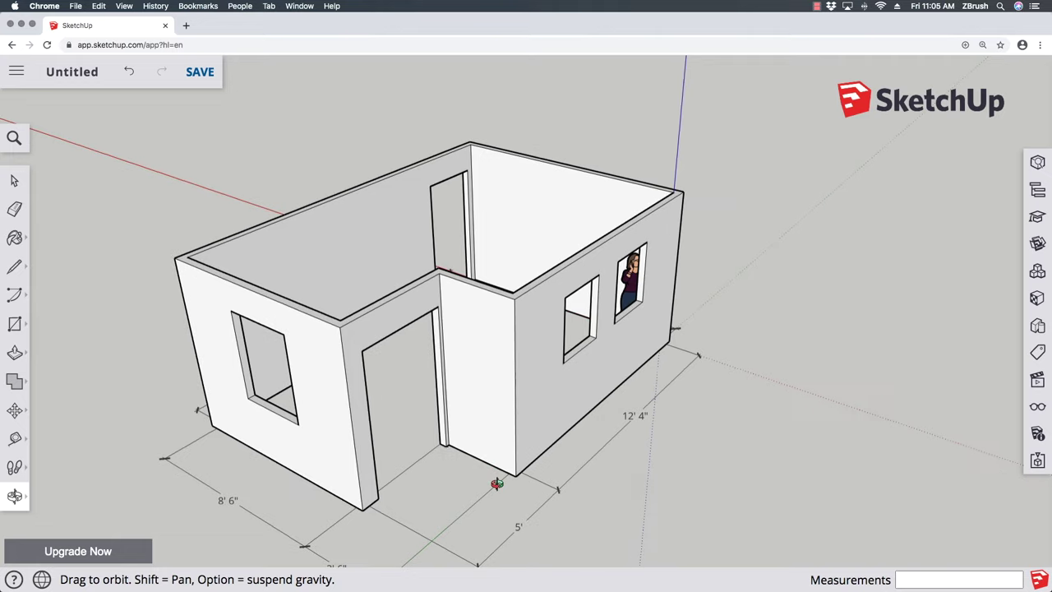
pyautogui.scroll(2, 490, 371)
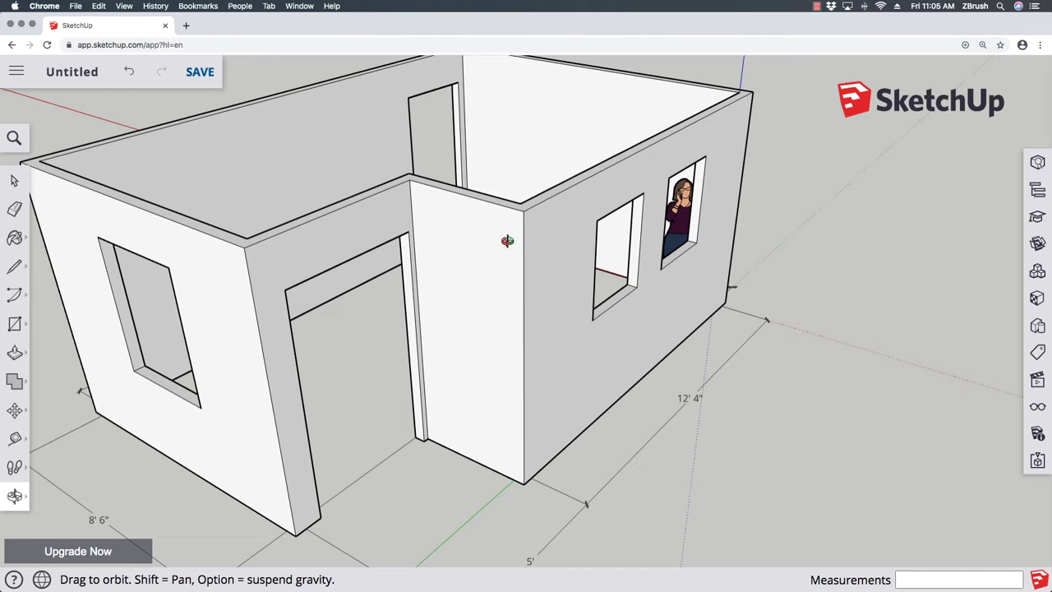
pyautogui.press('r')
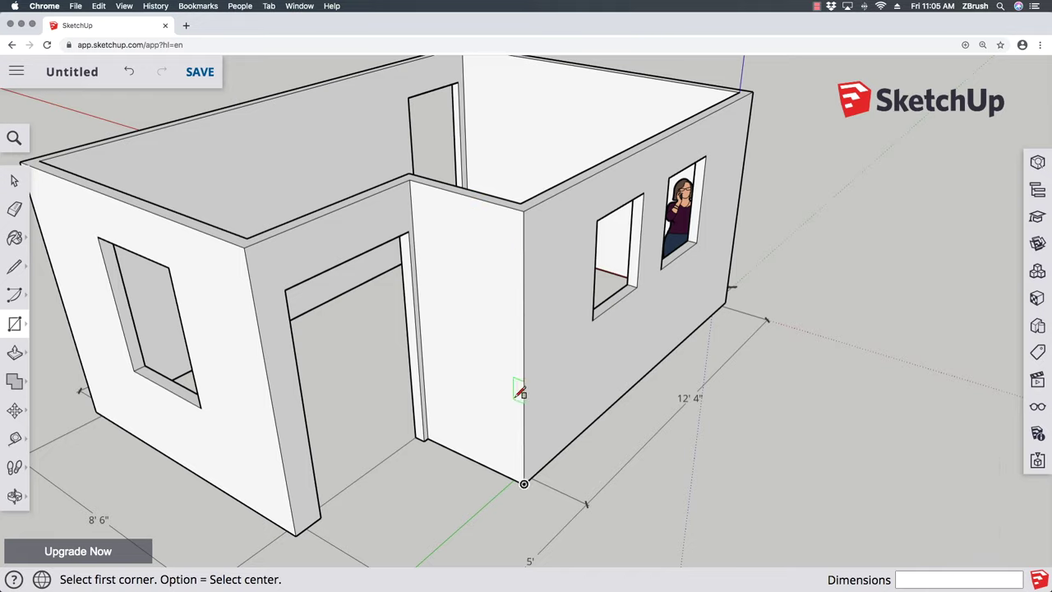
pyautogui.click(484, 198)
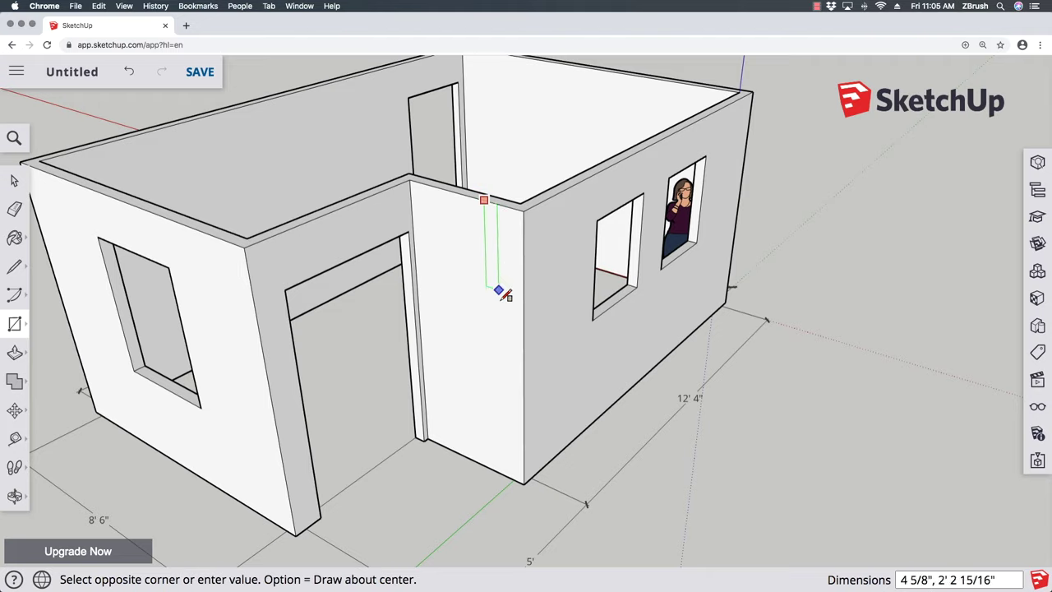
pyautogui.click(525, 478)
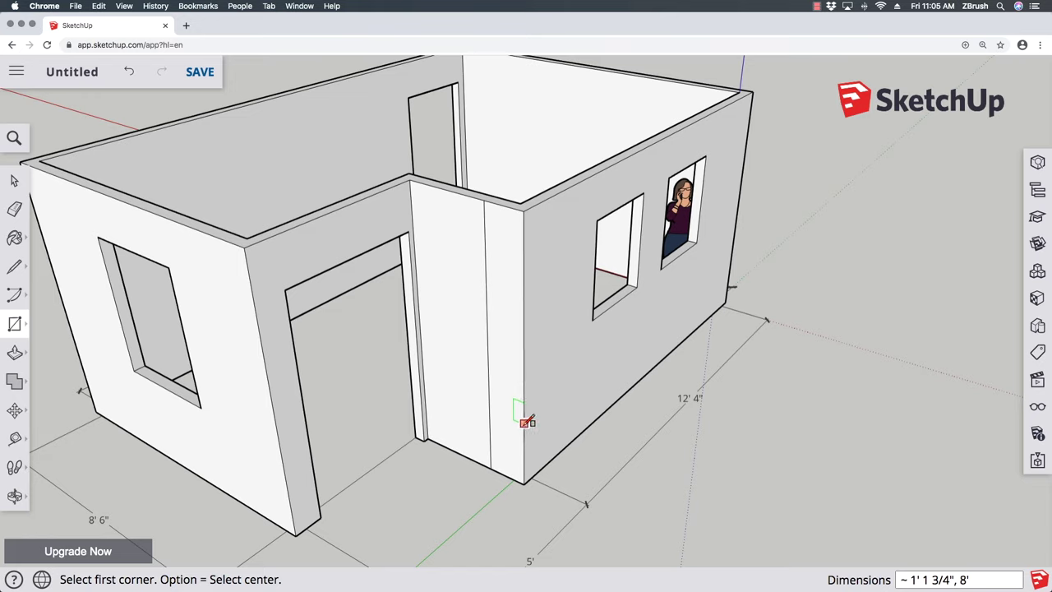
# Push/Pull the full-height strip out 5' to extend the window wall alongside the closet opening
pyautogui.press('p')
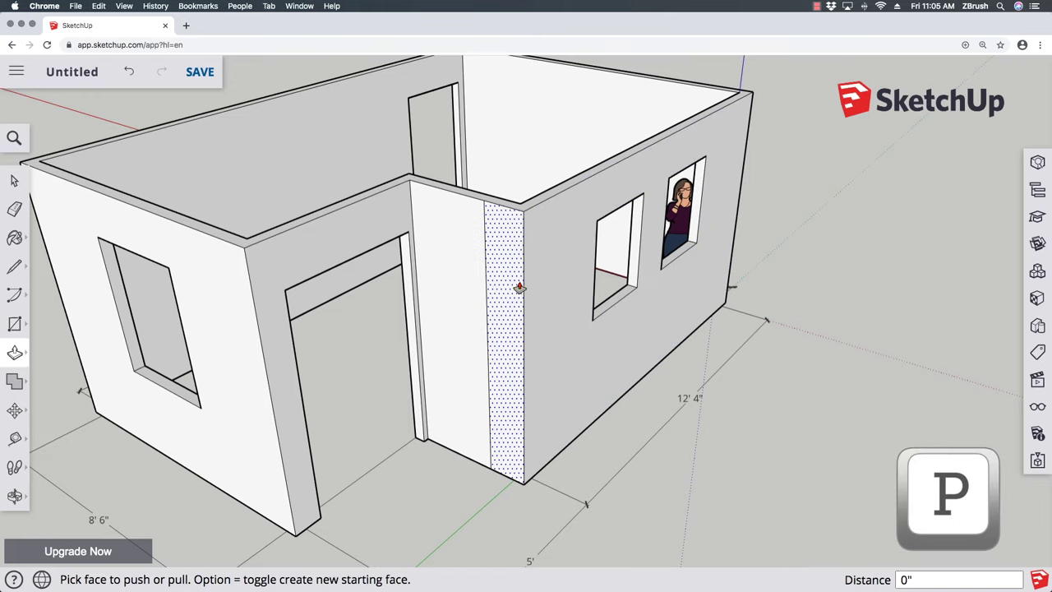
pyautogui.click(502, 282)
pyautogui.moveTo(498, 289); pyautogui.dragTo(205, 277)
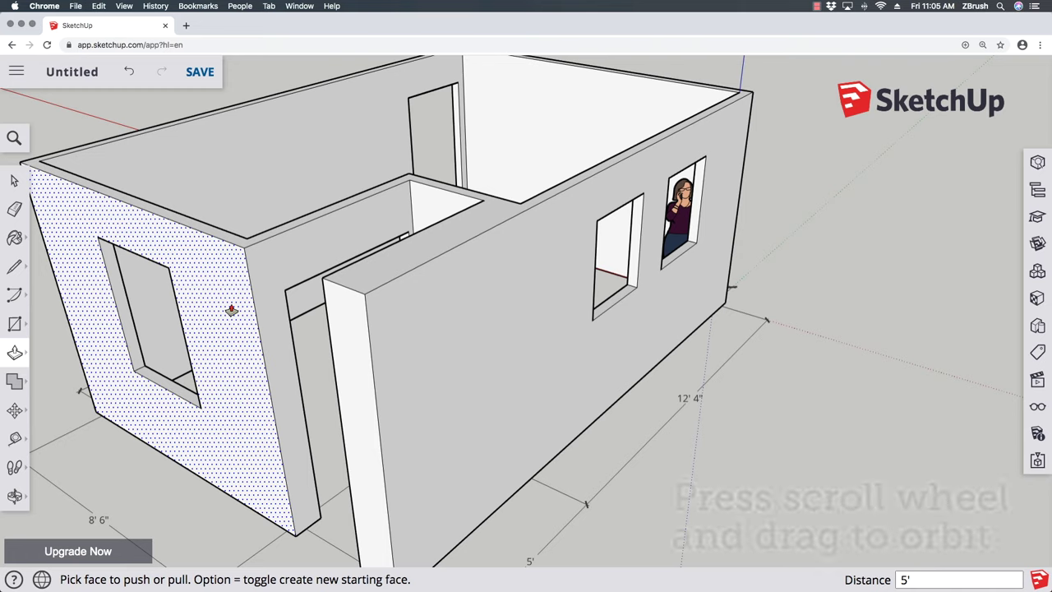
# Push the closet-side face of the extended wall back about 9 3/4" to thin it to the long wall's thickness
pyautogui.moveTo(232, 310); pyautogui.dragTo(779, 223, button='middle')
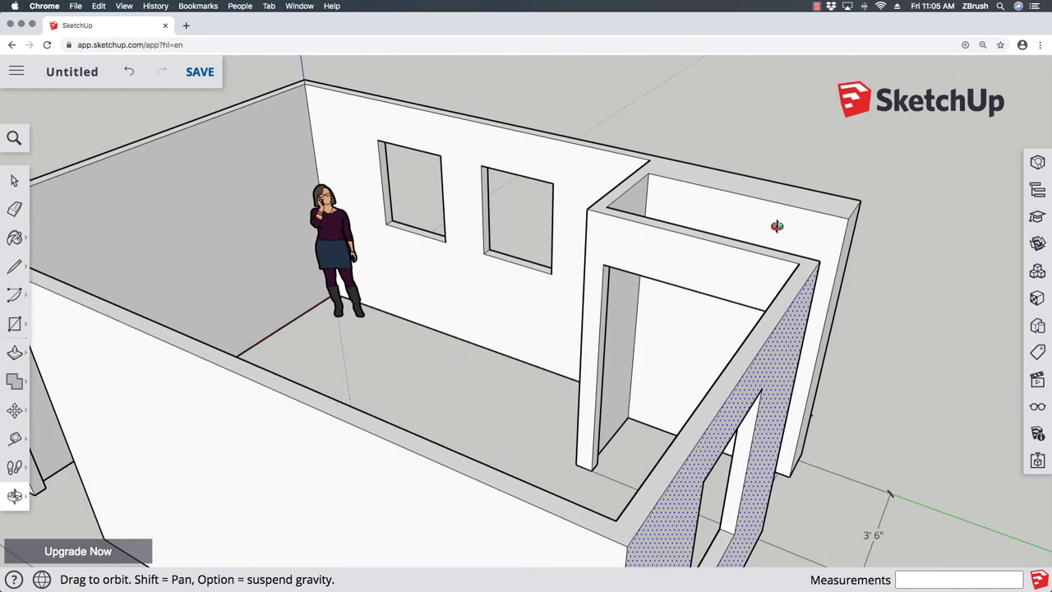
pyautogui.press('p')
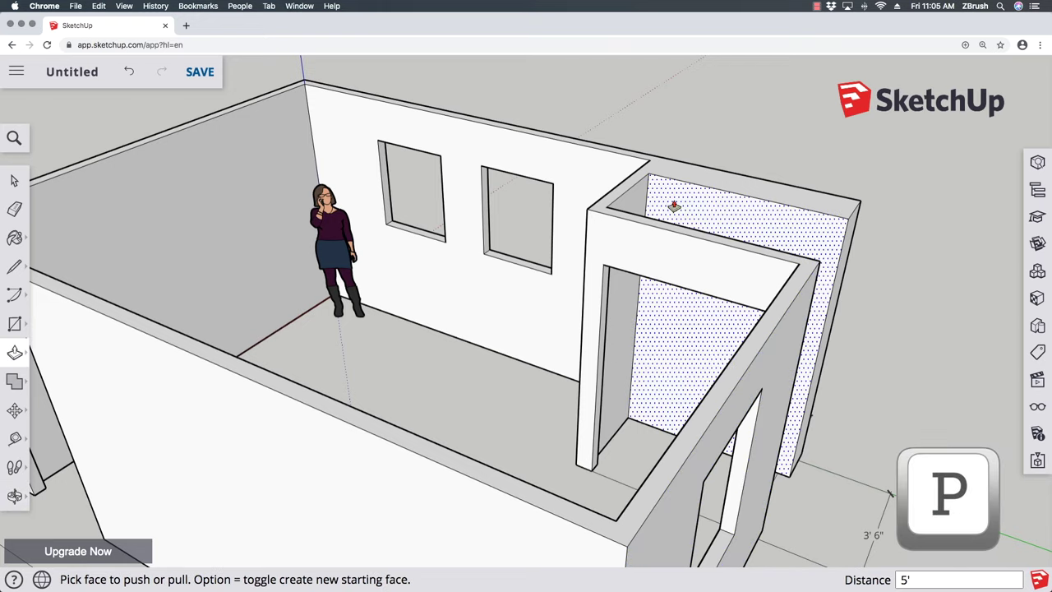
pyautogui.click(695, 207)
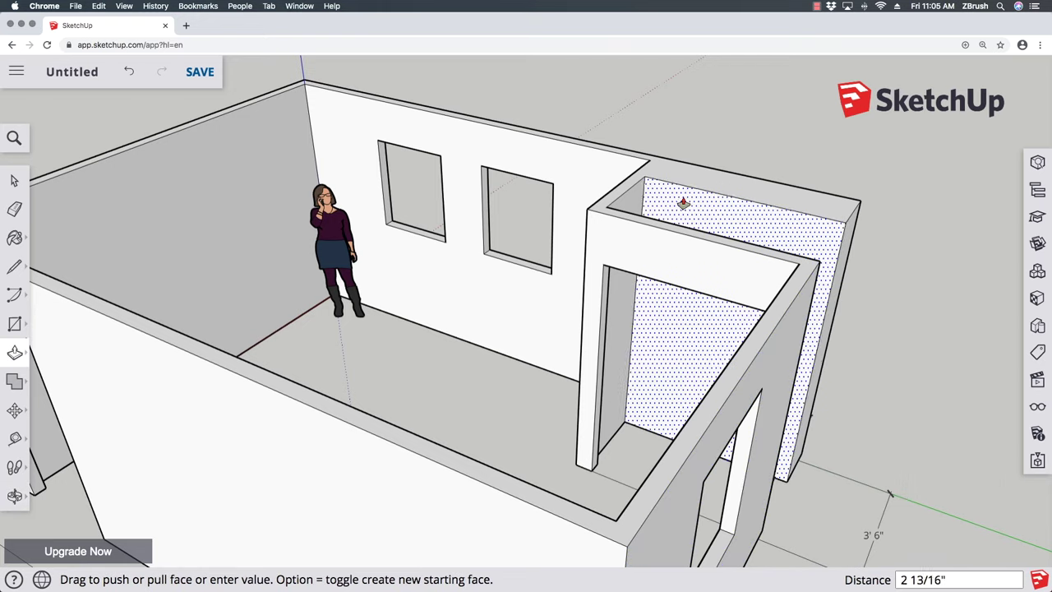
pyautogui.click(570, 172)
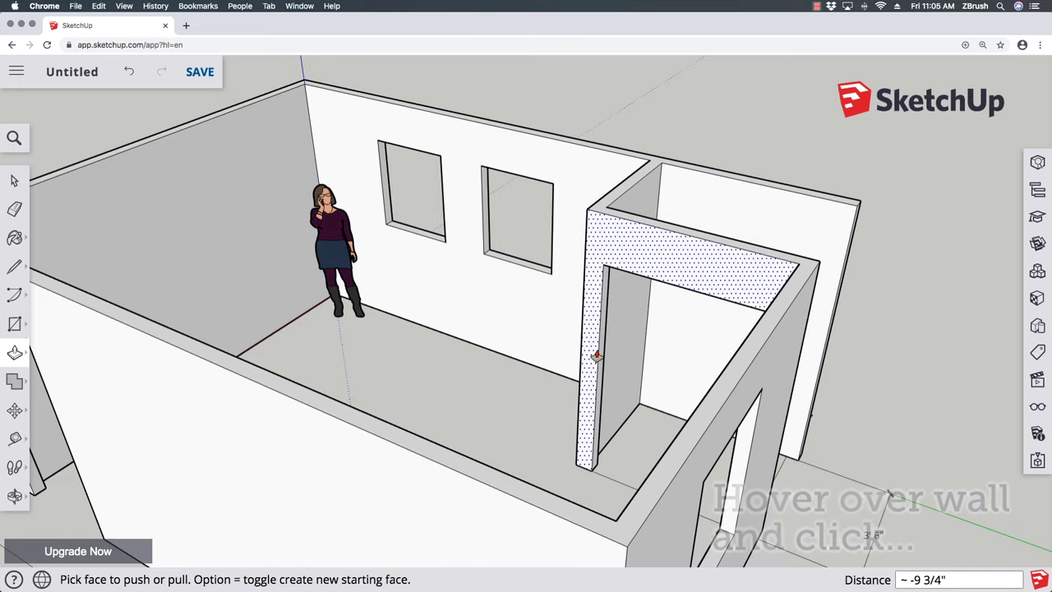
# Draw an 8' by 5" rectangle on the outer side face of the single-window wall's end, beside the closet opening
pyautogui.press('o')
pyautogui.moveTo(809, 267); pyautogui.dragTo(219, 253)
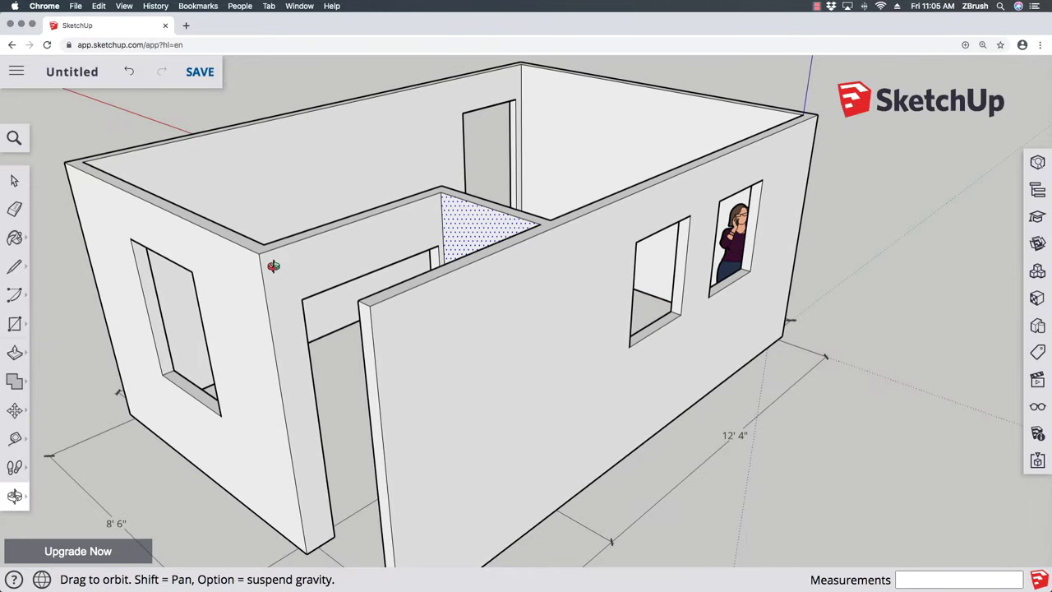
pyautogui.press('r')
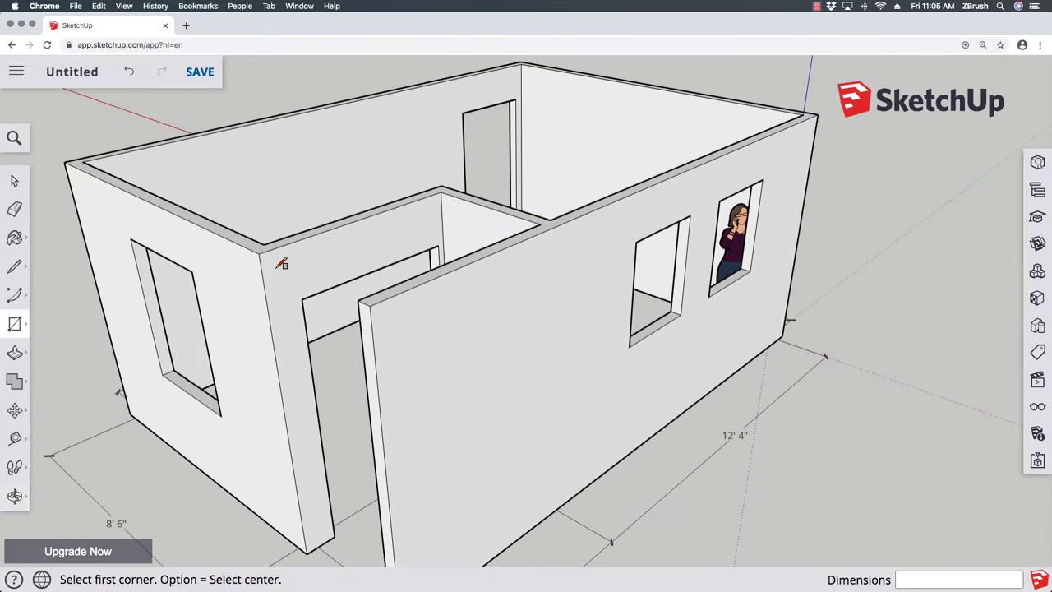
pyautogui.click(258, 253)
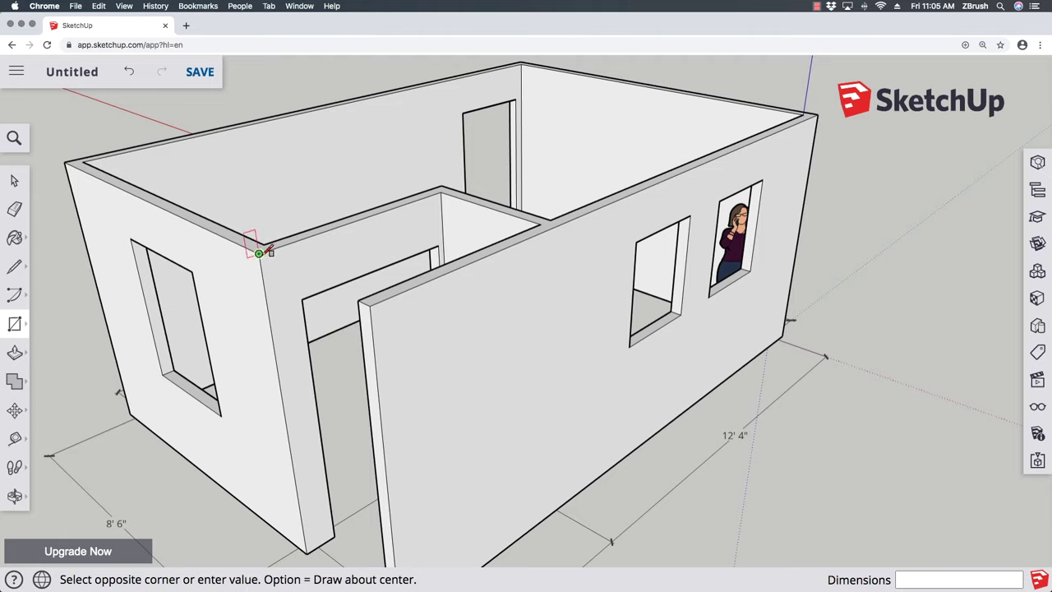
pyautogui.click(322, 544)
# Push/Pull the 5" wide strip 3' 2" to meet the extended window wall and enclose the closet
pyautogui.press('p')
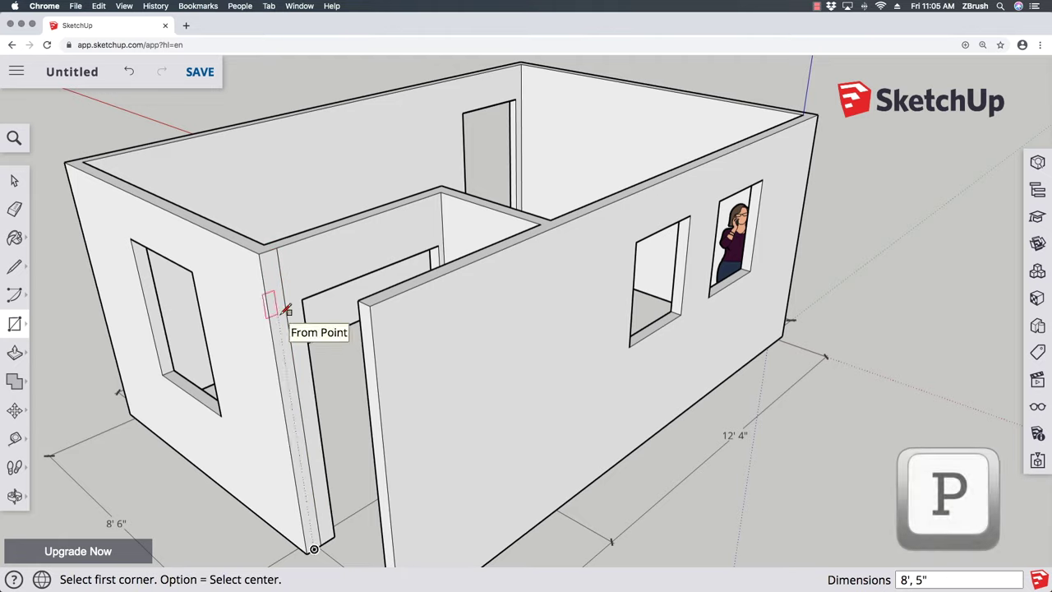
pyautogui.click(276, 289)
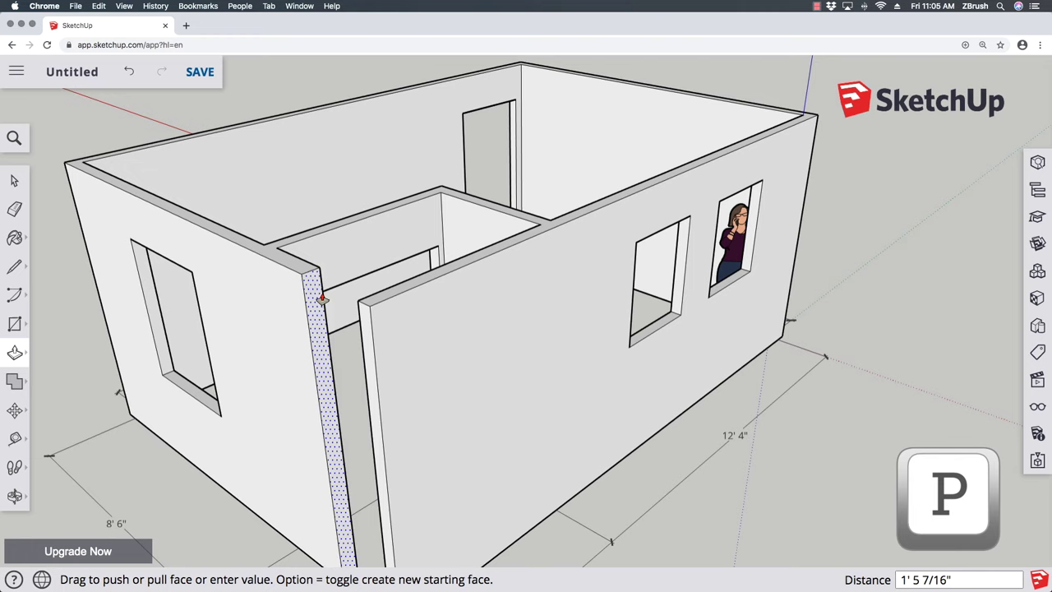
pyautogui.click(372, 297)
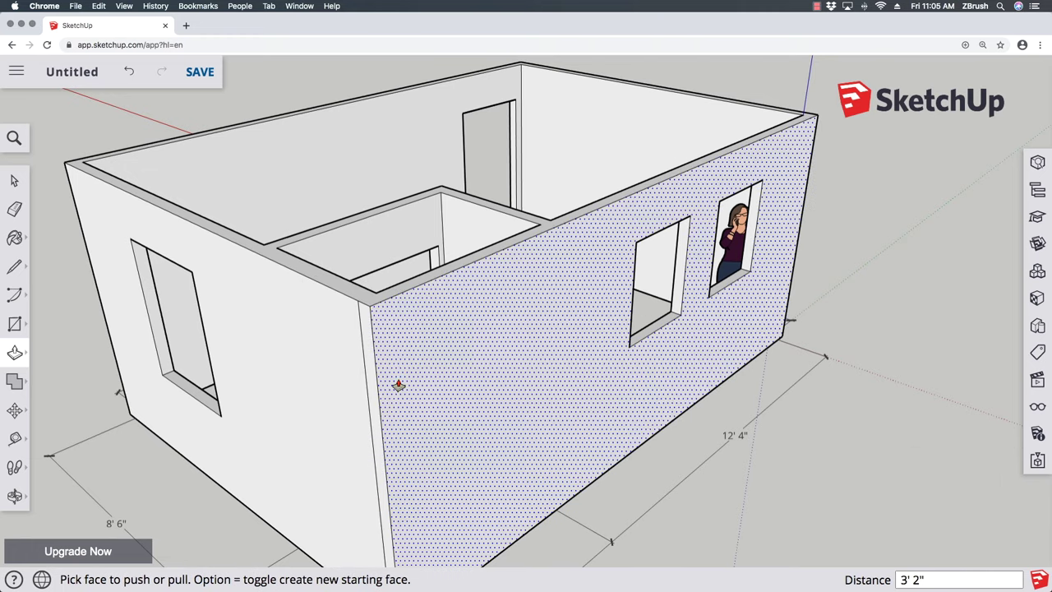
# Push the closet's end-wall inner face back 1" to align it with the rest of that wall
pyautogui.press('o')
pyautogui.moveTo(399, 383); pyautogui.dragTo(213, 287)
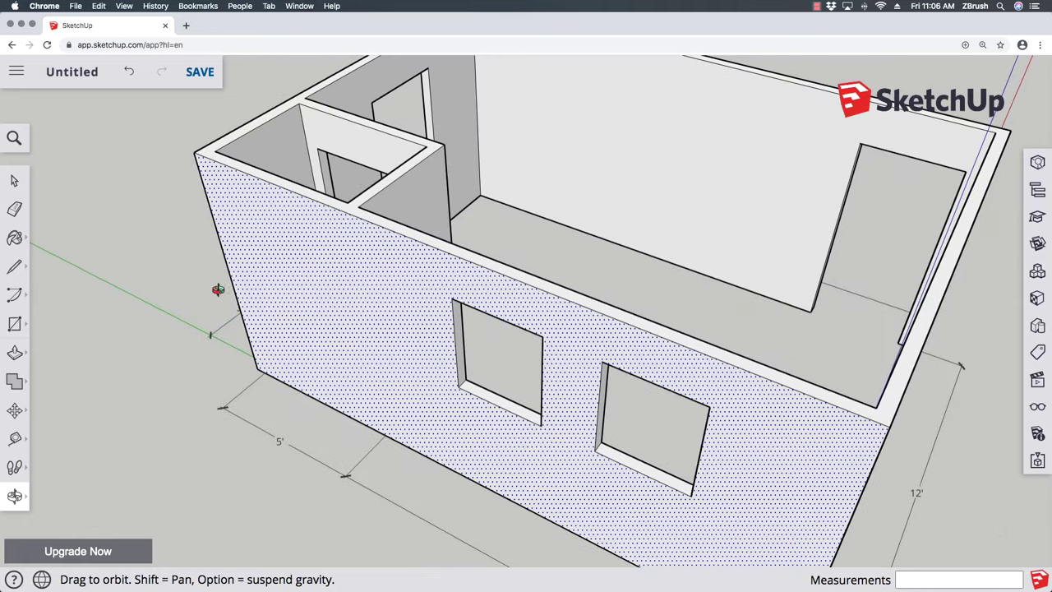
pyautogui.press('p')
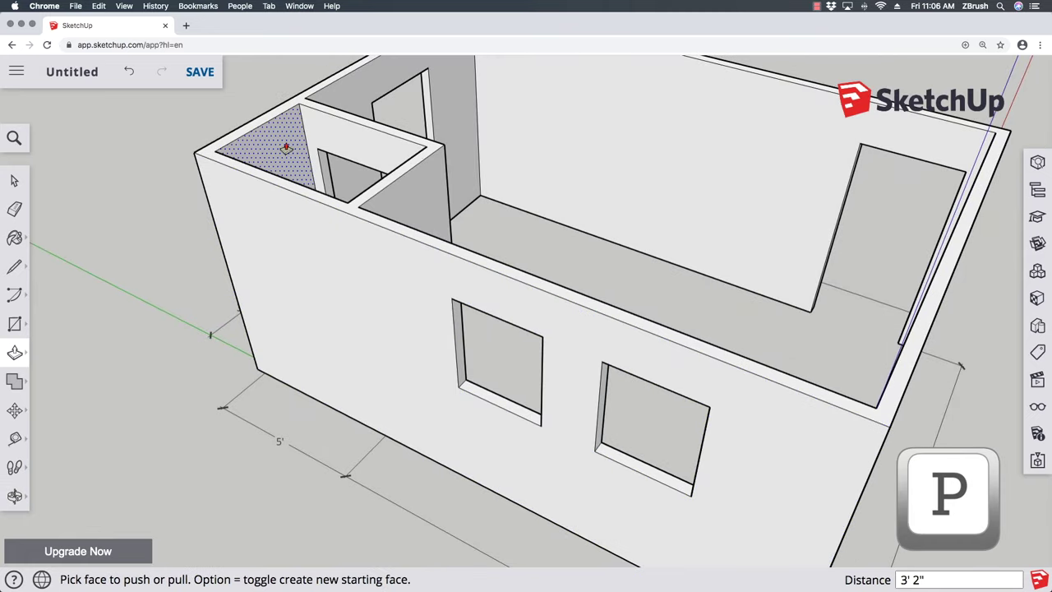
pyautogui.click(286, 148)
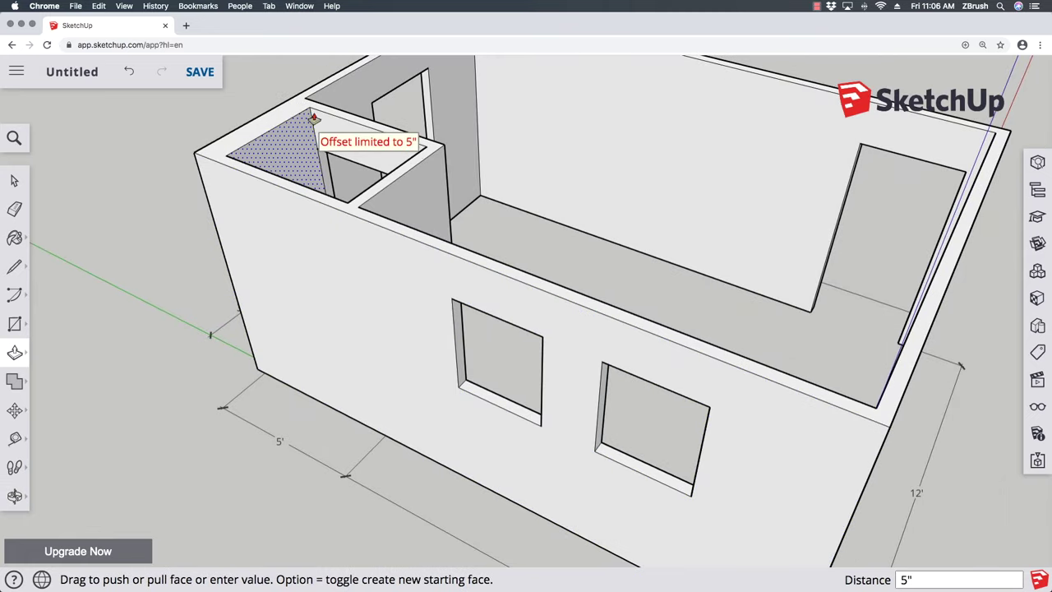
pyautogui.click(345, 92)
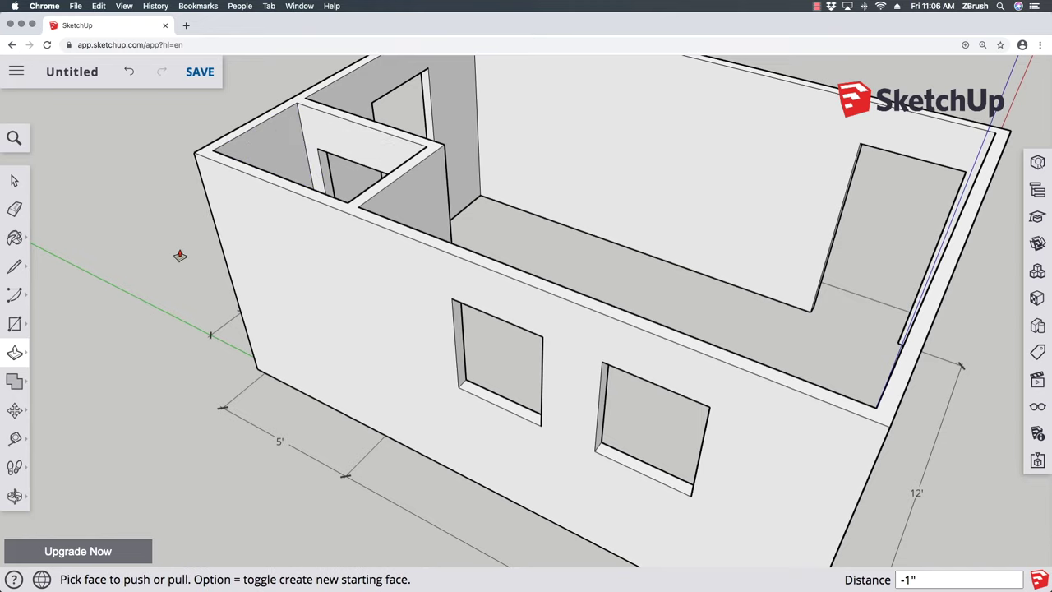
pyautogui.press('o')
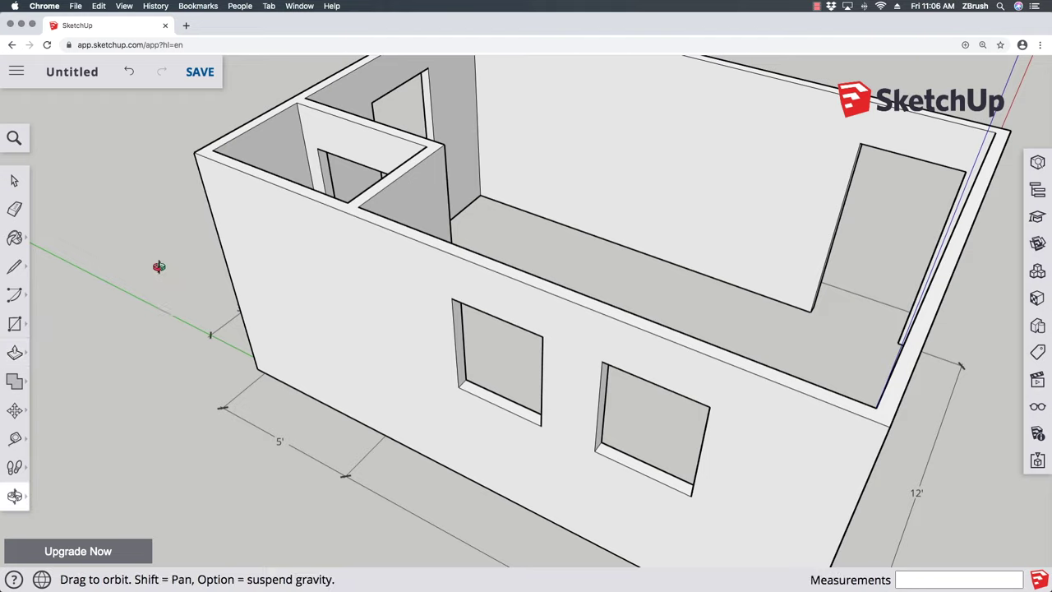
pyautogui.moveTo(157, 265); pyautogui.dragTo(545, 275)
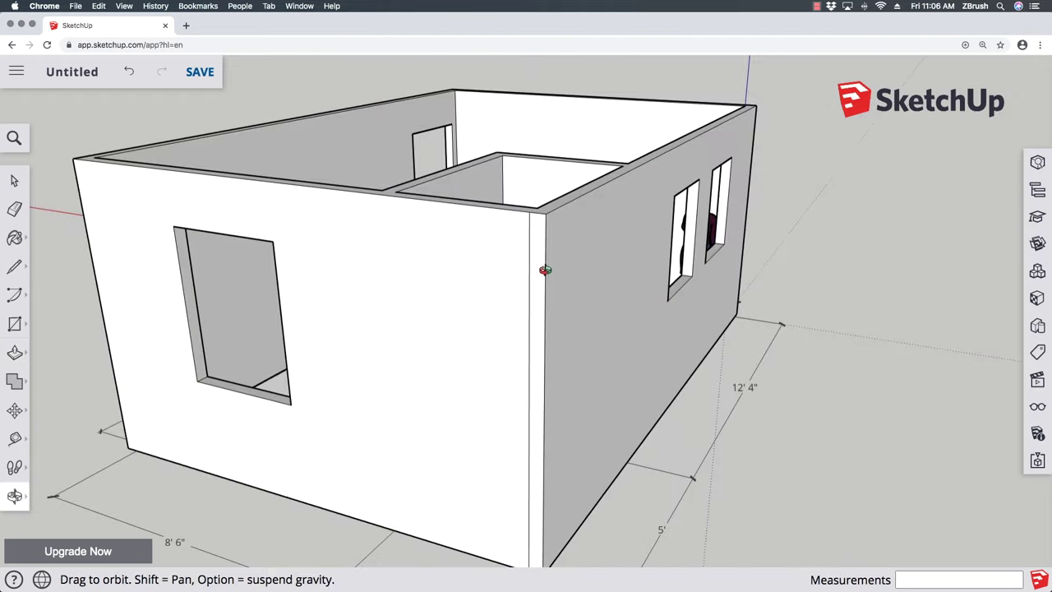
# Erase the leftover vertical seam beside the outer corner of the single-window wall, next to the closet
pyautogui.press('e')
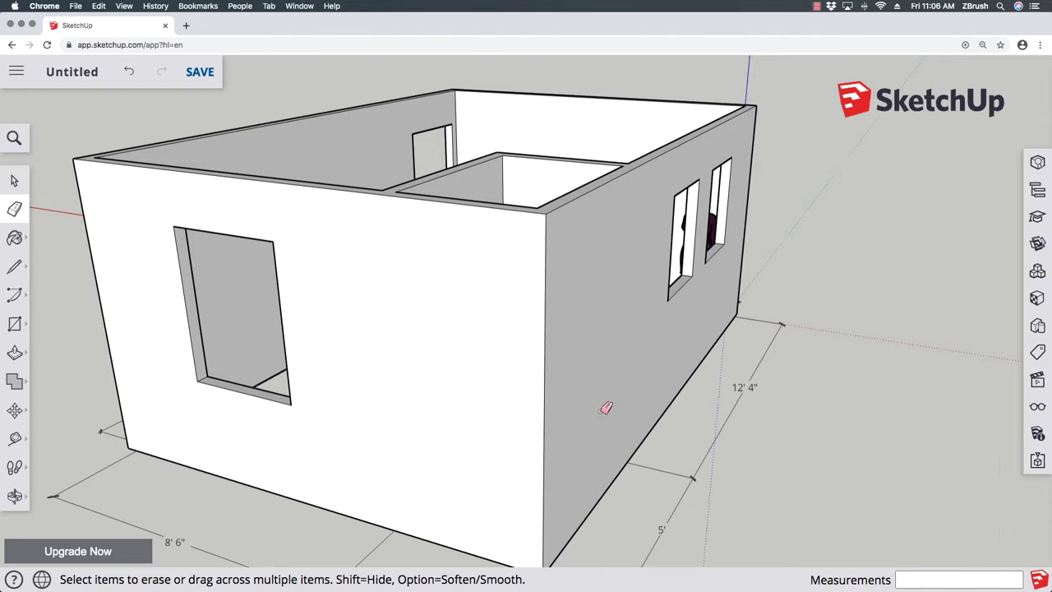
pyautogui.scroll(-2, 605, 407)
pyautogui.press('o')
pyautogui.moveTo(565, 402)
pyautogui.mouseDown()
pyautogui.moveTo(493, 389)
pyautogui.moveTo(563, 392)
pyautogui.moveTo(640, 438)
pyautogui.moveTo(615, 383)
pyautogui.moveTo(624, 387)
pyautogui.moveTo(592, 478)
pyautogui.moveTo(649, 439)
pyautogui.moveTo(589, 383)
pyautogui.moveTo(618, 450)
pyautogui.mouseUp()
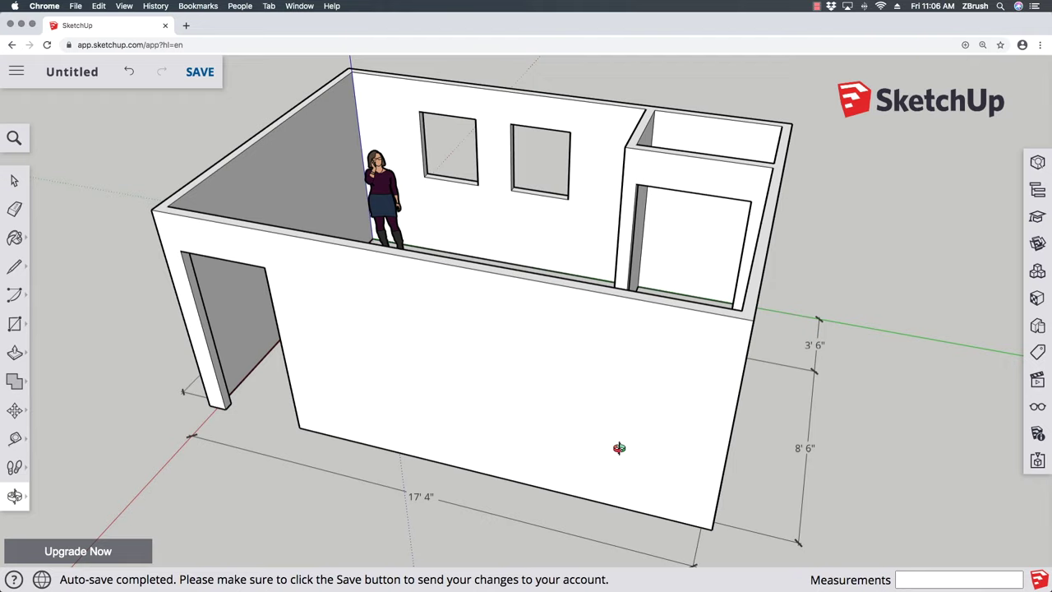
# Paint the closet's front wall and the inner faces of the two-window wall and the windowless end wall light green, Color F03
pyautogui.click(14, 237)
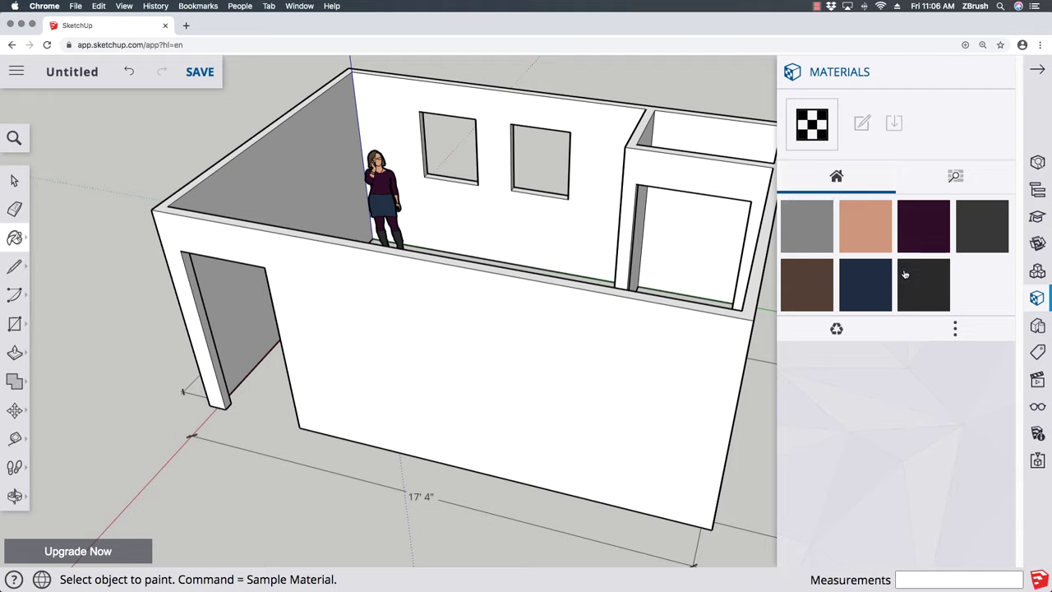
pyautogui.click(955, 176)
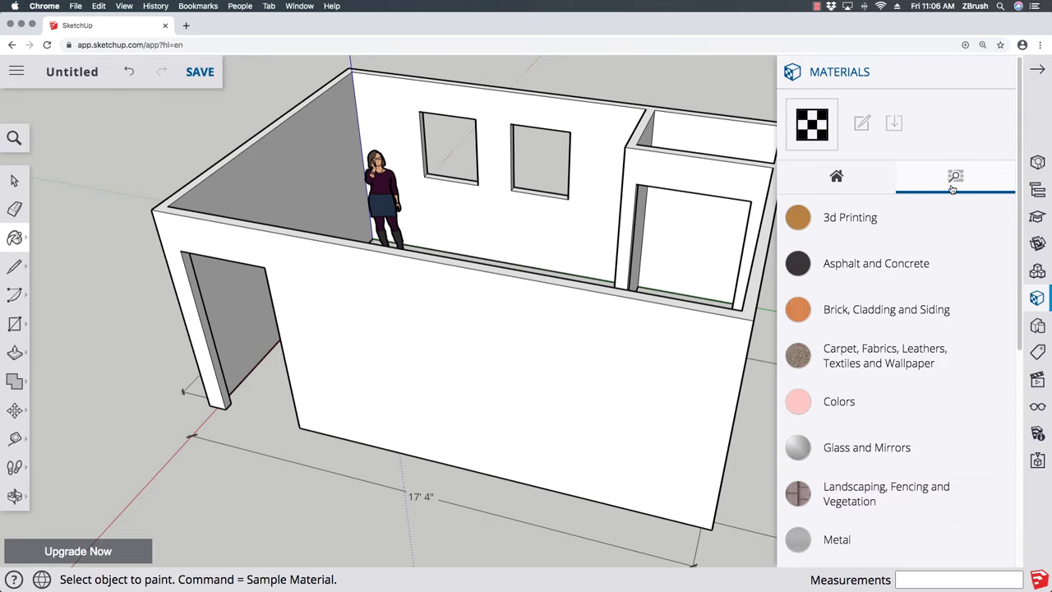
pyautogui.click(840, 404)
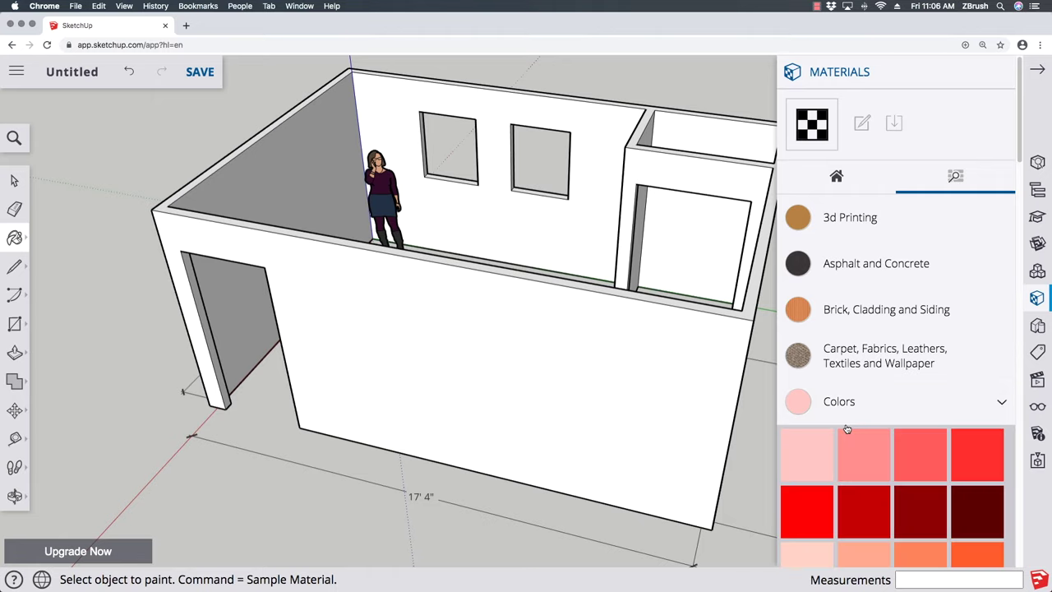
pyautogui.scroll(-15, 857, 410)
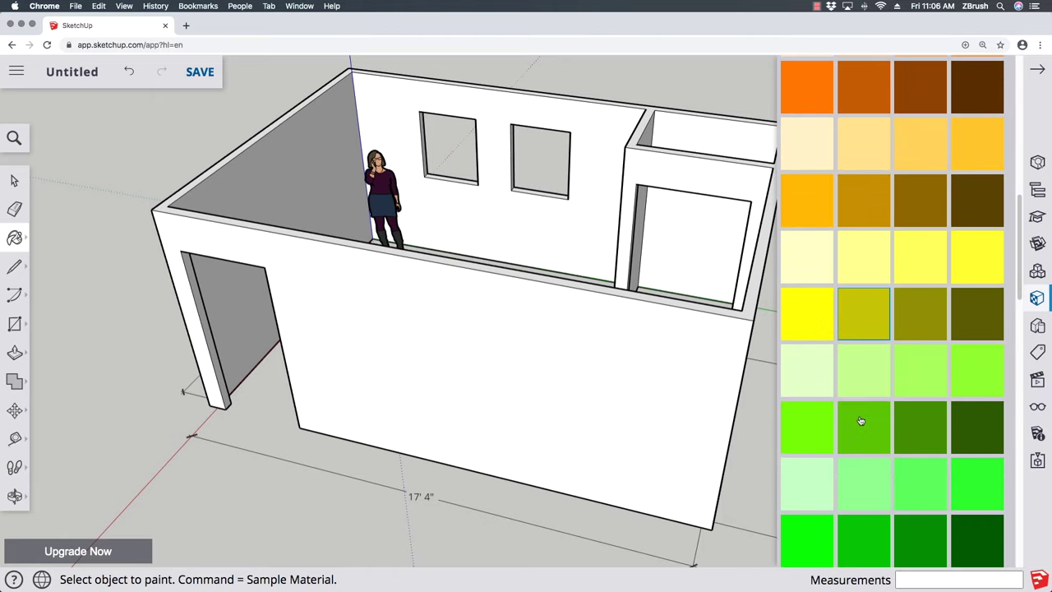
pyautogui.scroll(-2, 860, 420)
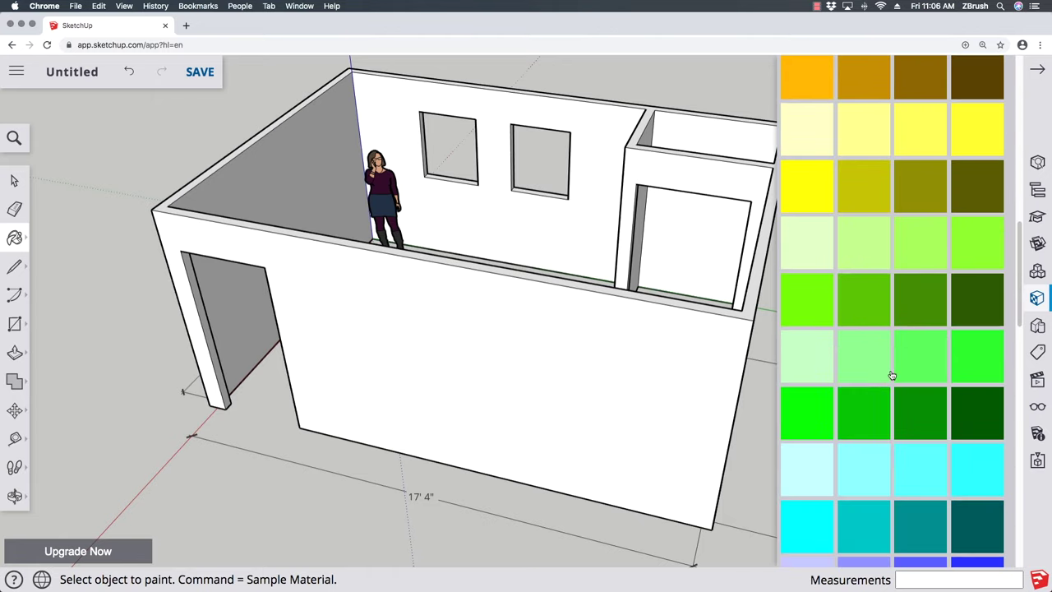
pyautogui.click(923, 240)
pyautogui.click(669, 158)
pyautogui.click(582, 126)
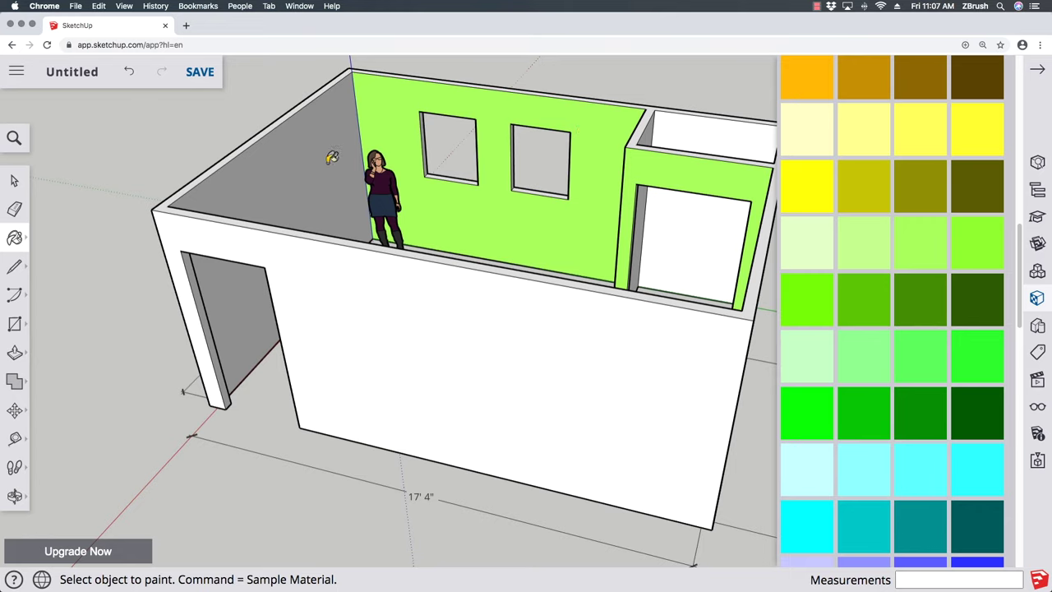
pyautogui.click(331, 157)
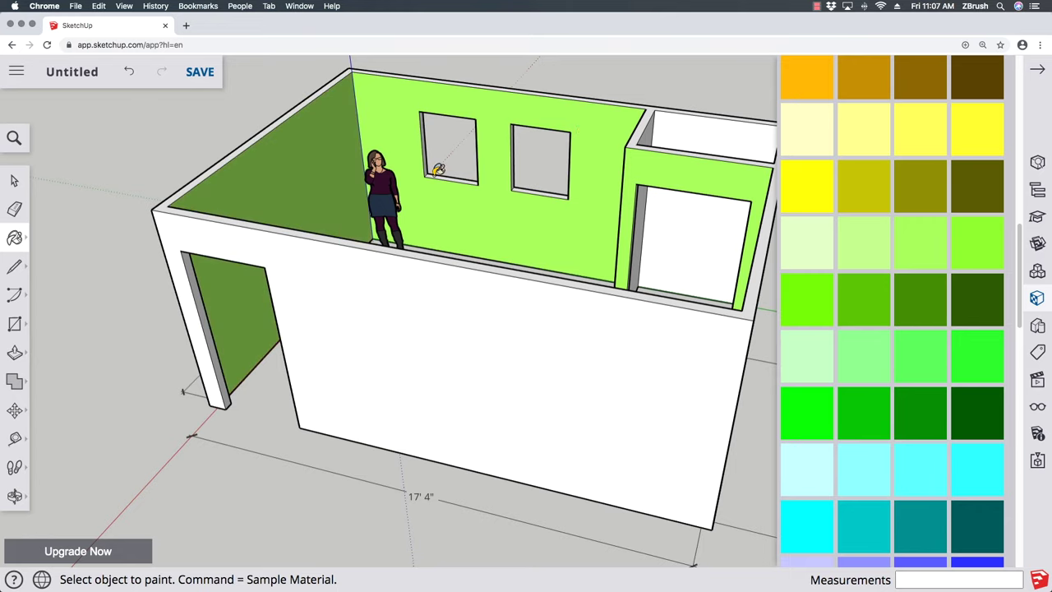
# Paint the closet's room-facing side and the inner faces of the single-window wall and the long door wall with Color F03
pyautogui.press('o')
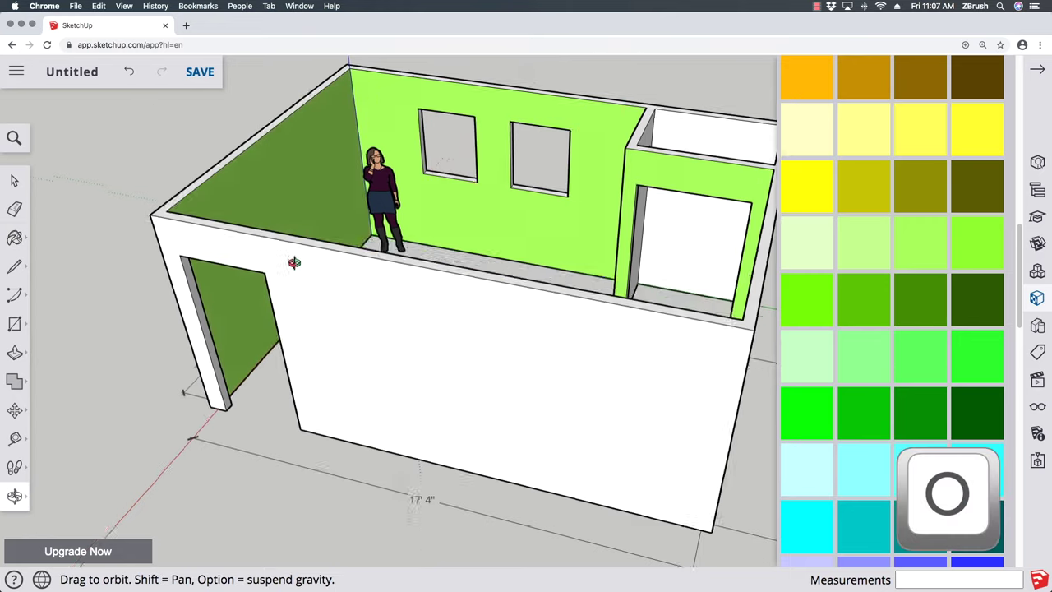
pyautogui.moveTo(293, 263); pyautogui.dragTo(521, 265)
pyautogui.press('b')
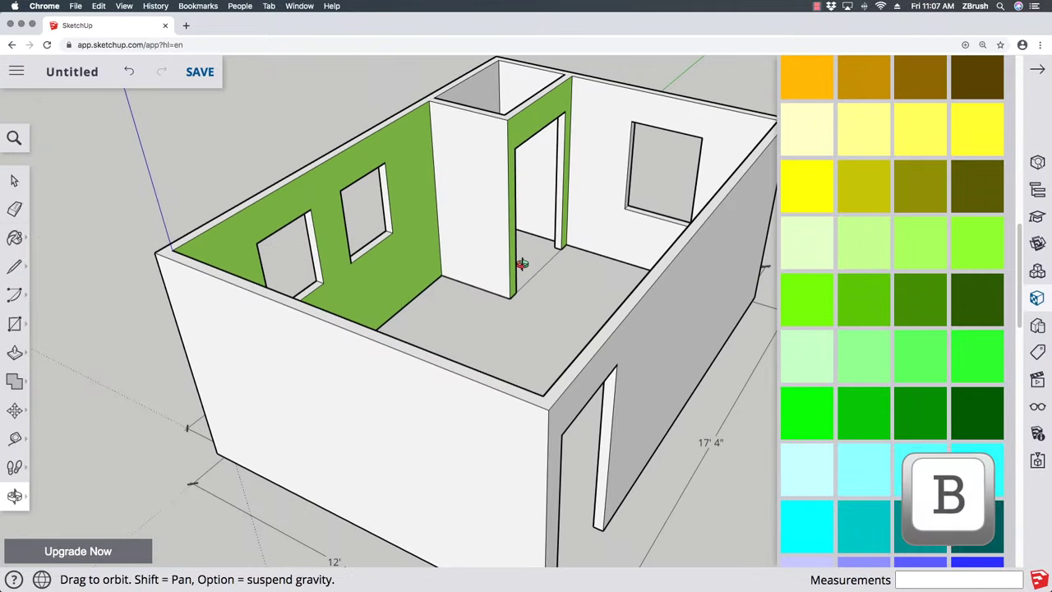
pyautogui.click(479, 152)
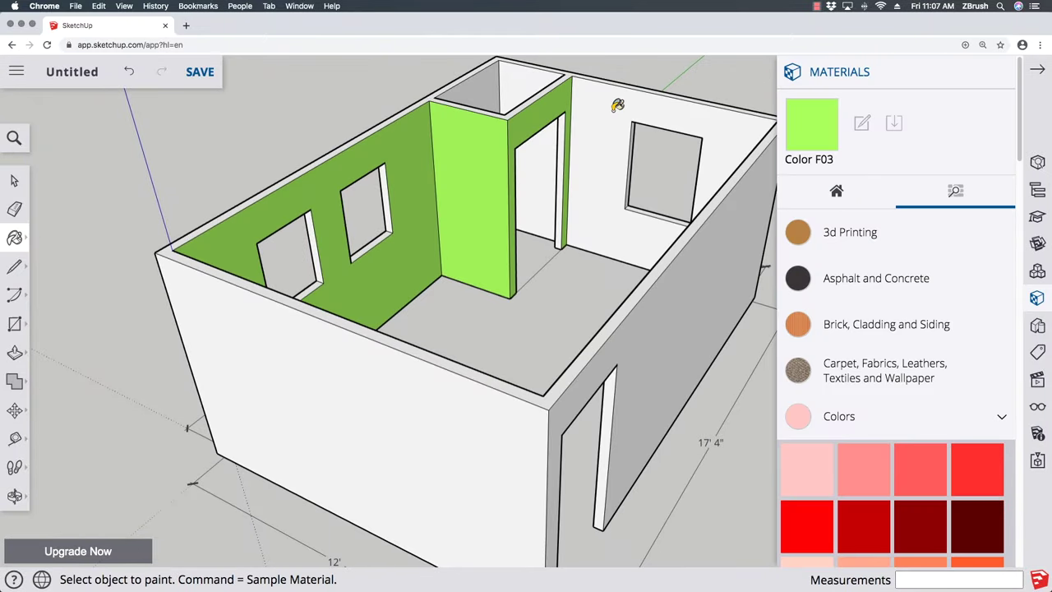
pyautogui.click(615, 104)
pyautogui.press('o')
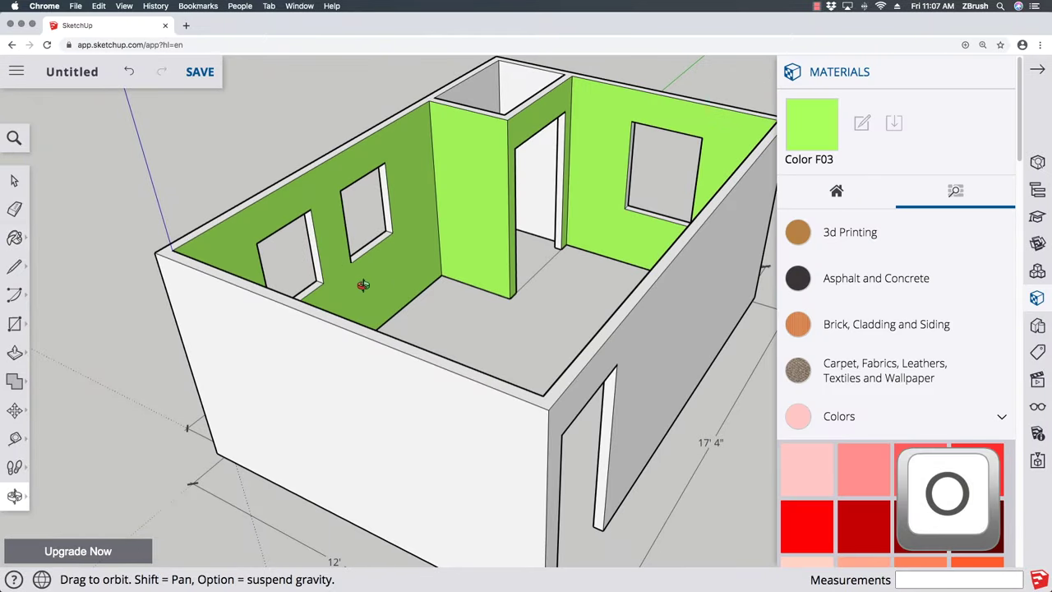
pyautogui.moveTo(364, 282); pyautogui.dragTo(571, 287)
pyautogui.press('b')
pyautogui.click(416, 252)
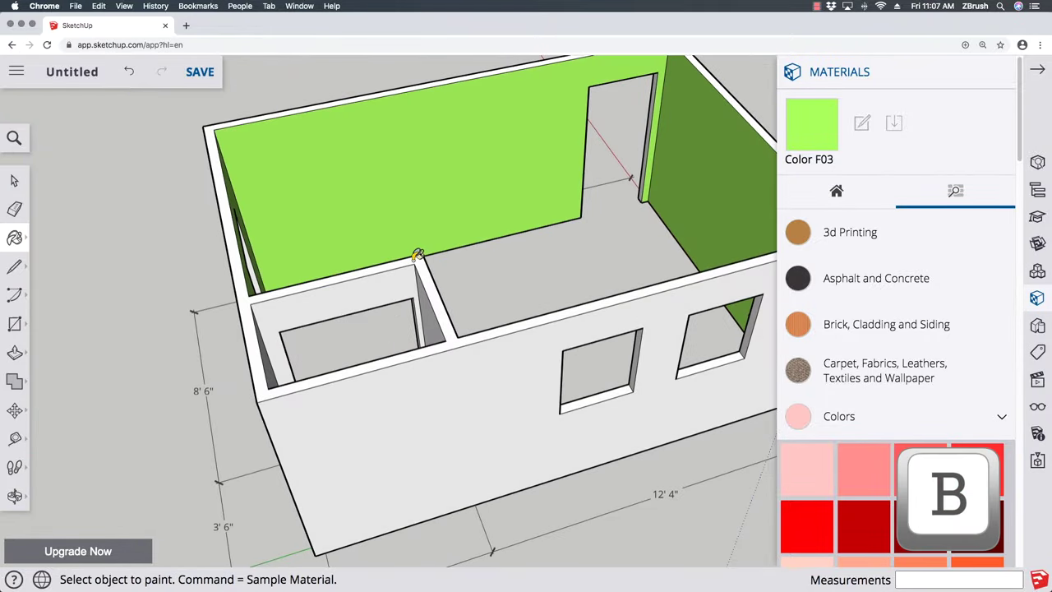
# Try red Color A04 on the inner face of the windowless end wall and undo the paint
pyautogui.press('o')
pyautogui.moveTo(512, 263); pyautogui.dragTo(406, 263)
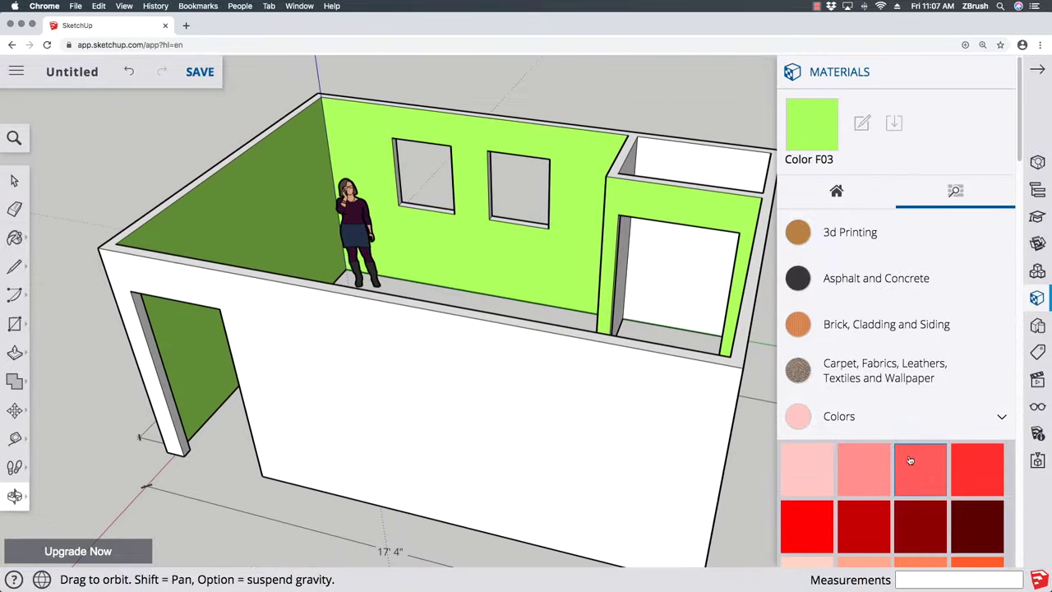
pyautogui.click(986, 479)
pyautogui.click(305, 230)
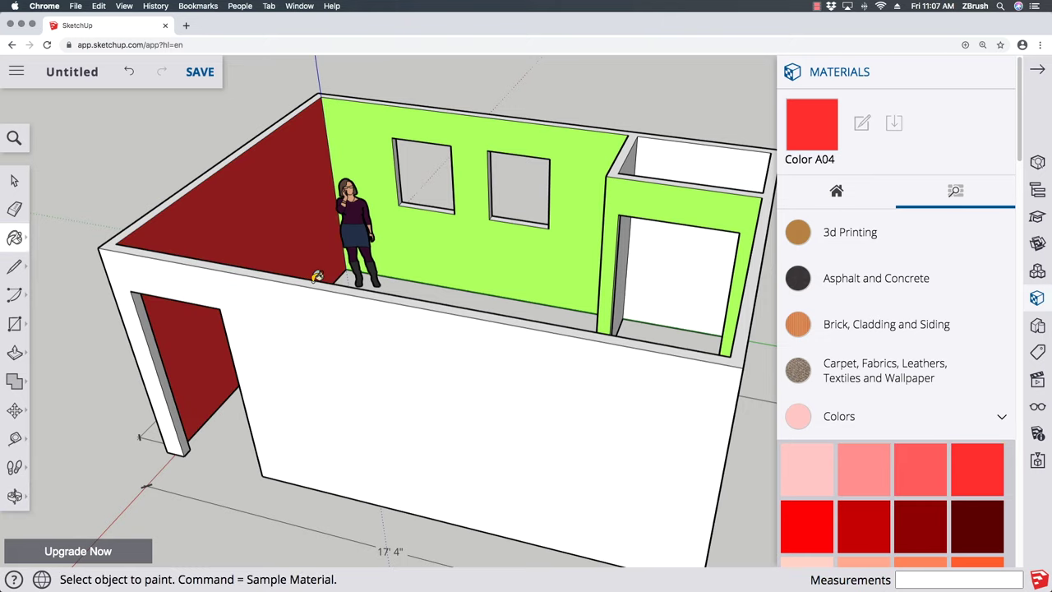
pyautogui.moveTo(316, 276)
pyautogui.mouseDown(button='middle')
pyautogui.moveTo(364, 249)
pyautogui.moveTo(205, 251)
pyautogui.moveTo(490, 234)
pyautogui.mouseUp(button='middle')
pyautogui.press('super+z')
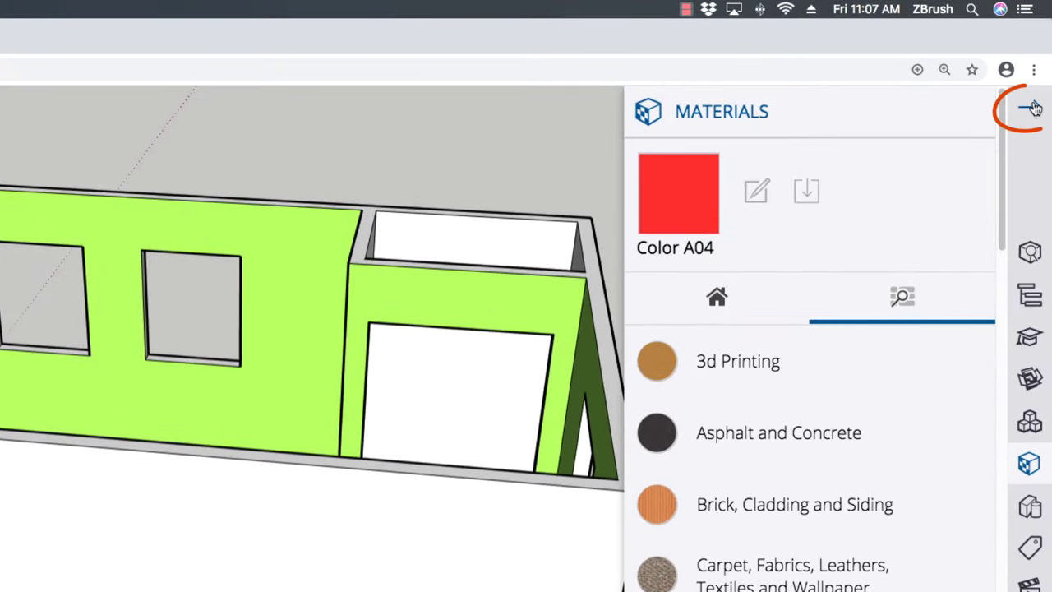
# Close the materials library, select all the connected room geometry and make it a group
pyautogui.click(1035, 111)
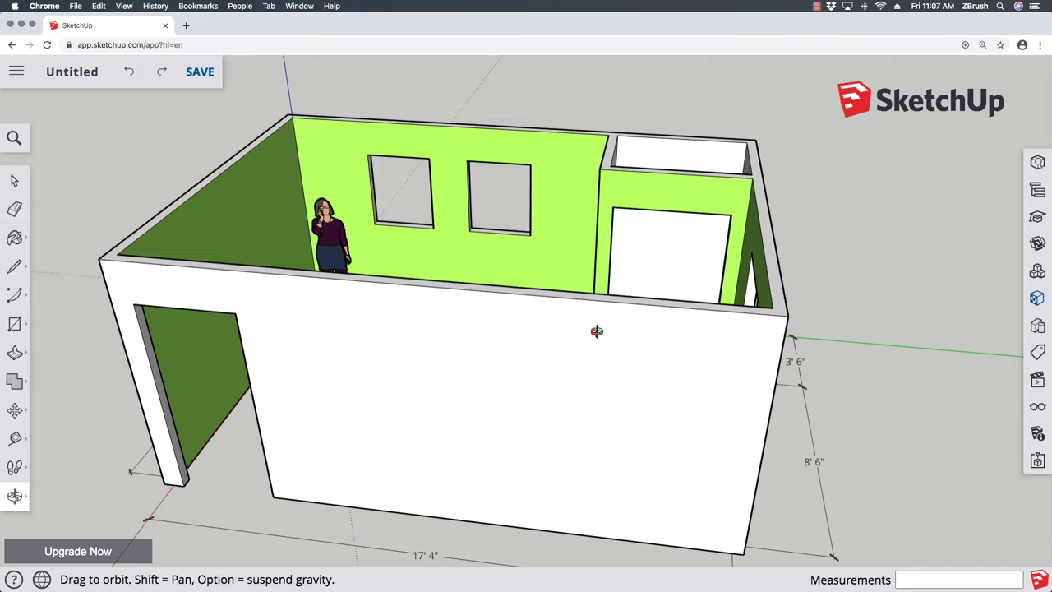
pyautogui.scroll(-3, 597, 331)
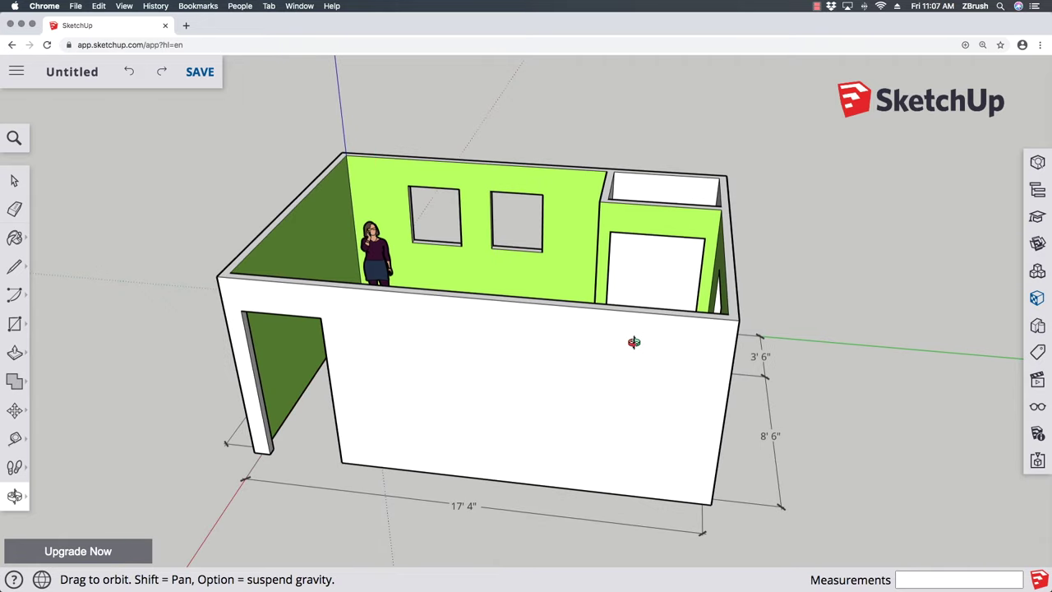
pyautogui.press('space')
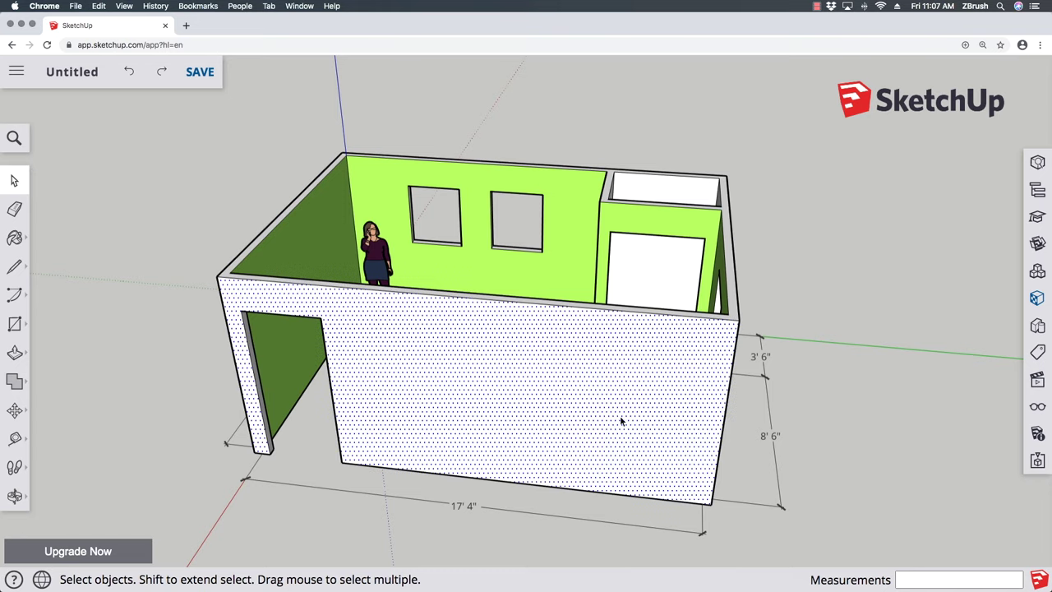
pyautogui.click(562, 354)
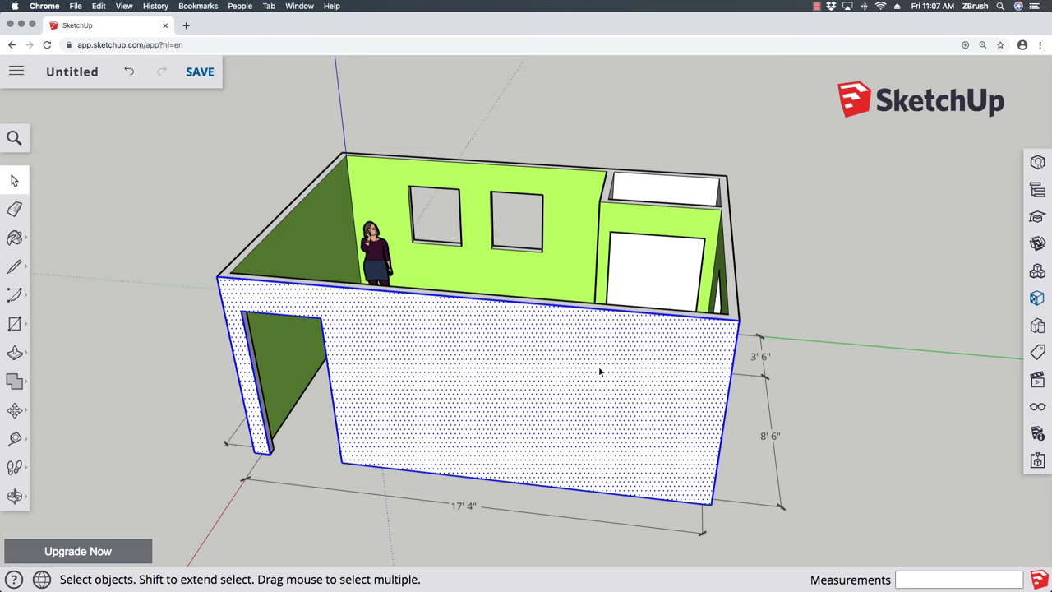
pyautogui.tripleClick(556, 350)
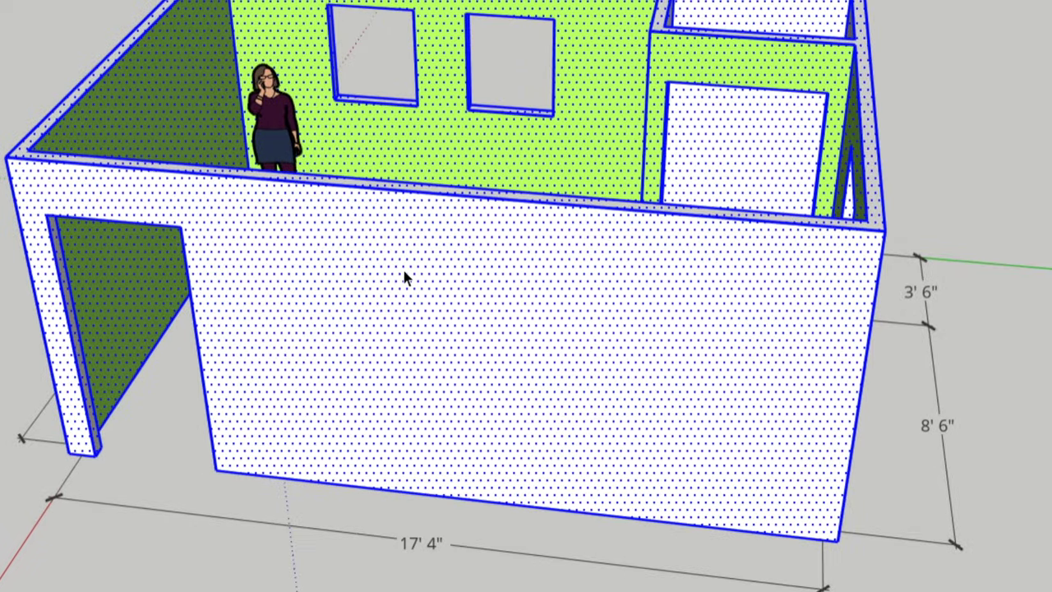
pyautogui.rightClick(450, 347)
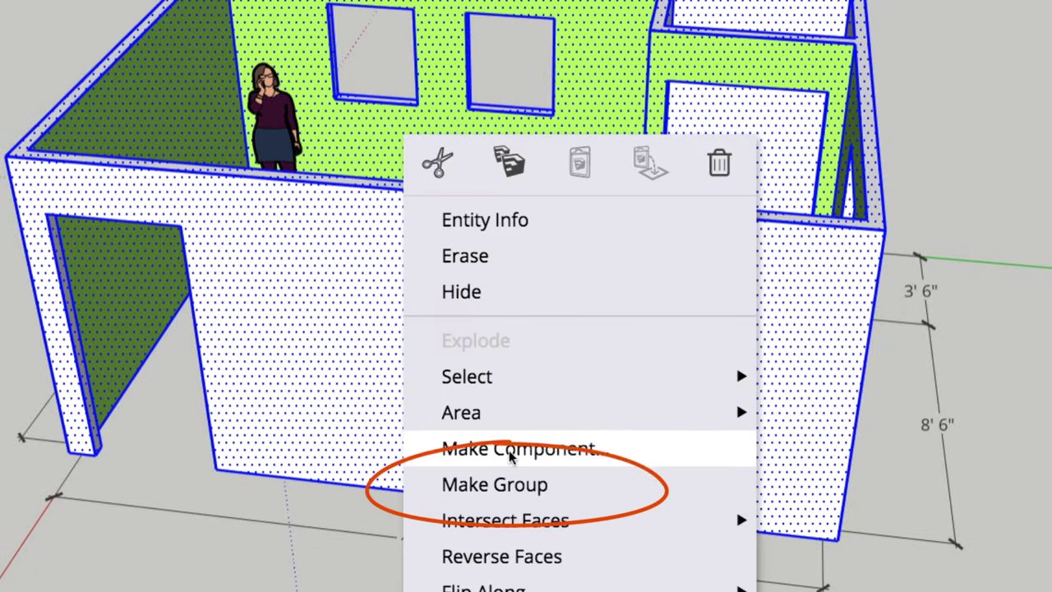
pyautogui.click(448, 484)
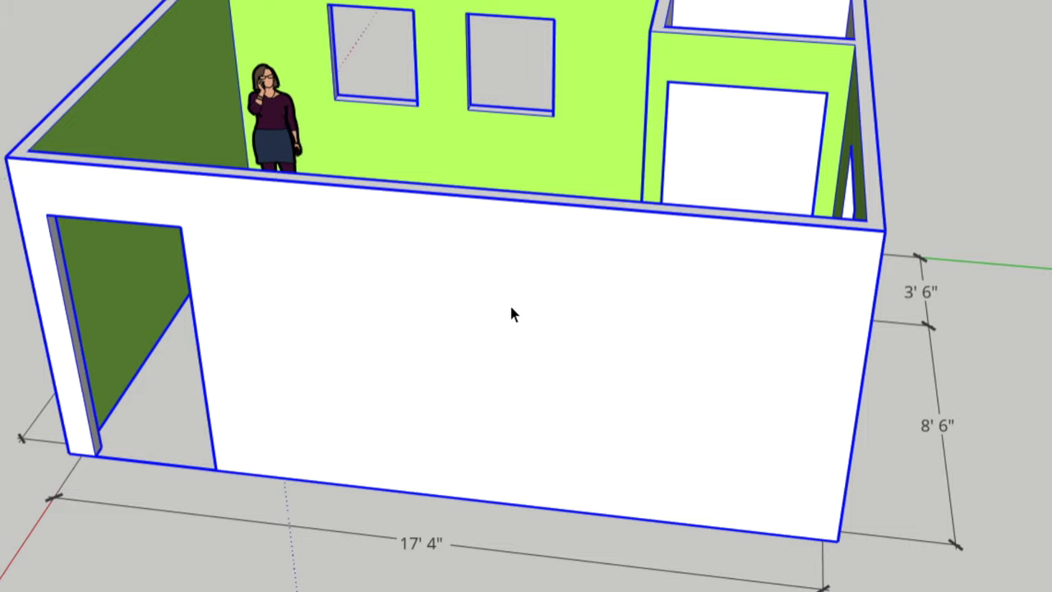
# Lock the room group
pyautogui.rightClick(444, 253)
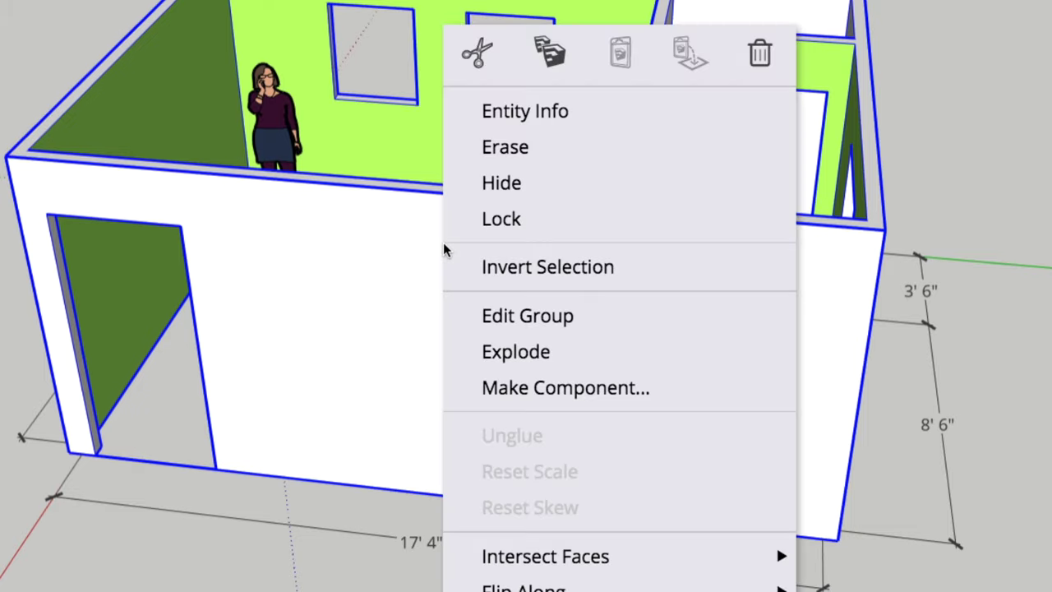
pyautogui.click(509, 219)
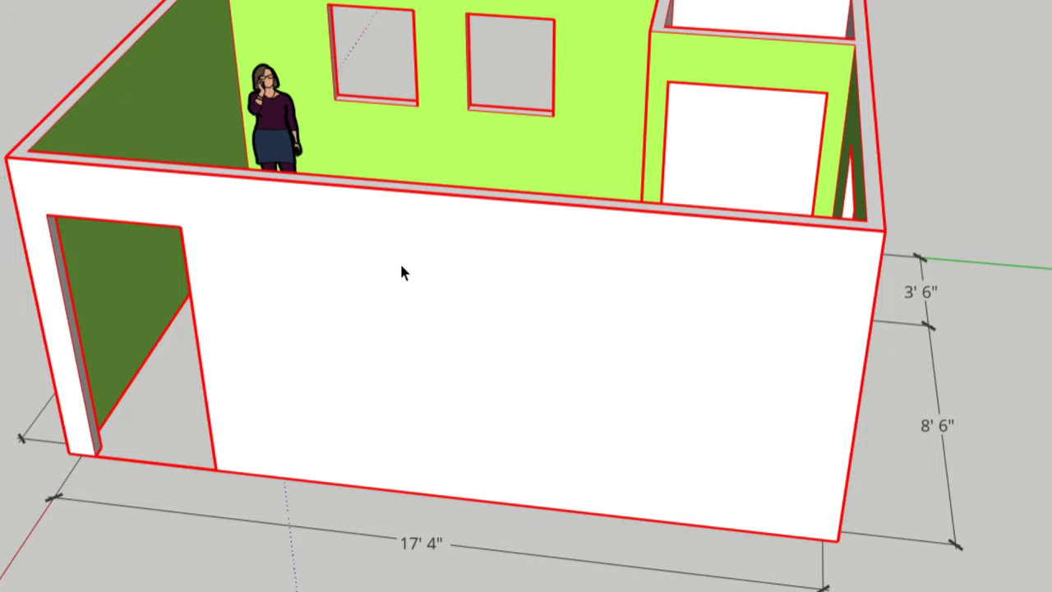
pyautogui.scroll(-2, 249, 335)
pyautogui.press('o')
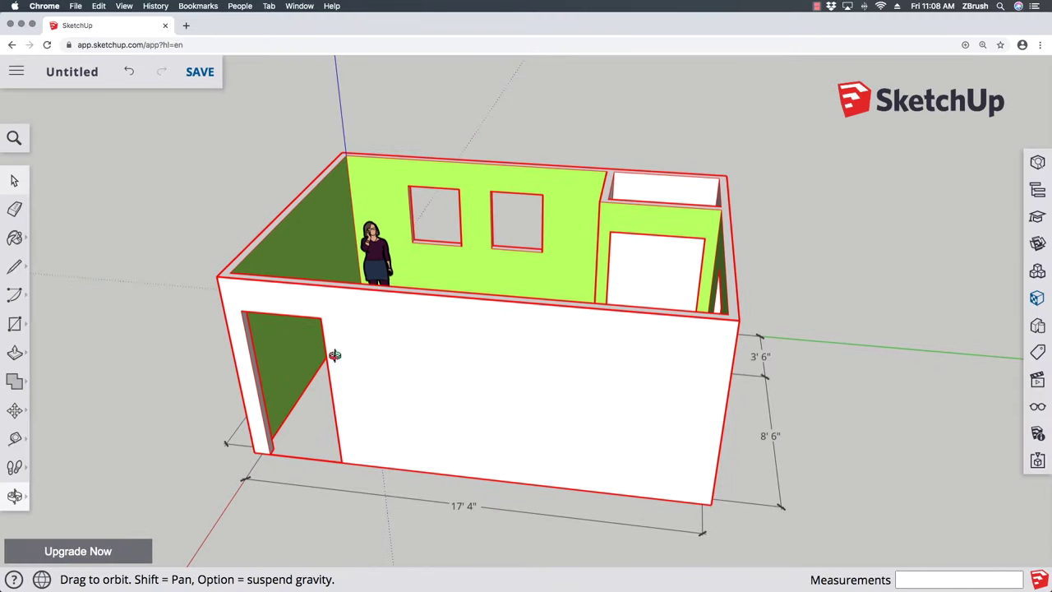
pyautogui.moveTo(249, 314)
pyautogui.mouseDown()
pyautogui.moveTo(364, 407)
pyautogui.moveTo(728, 317)
pyautogui.moveTo(306, 342)
pyautogui.moveTo(463, 369)
pyautogui.moveTo(534, 345)
pyautogui.mouseUp()
pyautogui.moveTo(561, 382); pyautogui.dragTo(545, 336)
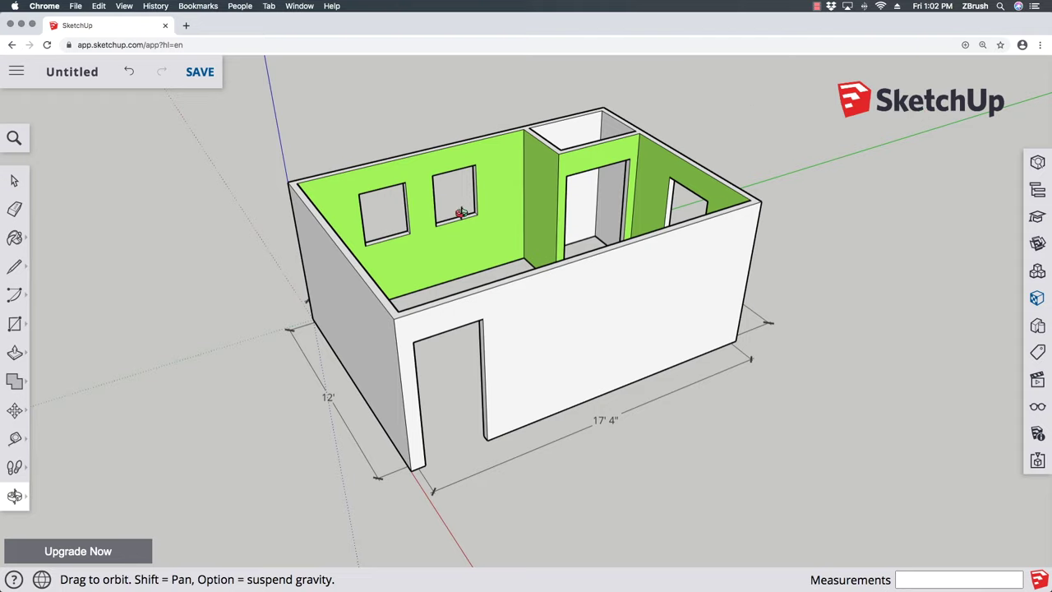
# Start saving the model to the SketchUp project and create a new folder there named Class Sample
pyautogui.click(73, 73)
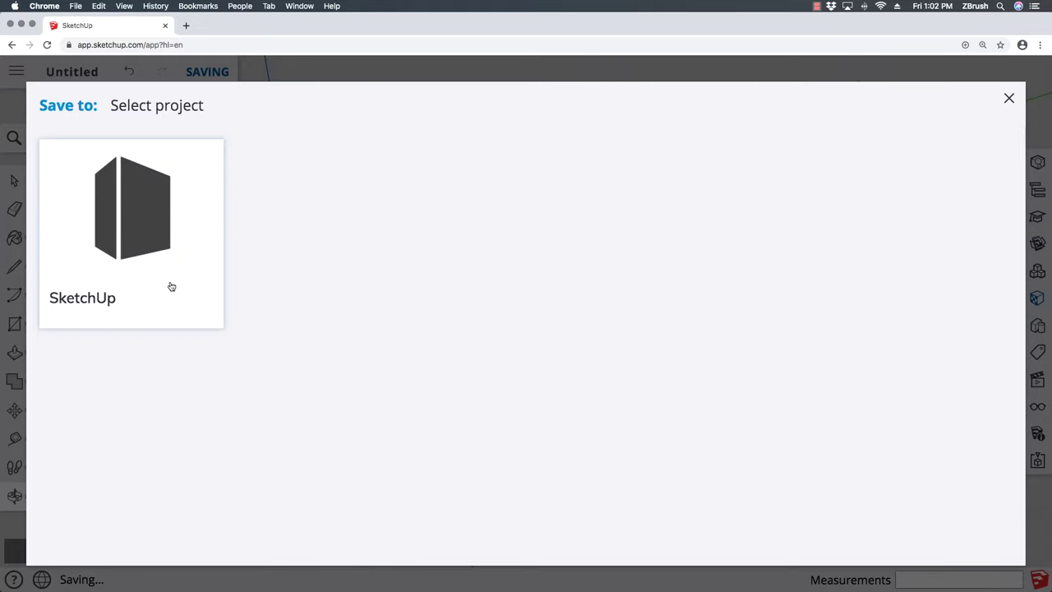
pyautogui.click(133, 194)
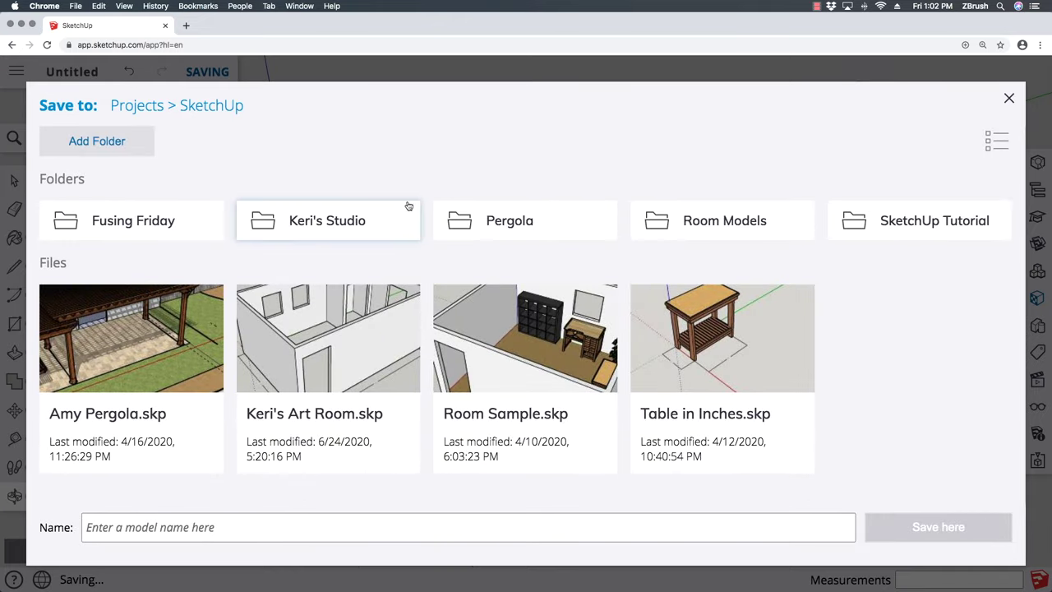
pyautogui.click(103, 138)
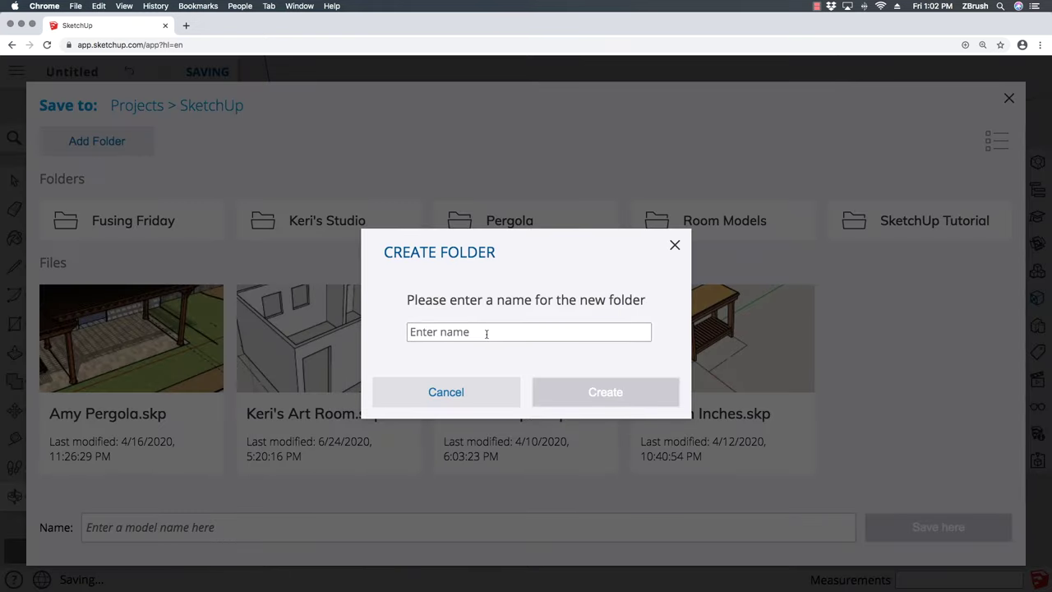
pyautogui.write('Class Sample')
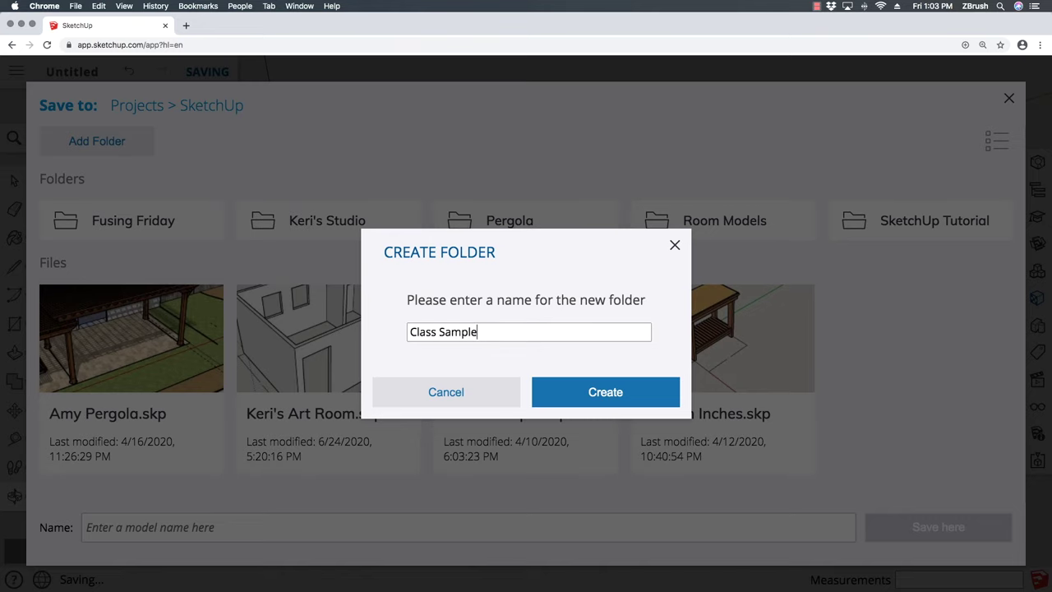
pyautogui.press('Return')
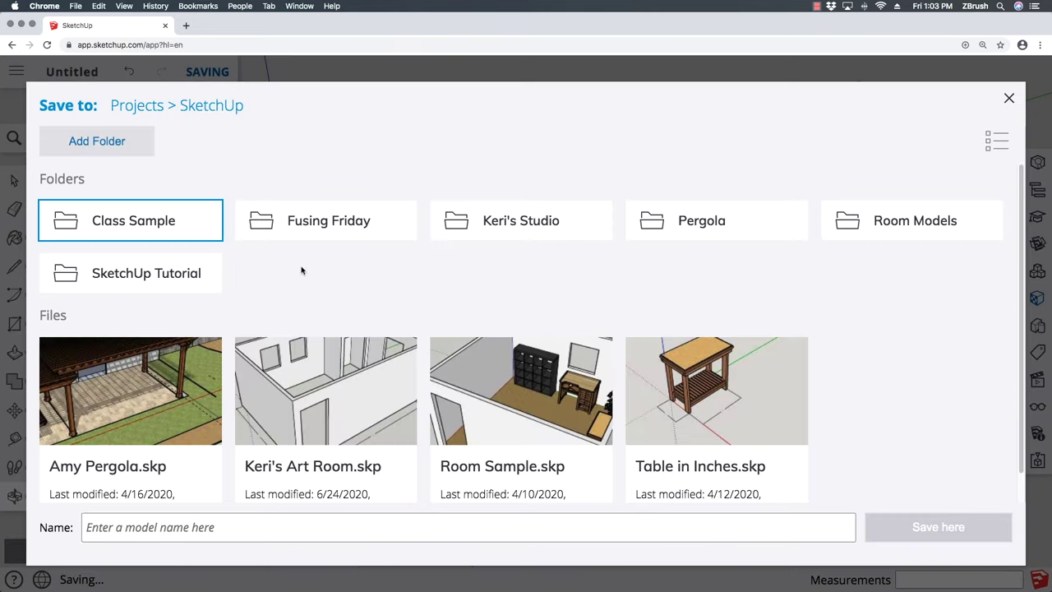
# Save the model inside the Class Sample folder, naming it with the owner's first name in possessive form followed by "New Studio"
pyautogui.click(123, 221)
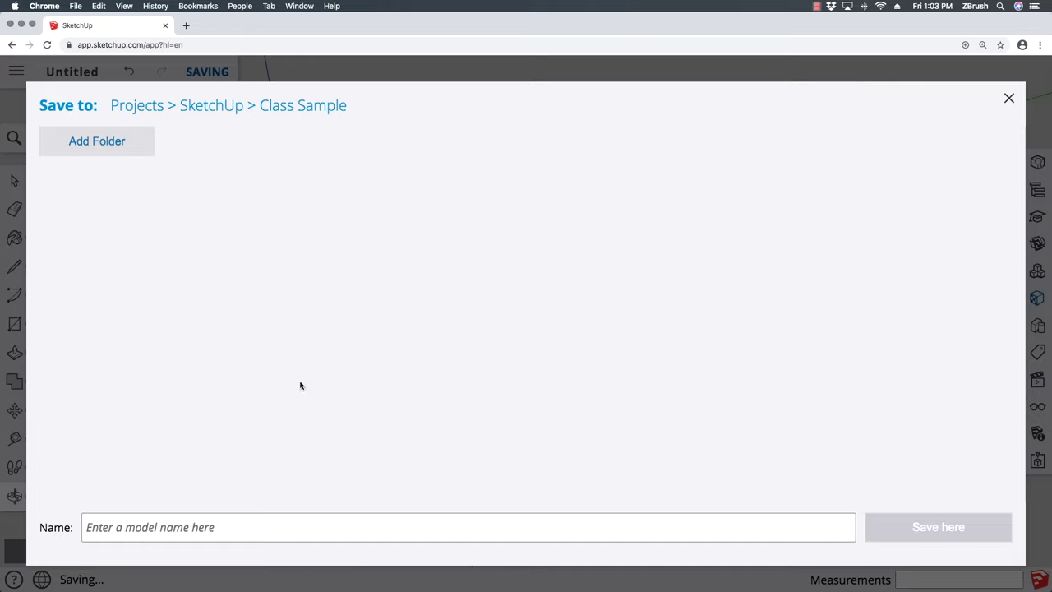
pyautogui.click(139, 528)
pyautogui.write("Kat's S")
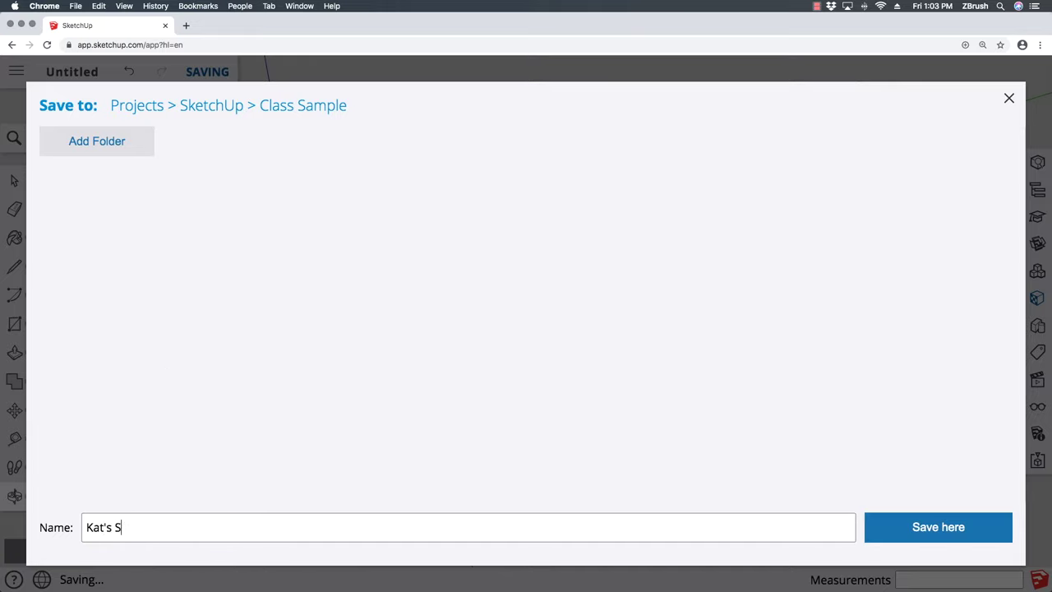
pyautogui.press('BackSpace')
pyautogui.write('New Studio')
pyautogui.click(908, 523)
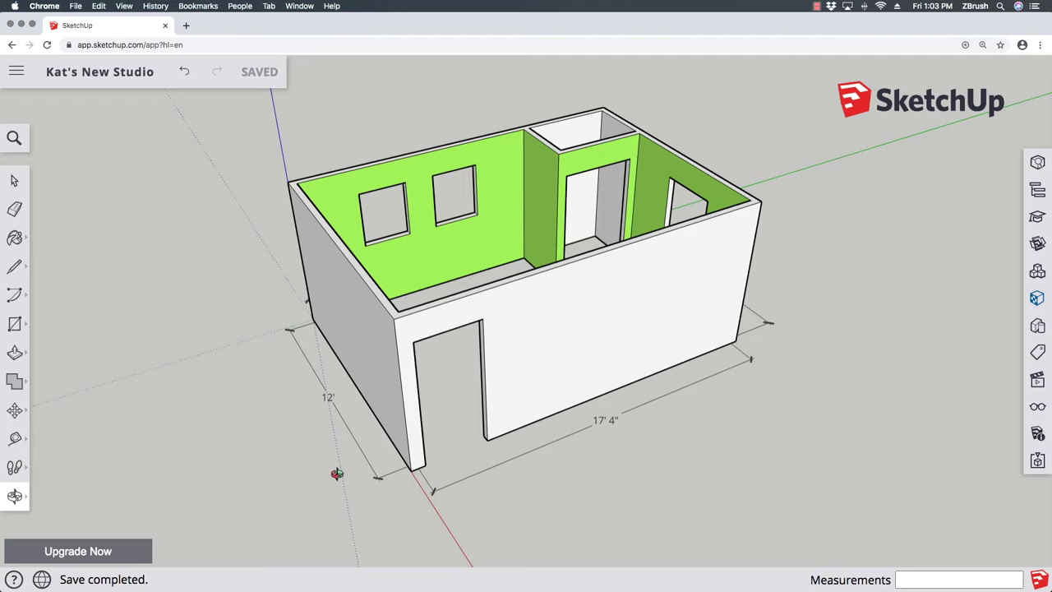
# Return to the home page and reopen the saved studio model from the Class Sample folder of the SketchUp project in Trimble Connect
pyautogui.click(17, 73)
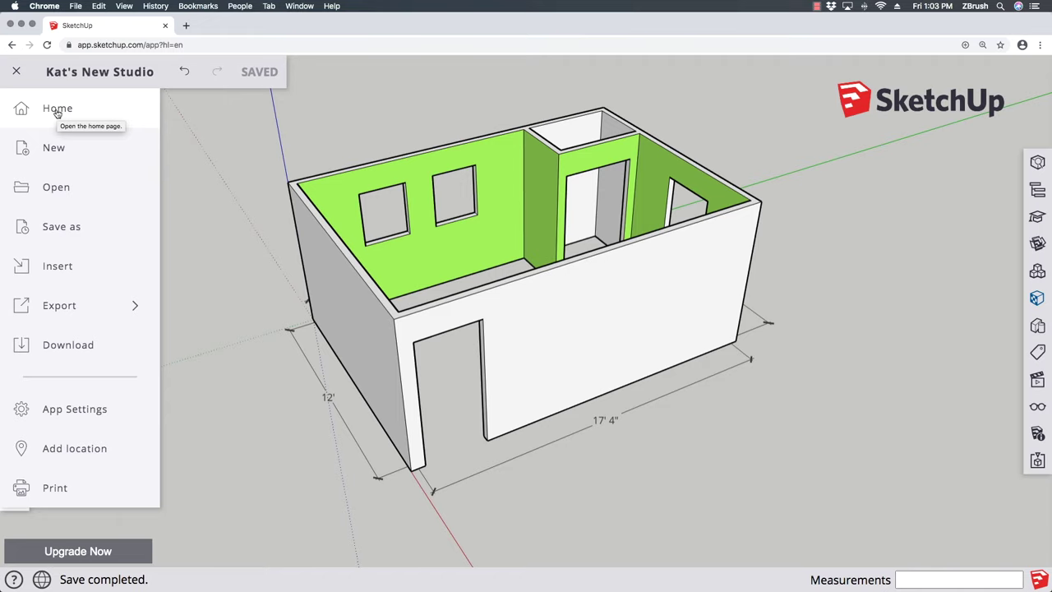
pyautogui.click(57, 110)
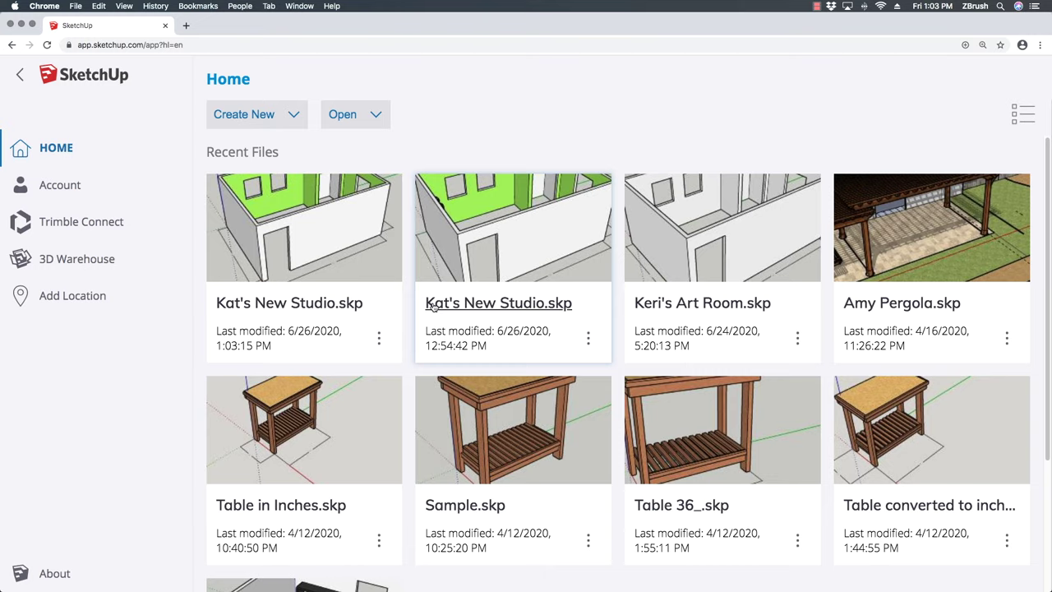
pyautogui.click(72, 227)
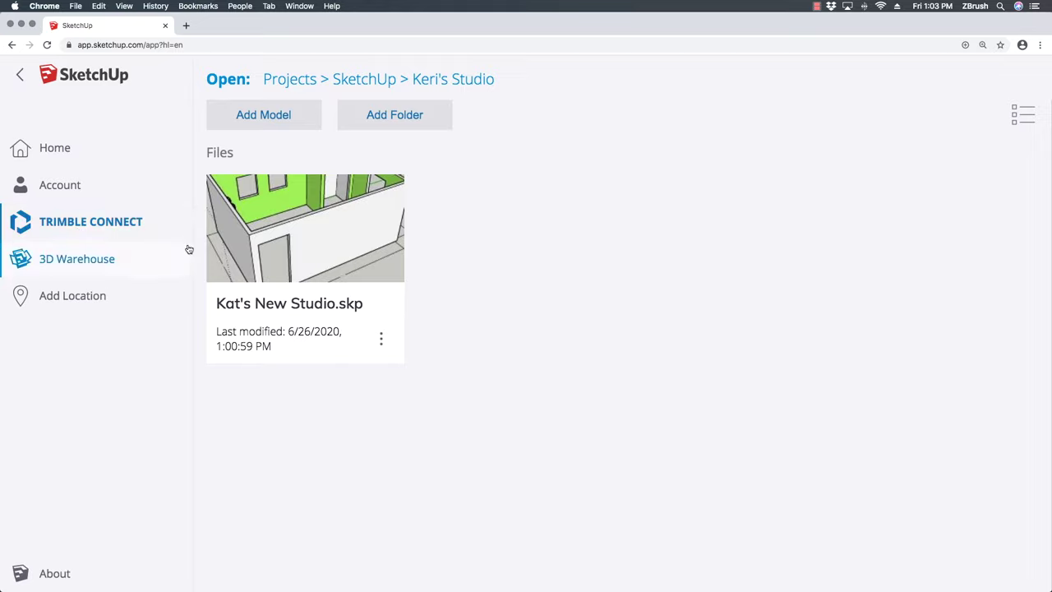
pyautogui.click(294, 82)
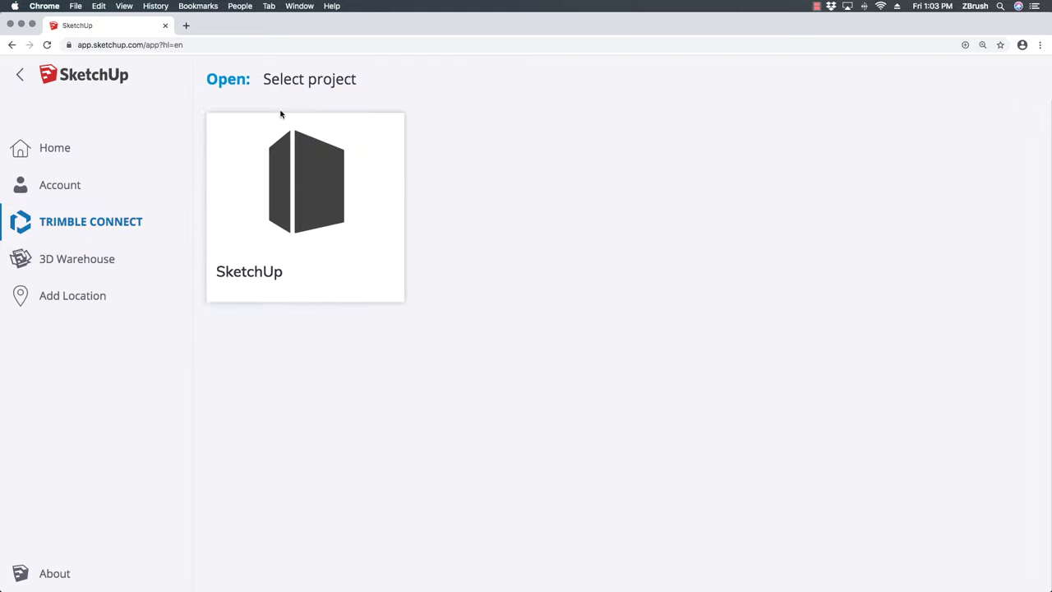
pyautogui.click(261, 209)
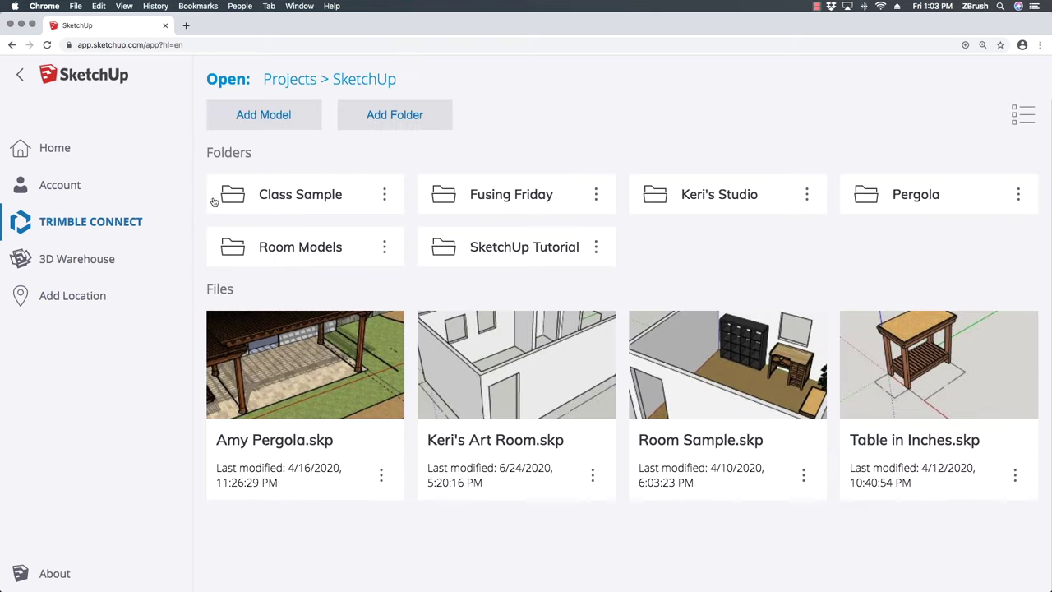
pyautogui.click(344, 198)
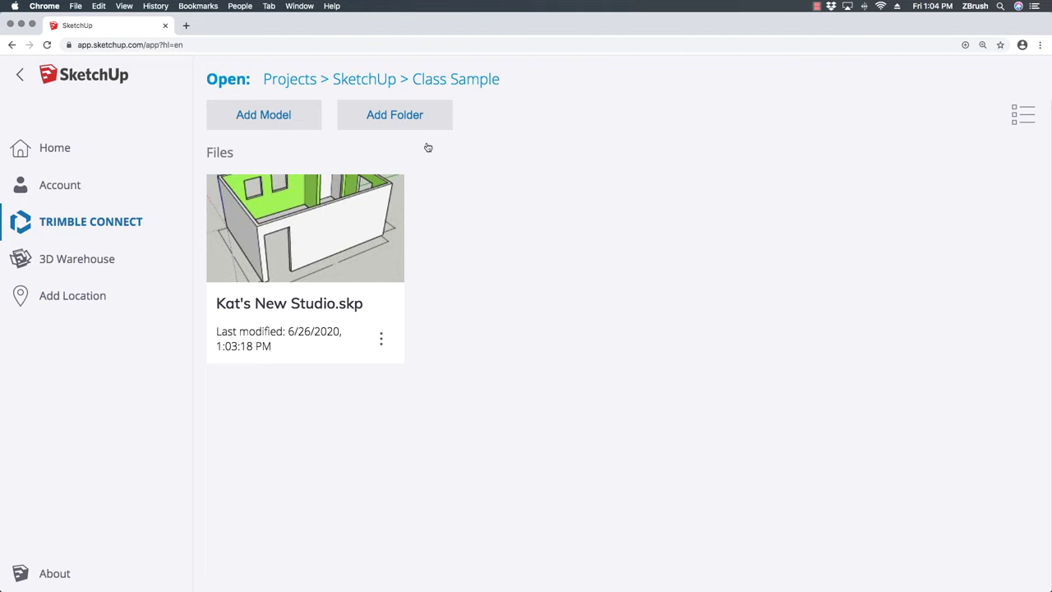
pyautogui.click(298, 230)
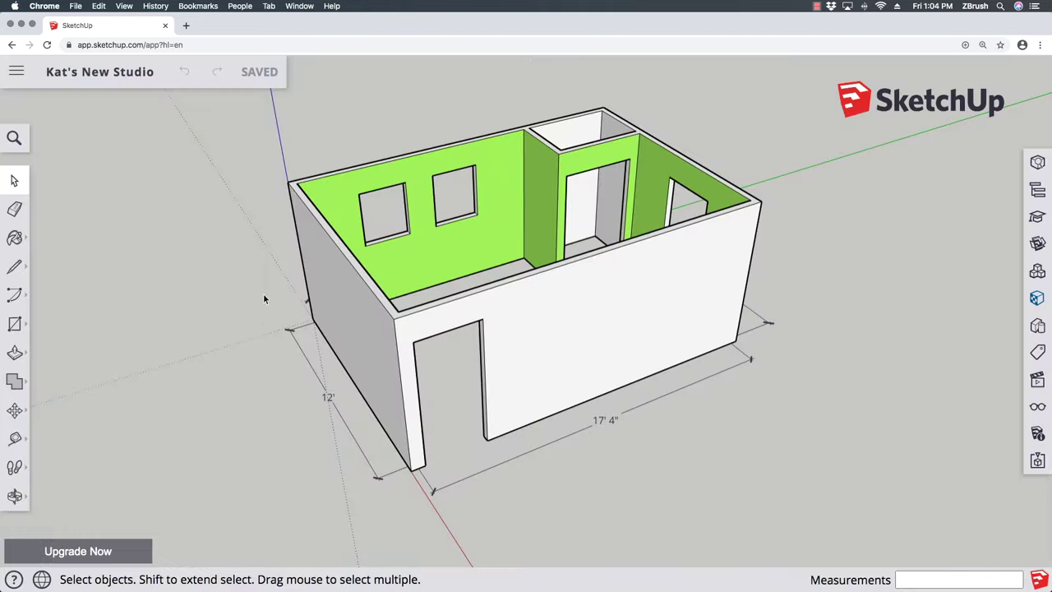